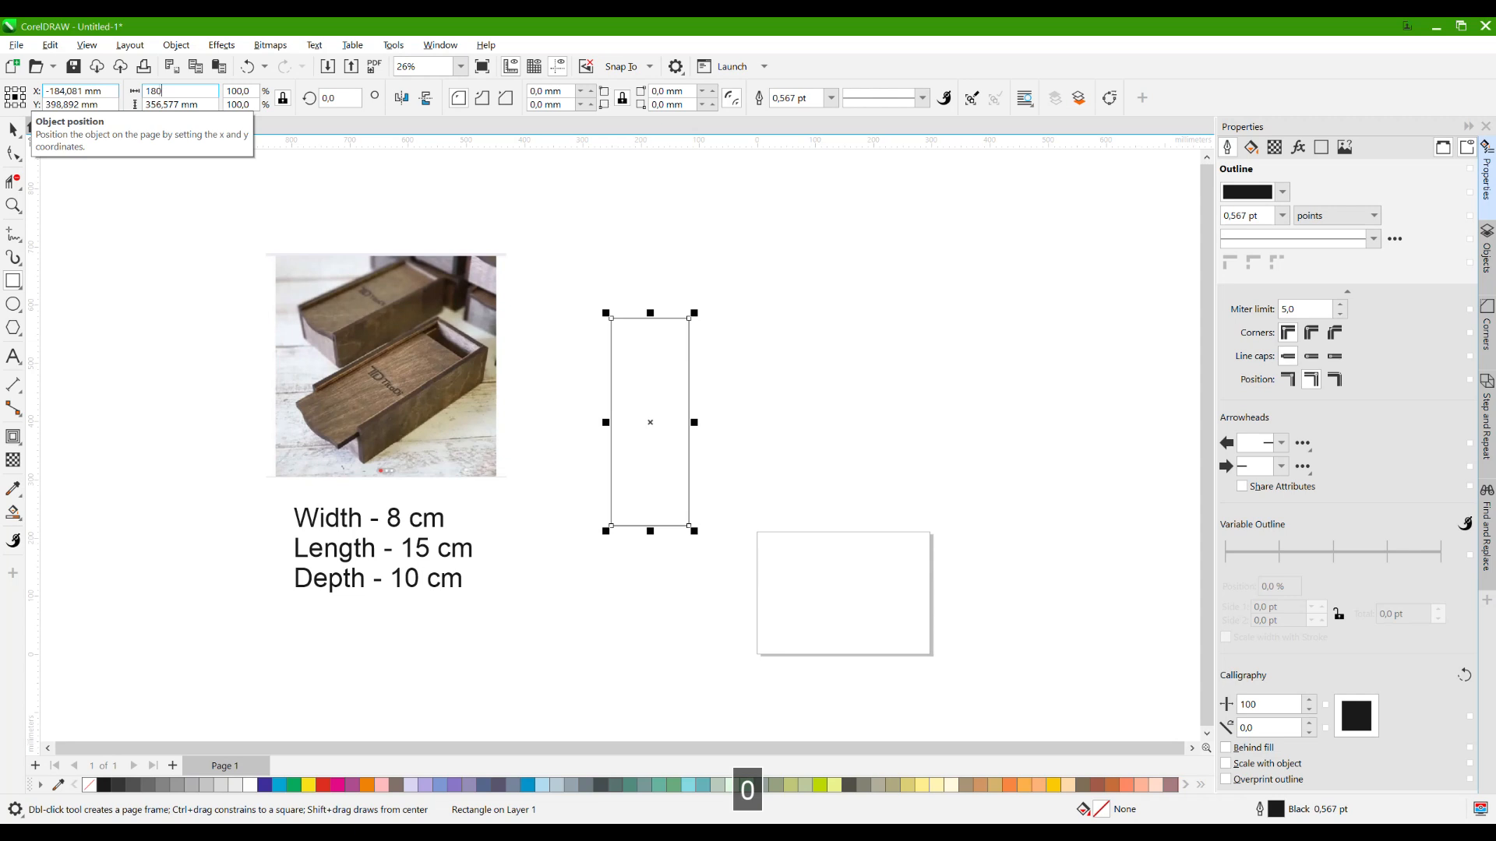
# Set the selected rectangle's size to 80 mm wide and 150 mm high.
pyautogui.write('80')
pyautogui.press('Return')
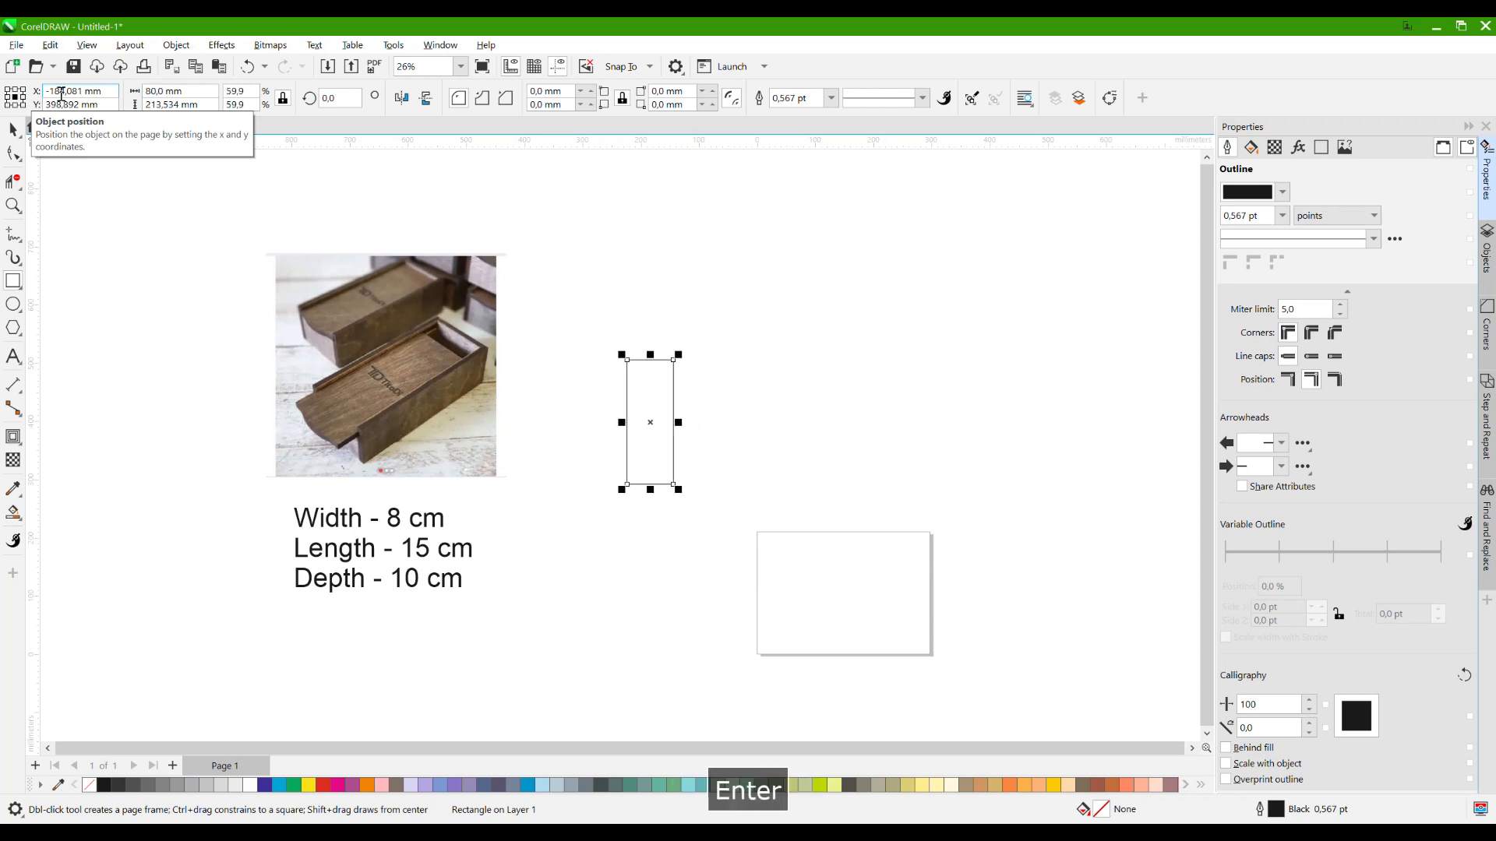
pyautogui.click(176, 105)
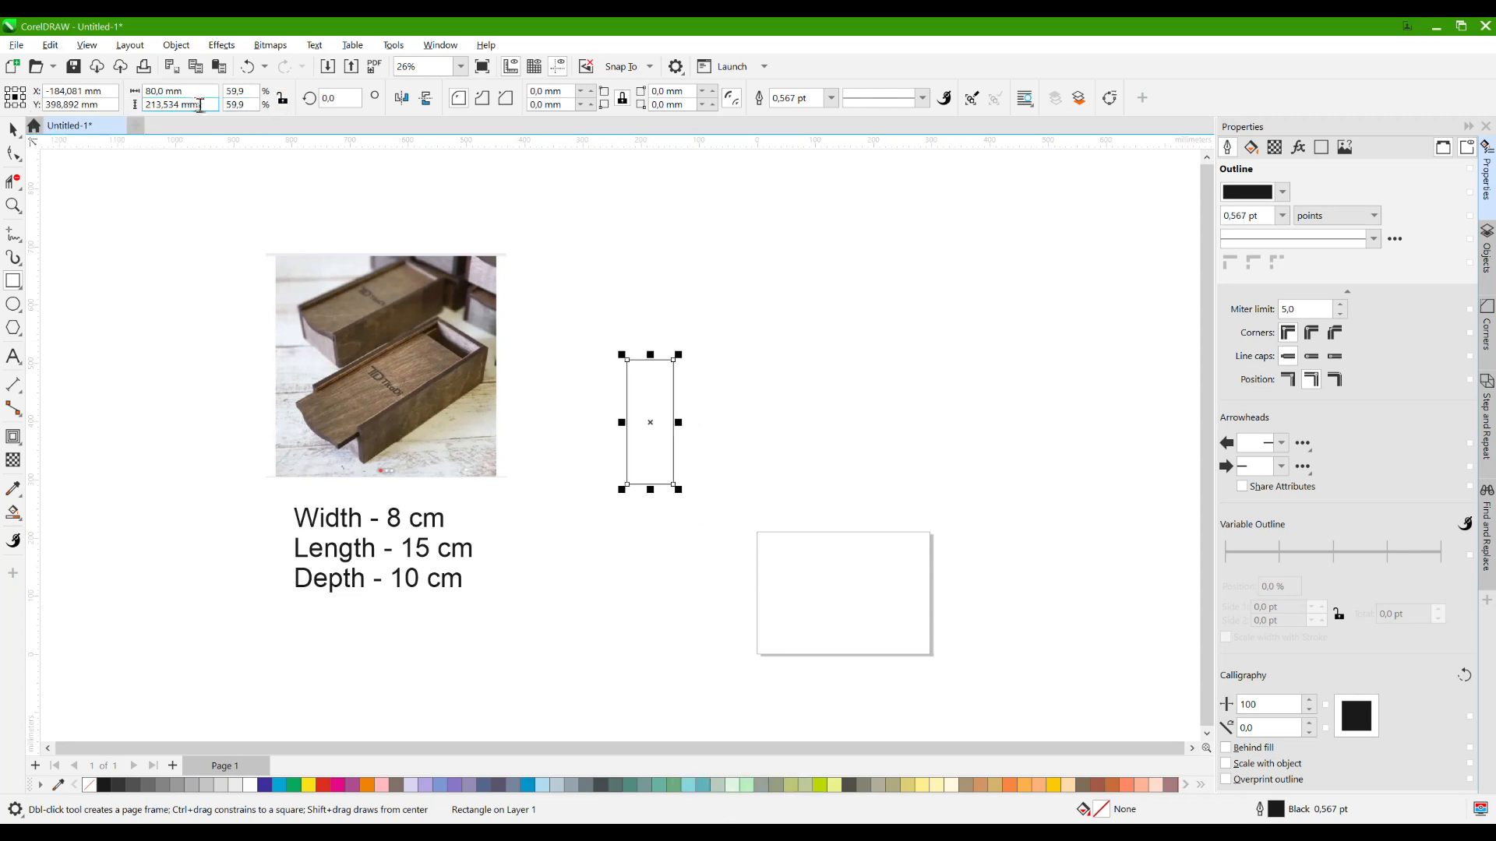
pyautogui.write('150')
pyautogui.press('Return')
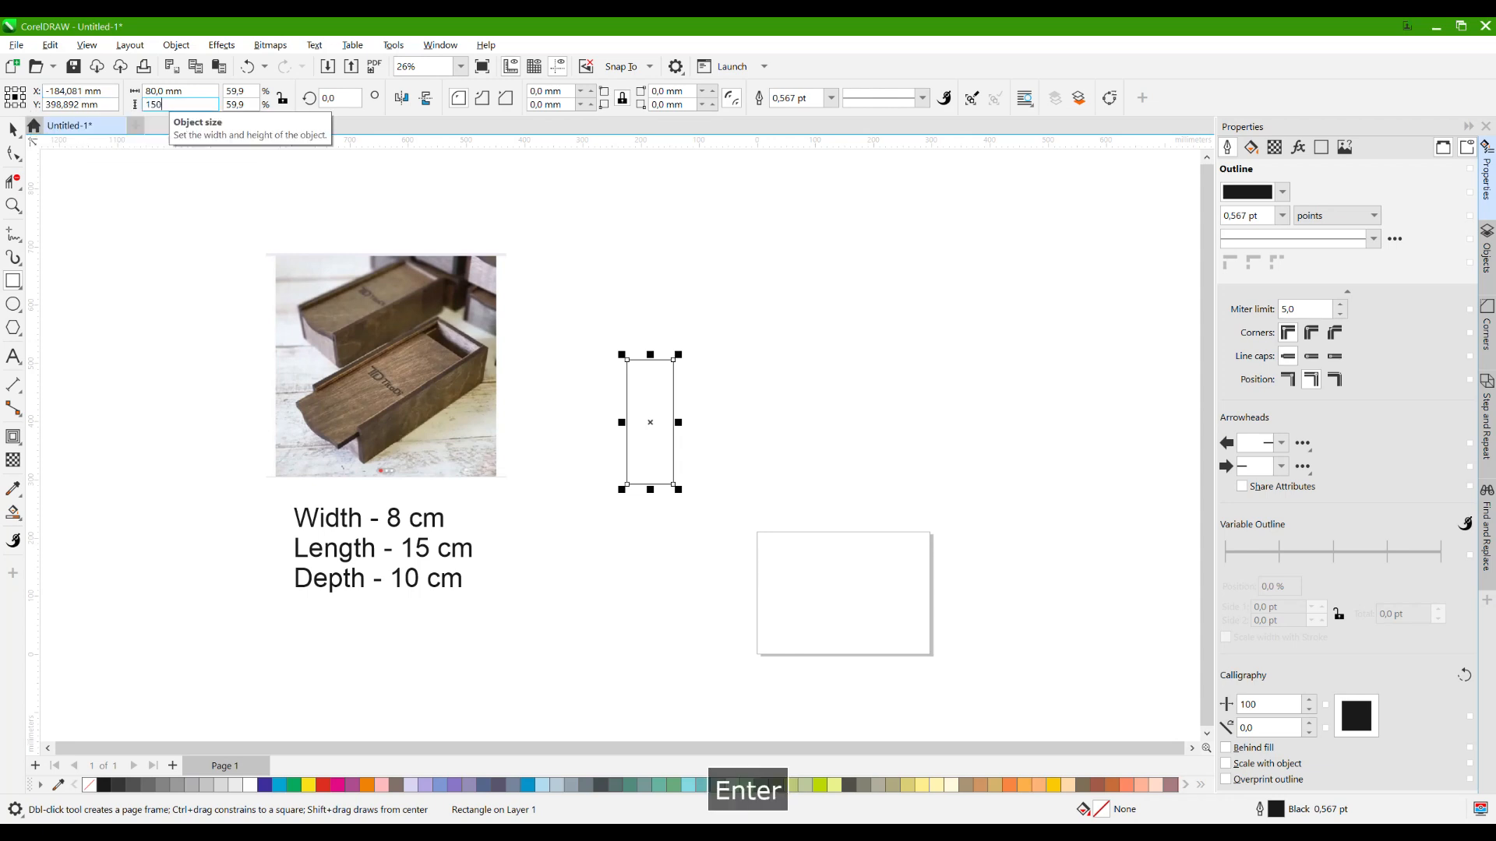
pyautogui.scroll(3, 668, 441)
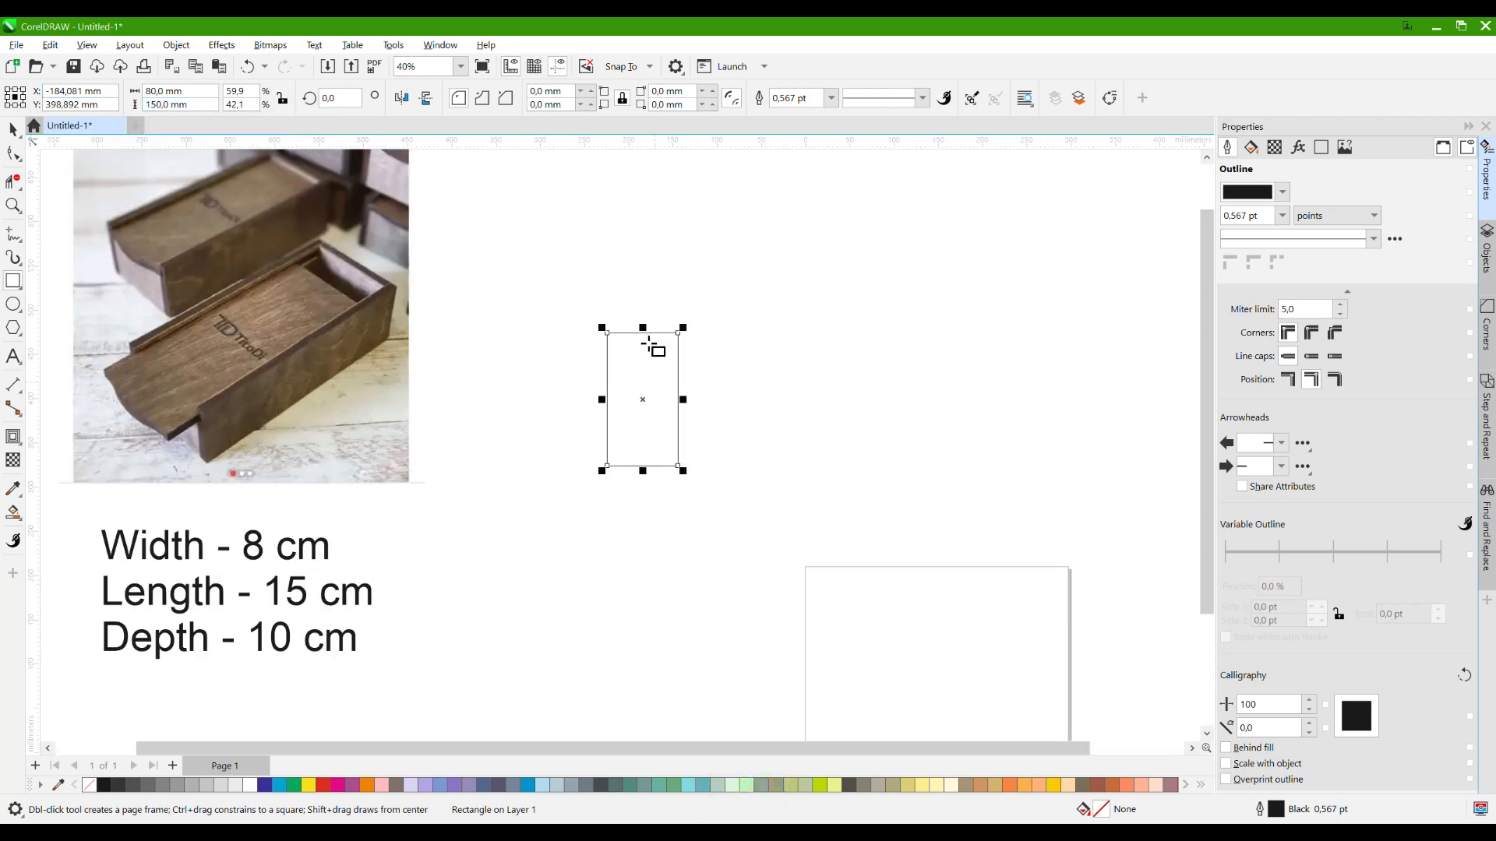
pyautogui.scroll(-1, 253, 316)
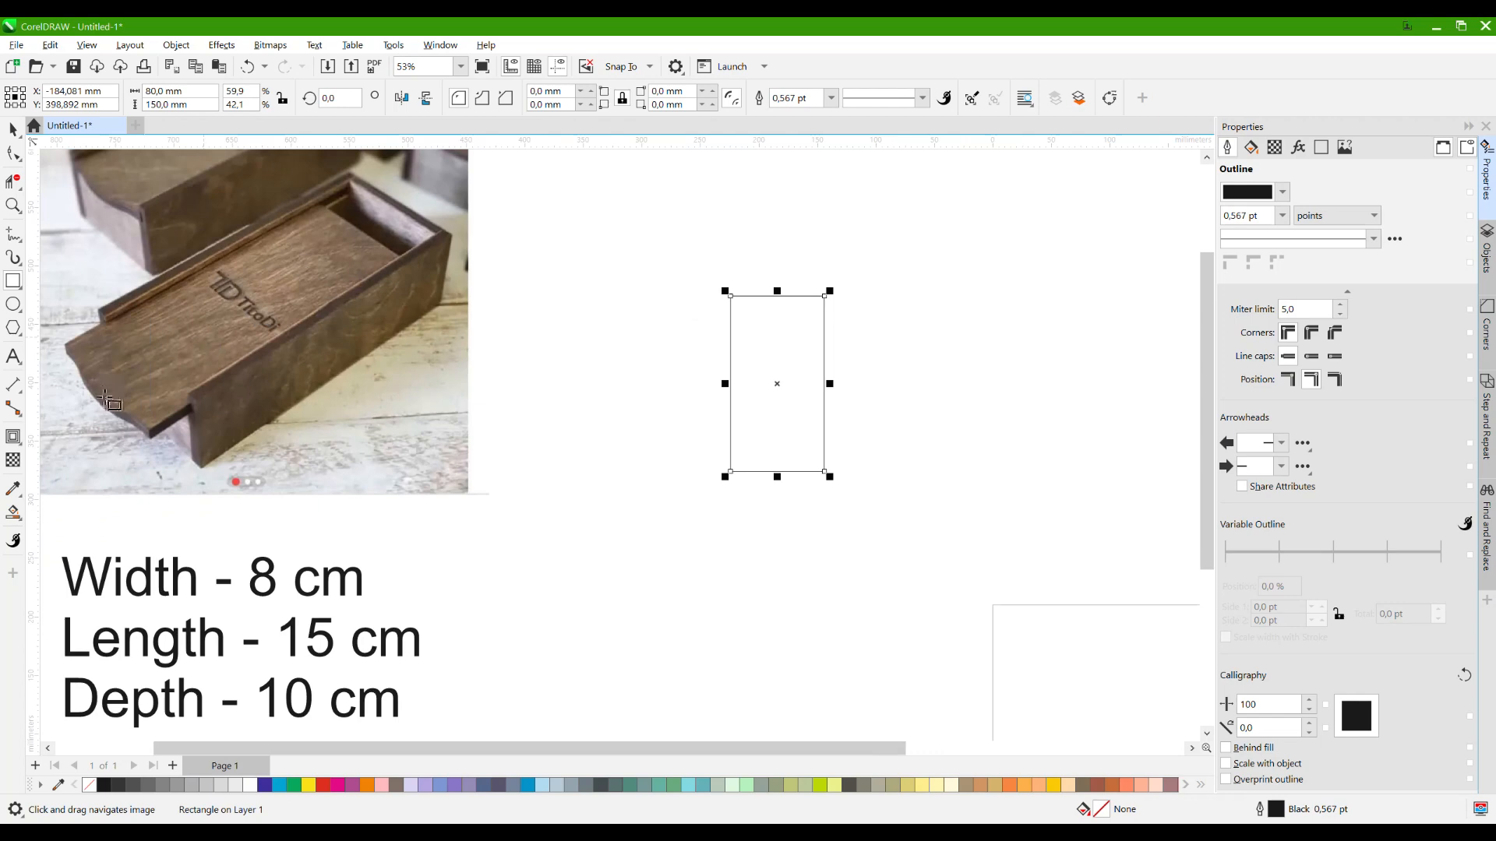
# Duplicate the 80 × 150 mm rectangle, placing the copy about 104 mm to the left at the same height.
pyautogui.moveTo(106, 397); pyautogui.dragTo(210, 419)
pyautogui.moveTo(980, 411); pyautogui.dragTo(595, 431)
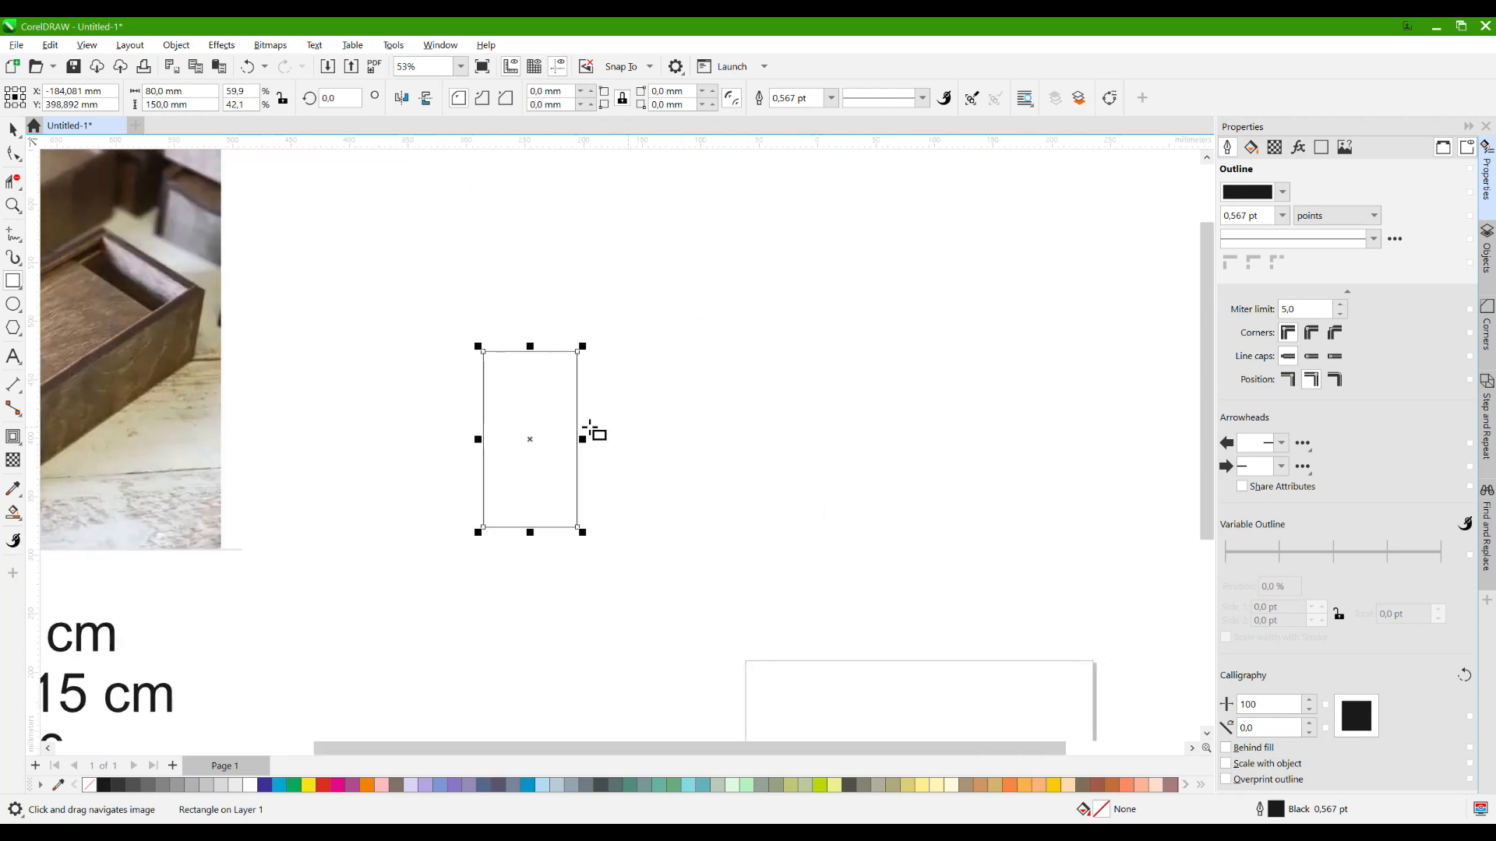
pyautogui.scroll(2, 577, 440)
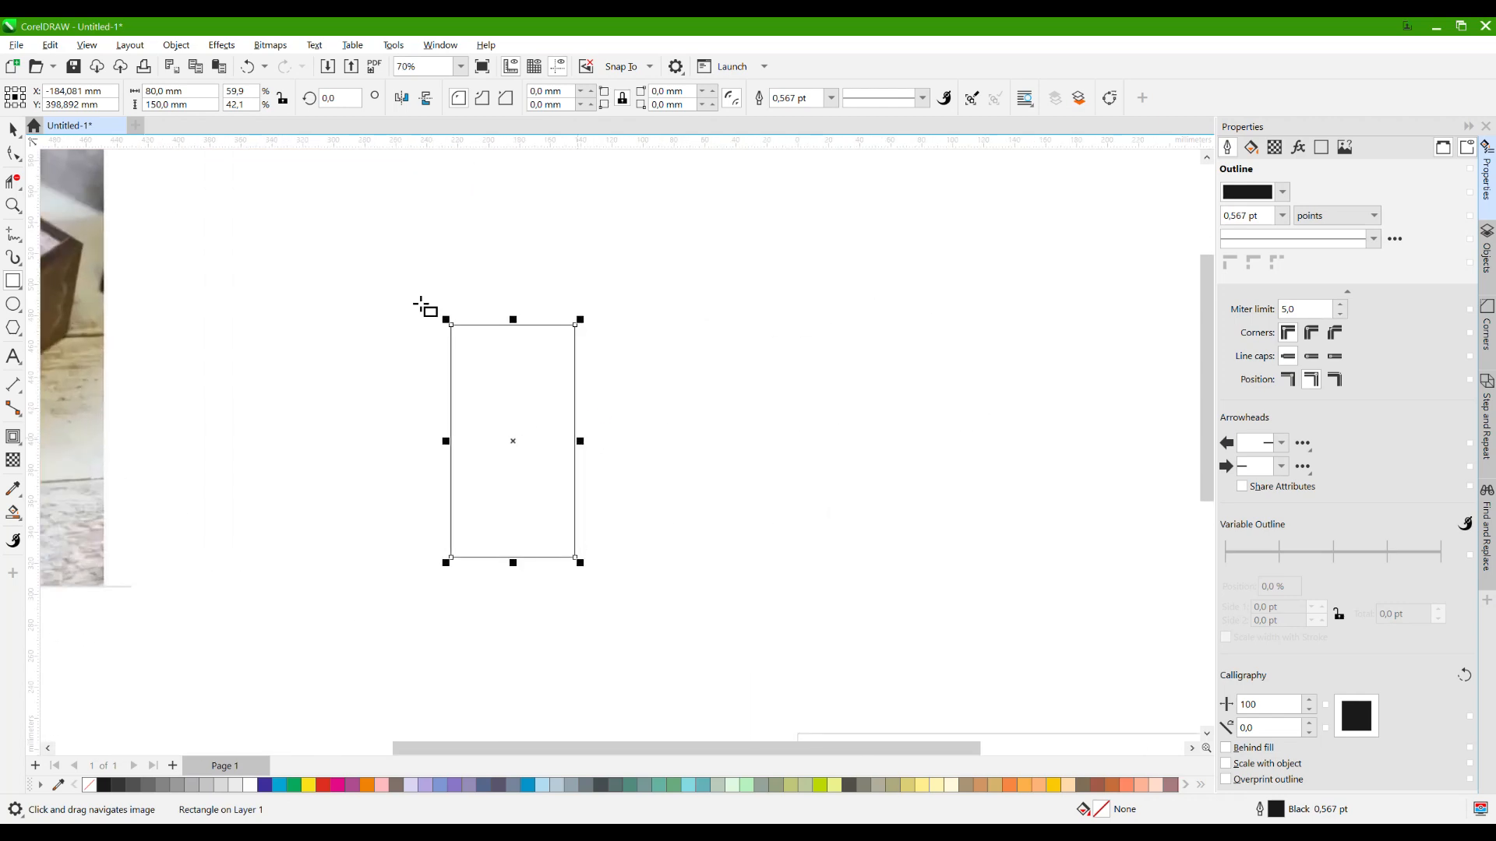
pyautogui.click(384, 376)
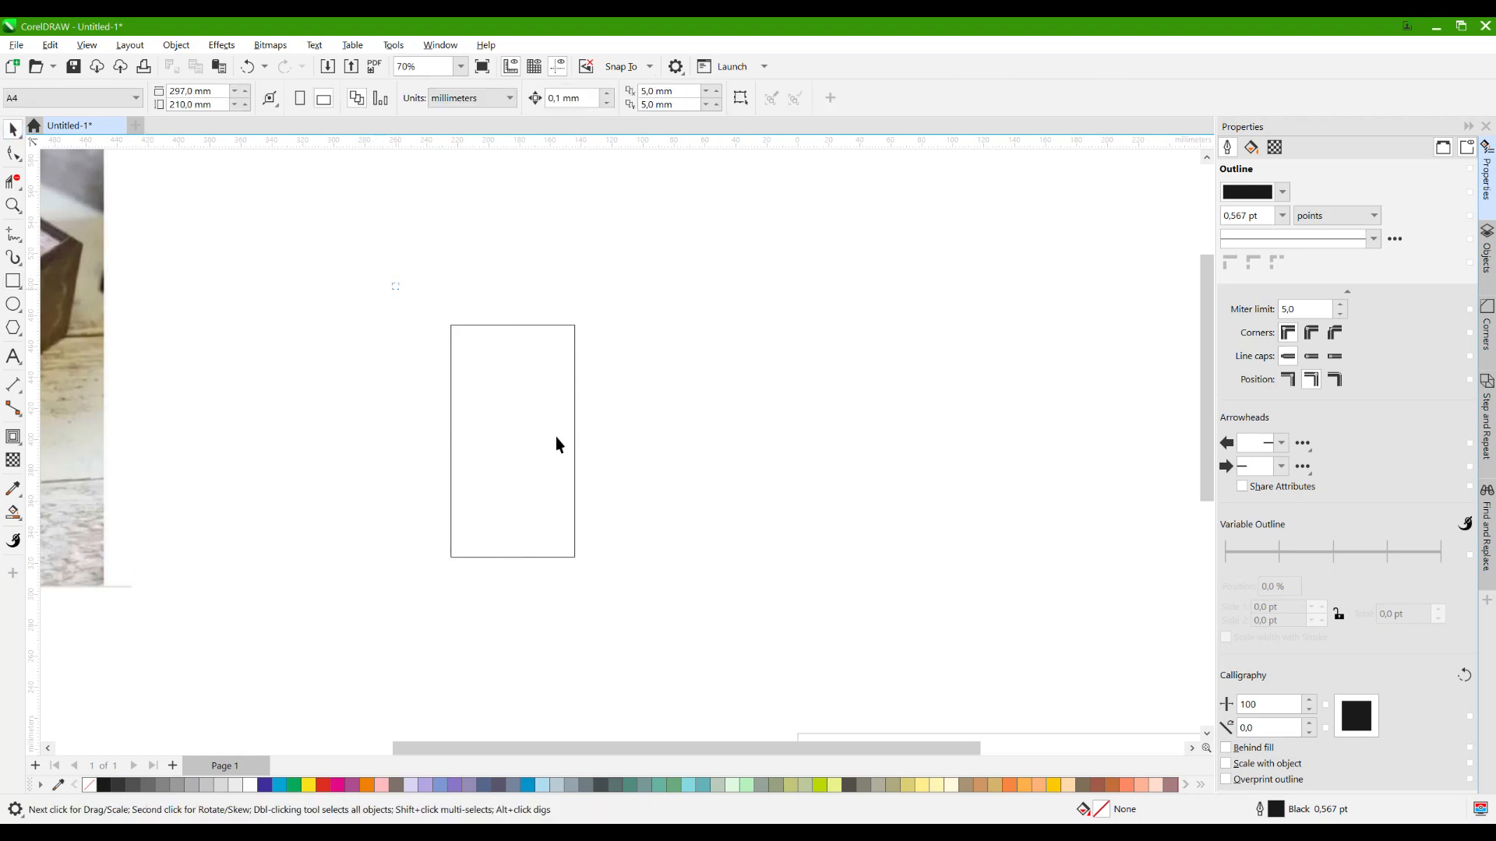
pyautogui.moveTo(656, 580); pyautogui.dragTo(655, 581)
pyautogui.click(404, 327)
pyautogui.click(452, 484)
pyautogui.scroll(-1, 545, 451)
pyautogui.moveTo(517, 441); pyautogui.dragTo(831, 450)
pyautogui.rightClick(375, 445)
pyautogui.scroll(-1, 831, 450)
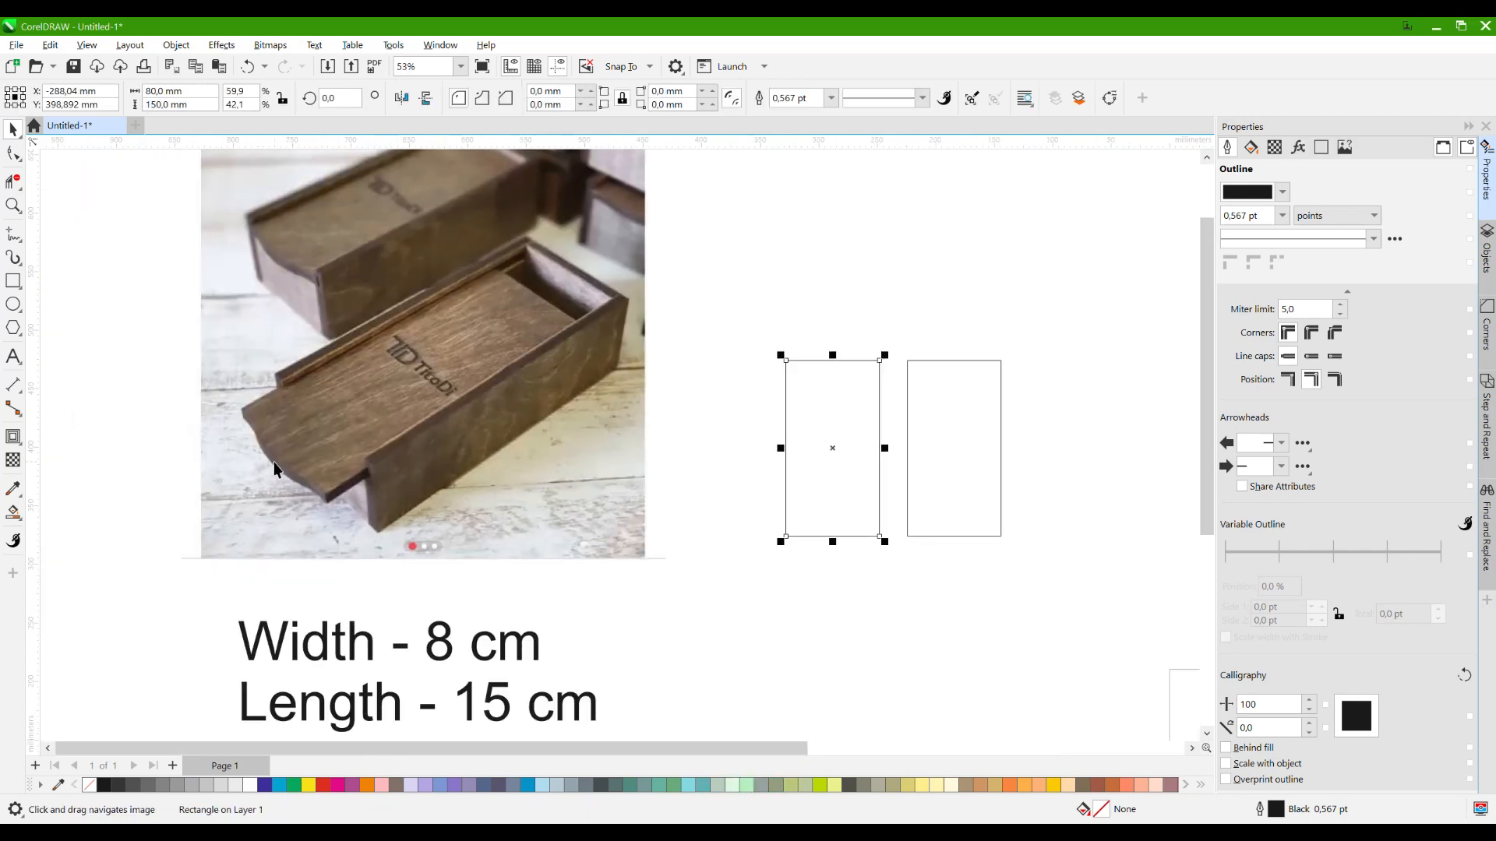
# Convert the left rectangle to curves and add a node at the middle of its bottom edge.
pyautogui.scroll(5, 875, 529)
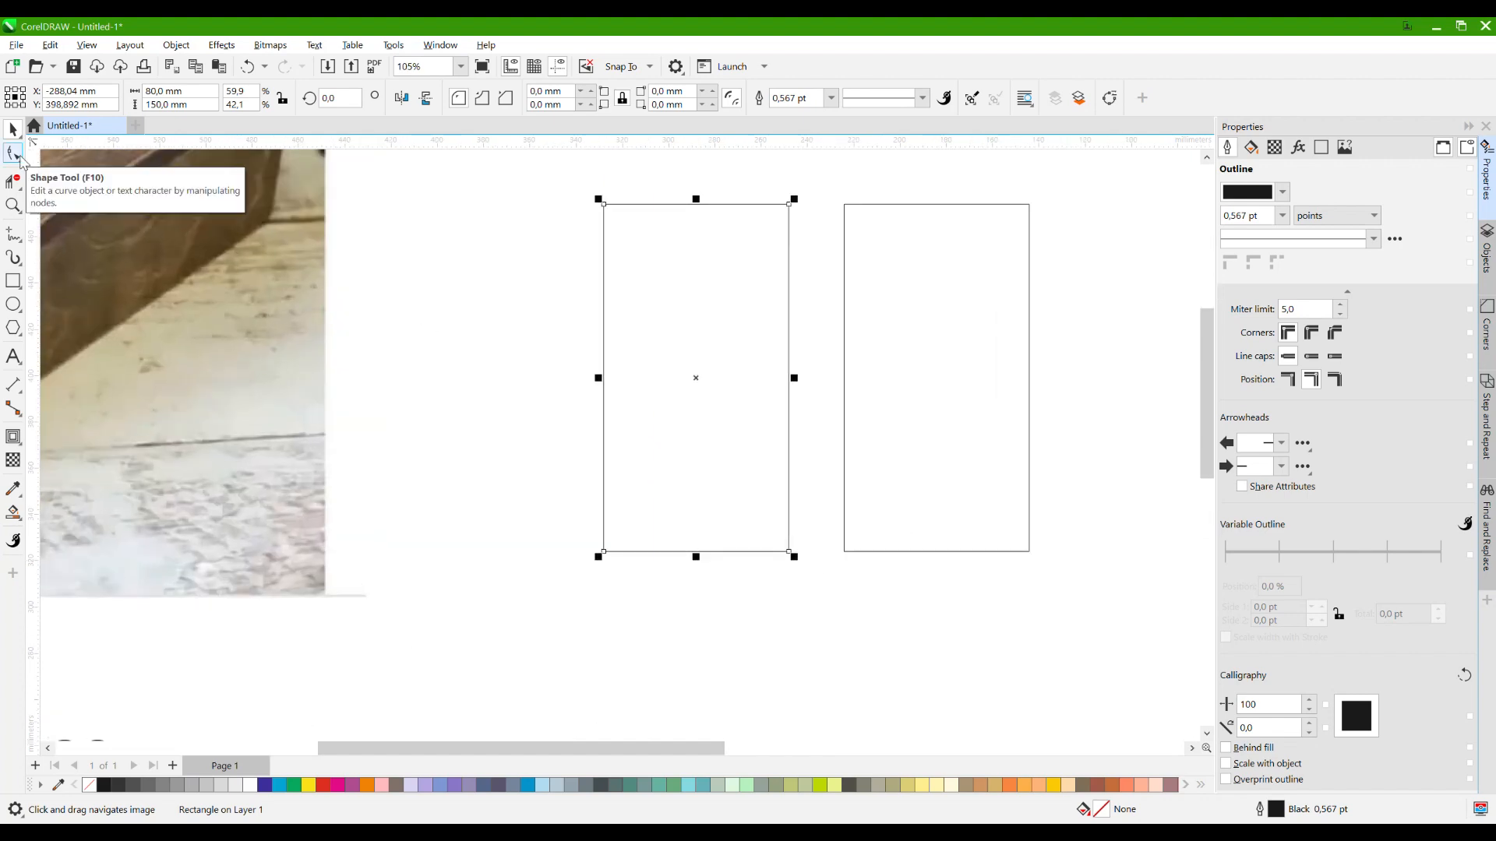
pyautogui.hotkey('ctrl', 'q')
pyautogui.click(13, 154)
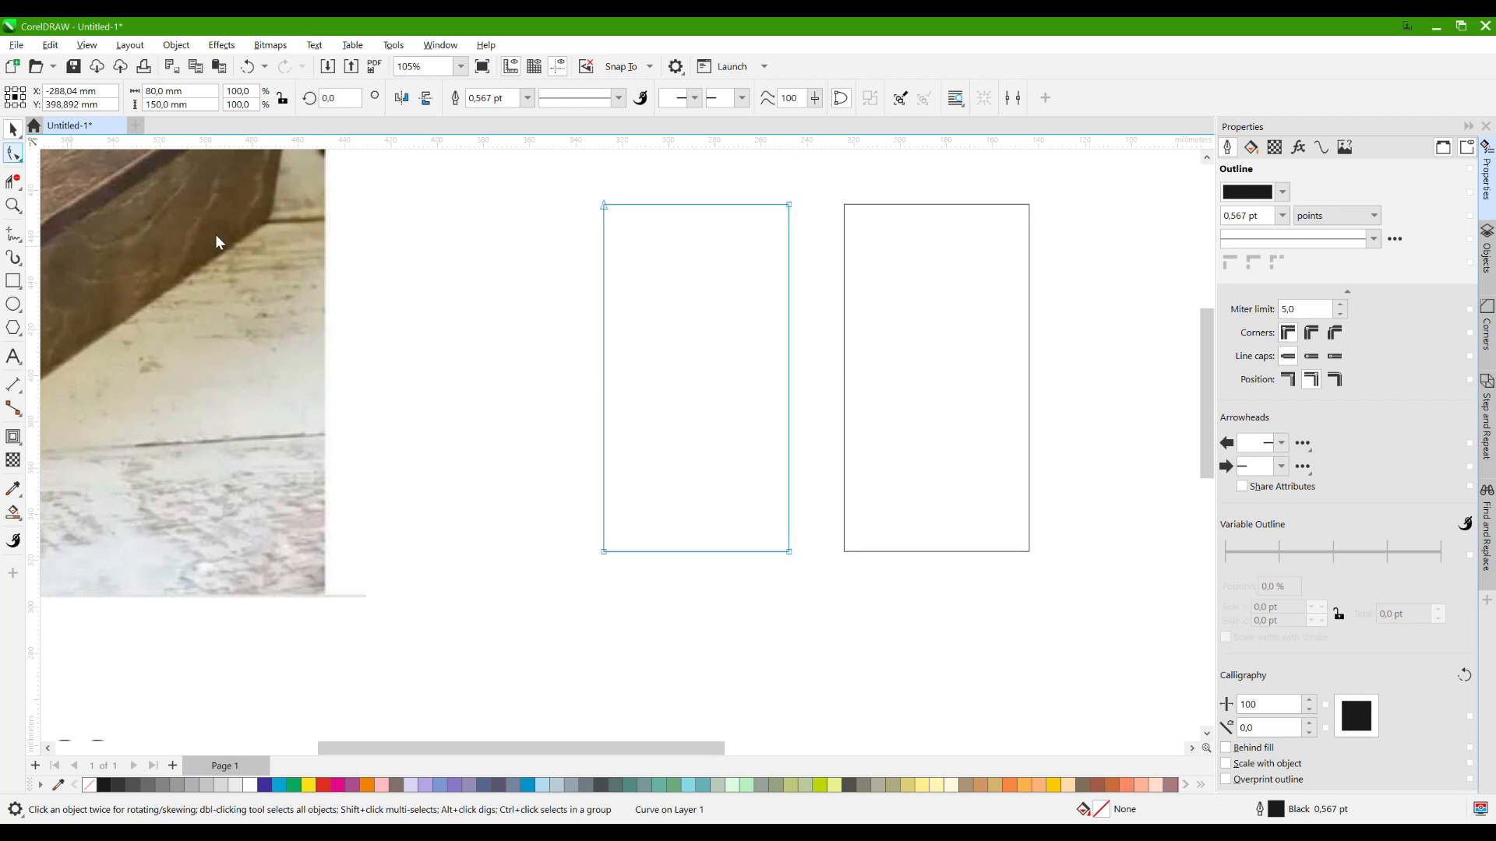
pyautogui.press('F10')
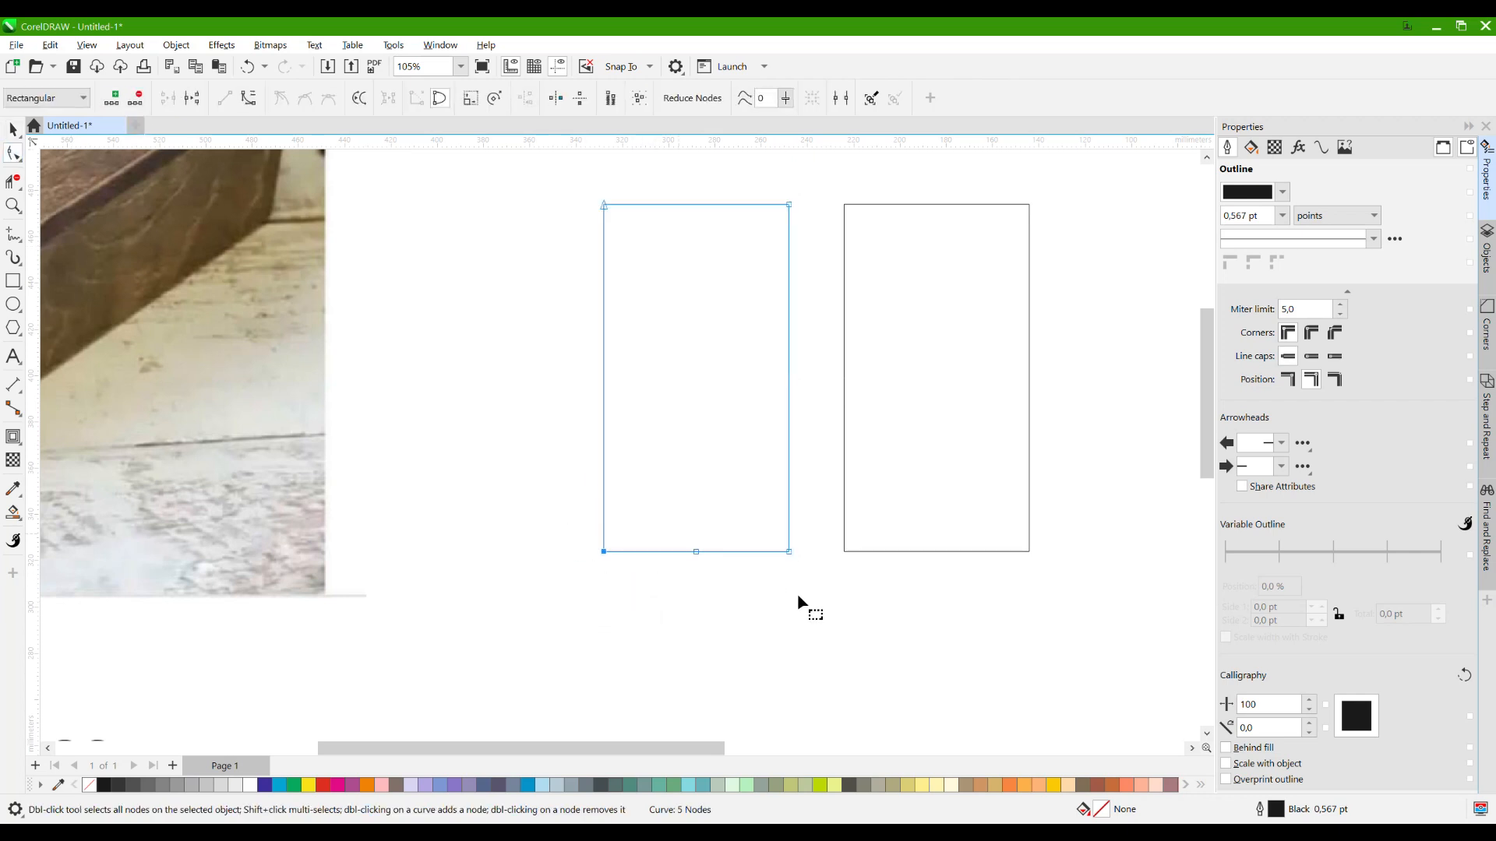
pyautogui.moveTo(806, 603); pyautogui.dragTo(756, 546)
# Deselect everything and set the document's nudge distance to 3 mm.
pyautogui.click(12, 129)
pyautogui.click(525, 405)
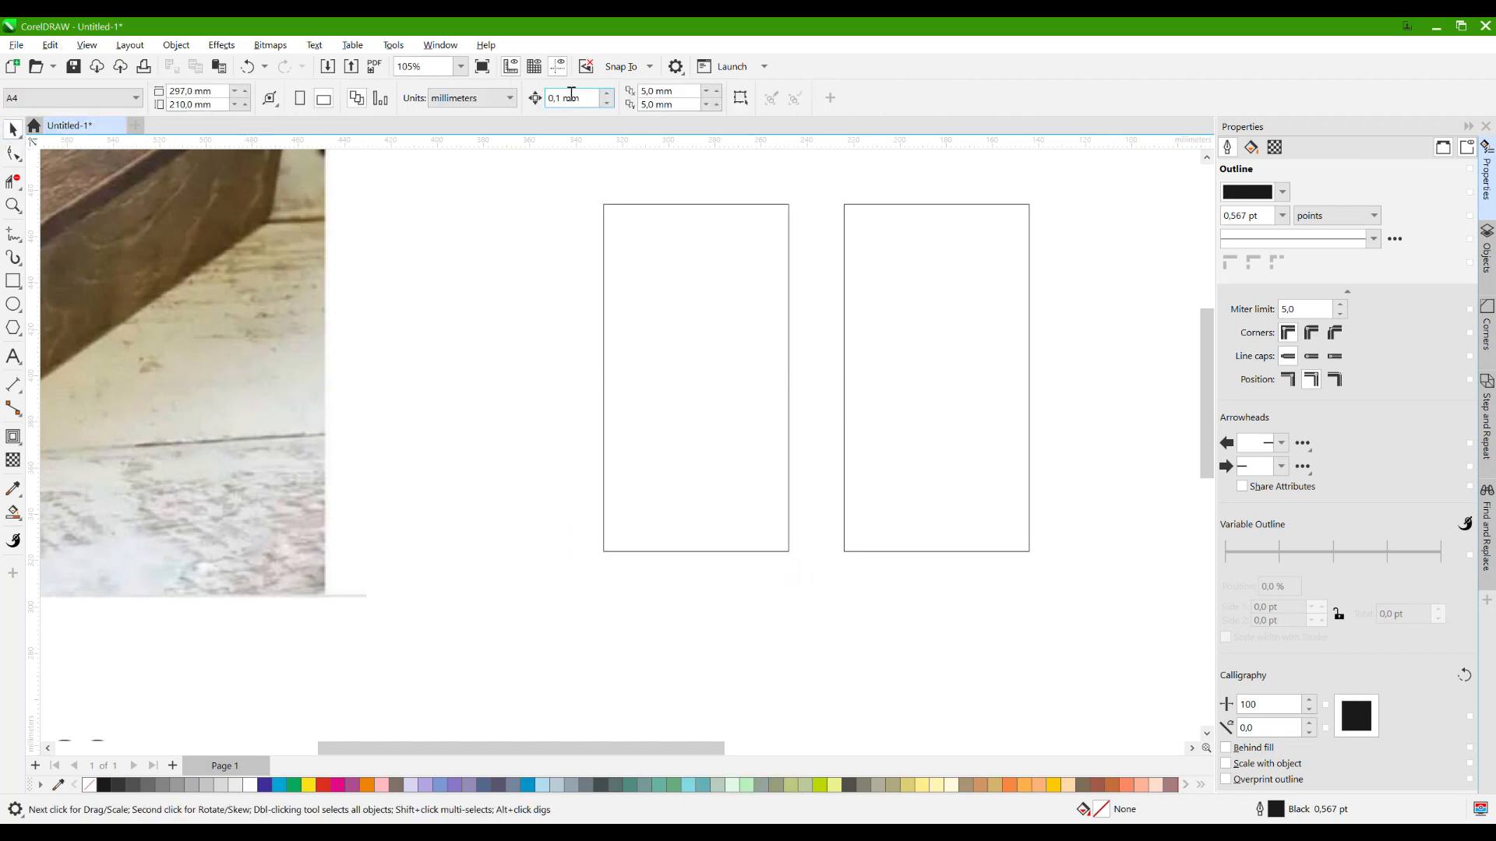
pyautogui.click(582, 94)
pyautogui.write('3')
pyautogui.press('Return')
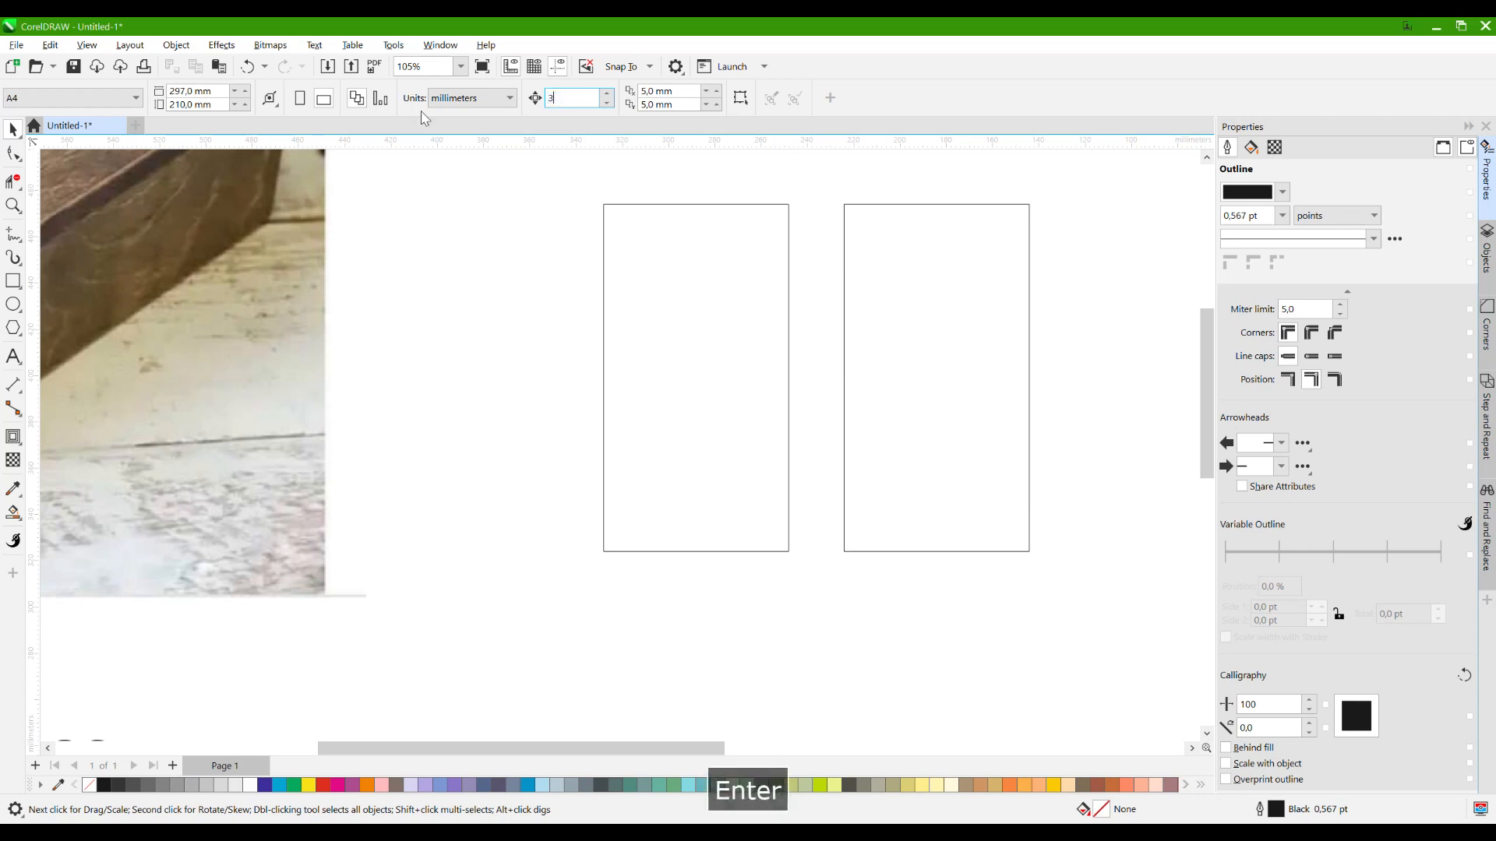
# Try to raise the left shape's two bottom corner nodes together by 3 mm while its edges are straight lines.
pyautogui.click(604, 351)
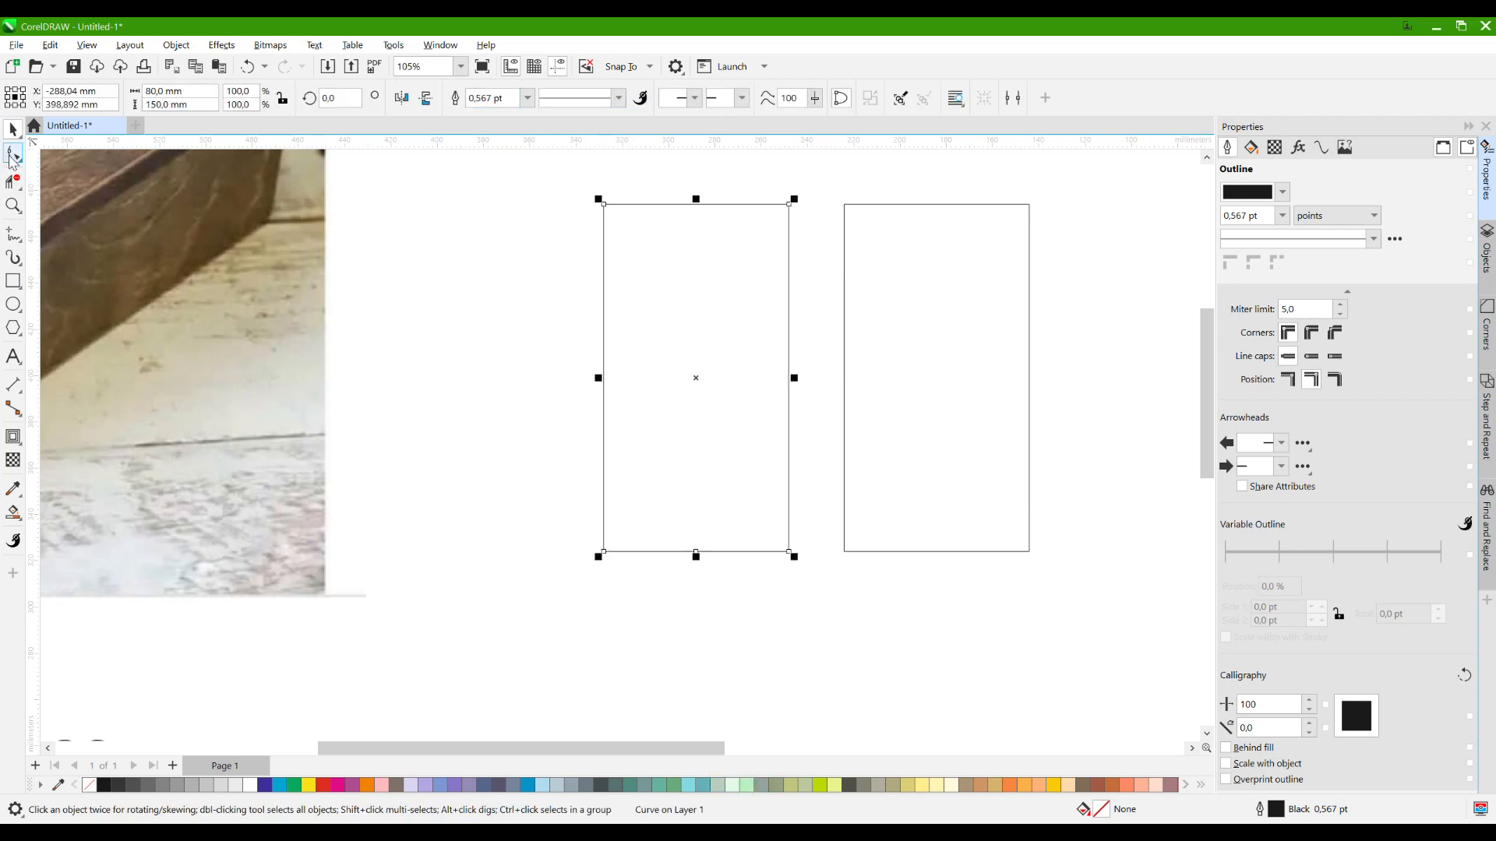
pyautogui.press('F10')
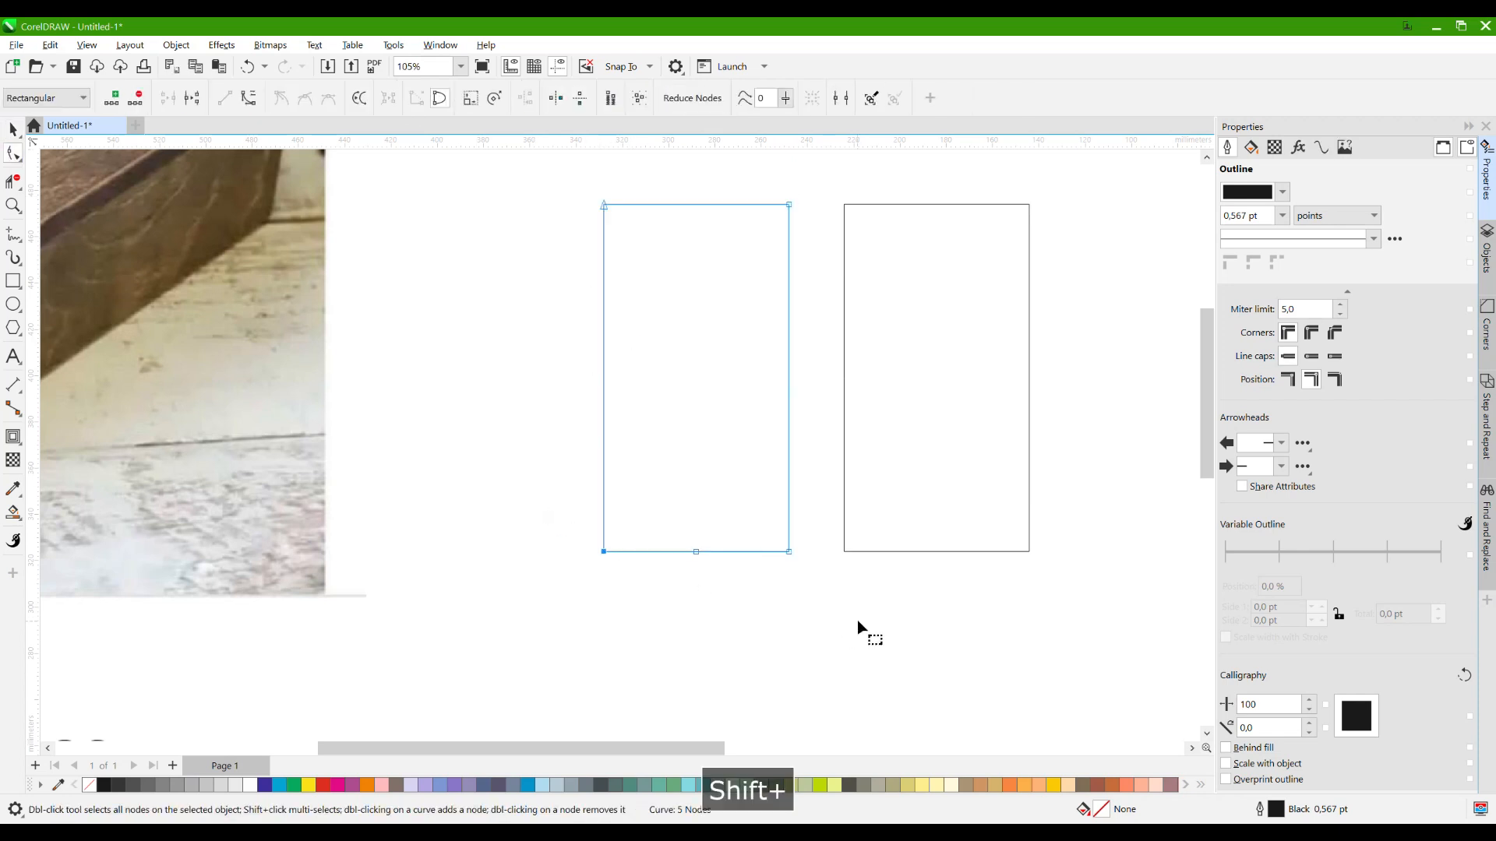
pyautogui.press('Up')
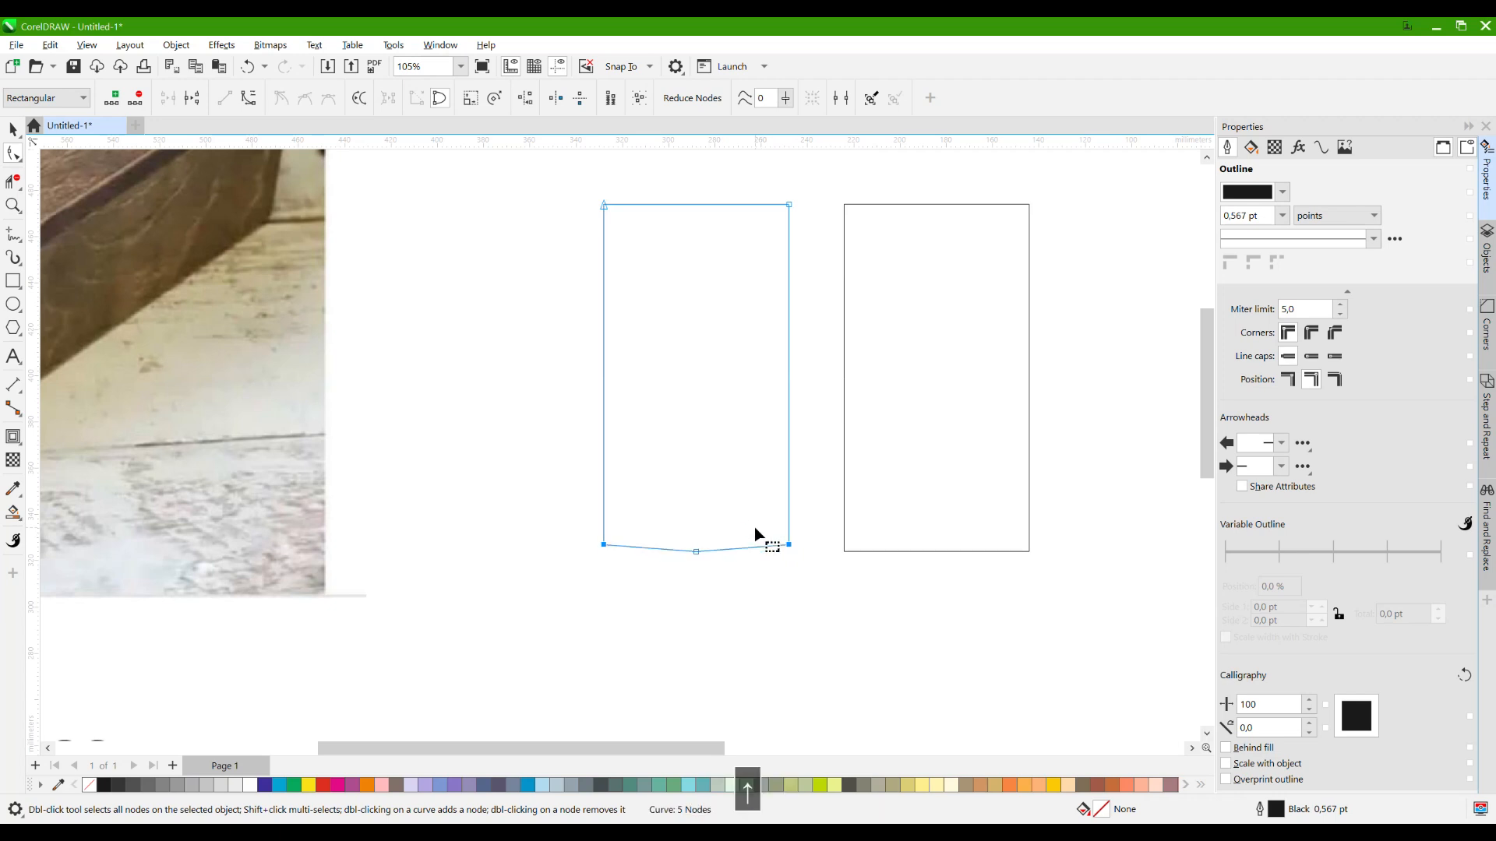
pyautogui.hotkey('ctrl', 'z')
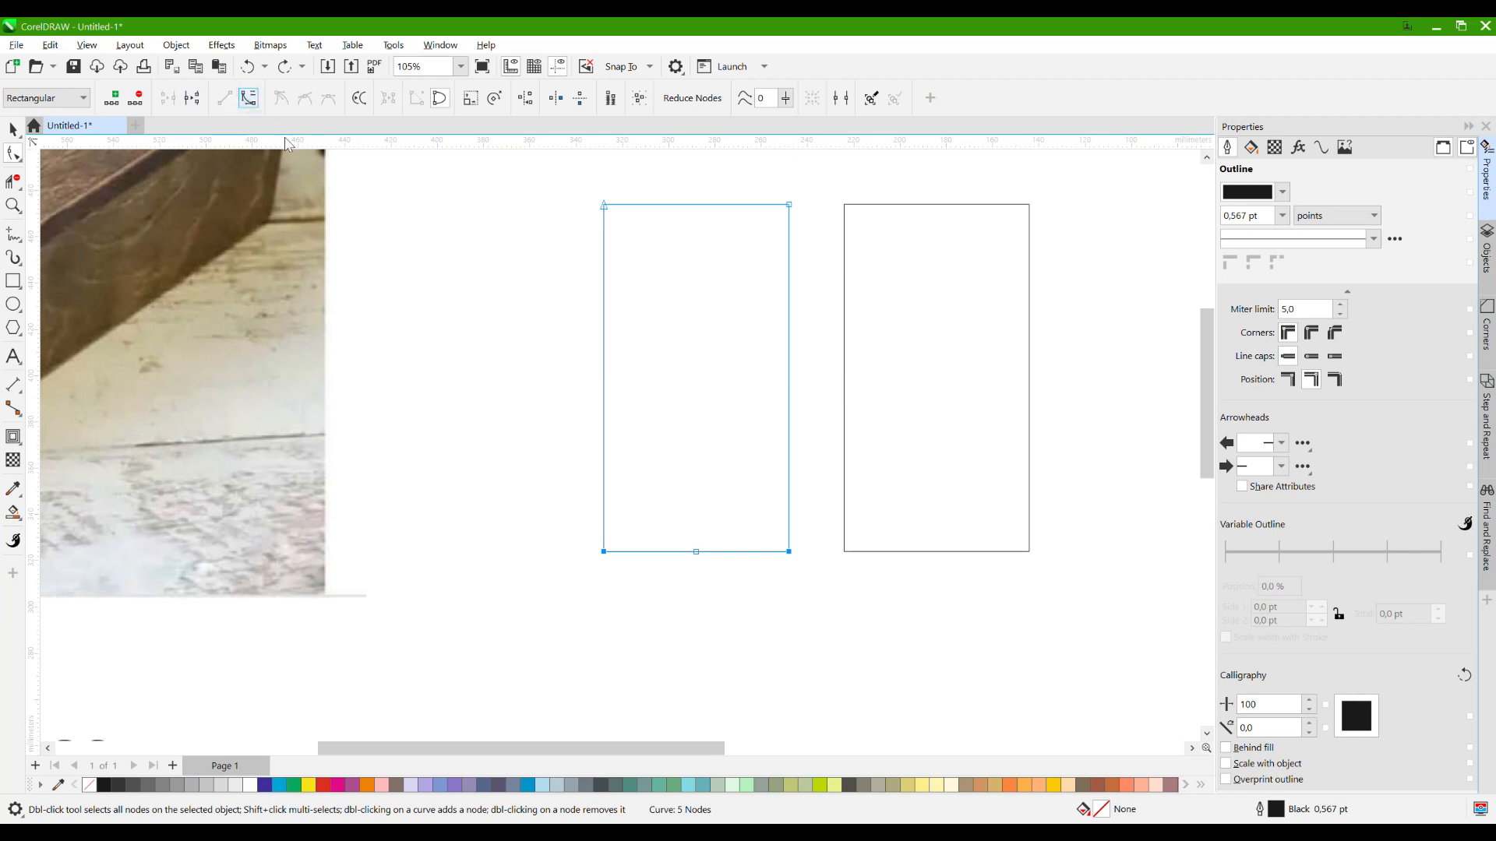
# Try to raise the left shape's two bottom corner nodes one at a time in 3 mm nudges with curved bottom segments.
pyautogui.press('Up')
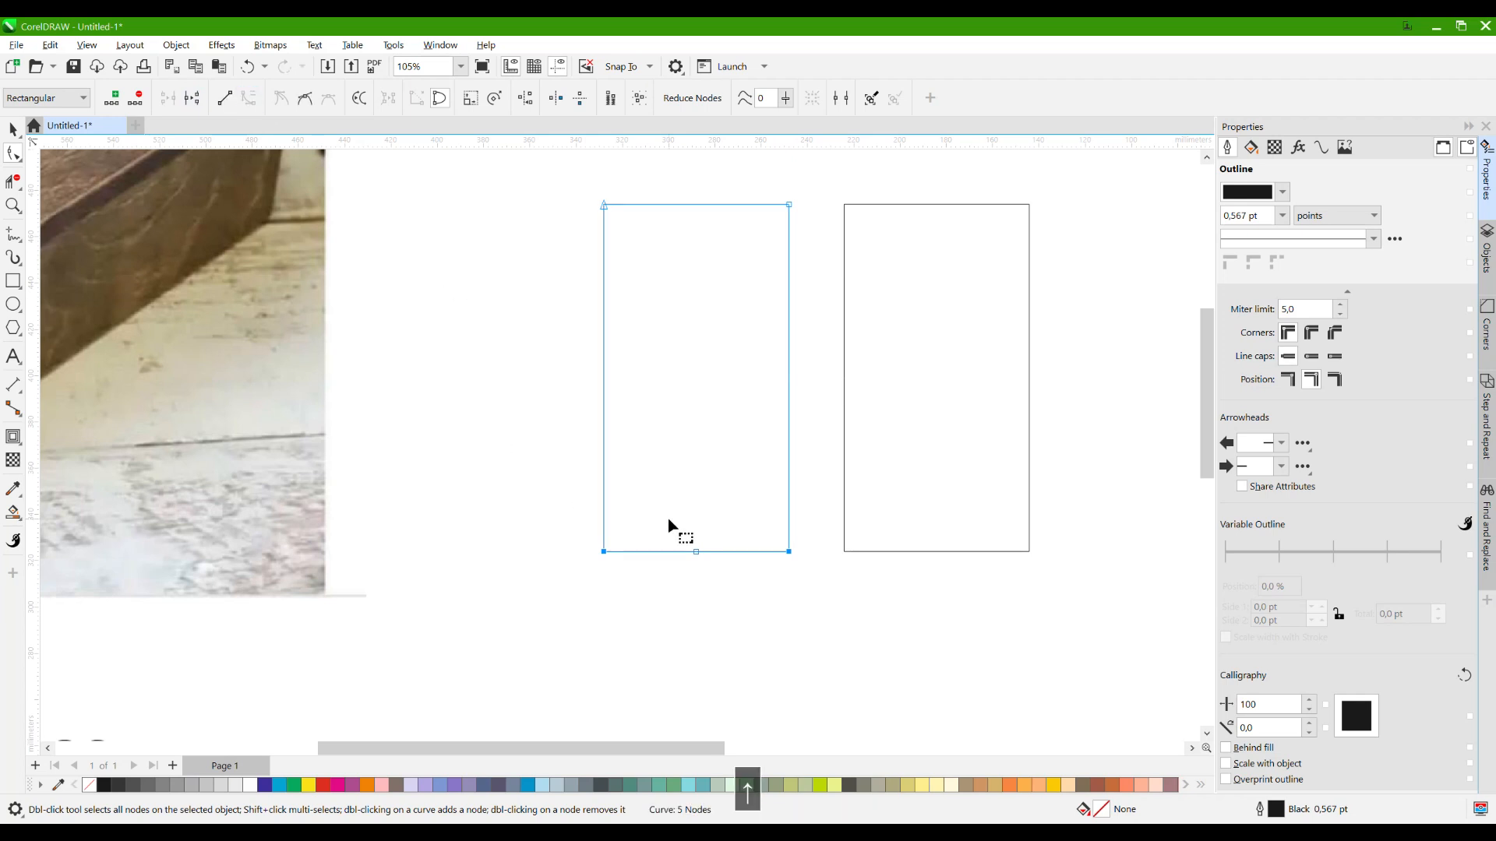
pyautogui.press('Up')
pyautogui.moveTo(568, 517); pyautogui.dragTo(634, 571)
pyautogui.press('Up')
pyautogui.moveTo(804, 581); pyautogui.dragTo(778, 534)
pyautogui.press('Up')
pyautogui.scroll(3, 755, 561)
pyautogui.moveTo(344, 484); pyautogui.dragTo(521, 558)
pyautogui.press('Up')
pyautogui.moveTo(847, 604); pyautogui.dragTo(800, 491)
pyautogui.press('Up')
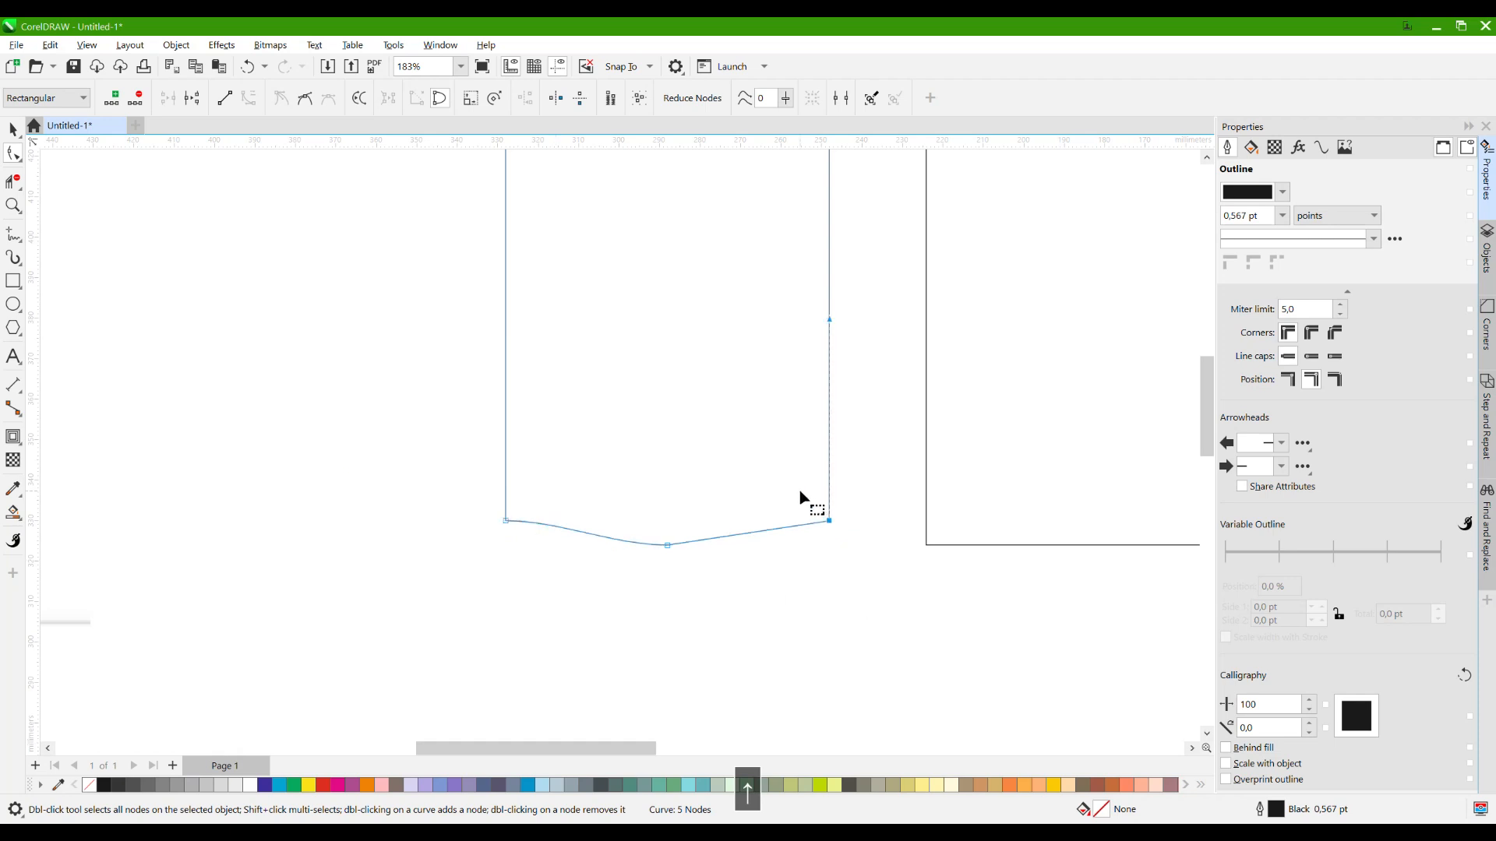
# Undo the separate nudges of the left shape's bottom corner nodes.
pyautogui.hotkey('ctrl', 'z')
pyautogui.hotkey('ctrl', 'z')
pyautogui.hotkey('ctrl', 'z')
pyautogui.hotkey('ctrl', 'z')
# Convert the left shape's bottom edge to curve segments and nudge only its two corner nodes up about 6 mm.
pyautogui.moveTo(853, 623); pyautogui.dragTo(455, 467)
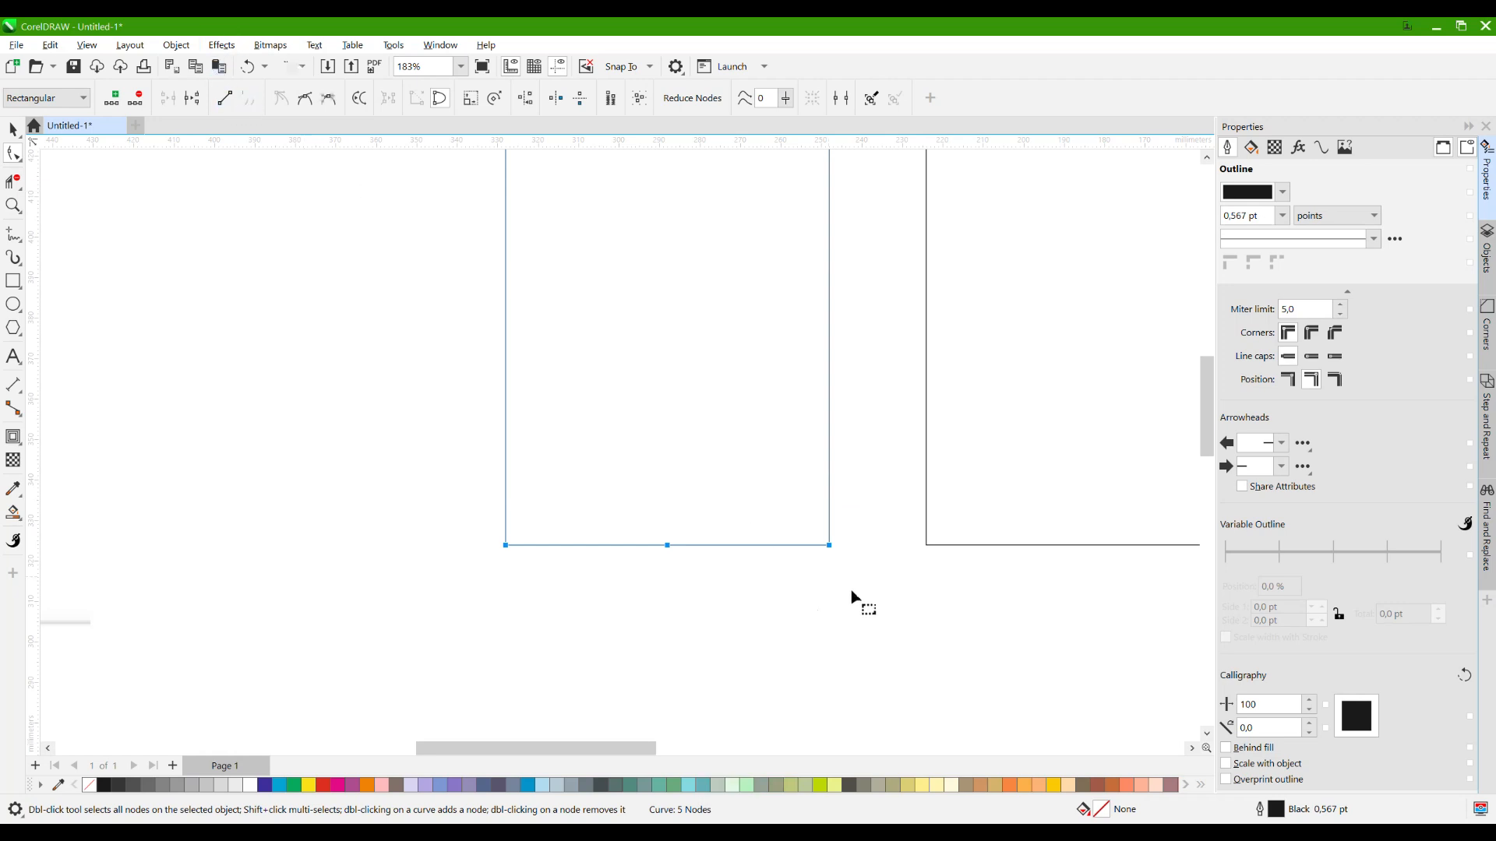
pyautogui.keyDown('shift'); pyautogui.moveTo(753, 507); pyautogui.dragTo(581, 600); pyautogui.keyUp('shift')
pyautogui.press('Up')
pyautogui.press('Up')
pyautogui.press('Up')
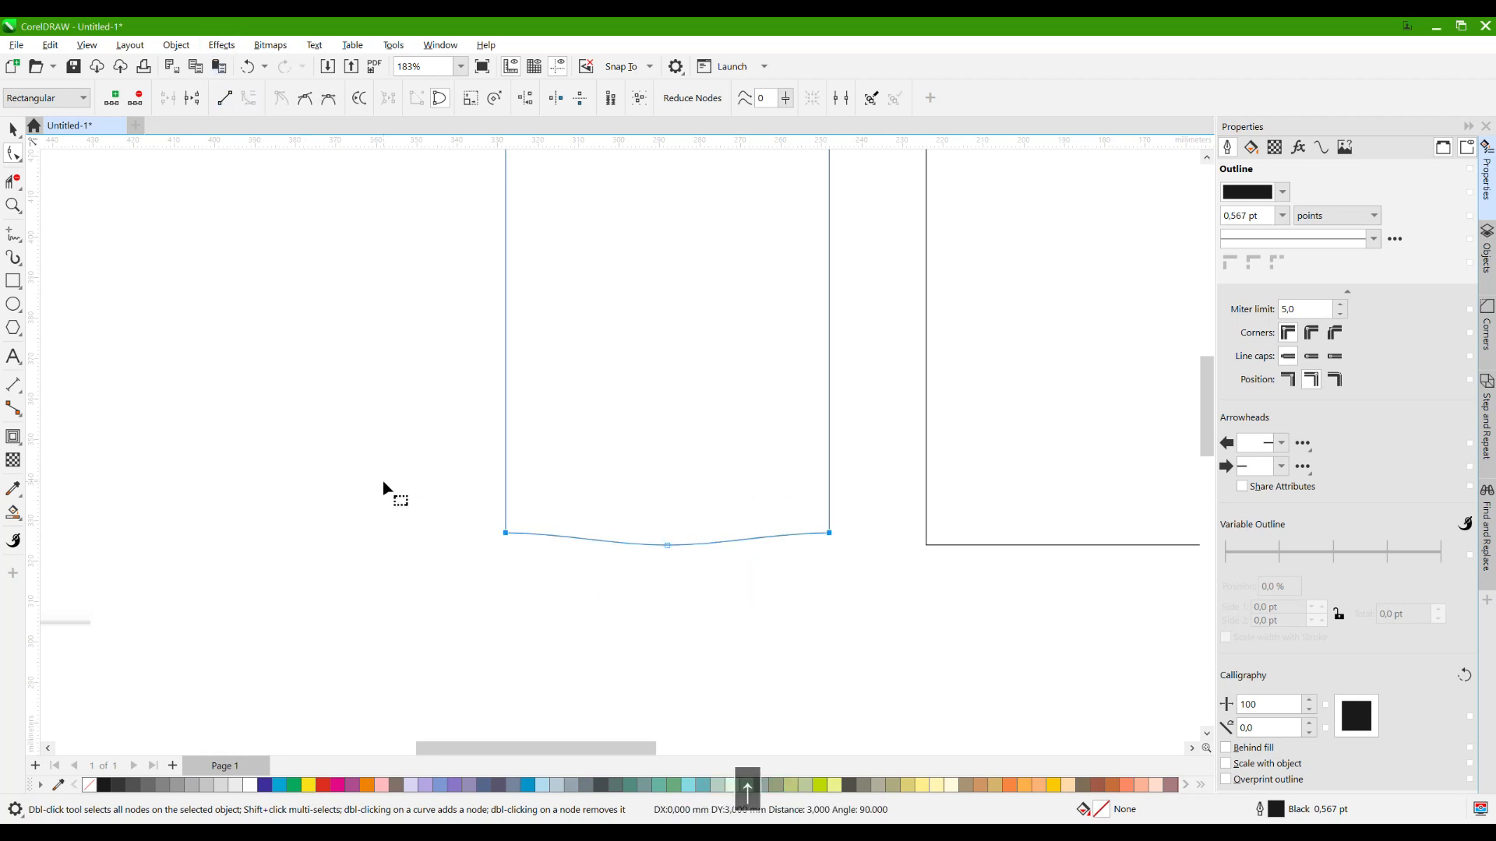
# Center the plain rectangle horizontally on the curved-bottom shape so that the two overlap.
pyautogui.click(13, 129)
pyautogui.click(530, 576)
pyautogui.scroll(-6, 484, 577)
pyautogui.moveTo(675, 381); pyautogui.dragTo(634, 389)
pyautogui.scroll(2, 633, 388)
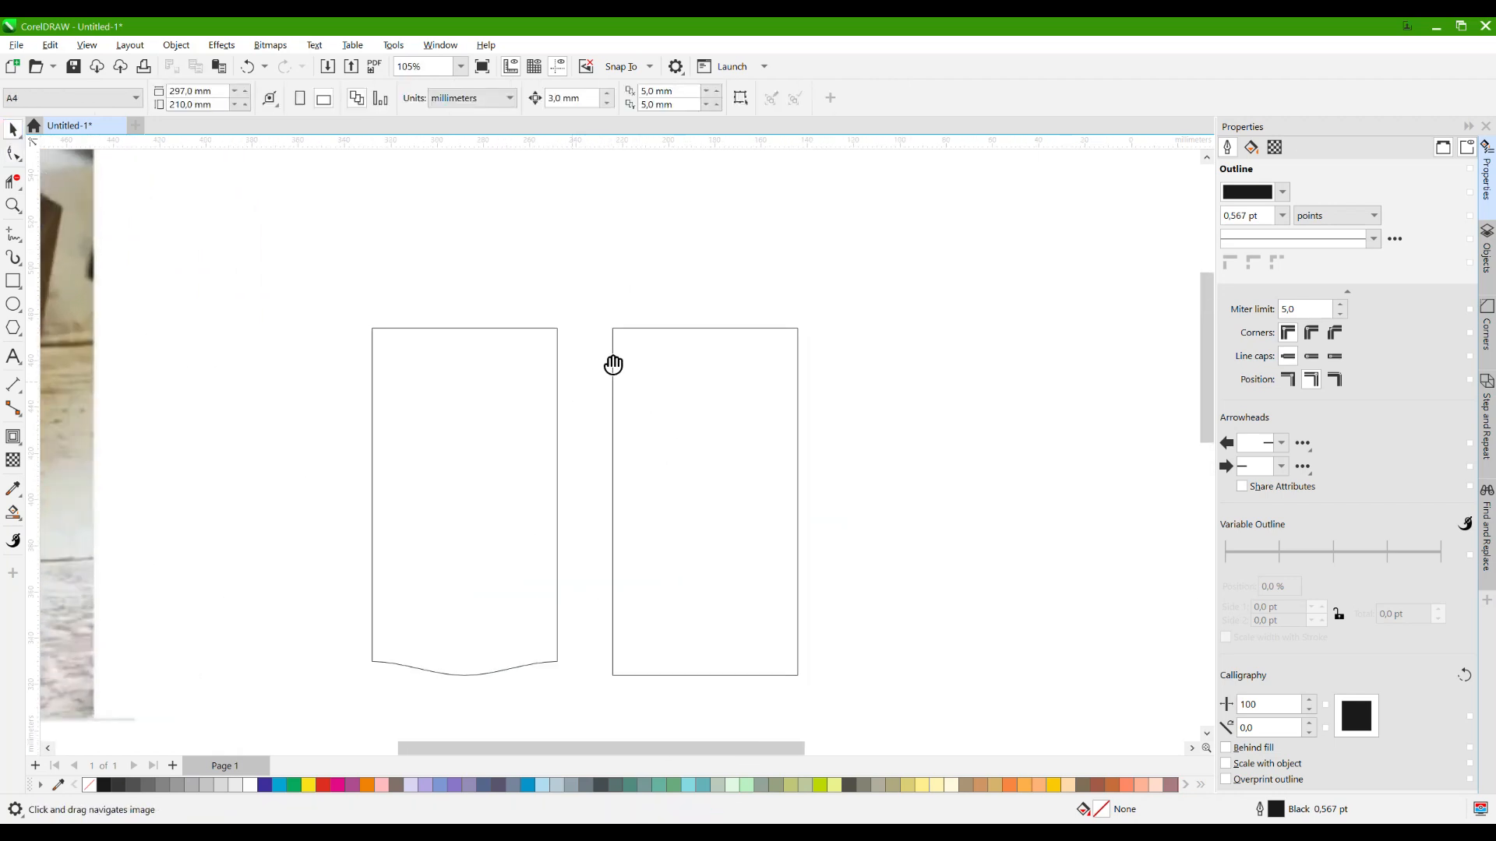
pyautogui.scroll(-1, 639, 293)
pyautogui.moveTo(640, 286); pyautogui.dragTo(852, 616)
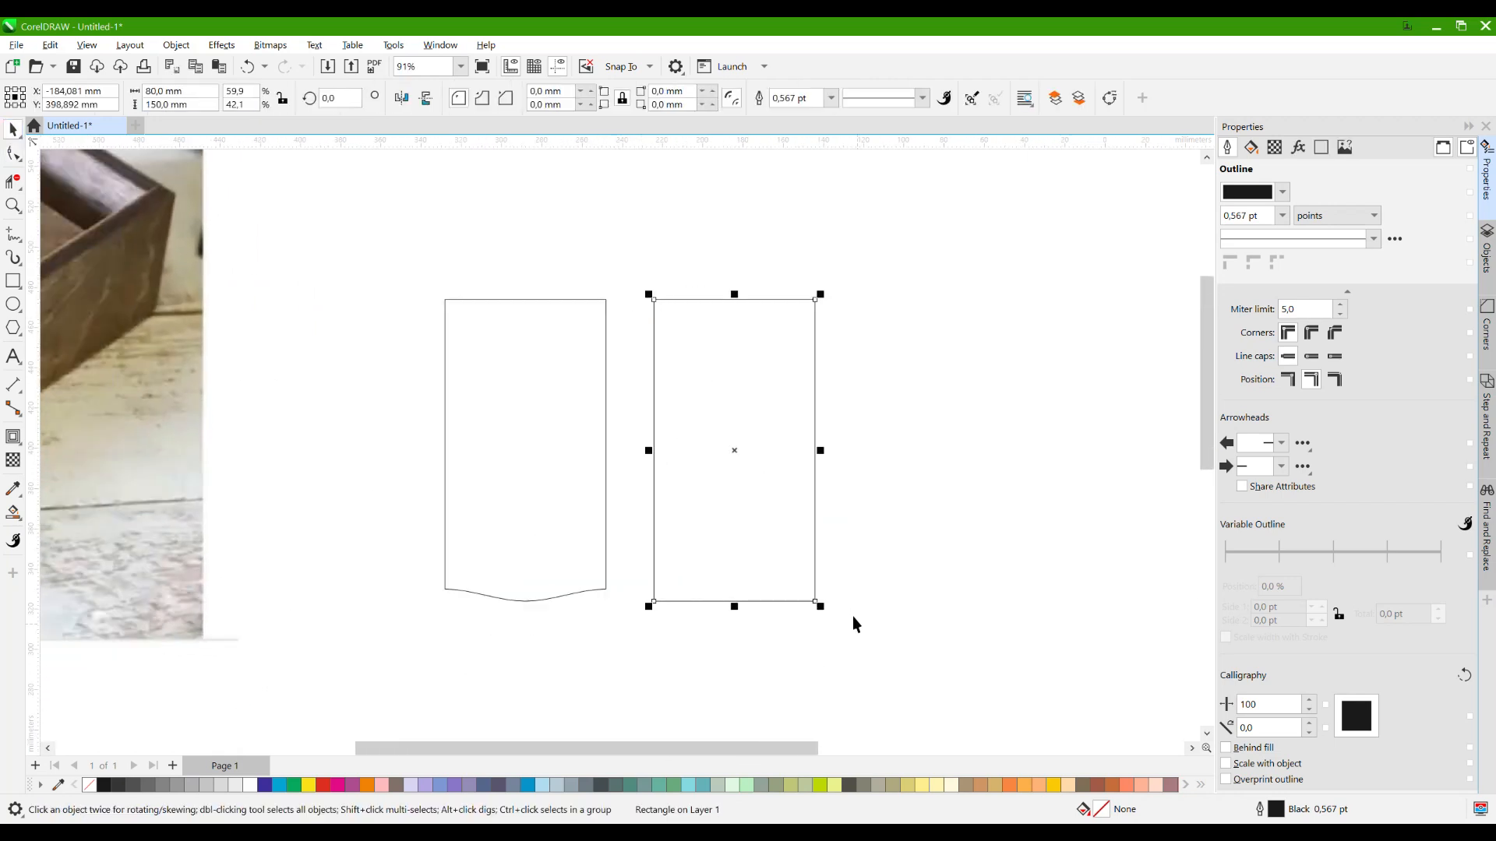
pyautogui.keyDown('shift'); pyautogui.click(607, 418); pyautogui.keyUp('shift')
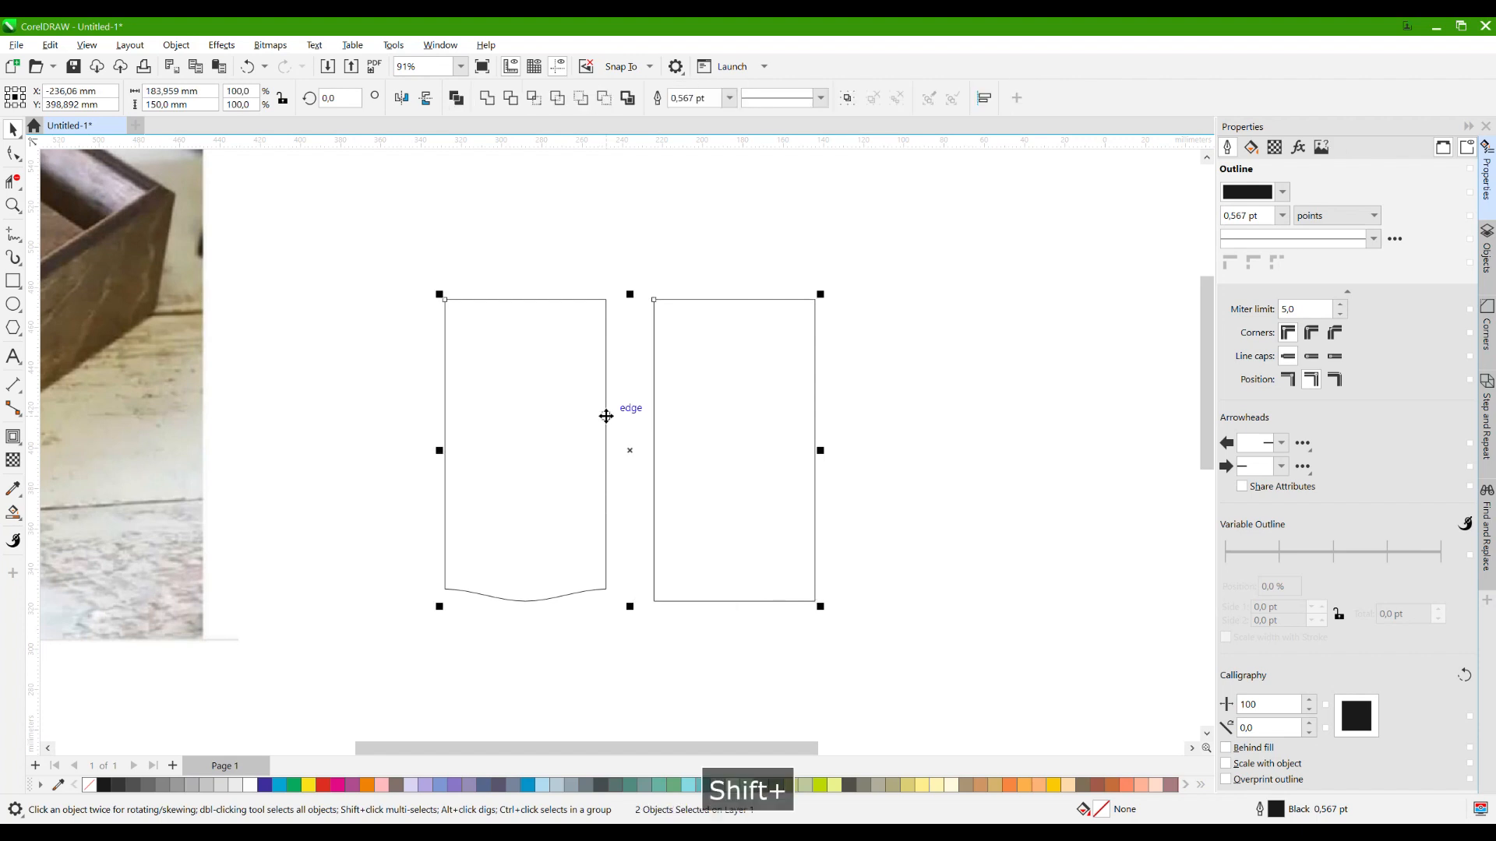
pyautogui.press('c')
pyautogui.click(695, 449)
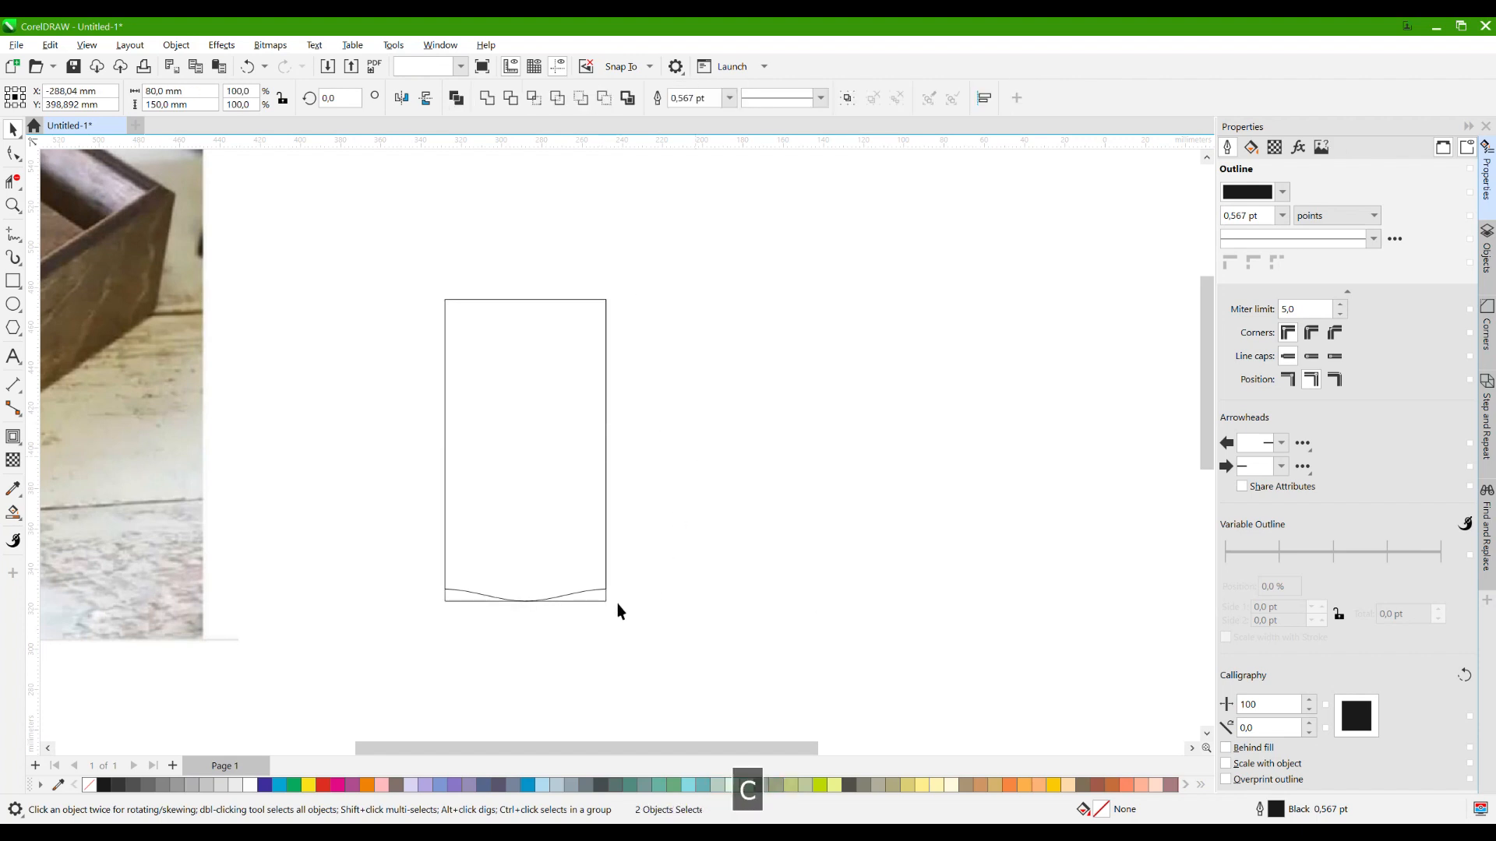
# Set the document's nudge distance to 4 mm.
pyautogui.click(606, 466)
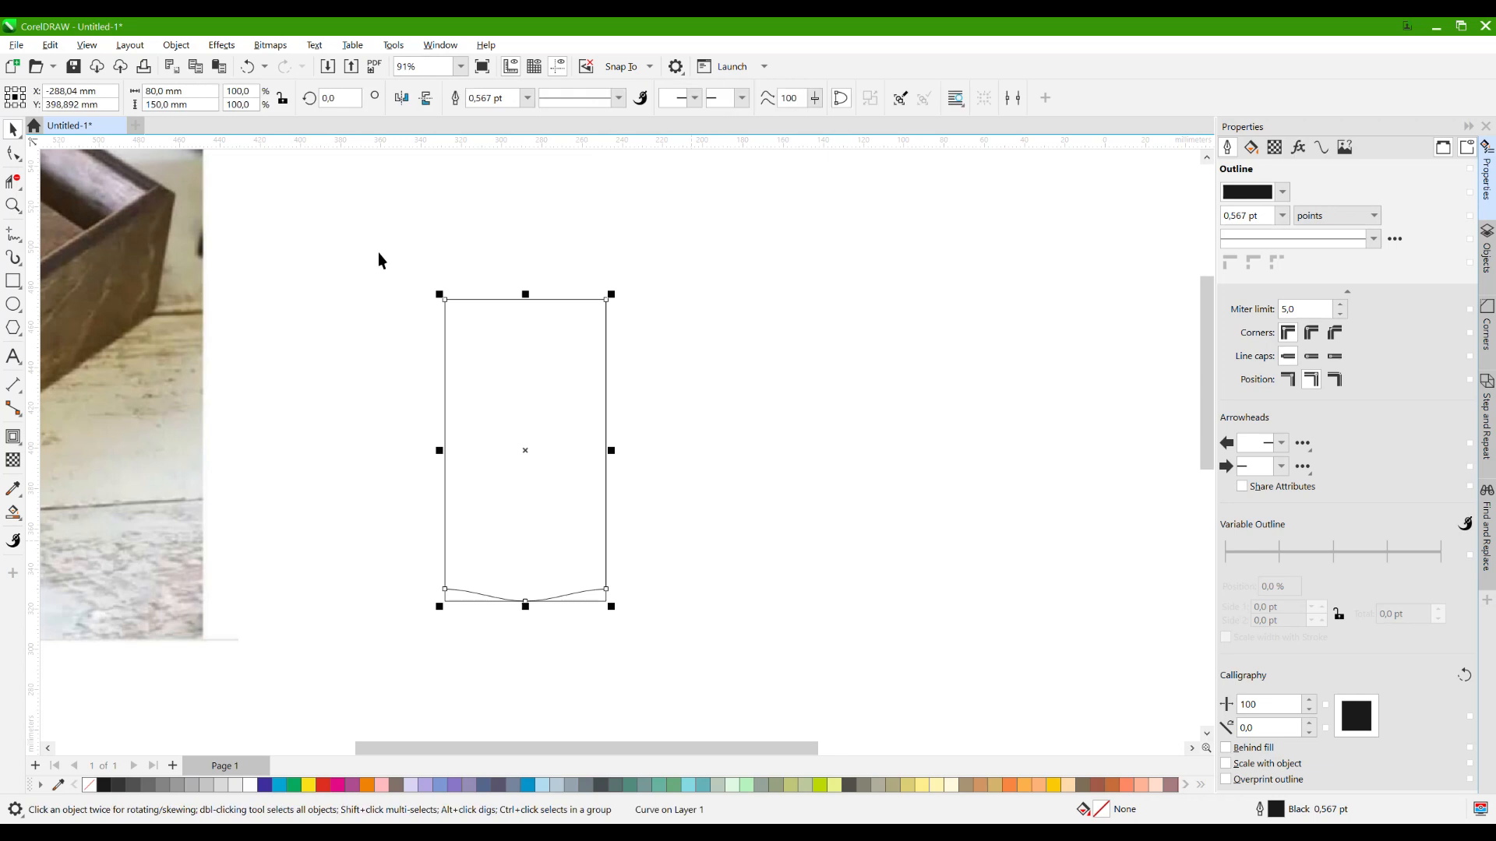
pyautogui.click(12, 153)
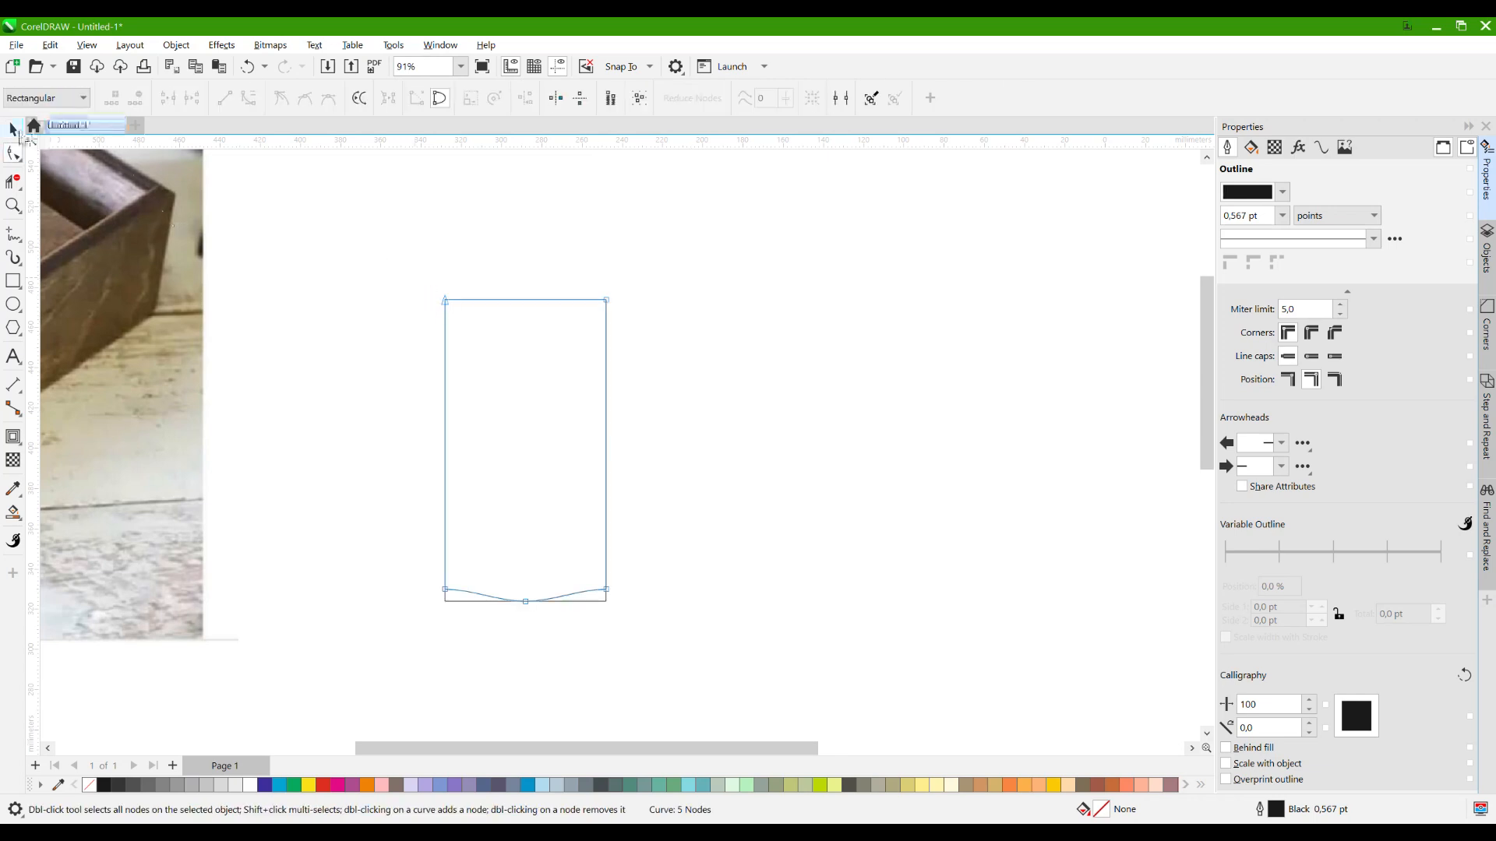
pyautogui.click(307, 311)
pyautogui.click(587, 99)
pyautogui.write('4')
pyautogui.press('Return')
# Narrow the curved-bottom shape inside the rectangle by moving the nodes of each long side 4 mm inward.
pyautogui.click(475, 601)
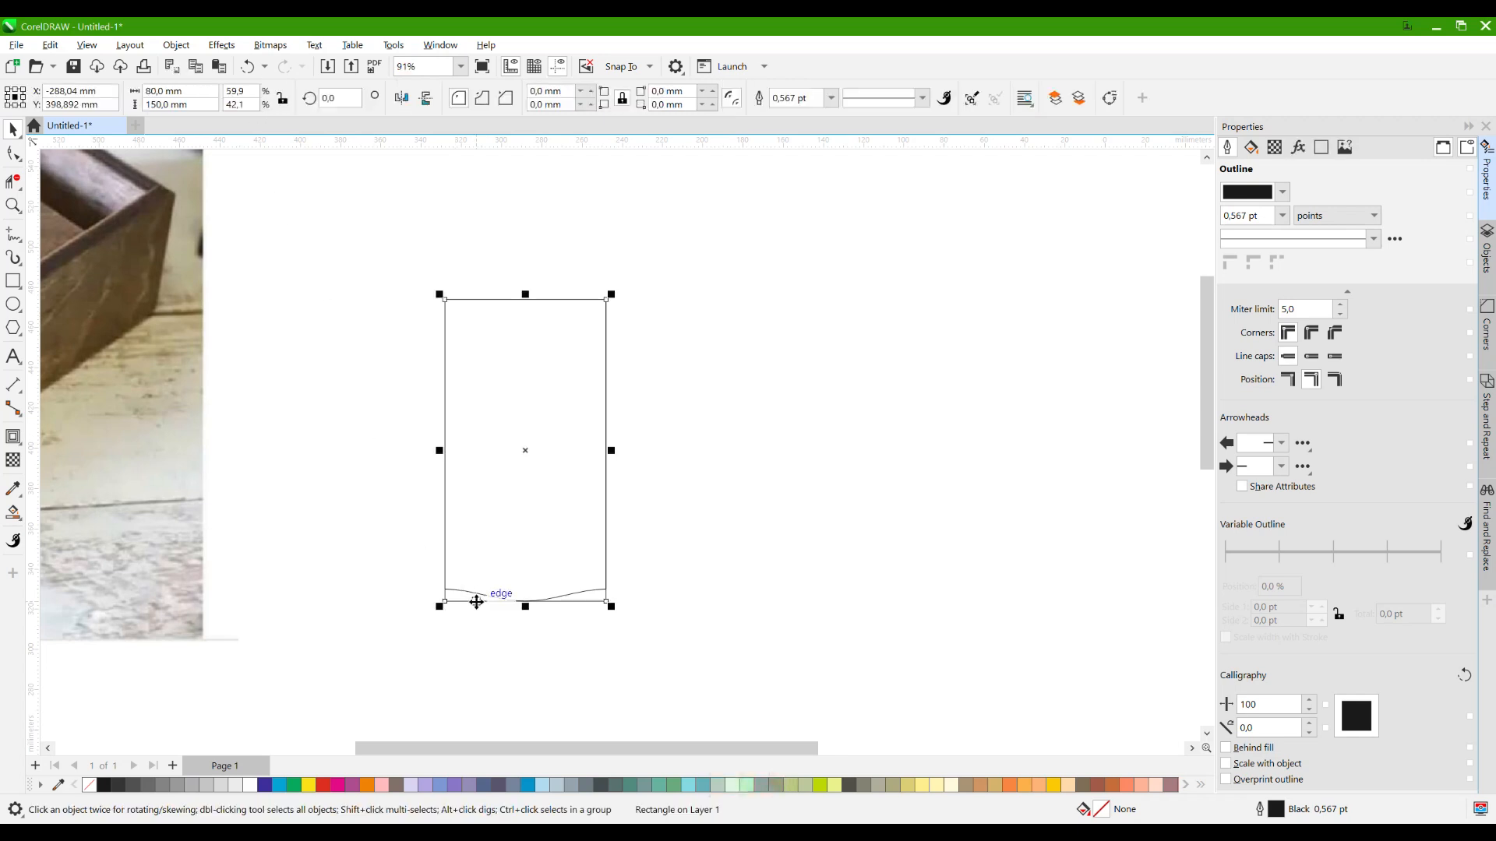
pyautogui.click(16, 155)
pyautogui.moveTo(363, 265); pyautogui.dragTo(471, 625)
pyautogui.press('Right')
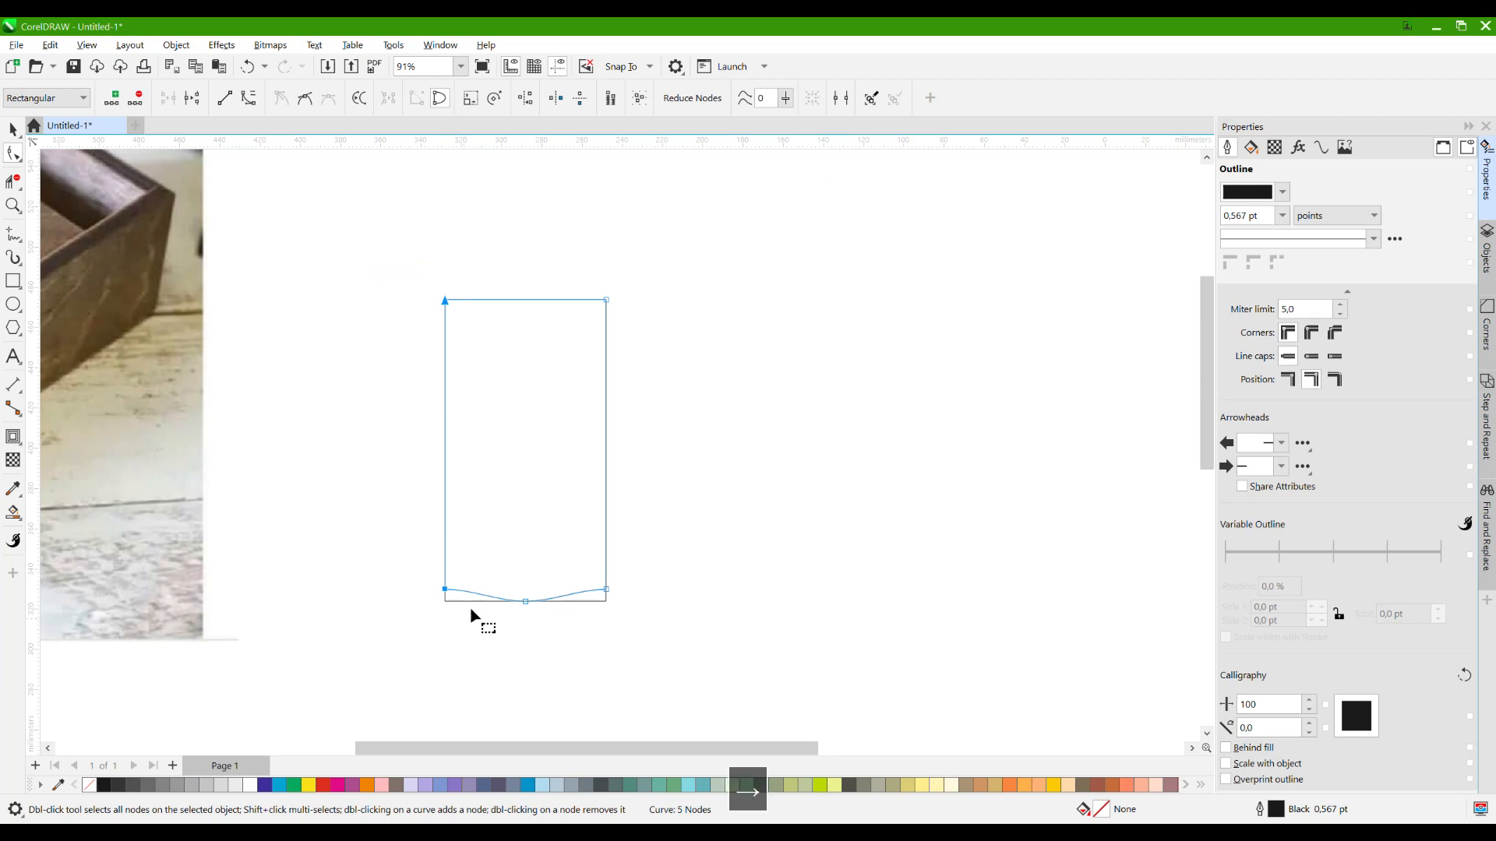
pyautogui.moveTo(682, 274); pyautogui.dragTo(588, 625)
pyautogui.press('Left')
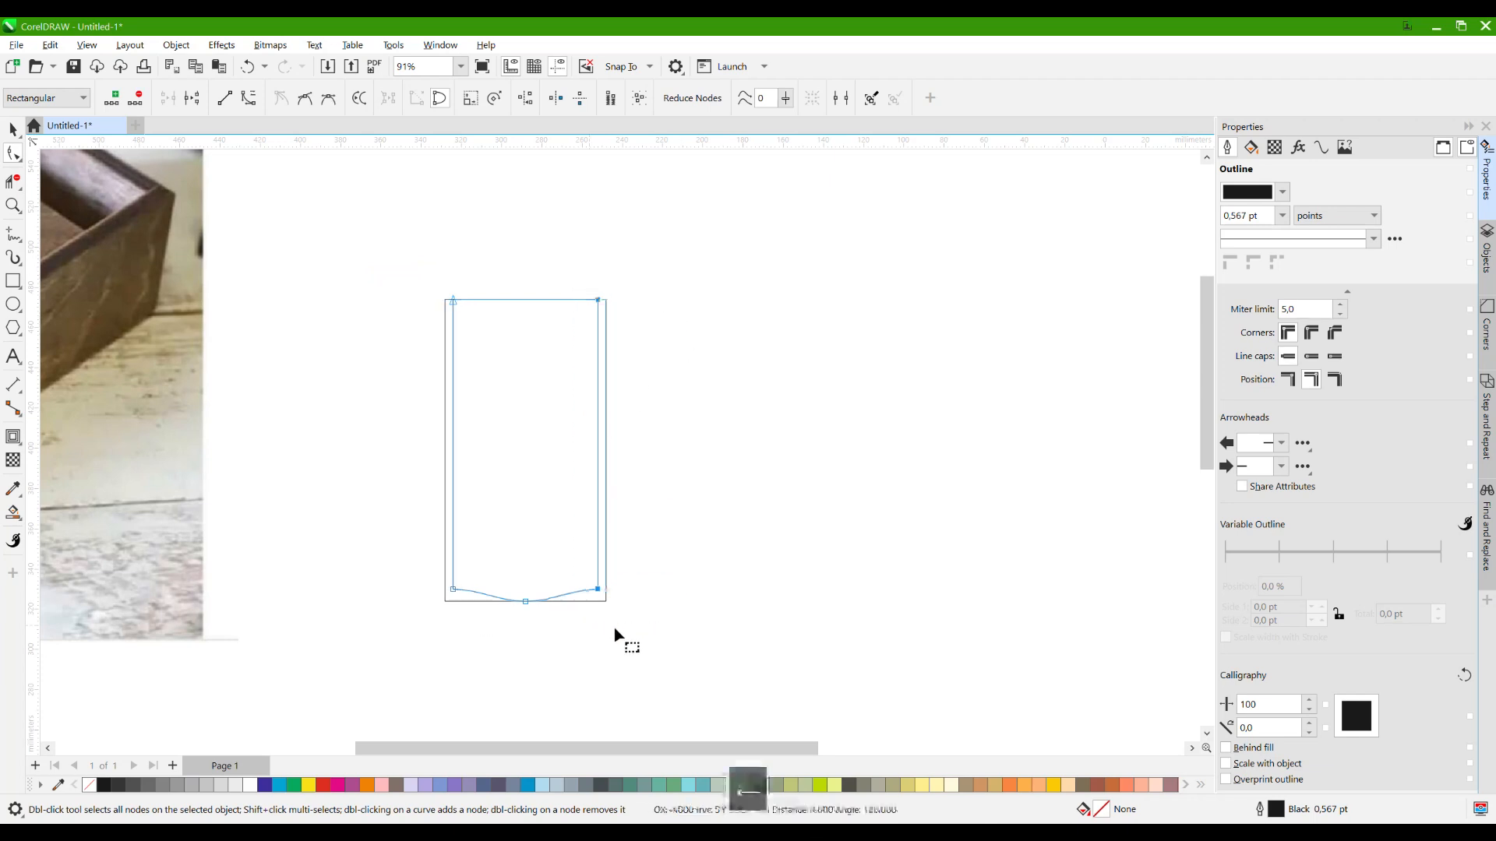
pyautogui.scroll(1, 568, 316)
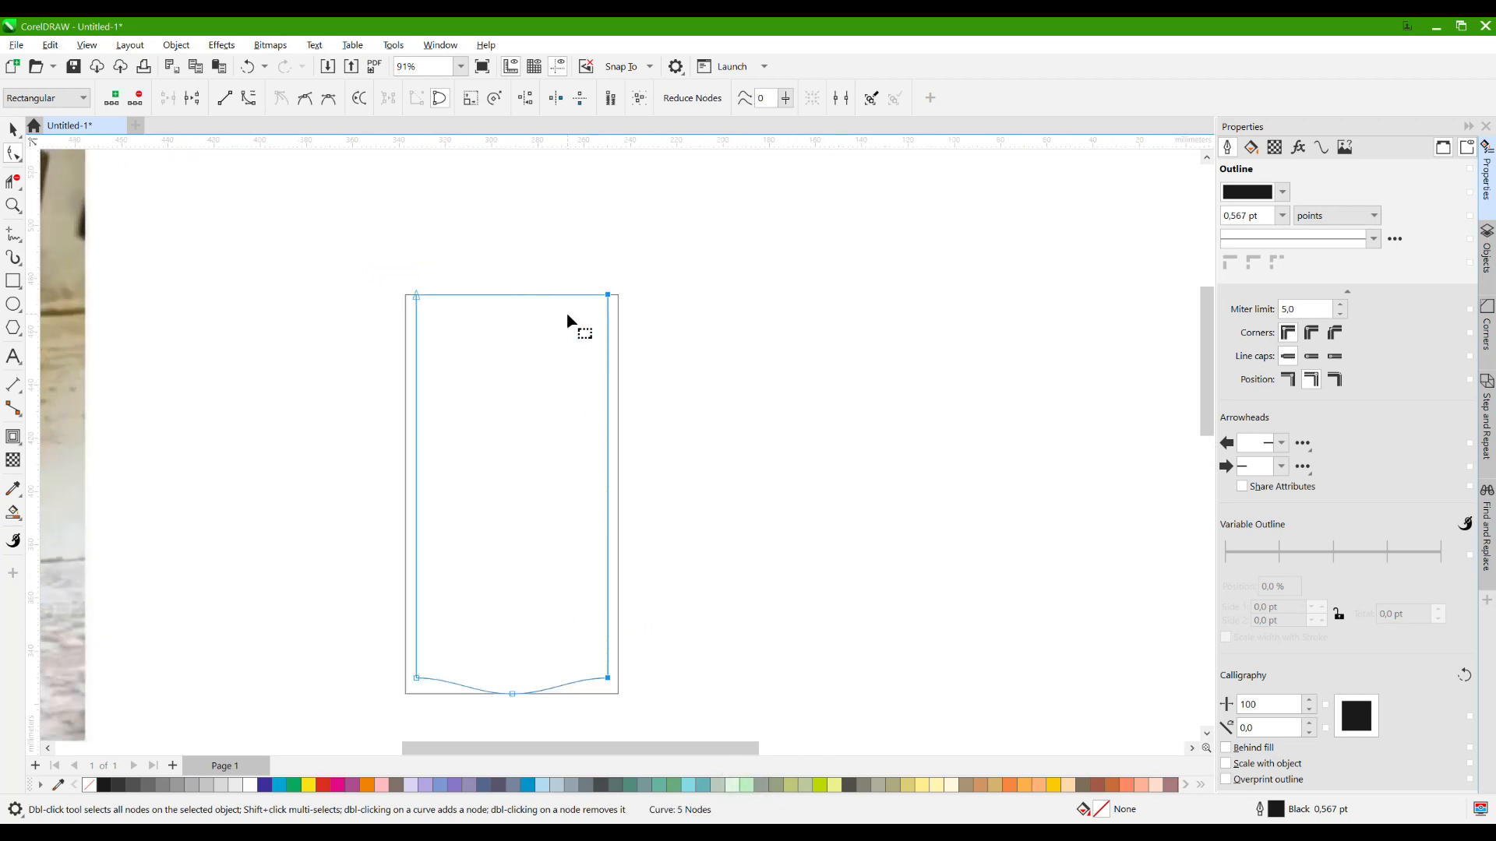
pyautogui.click(12, 130)
pyautogui.click(272, 314)
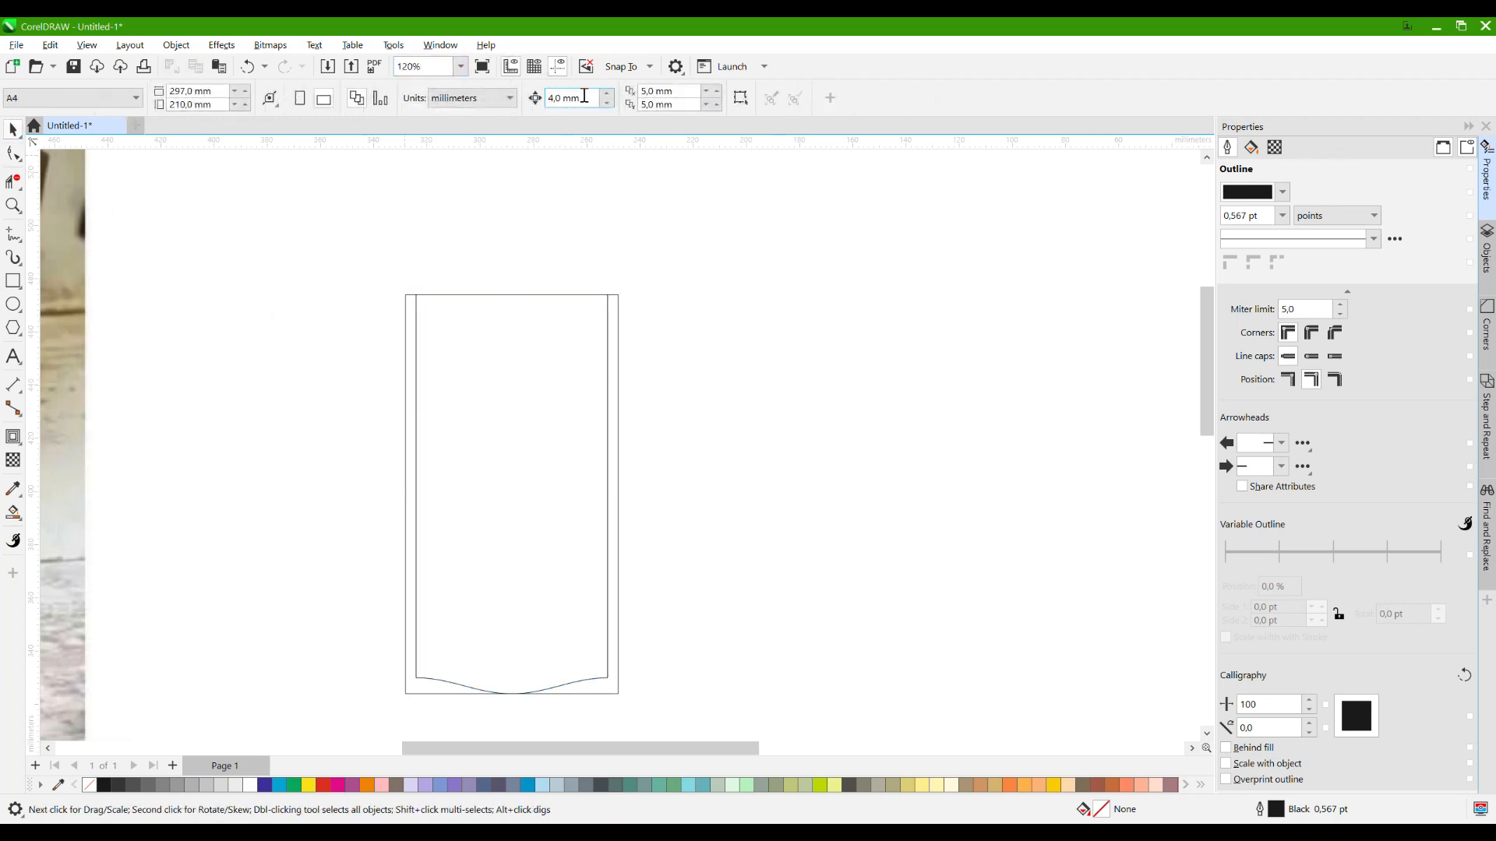
pyautogui.press('Return')
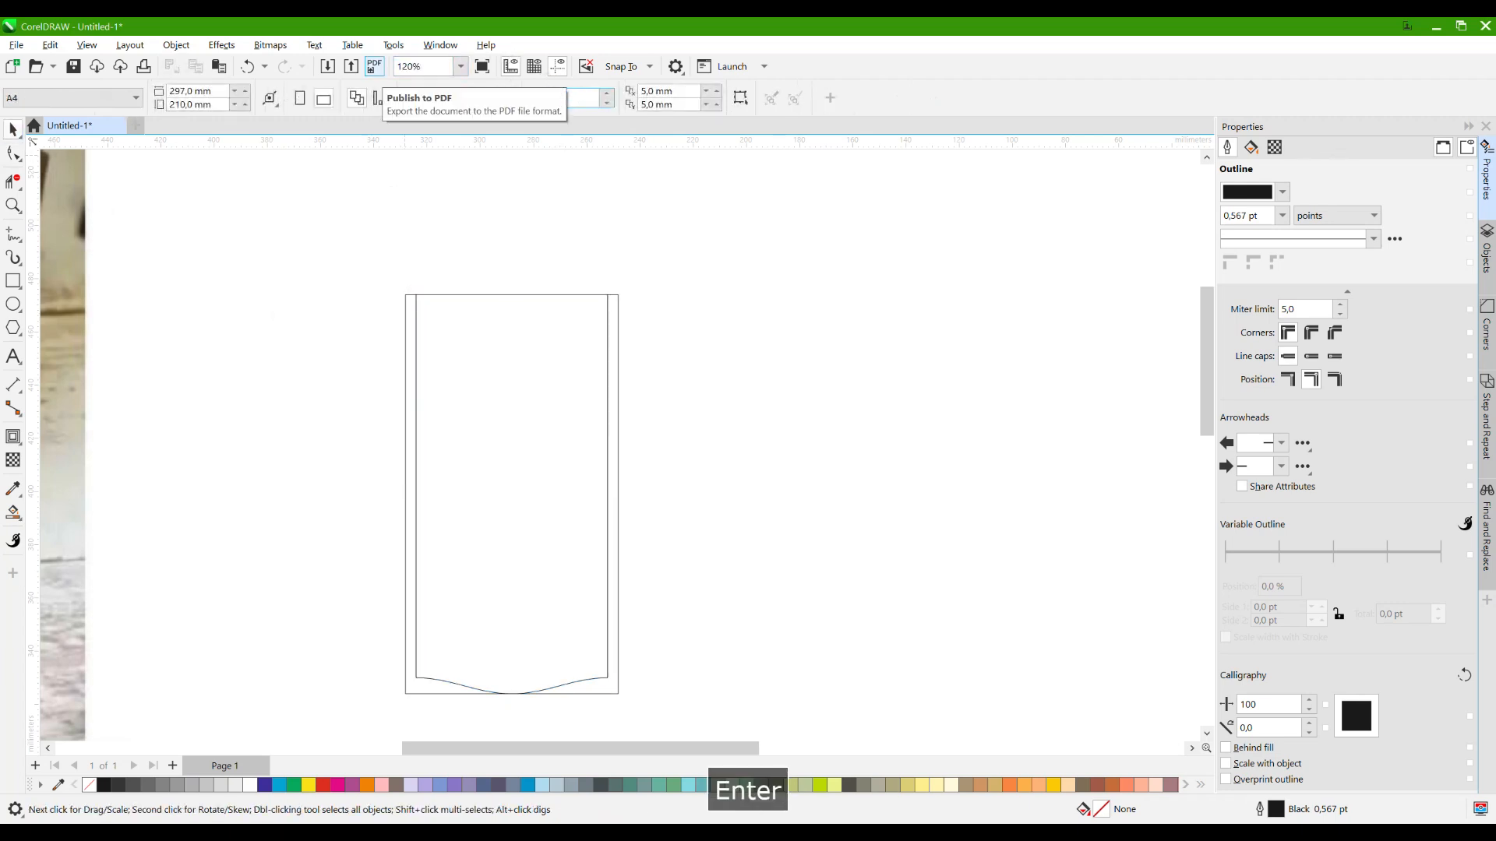
pyautogui.click(418, 621)
pyautogui.press('F10')
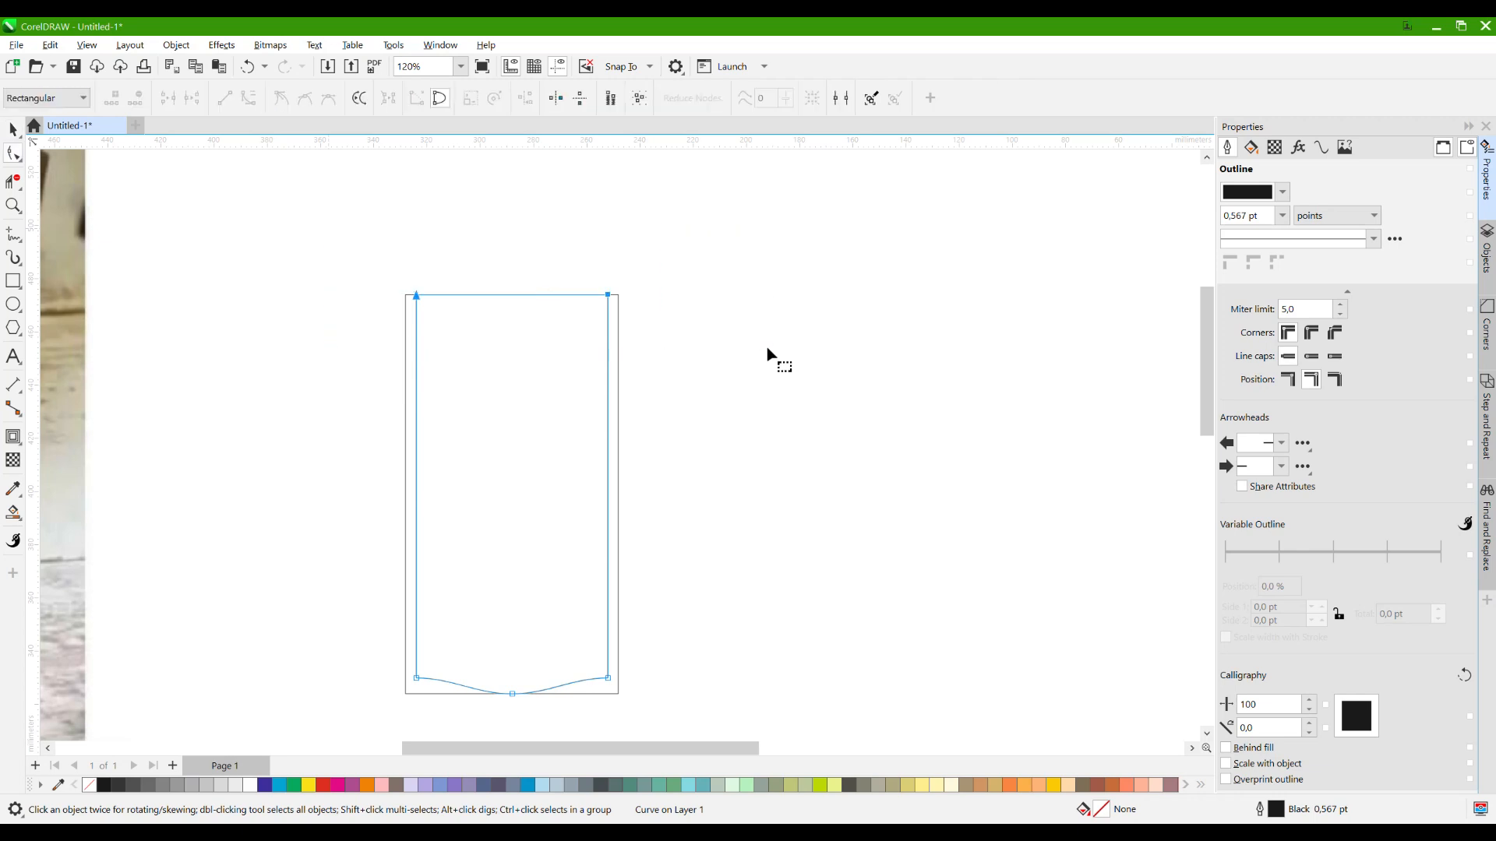
pyautogui.press('Down')
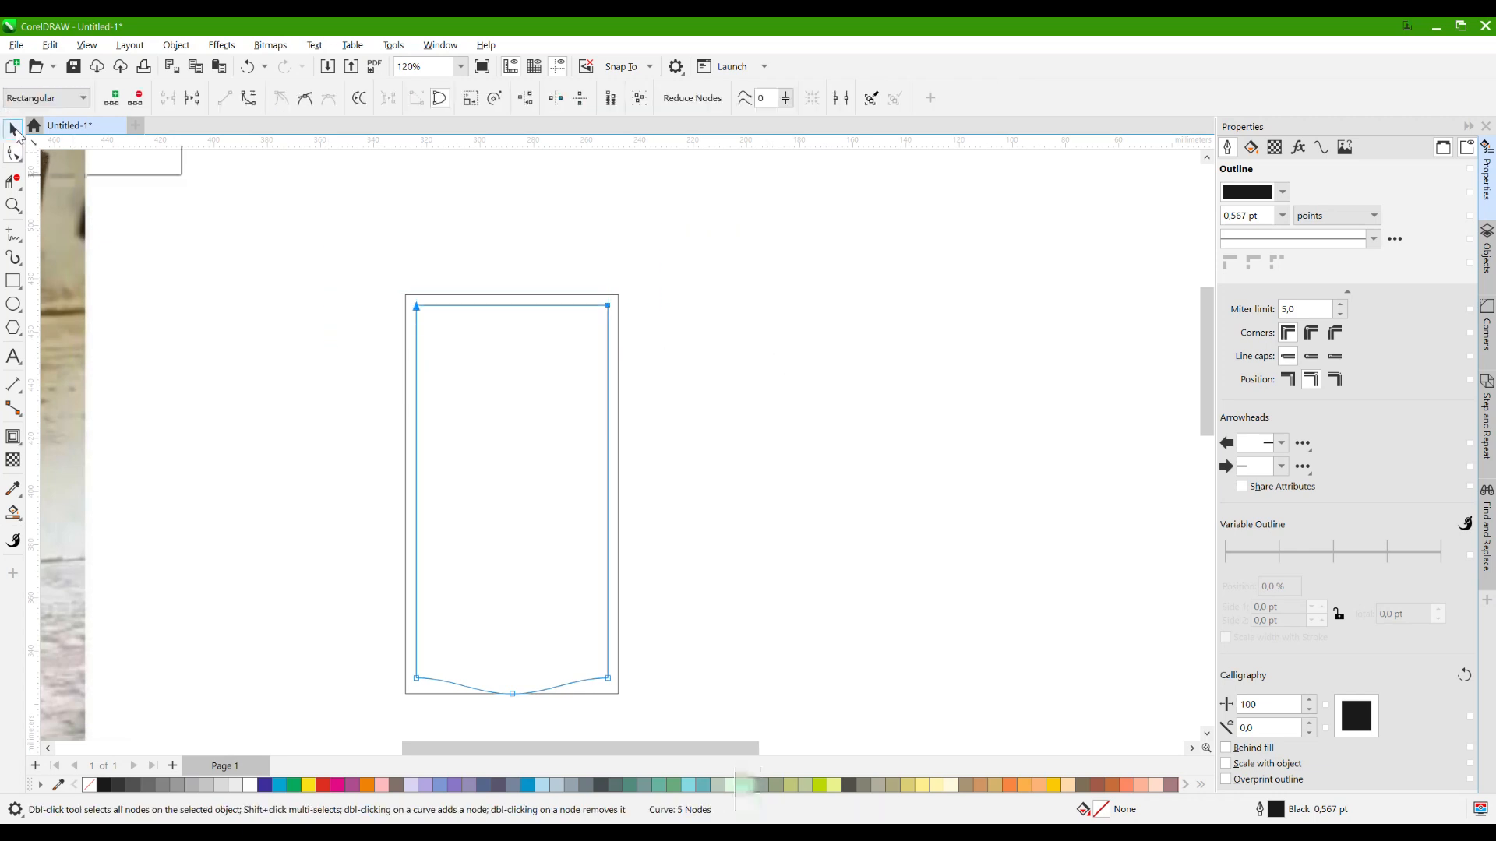
pyautogui.hotkey('ctrl', 'z')
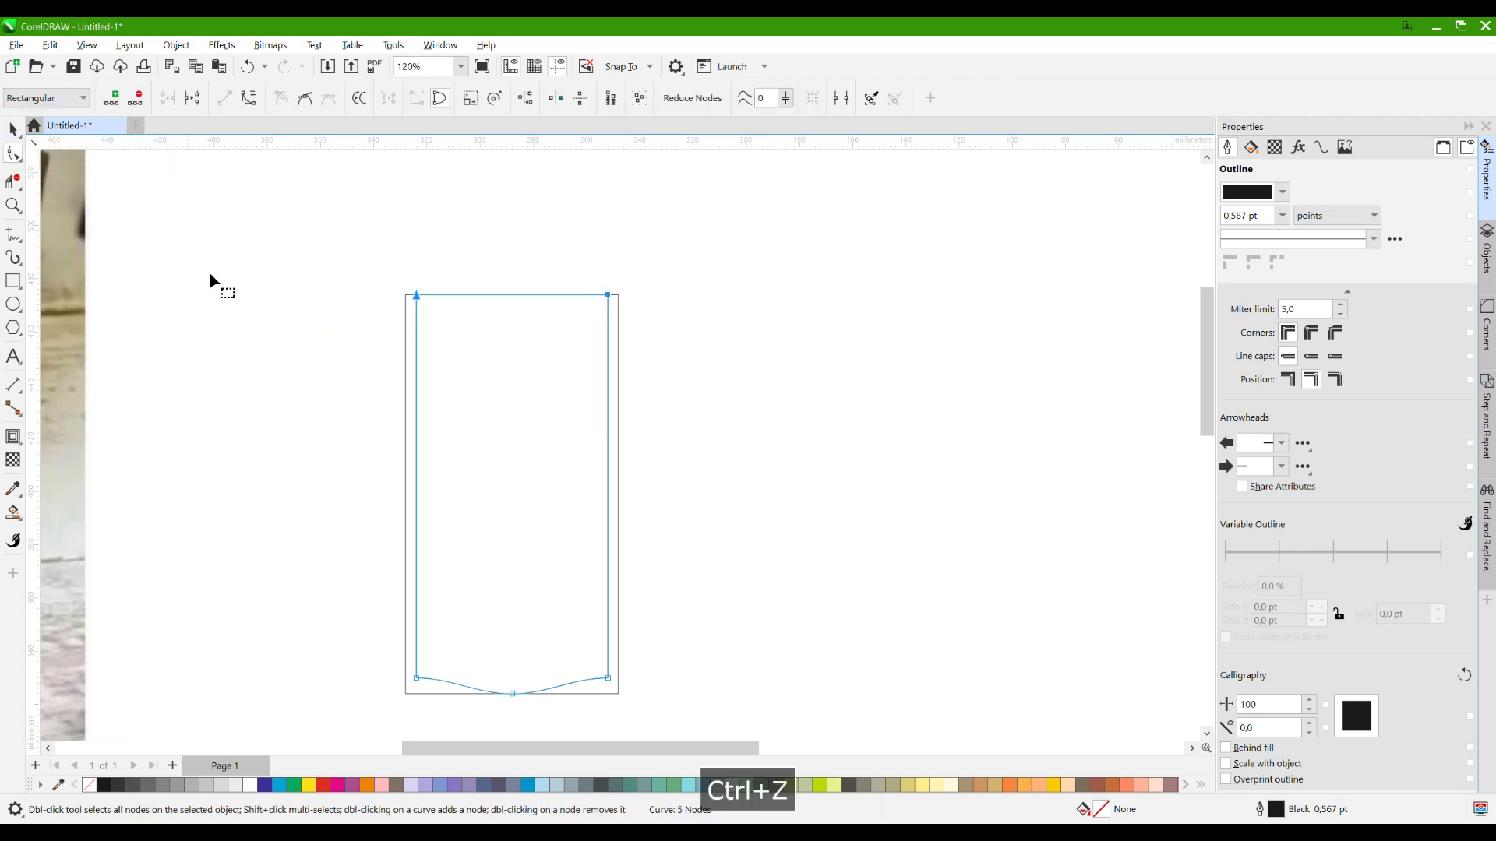
# Set the document's nudge distance to 6 mm.
pyautogui.click(12, 132)
pyautogui.click(601, 238)
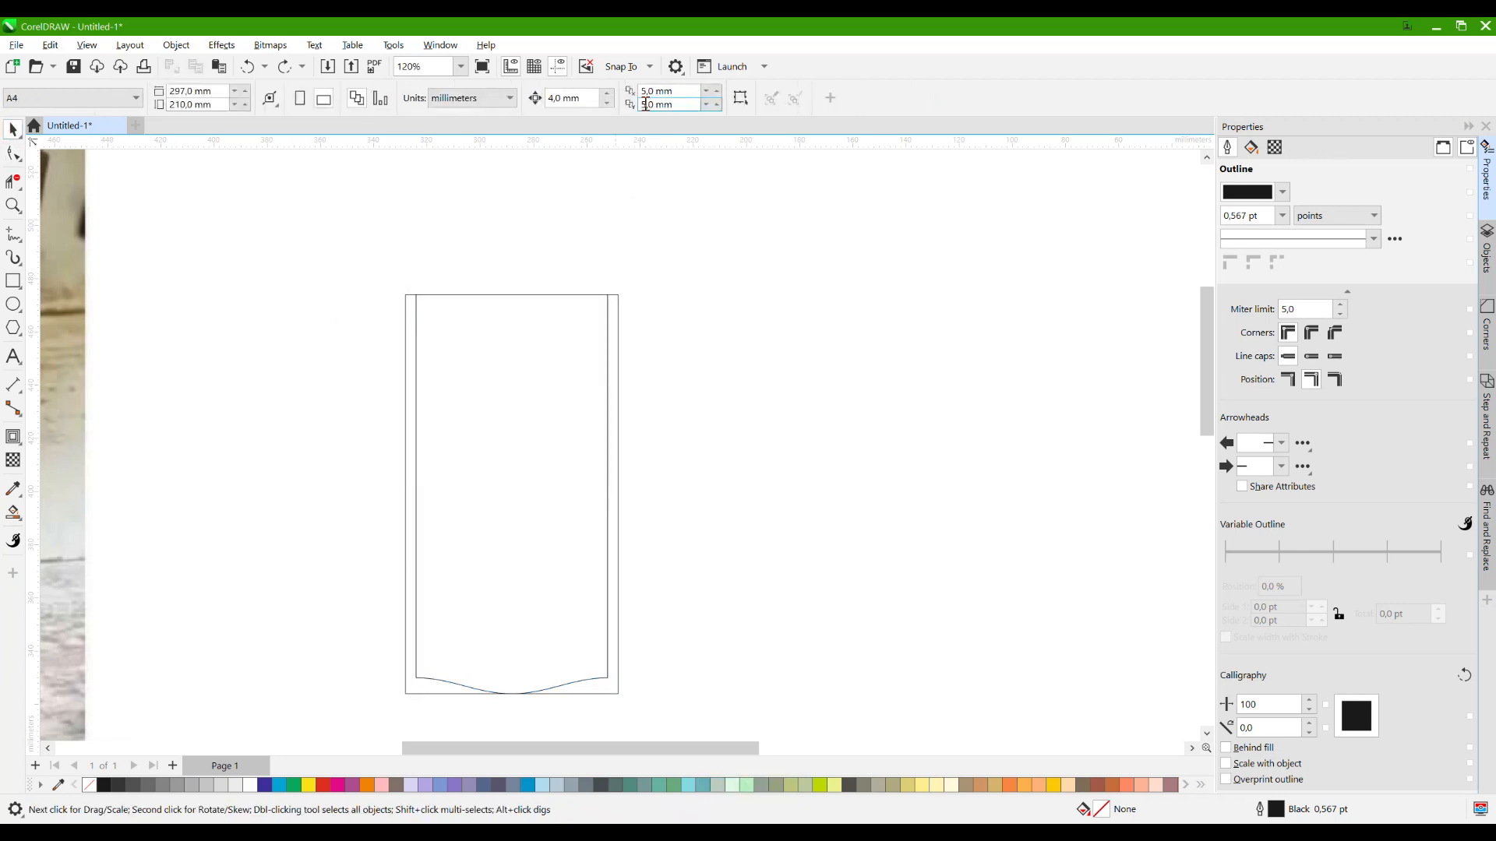
pyautogui.click(592, 98)
pyautogui.press('Return')
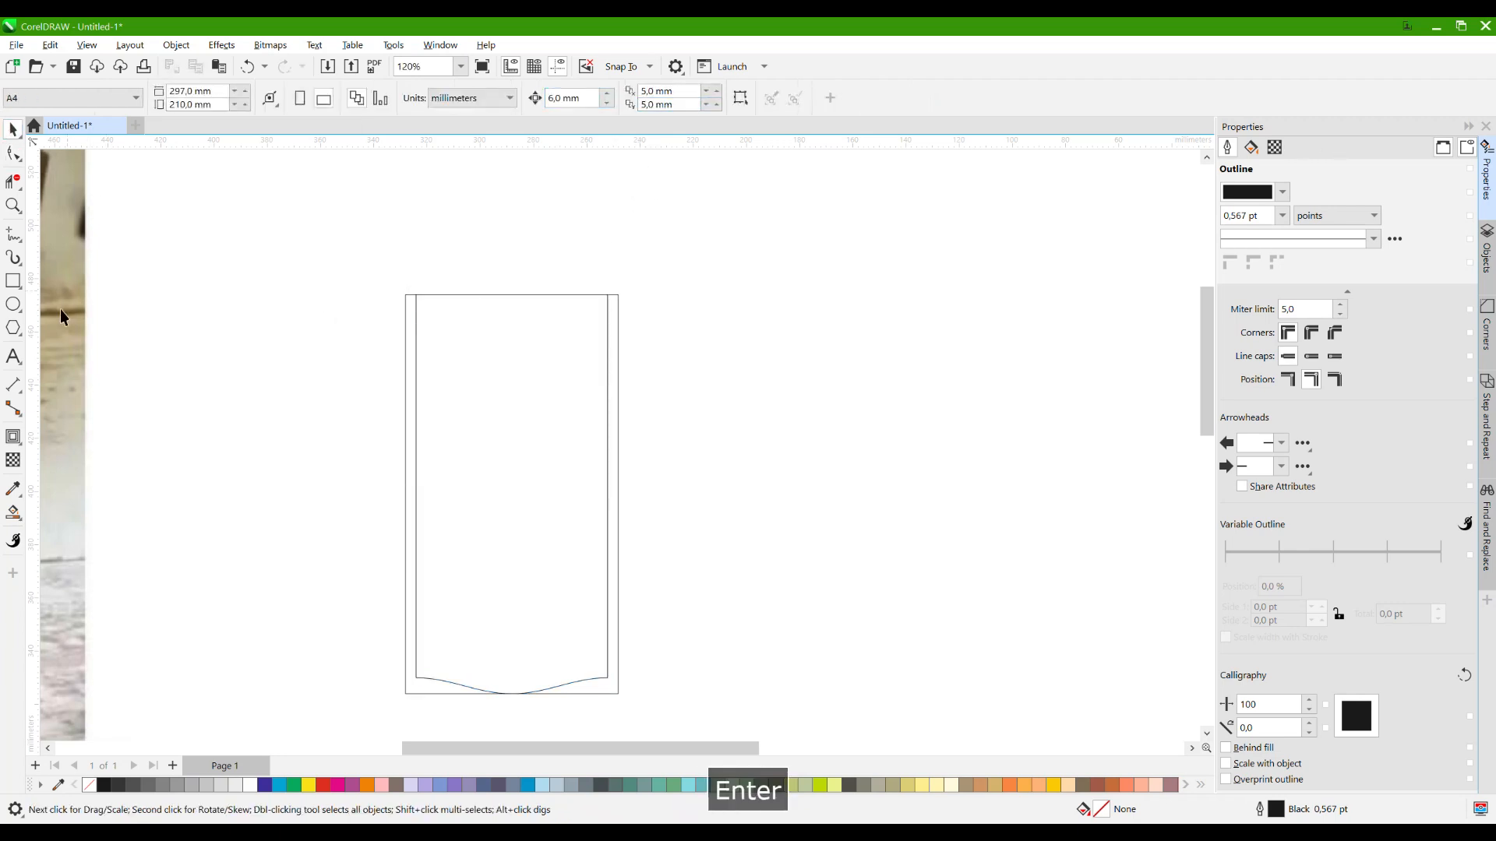
# Shorten the curved-bottom shape by moving its two top nodes 6 mm down.
pyautogui.moveTo(69, 306); pyautogui.dragTo(81, 310)
pyautogui.click(416, 360)
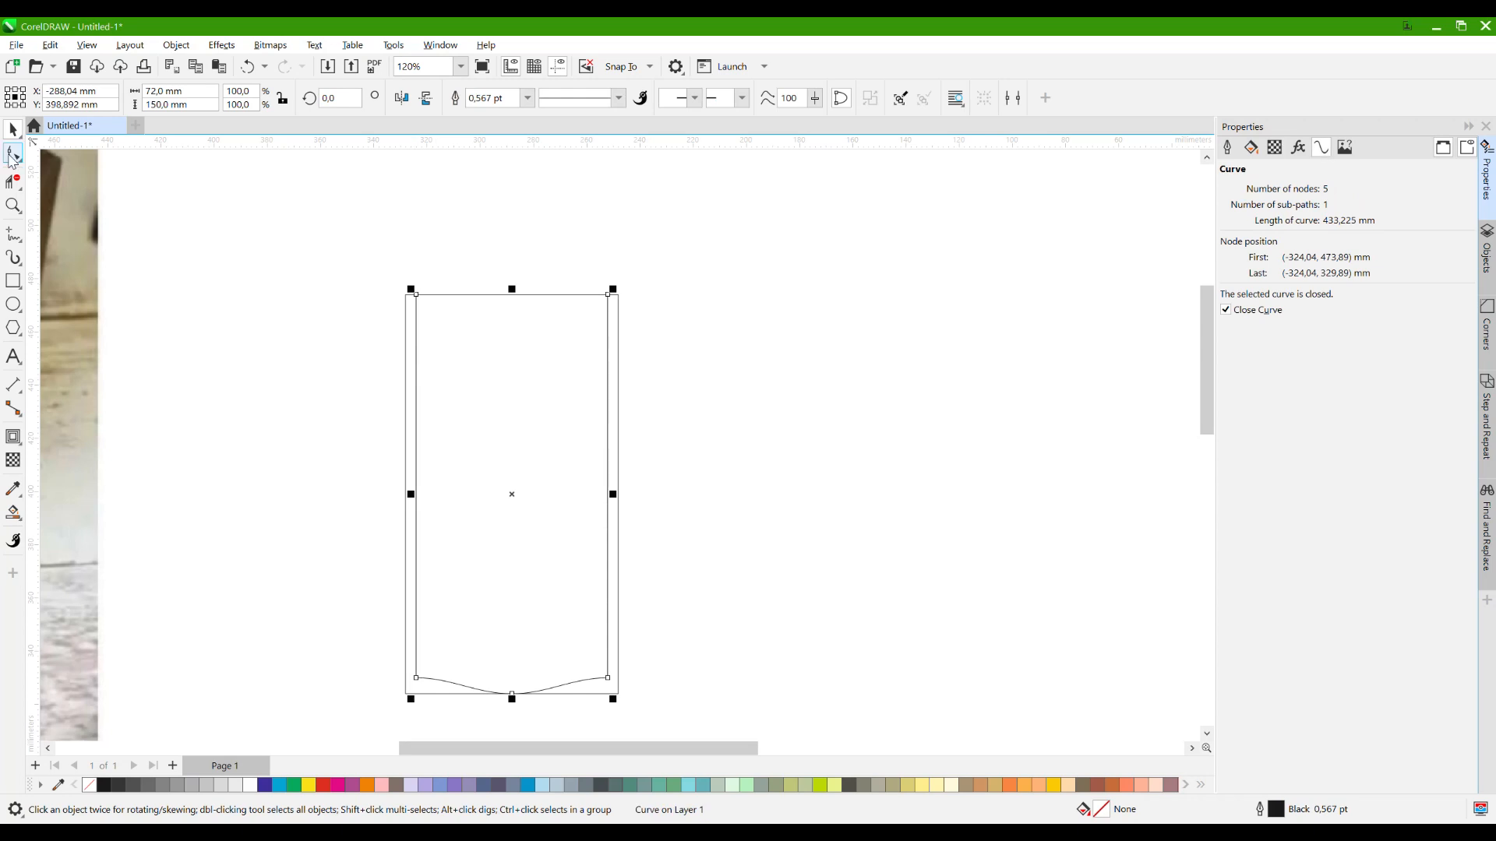
pyautogui.press('F10')
pyautogui.click(13, 129)
pyautogui.click(385, 362)
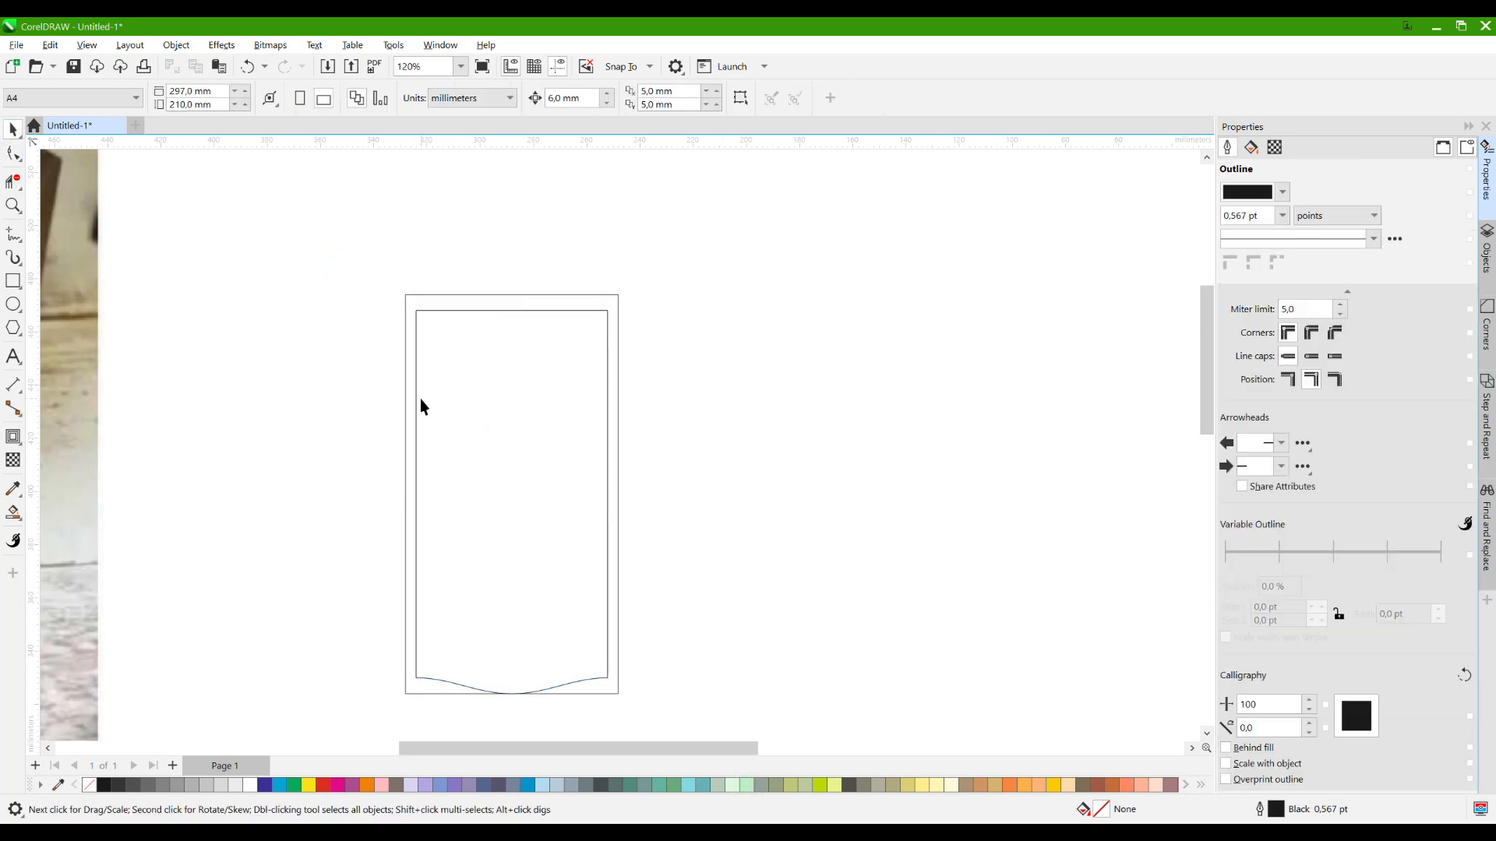
pyautogui.click(419, 400)
pyautogui.scroll(-2, 802, 354)
pyautogui.moveTo(656, 418); pyautogui.dragTo(517, 413)
pyautogui.click(630, 338)
pyautogui.scroll(1, 629, 339)
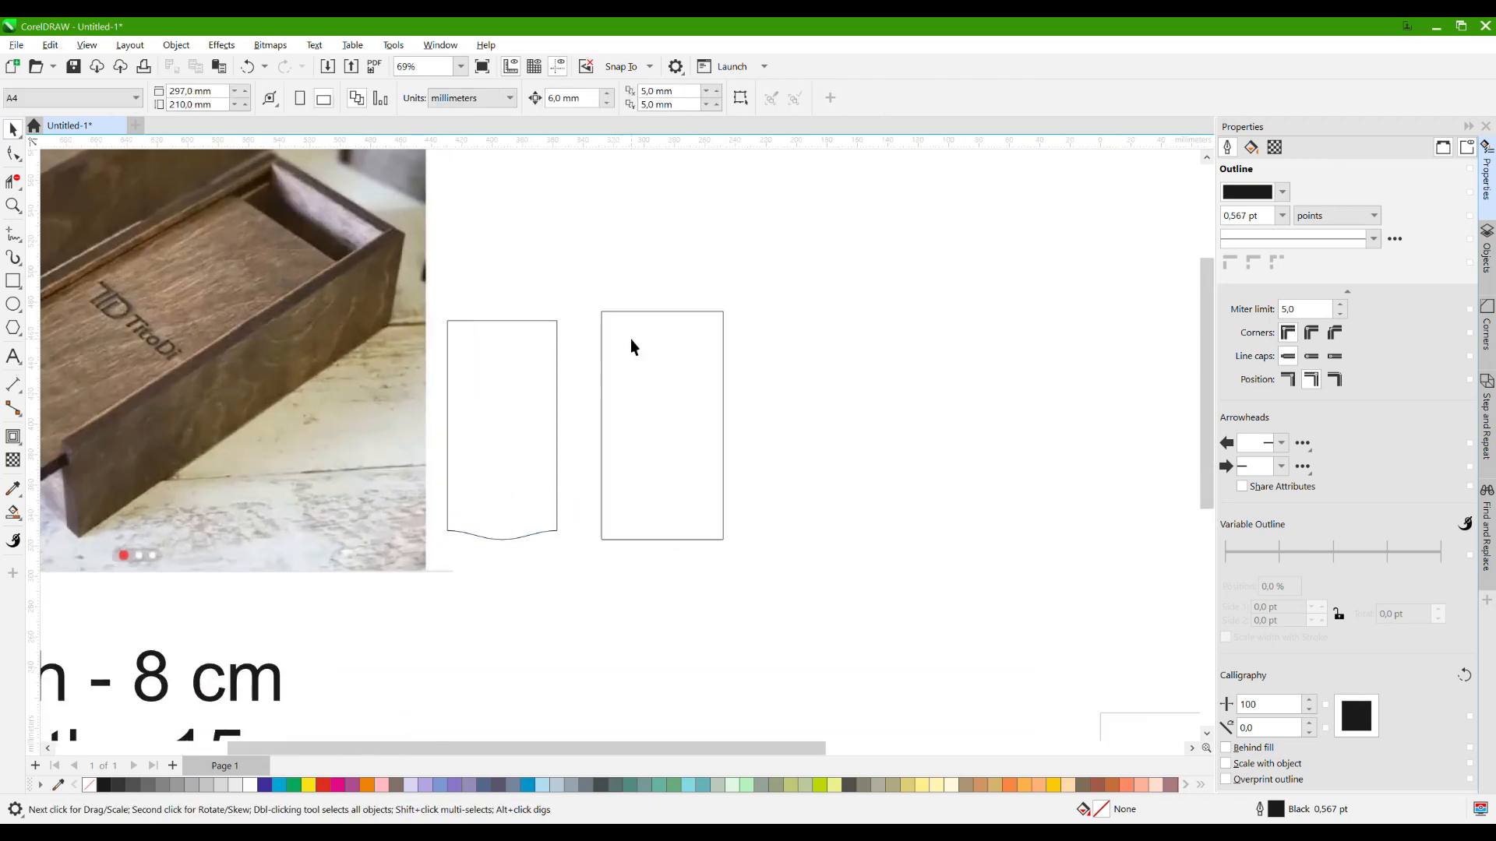
pyautogui.hotkey('ctrl', 'z')
pyautogui.hotkey('ctrl', 'z')
# Convert the outer rectangle to curves and move its two bottom nodes up 6 mm.
pyautogui.scroll(2, 621, 557)
pyautogui.click(620, 538)
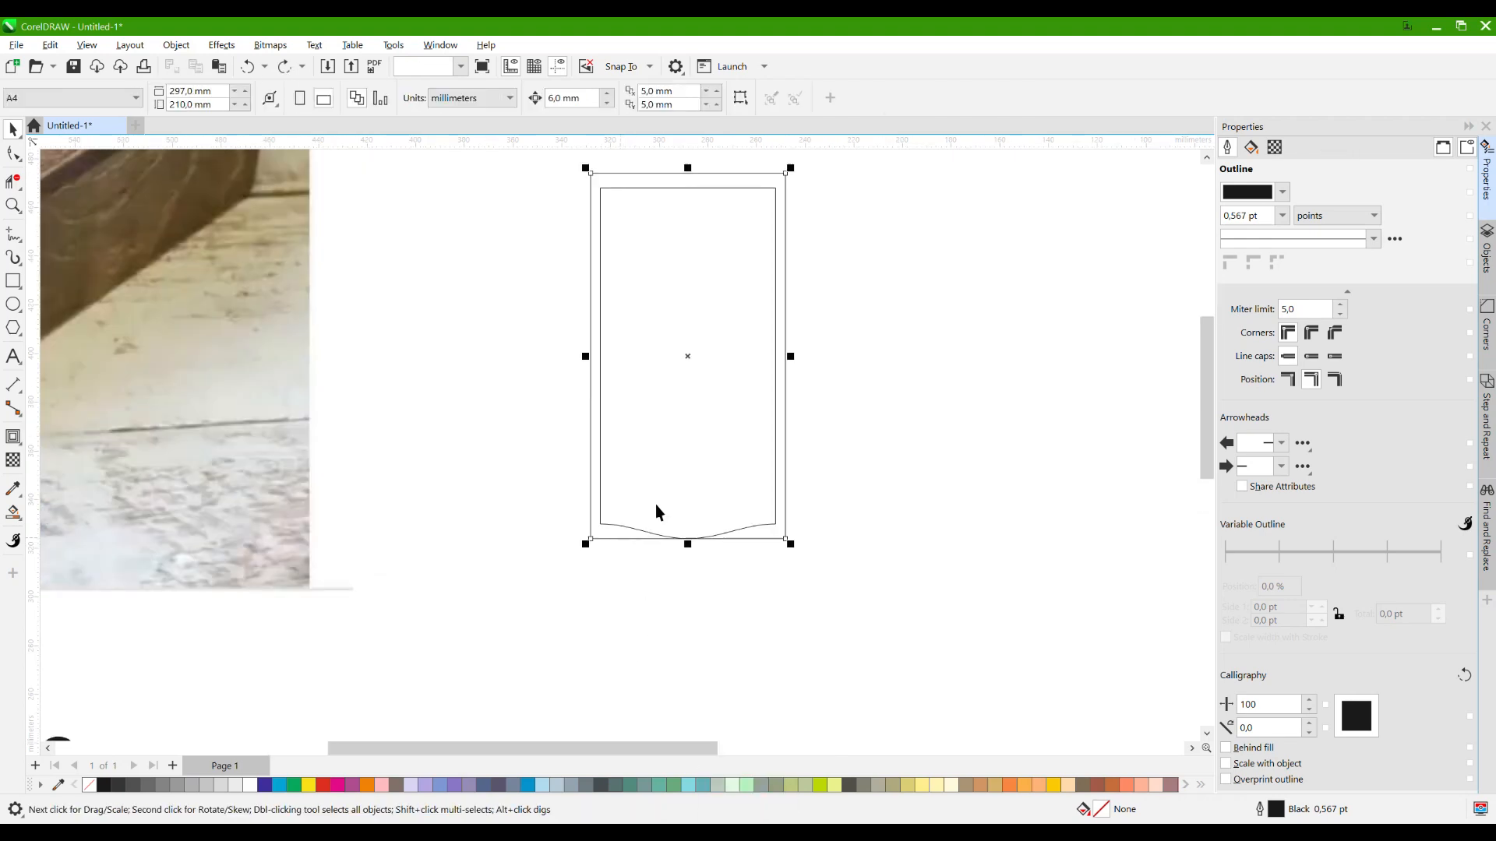
pyautogui.scroll(2, 656, 503)
pyautogui.click(11, 153)
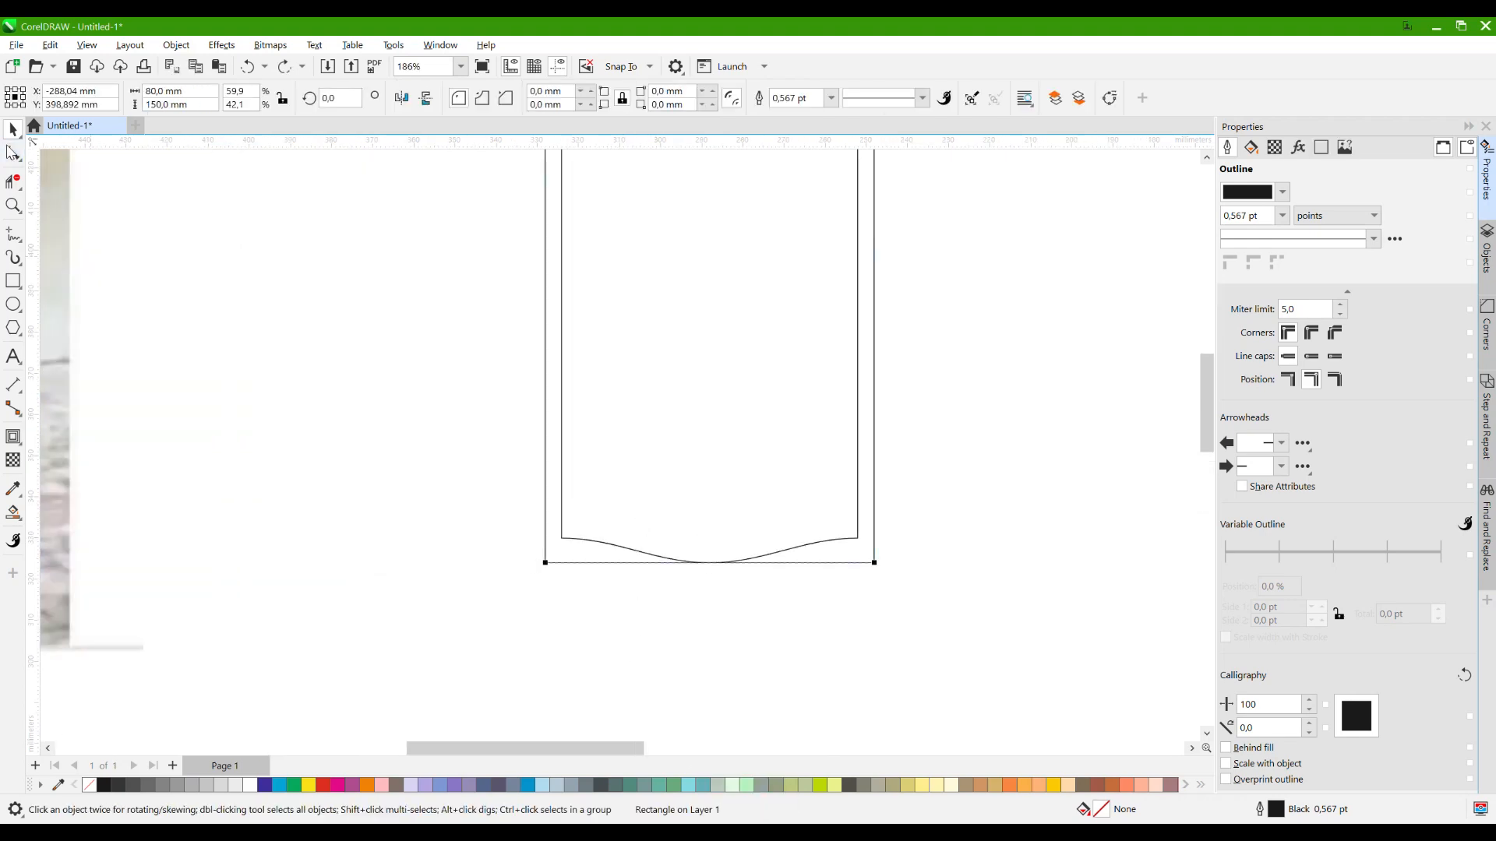
pyautogui.hotkey('ctrl', 'q')
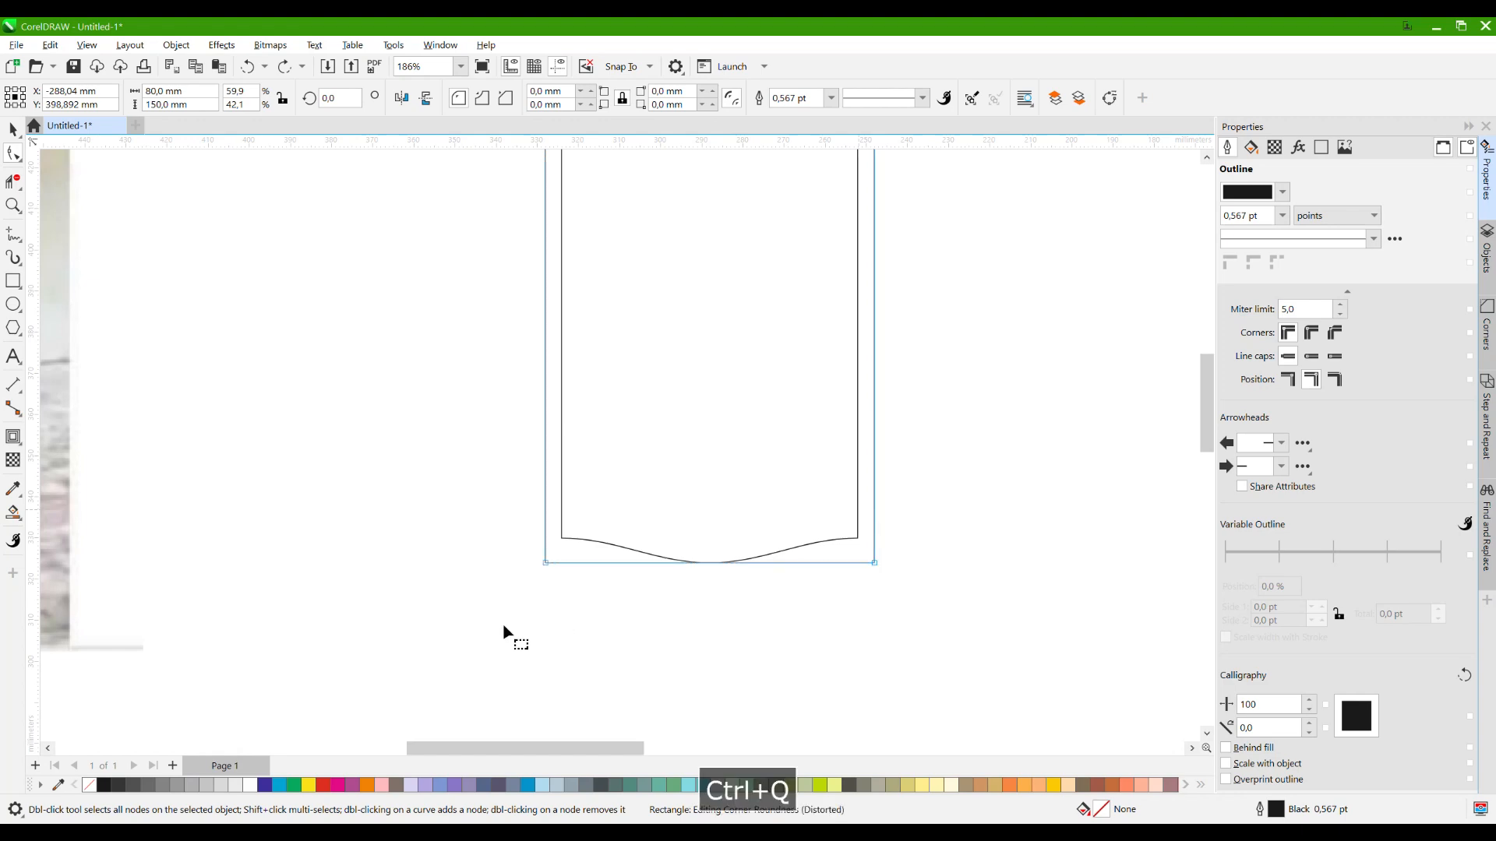
pyautogui.moveTo(504, 634); pyautogui.dragTo(926, 516)
pyautogui.press('Up')
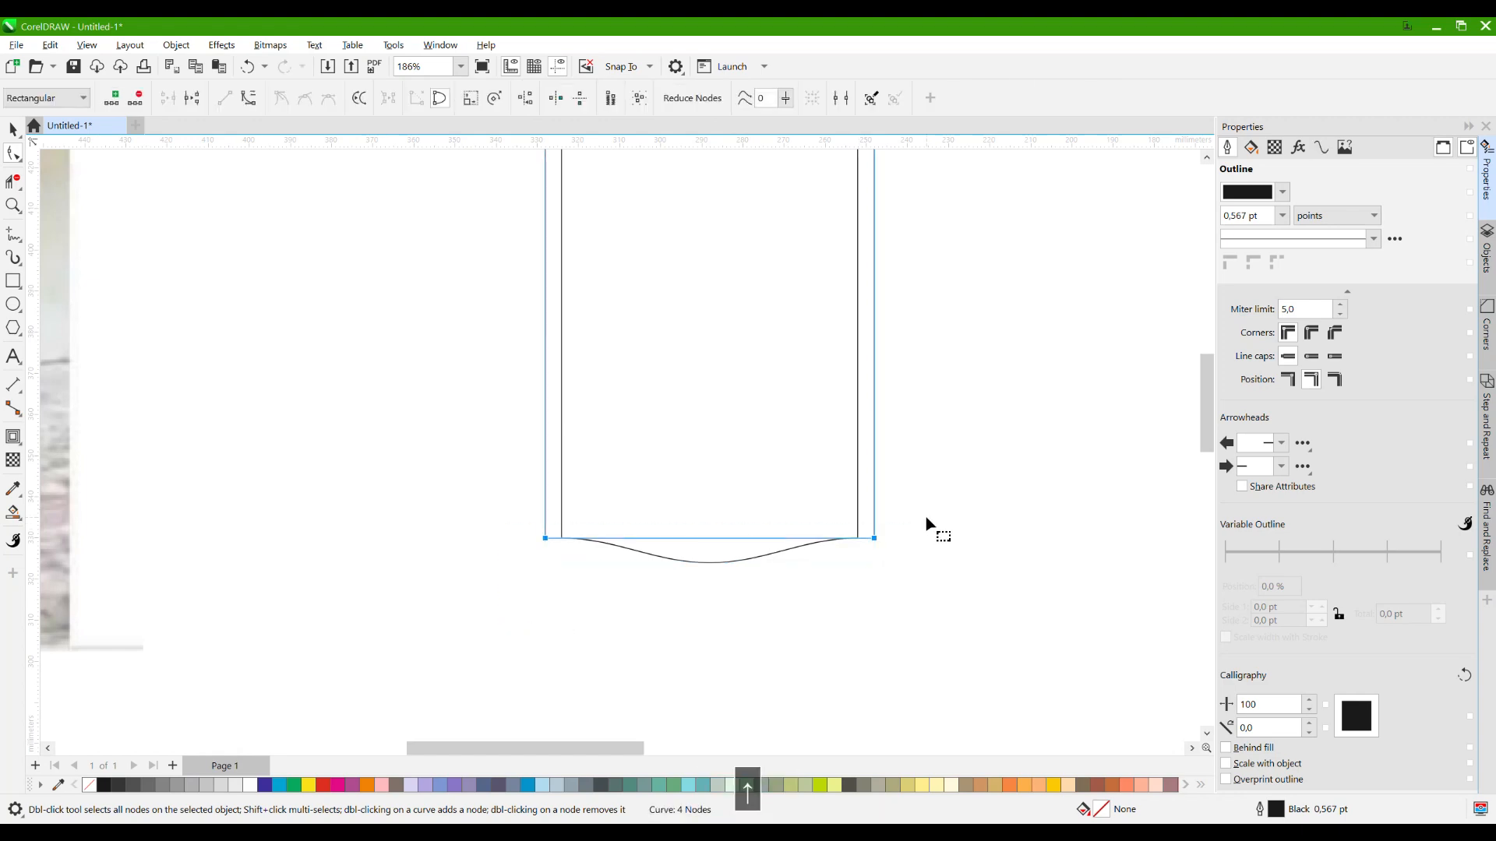
# Examine the reference photo of the wooden boxes, comparing the lid and body with the drawn outlines.
pyautogui.scroll(-3, 974, 483)
pyautogui.moveTo(78, 408); pyautogui.dragTo(520, 405)
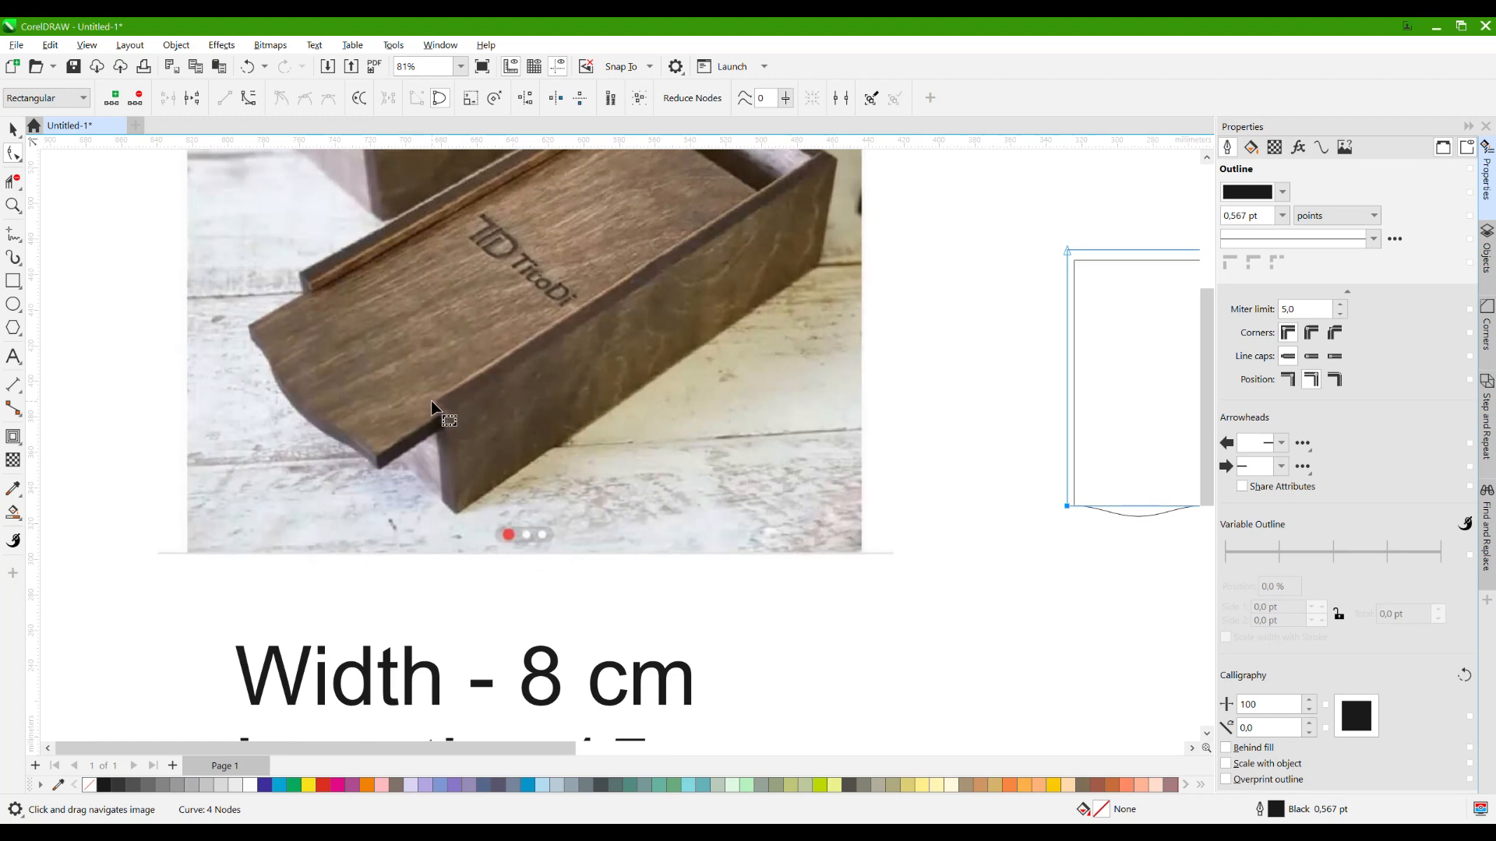
pyautogui.moveTo(479, 311); pyautogui.dragTo(526, 449)
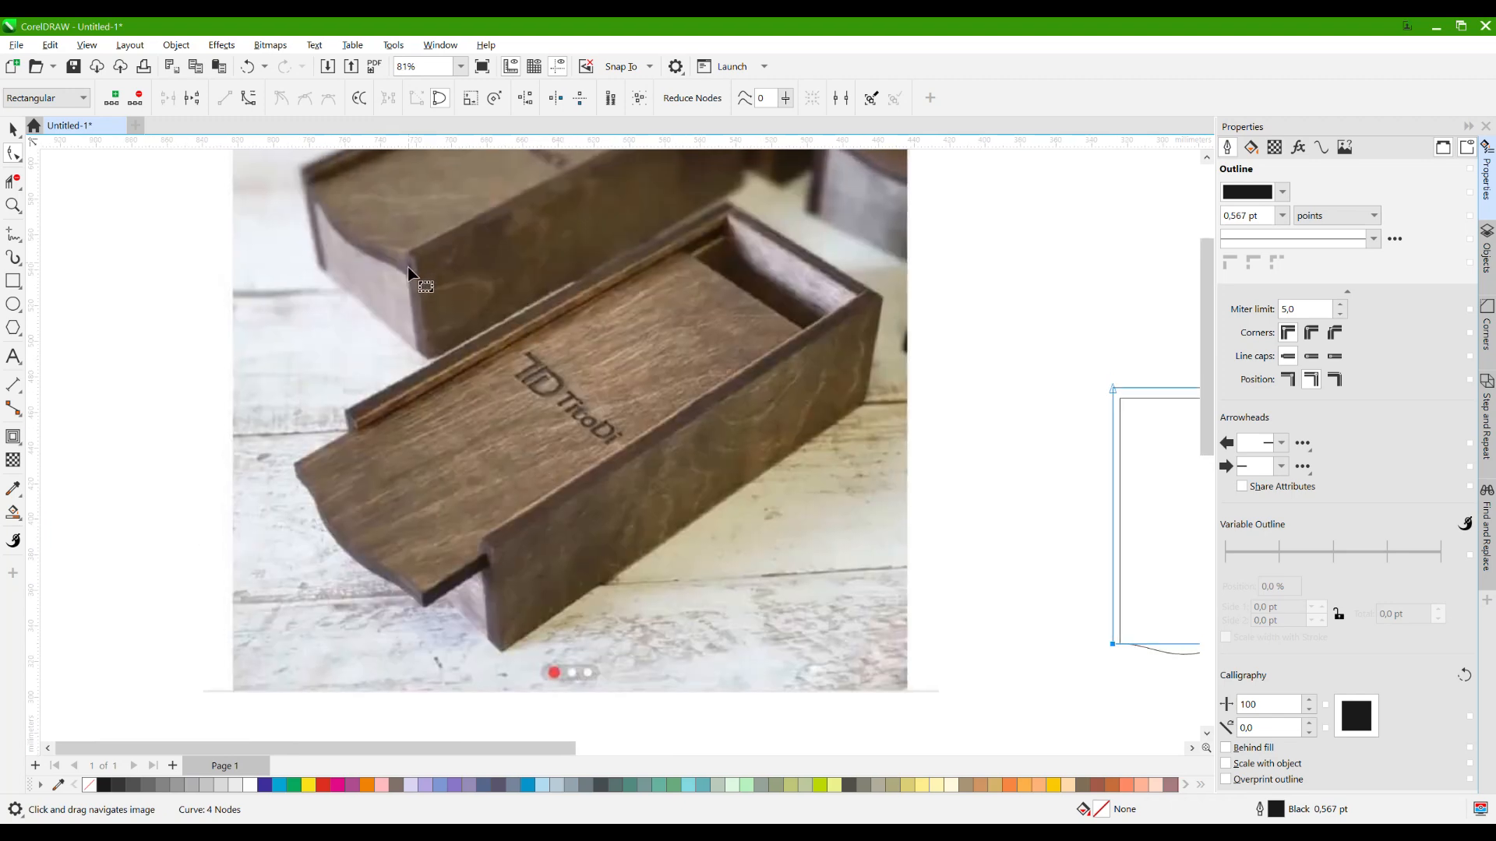
pyautogui.moveTo(408, 267); pyautogui.dragTo(209, 285)
pyautogui.moveTo(912, 460); pyautogui.dragTo(743, 421)
pyautogui.scroll(2, 908, 668)
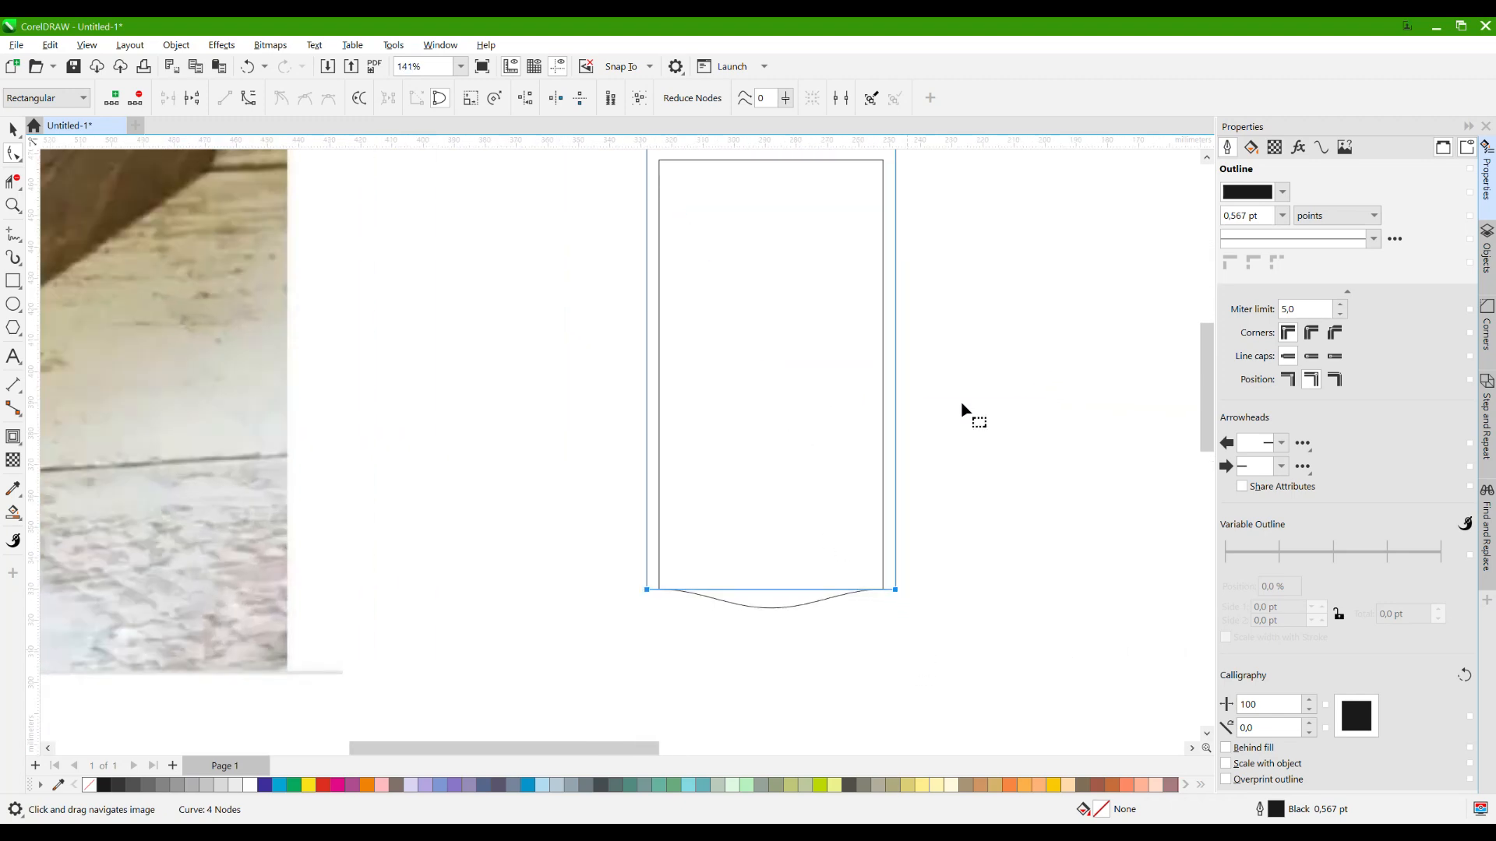
pyautogui.moveTo(961, 409); pyautogui.dragTo(786, 489)
# Move the curved lid shape out of the rectangle and place it beside the rectangle's left edge.
pyautogui.click(14, 131)
pyautogui.click(466, 346)
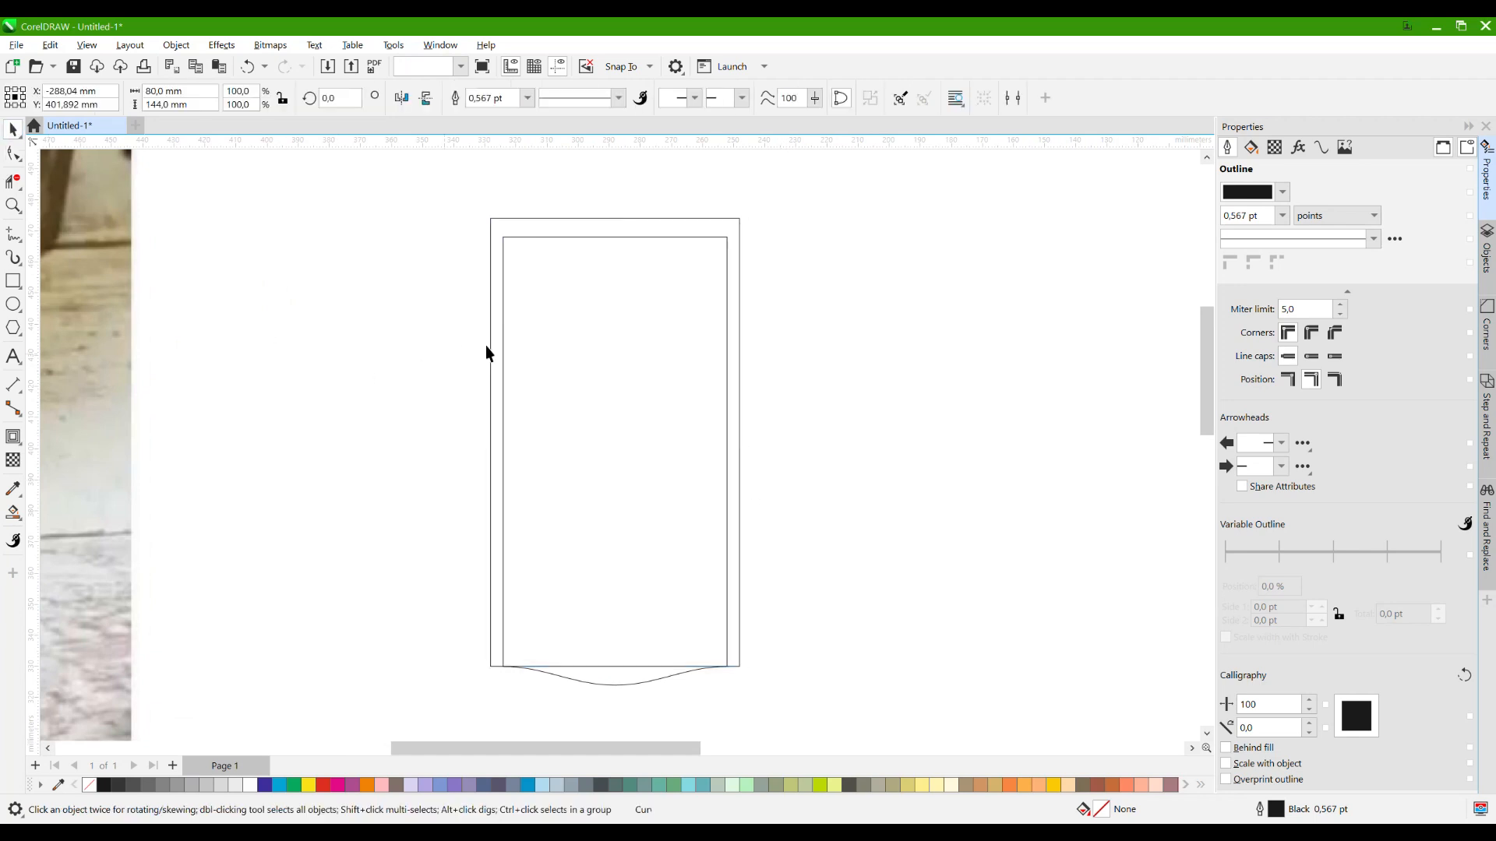
pyautogui.click(504, 359)
pyautogui.scroll(-3, 768, 331)
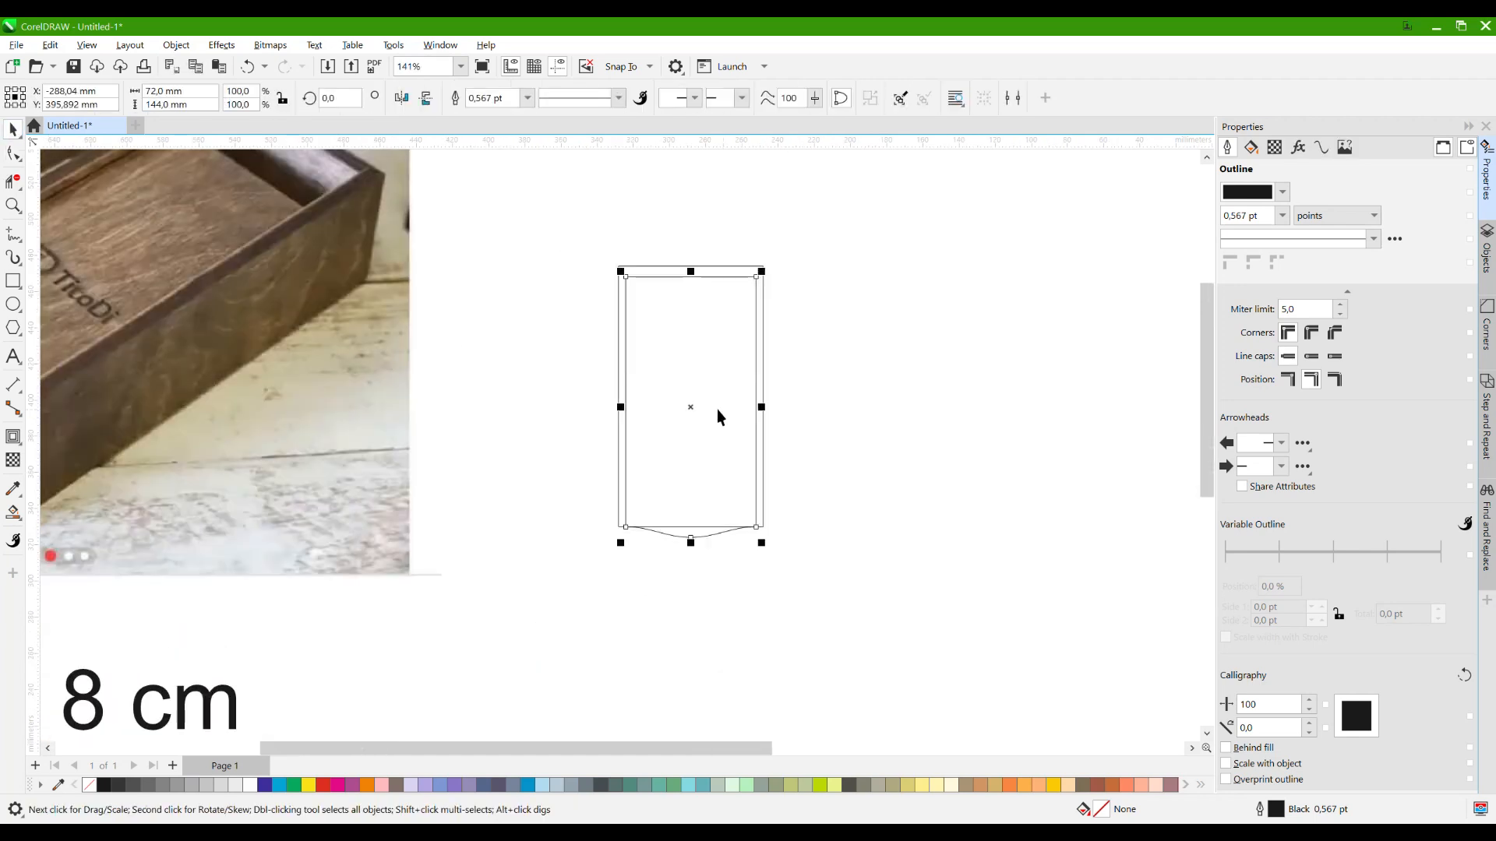
pyautogui.moveTo(691, 404); pyautogui.dragTo(522, 407)
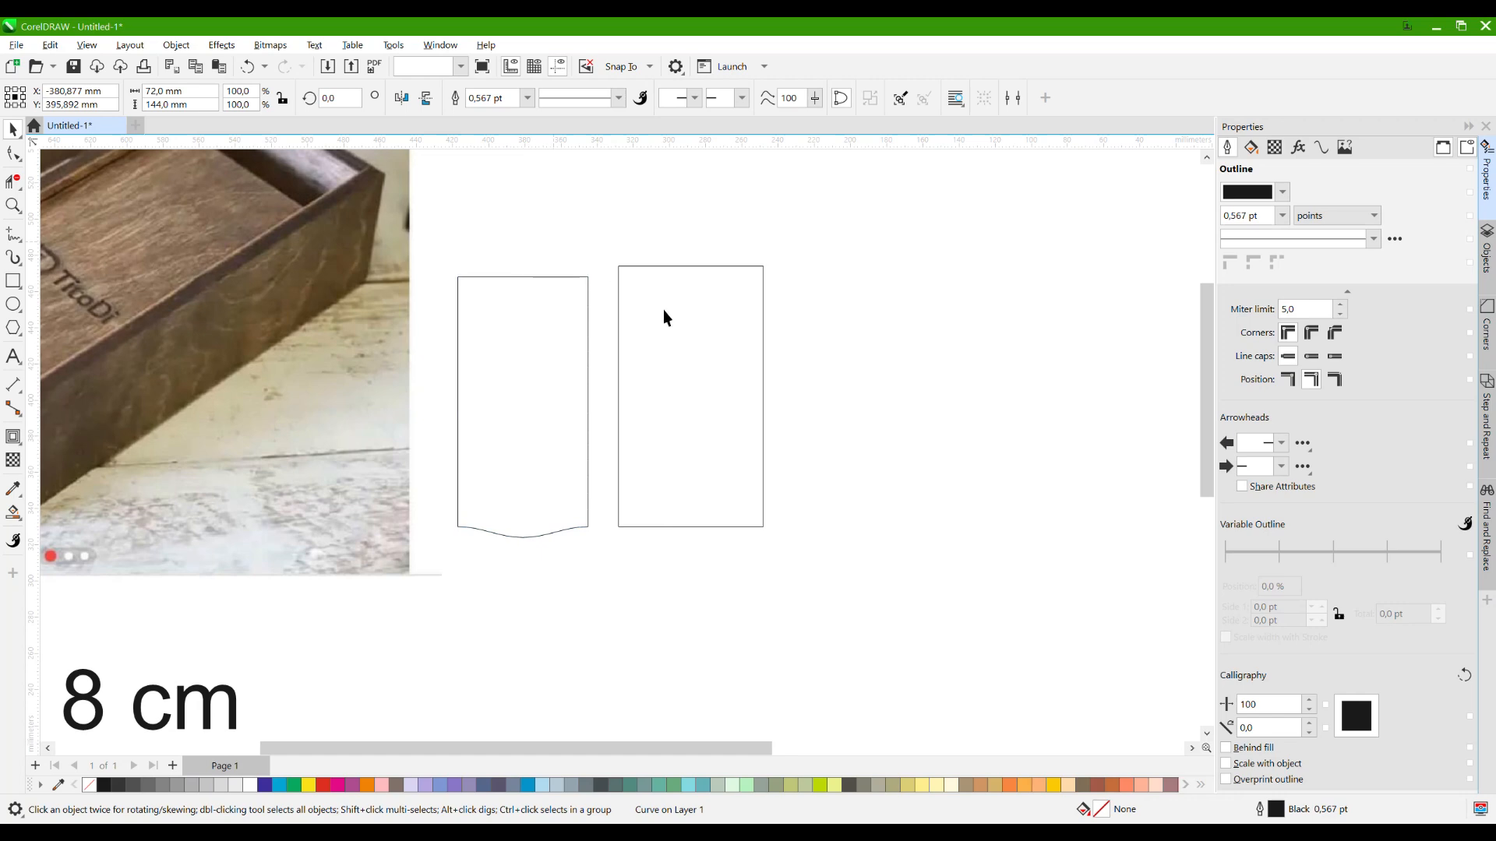
pyautogui.click(662, 311)
# Draw a small rectangle about 12.5 mm high beside the large rectangle's upper right and set its width to 6 mm.
pyautogui.scroll(1, 748, 335)
pyautogui.scroll(2, 732, 354)
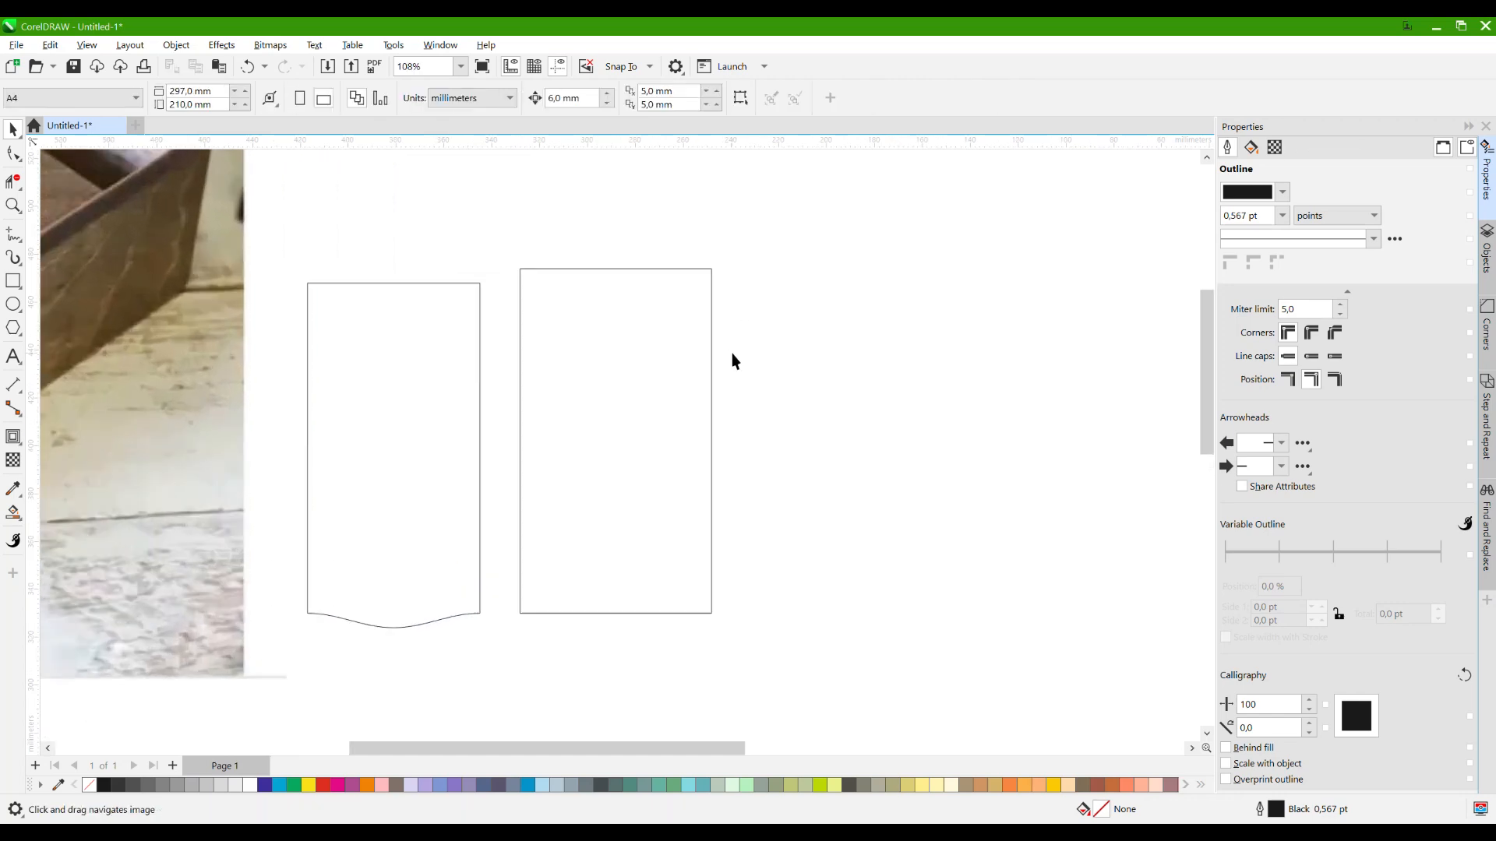
pyautogui.click(14, 282)
pyautogui.scroll(1, 695, 320)
pyautogui.moveTo(686, 276); pyautogui.dragTo(711, 323)
pyautogui.tripleClick(194, 90)
pyautogui.write('611')
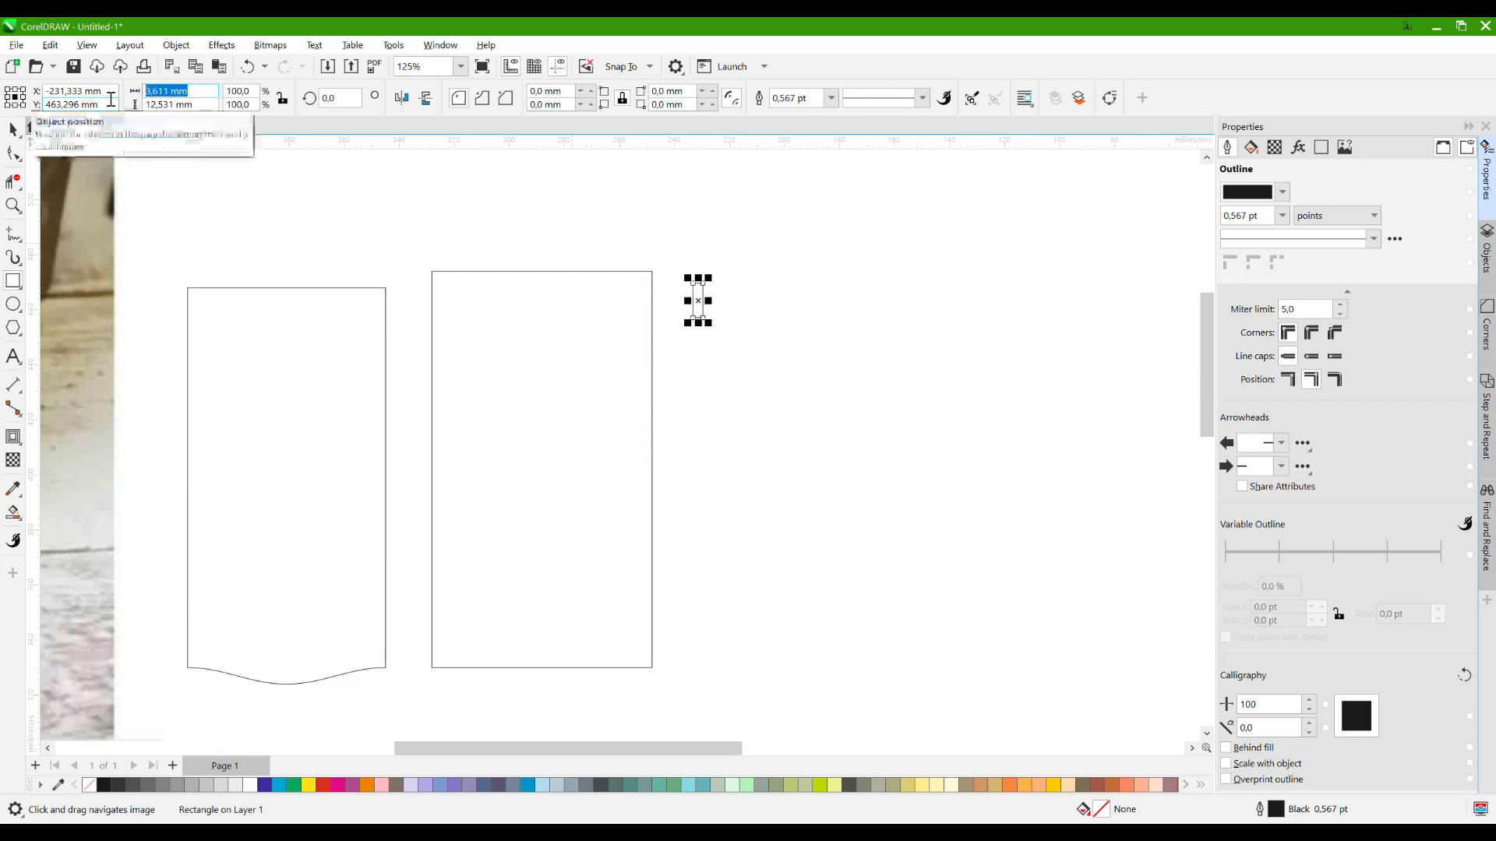
pyautogui.press('Return')
# Snap the small rectangle into the large rectangle's upper-right corner and set its height to 15 mm.
pyautogui.click(14, 128)
pyautogui.scroll(2, 731, 287)
pyautogui.moveTo(731, 284); pyautogui.dragTo(659, 267)
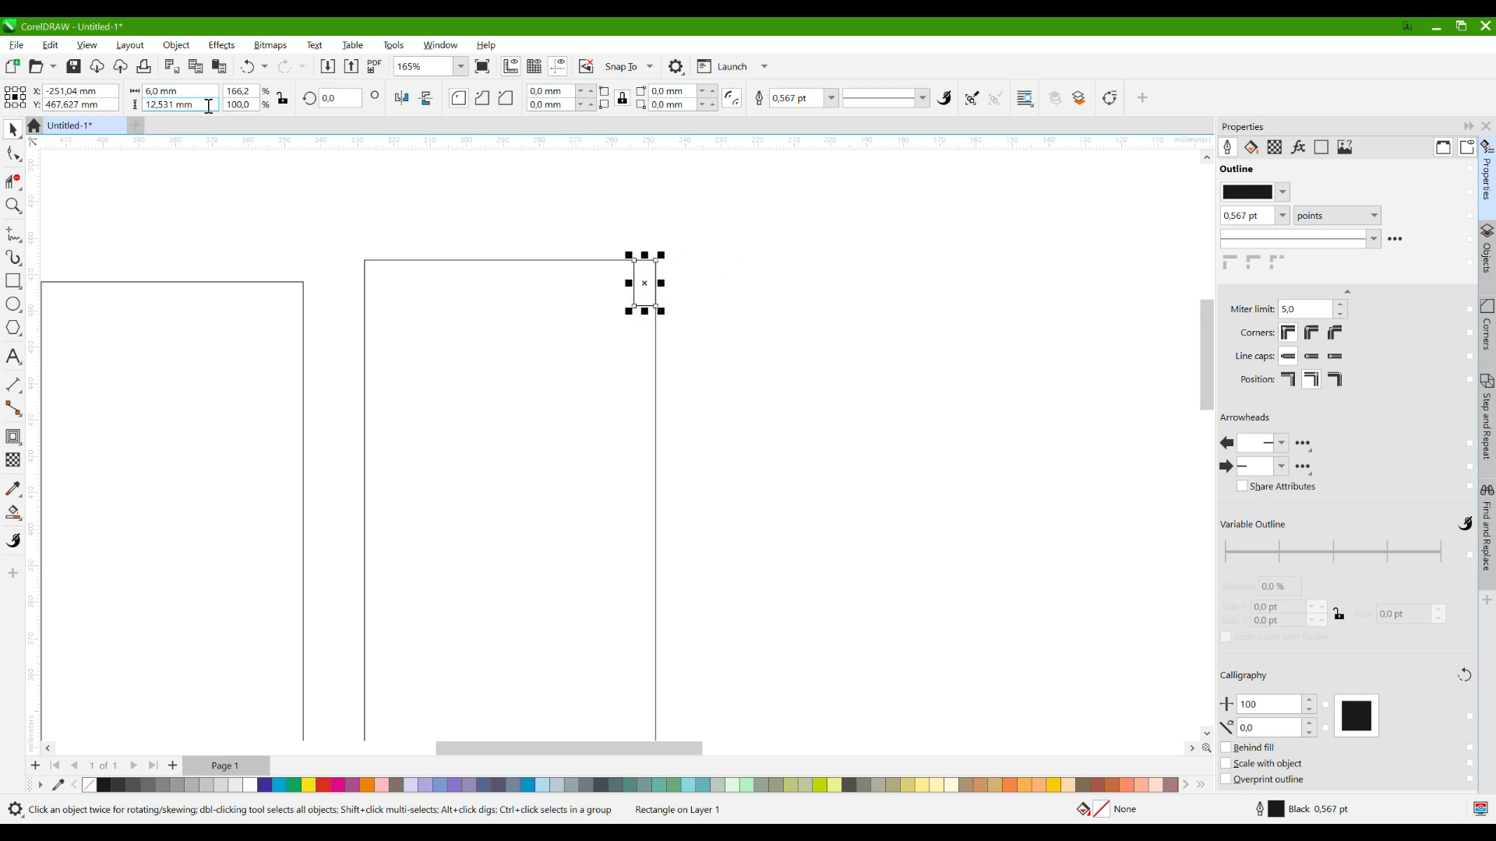
pyautogui.tripleClick(209, 106)
pyautogui.write('15')
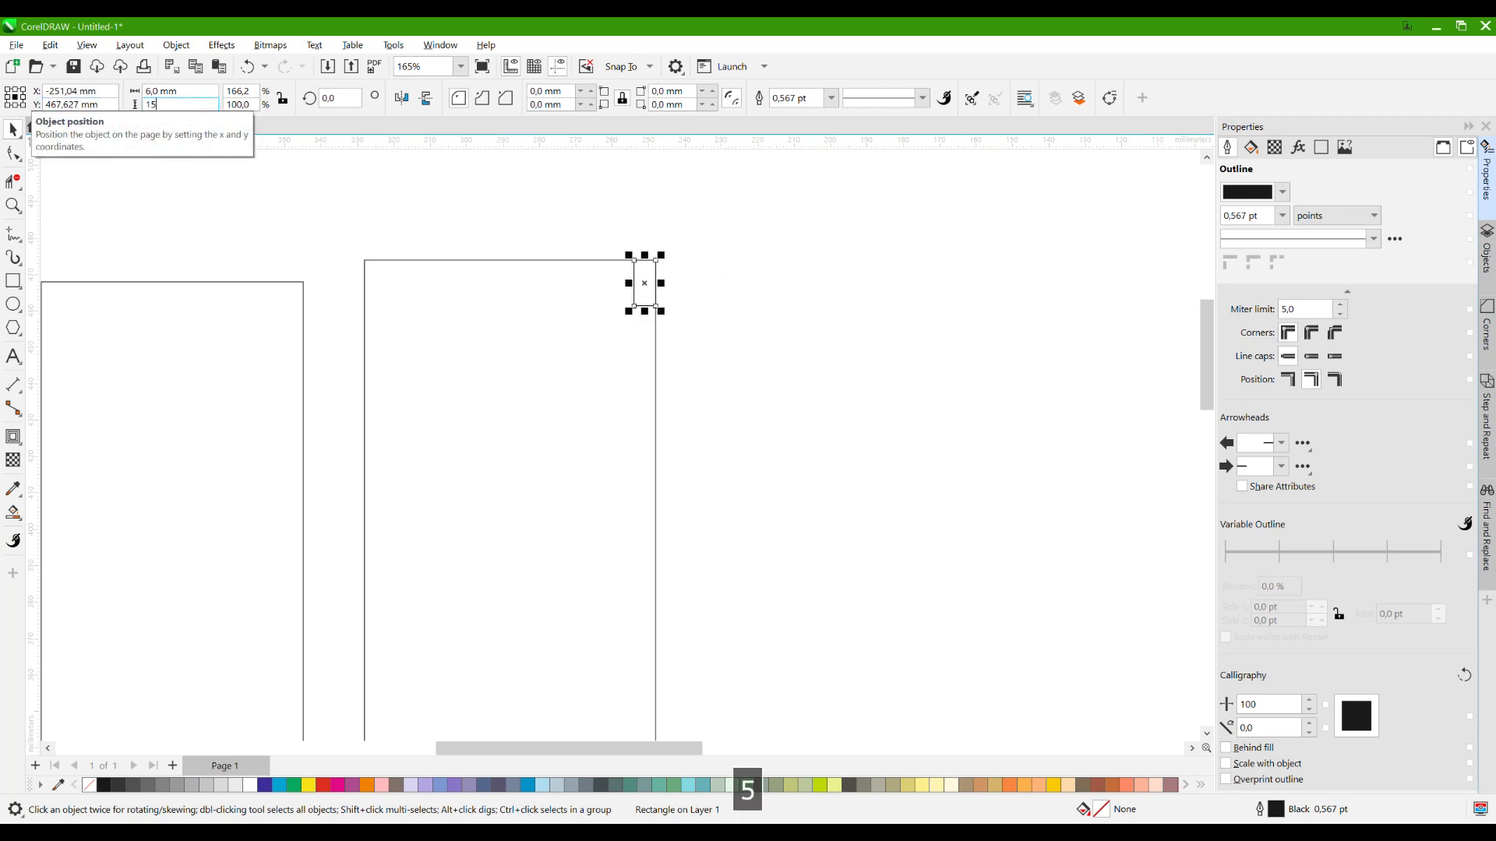
pyautogui.press('Return')
# Align the small tab with the corner and repeat it down the right edge at 30 mm spacing, making five tabs.
pyautogui.scroll(2, 608, 261)
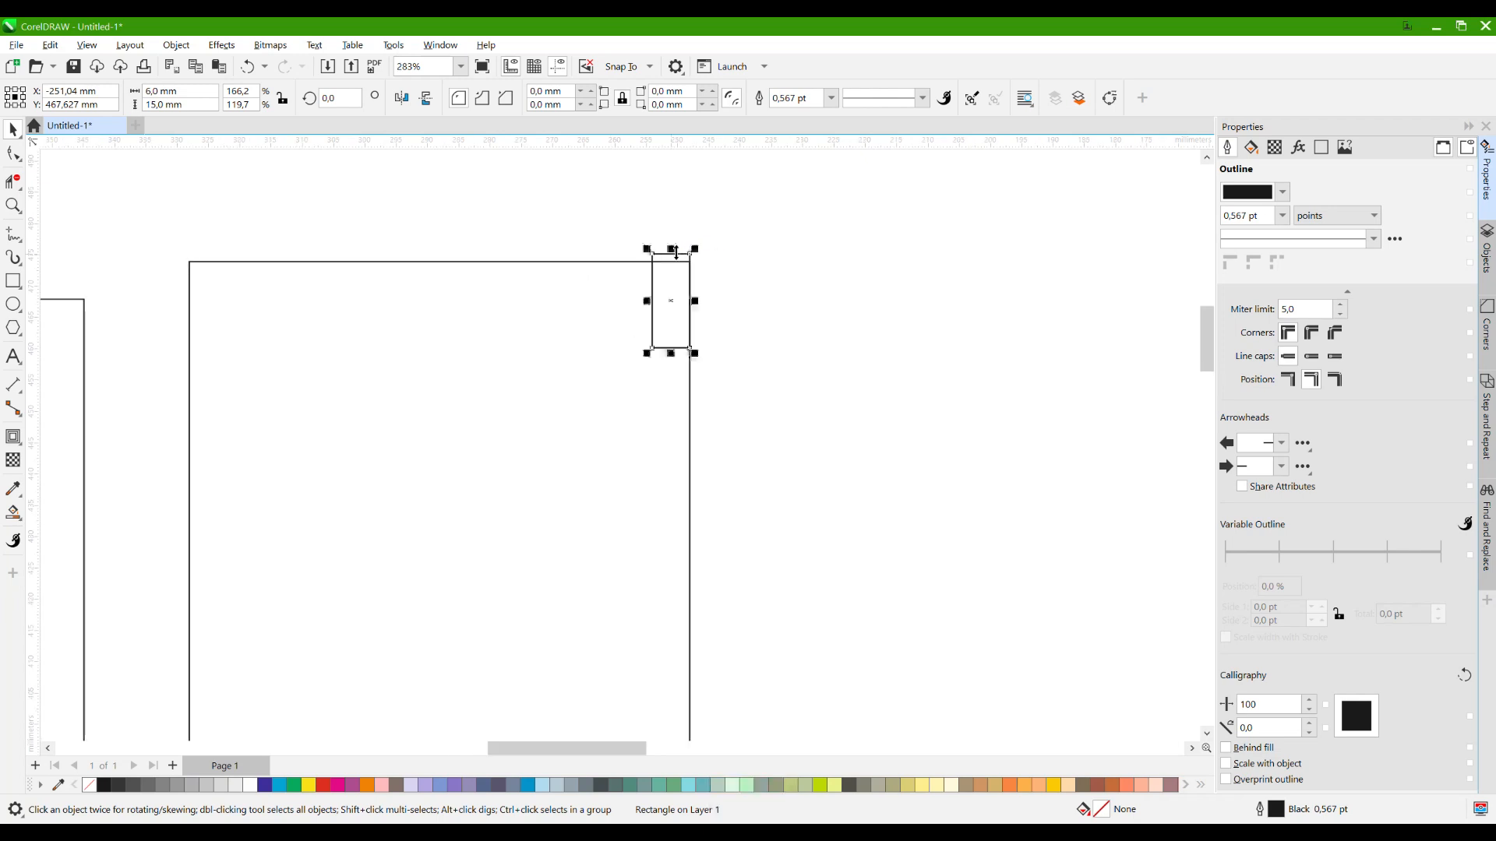
pyautogui.moveTo(689, 255); pyautogui.dragTo(681, 399)
pyautogui.scroll(-2, 691, 257)
pyautogui.rightClick(684, 307)
pyautogui.scroll(-2, 652, 259)
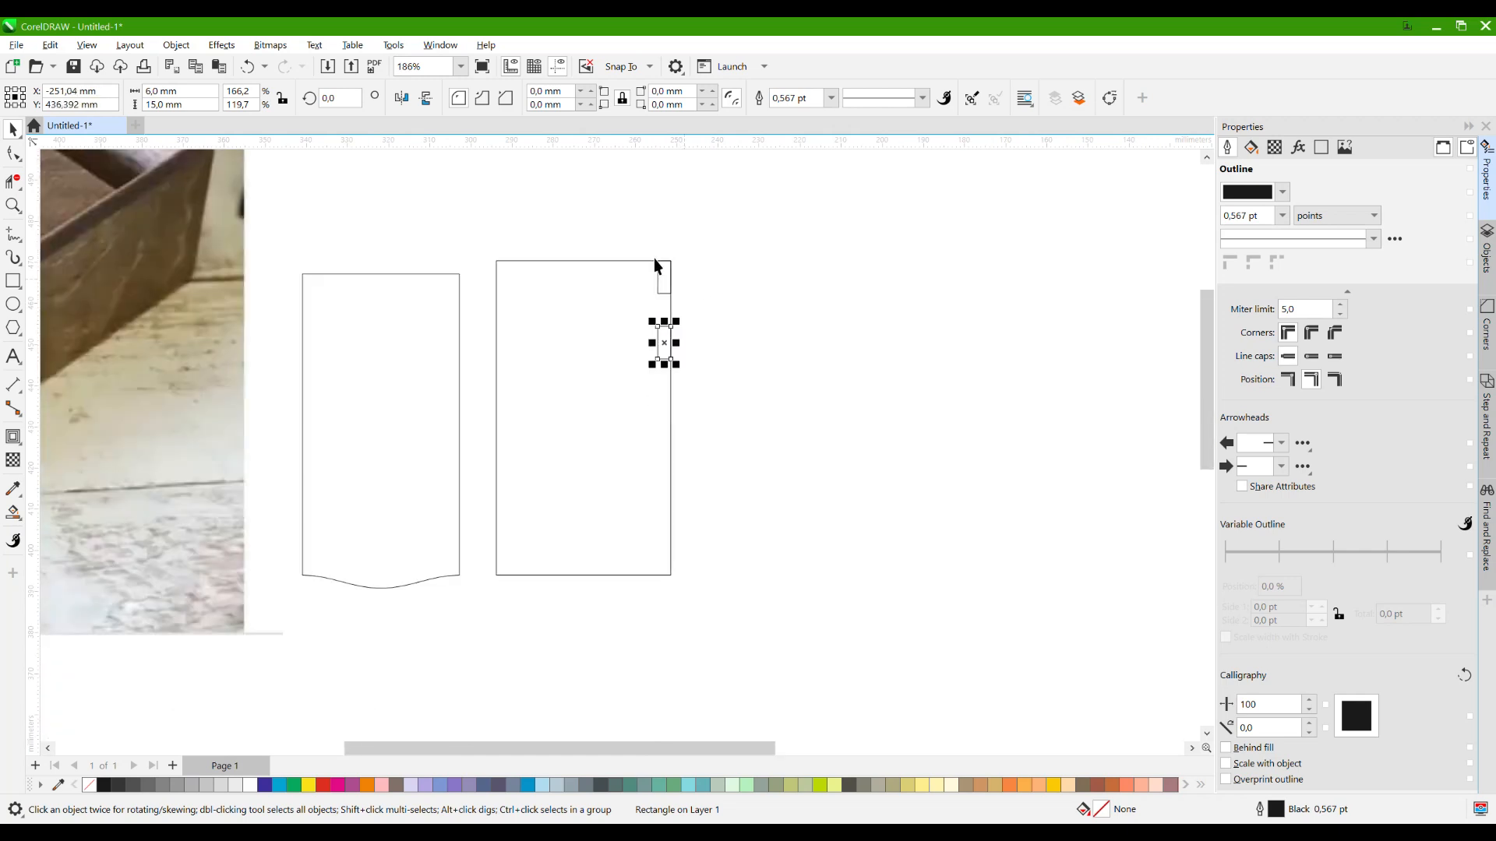
pyautogui.hotkey('ctrl', 'd')
pyautogui.hotkey('ctrl', 'd')
pyautogui.hotkey('ctrl', 'd')
# Copy the five right-edge tabs to the inside of the large rectangle's left edge.
pyautogui.moveTo(723, 230); pyautogui.dragTo(634, 567)
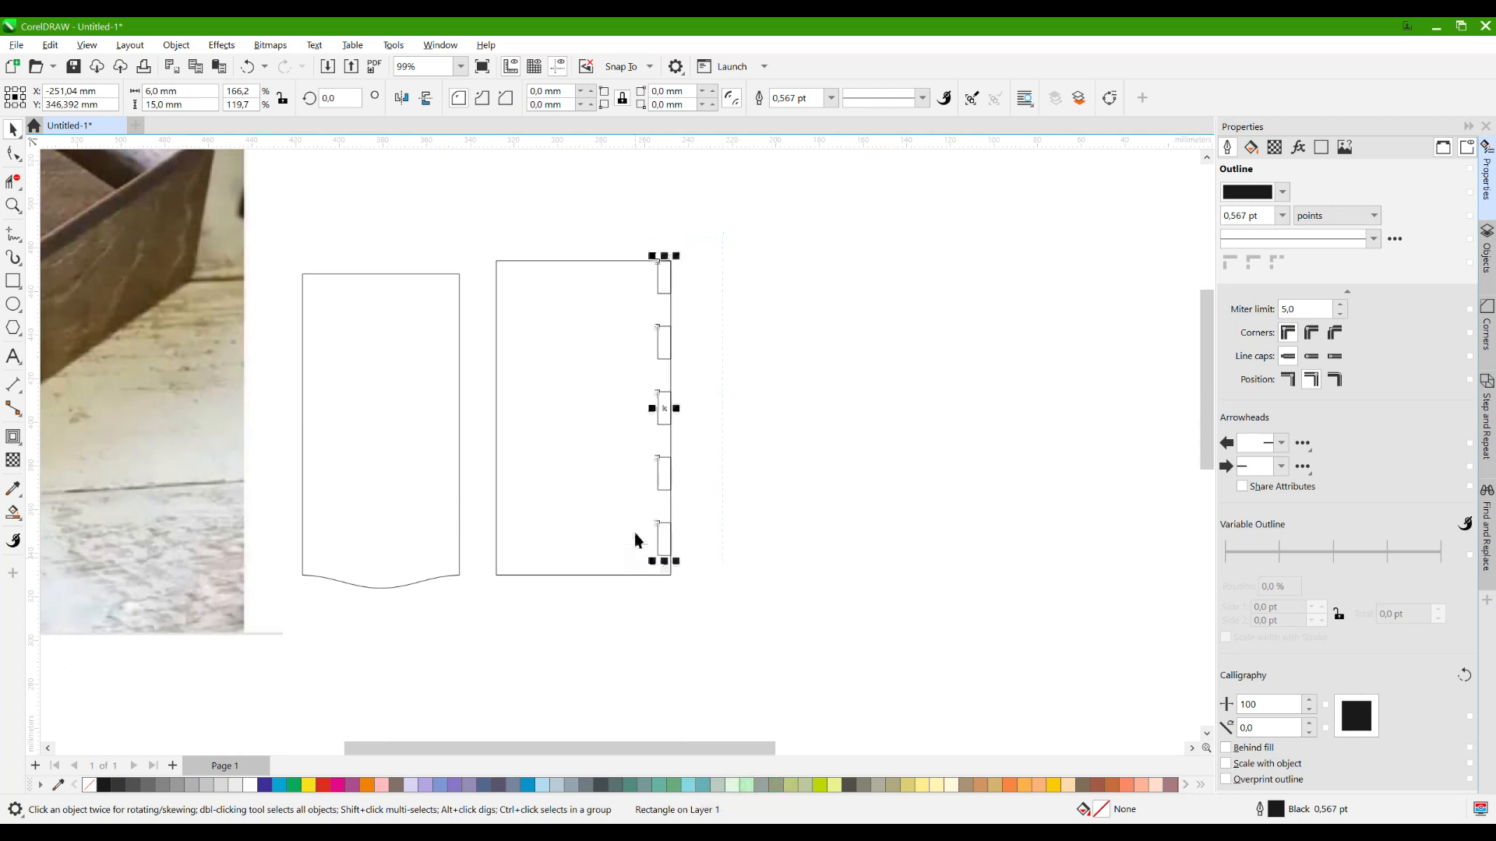
pyautogui.scroll(1, 645, 251)
pyautogui.moveTo(667, 283); pyautogui.dragTo(446, 293)
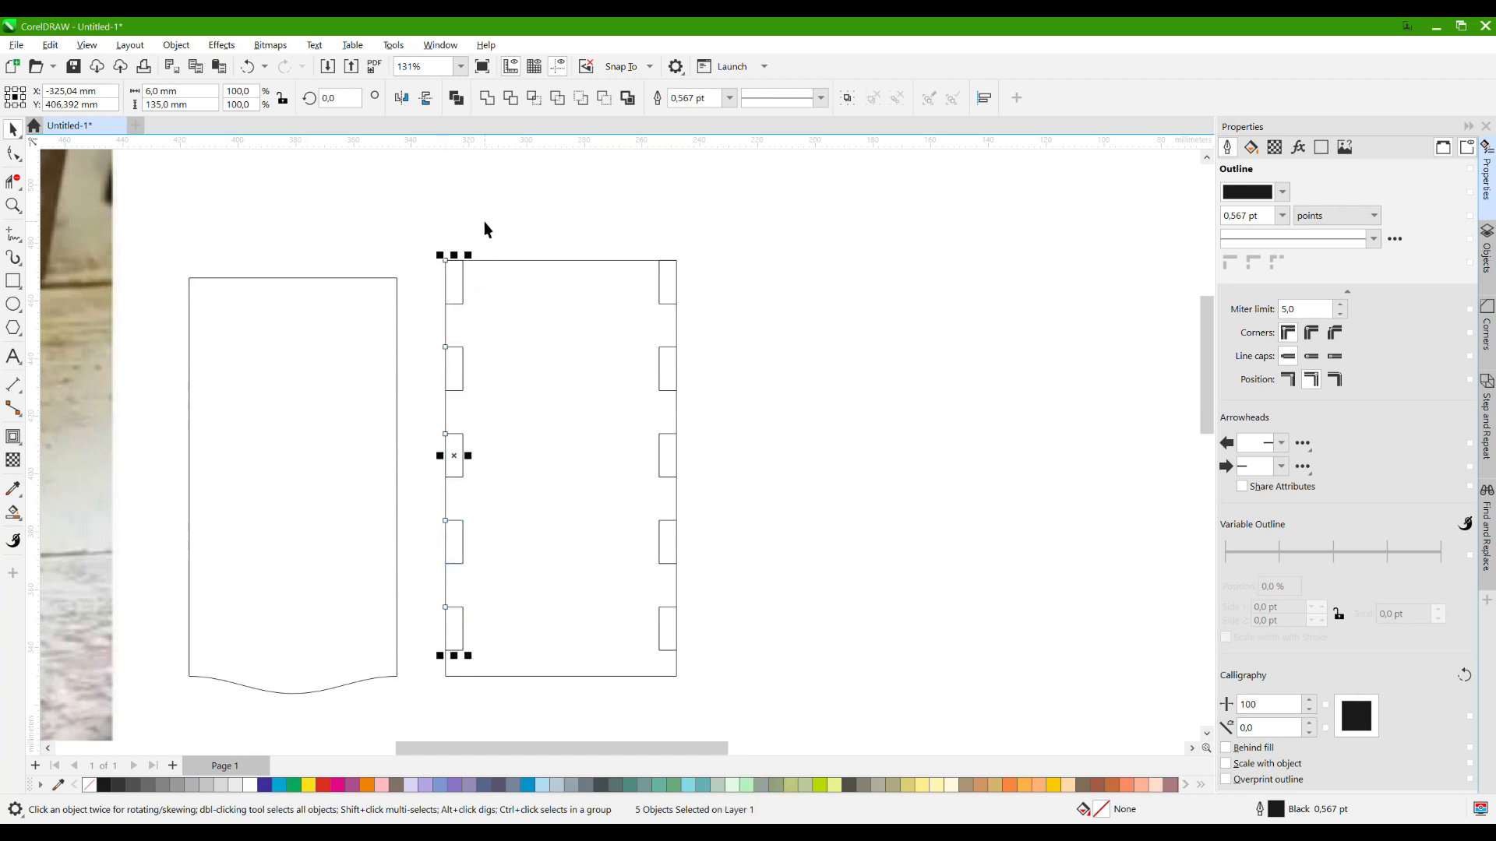
pyautogui.click(462, 232)
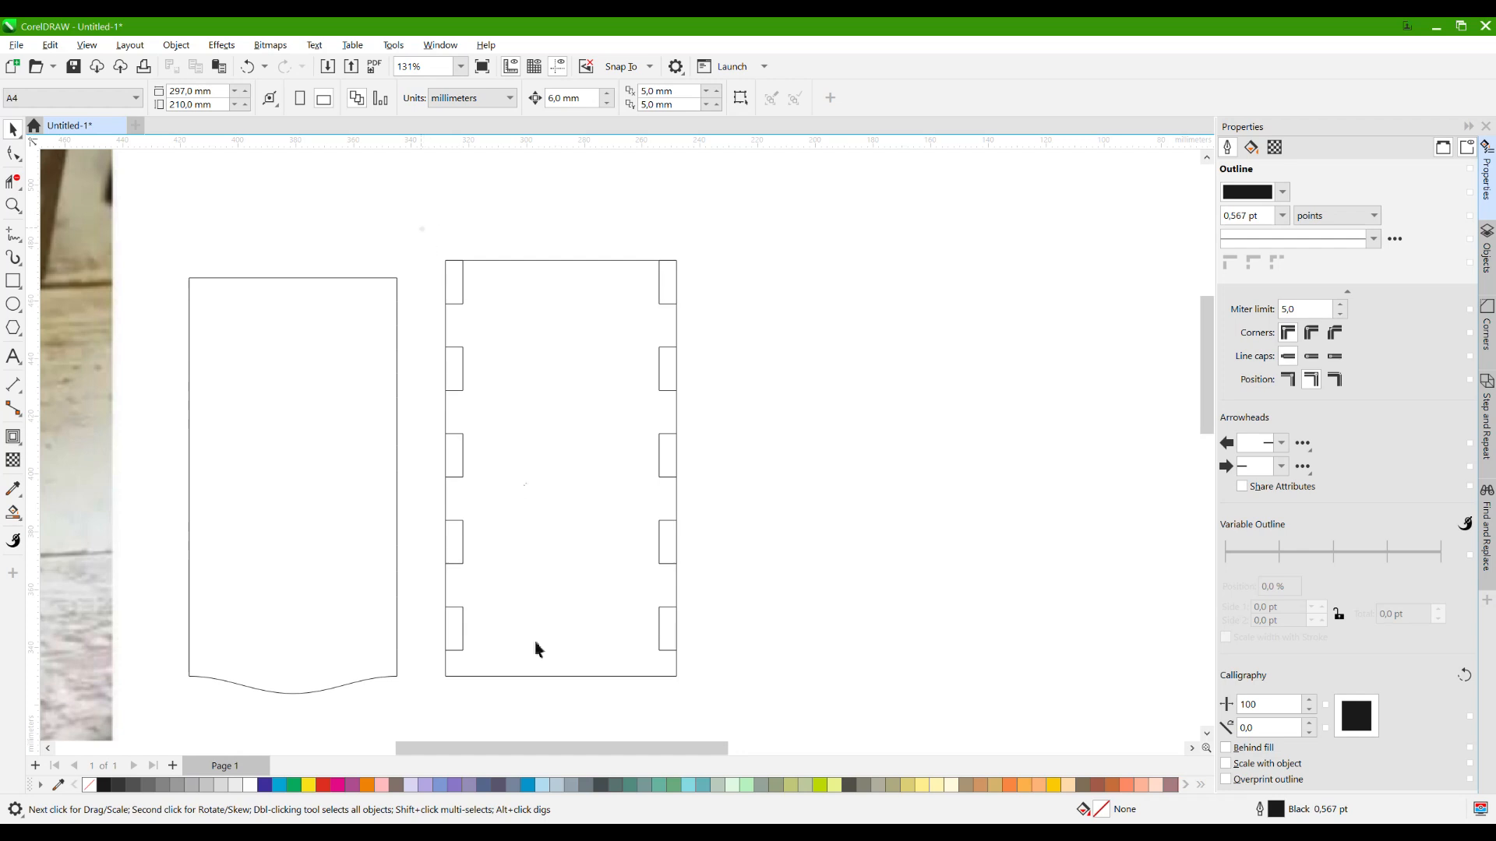
pyautogui.moveTo(527, 692); pyautogui.dragTo(527, 691)
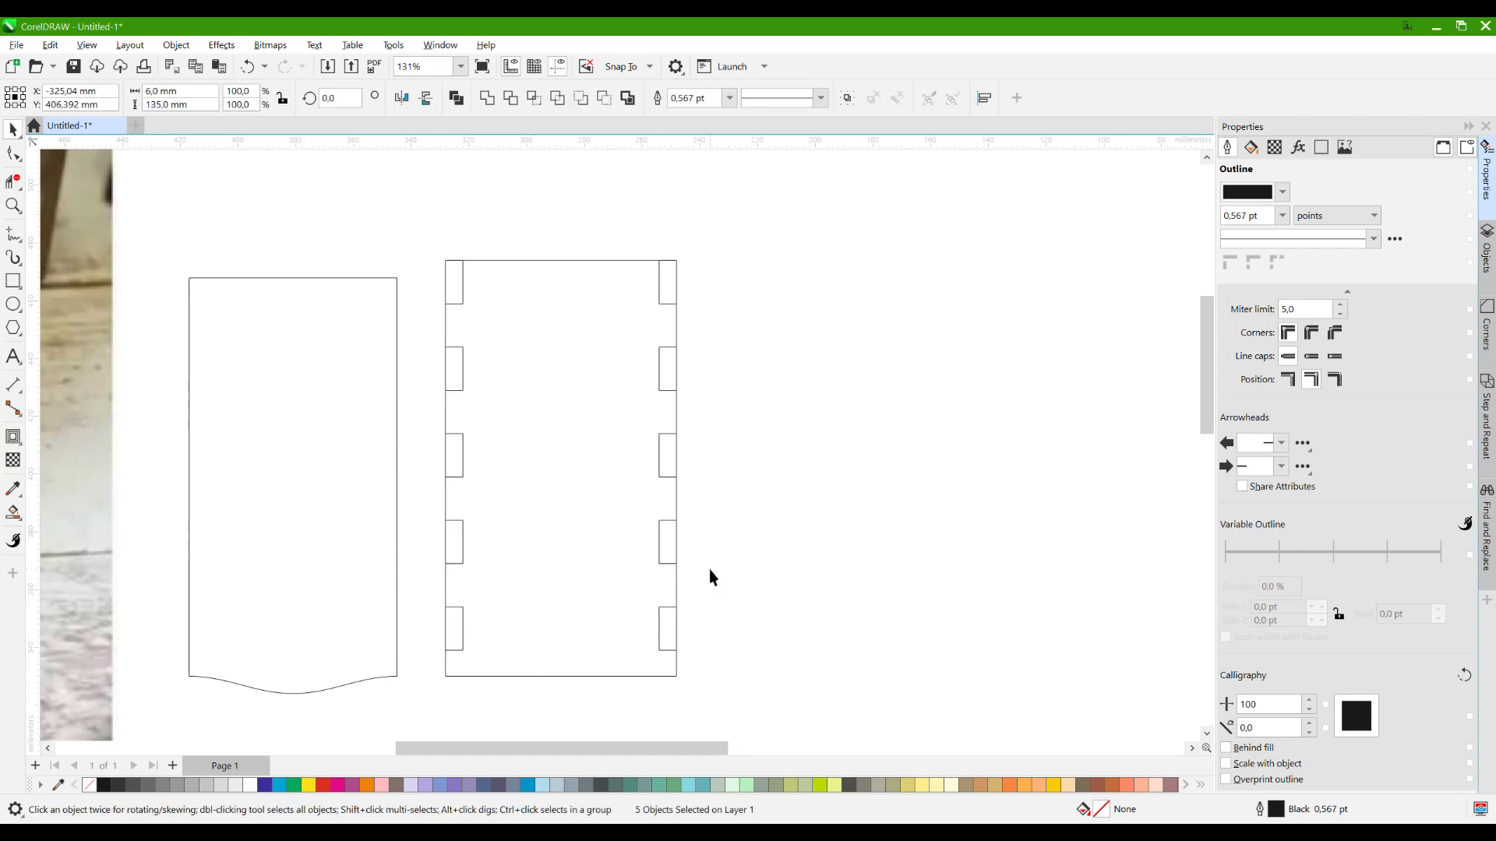
pyautogui.click(694, 398)
# Place a copy of the upper-left tab, rotated to 270 degrees, at the middle of the large rectangle's top edge.
pyautogui.moveTo(454, 282); pyautogui.dragTo(548, 335)
pyautogui.click(517, 315)
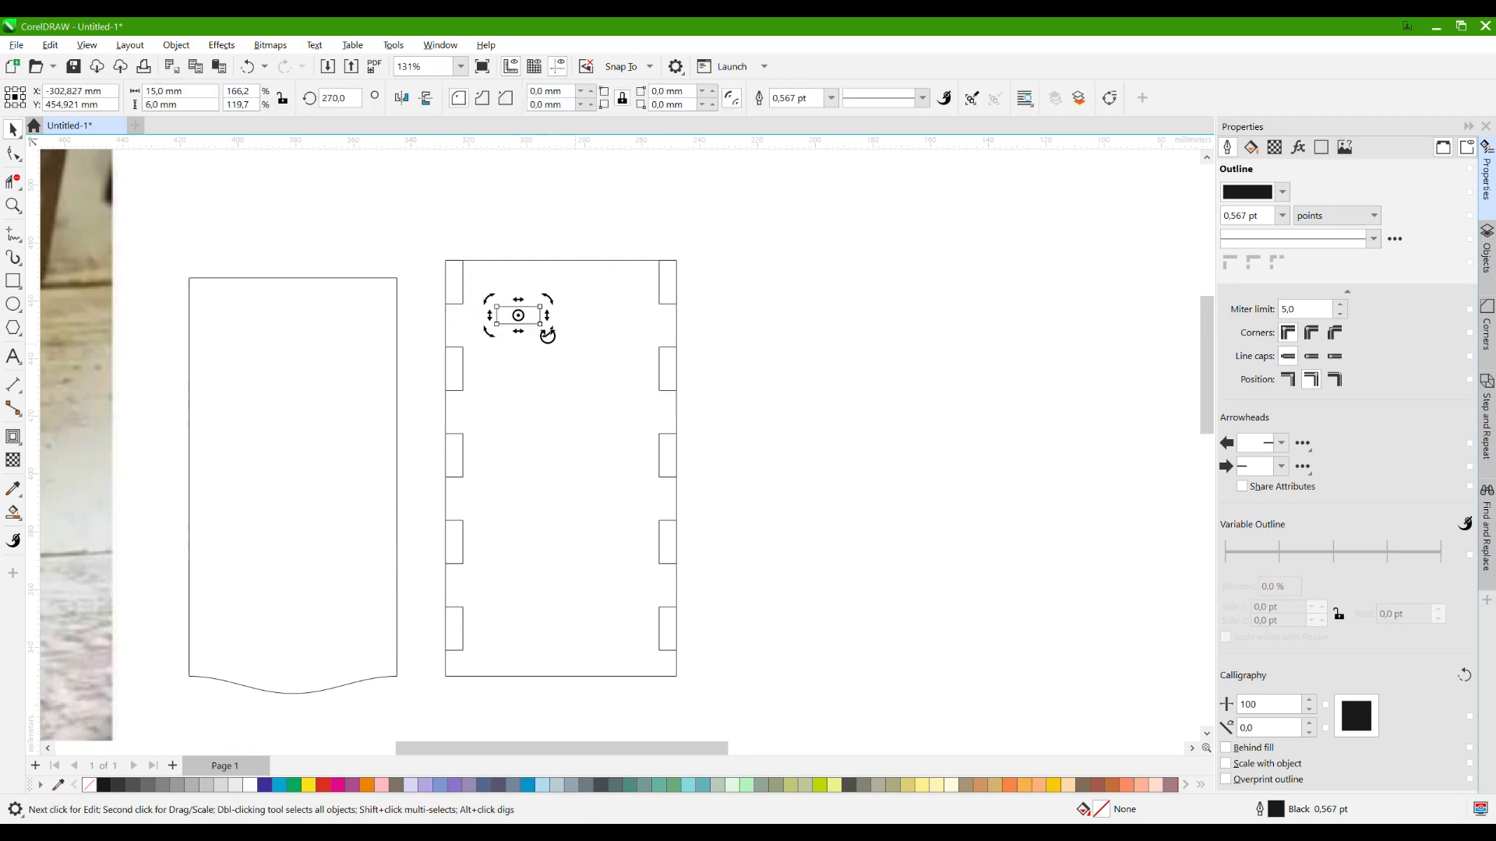
pyautogui.scroll(2, 548, 335)
pyautogui.click(528, 320)
pyautogui.moveTo(510, 294)
pyautogui.mouseDown()
pyautogui.moveTo(573, 226)
pyautogui.moveTo(536, 232)
pyautogui.moveTo(499, 269)
pyautogui.mouseUp()
pyautogui.hotkey('ctrl', 'z')
# Copy the horizontal tab to directly left of the centered one along the top edge.
pyautogui.moveTo(602, 222); pyautogui.dragTo(538, 224)
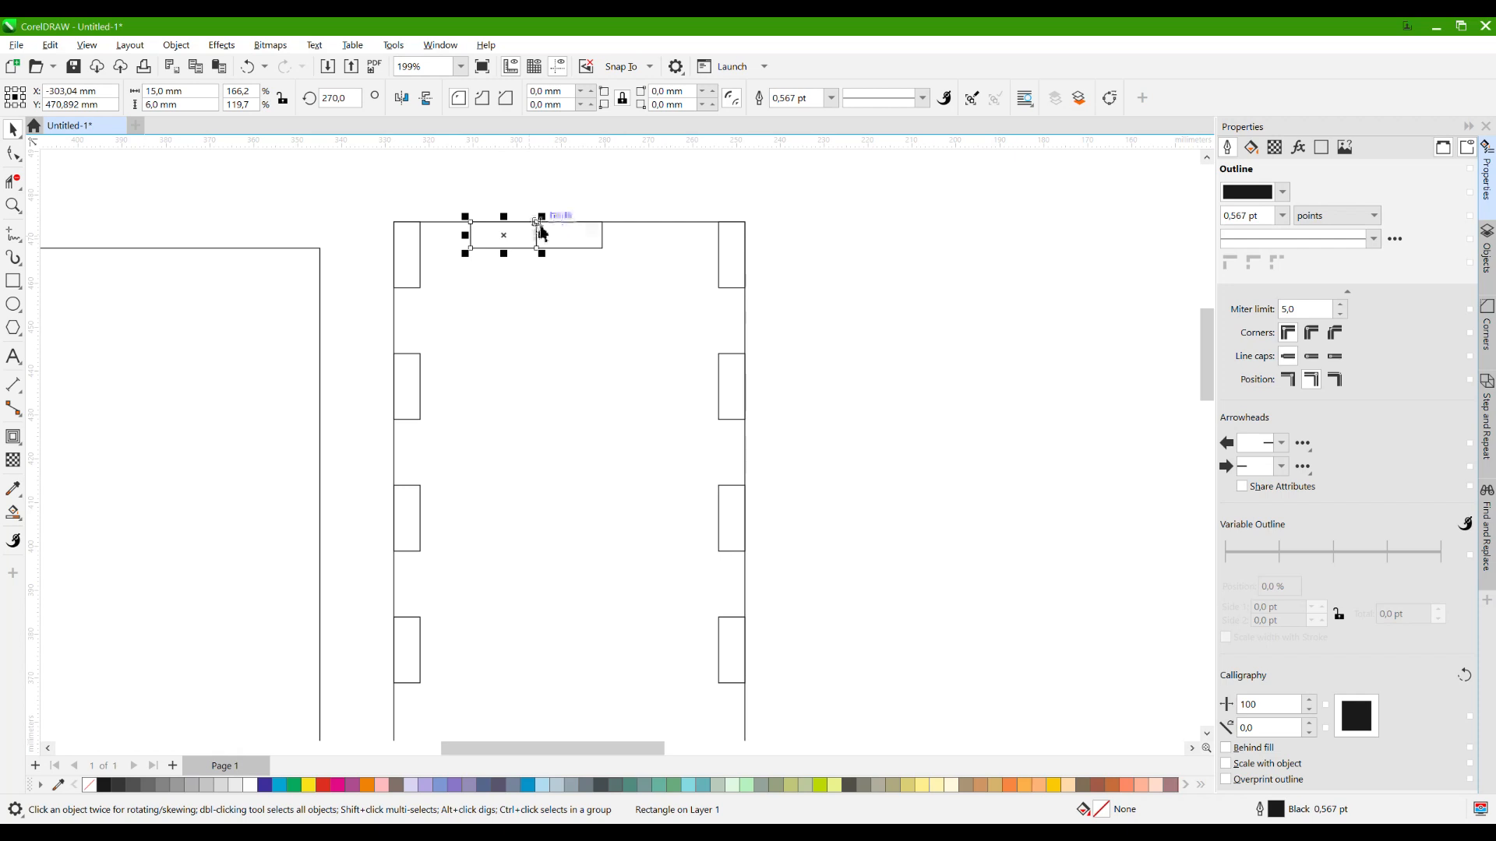
pyautogui.moveTo(537, 222); pyautogui.dragTo(507, 226)
pyautogui.hotkey('ctrl', 'z')
# Set the width of the centered tab on the top edge to 10 mm.
pyautogui.moveTo(619, 194); pyautogui.dragTo(512, 297)
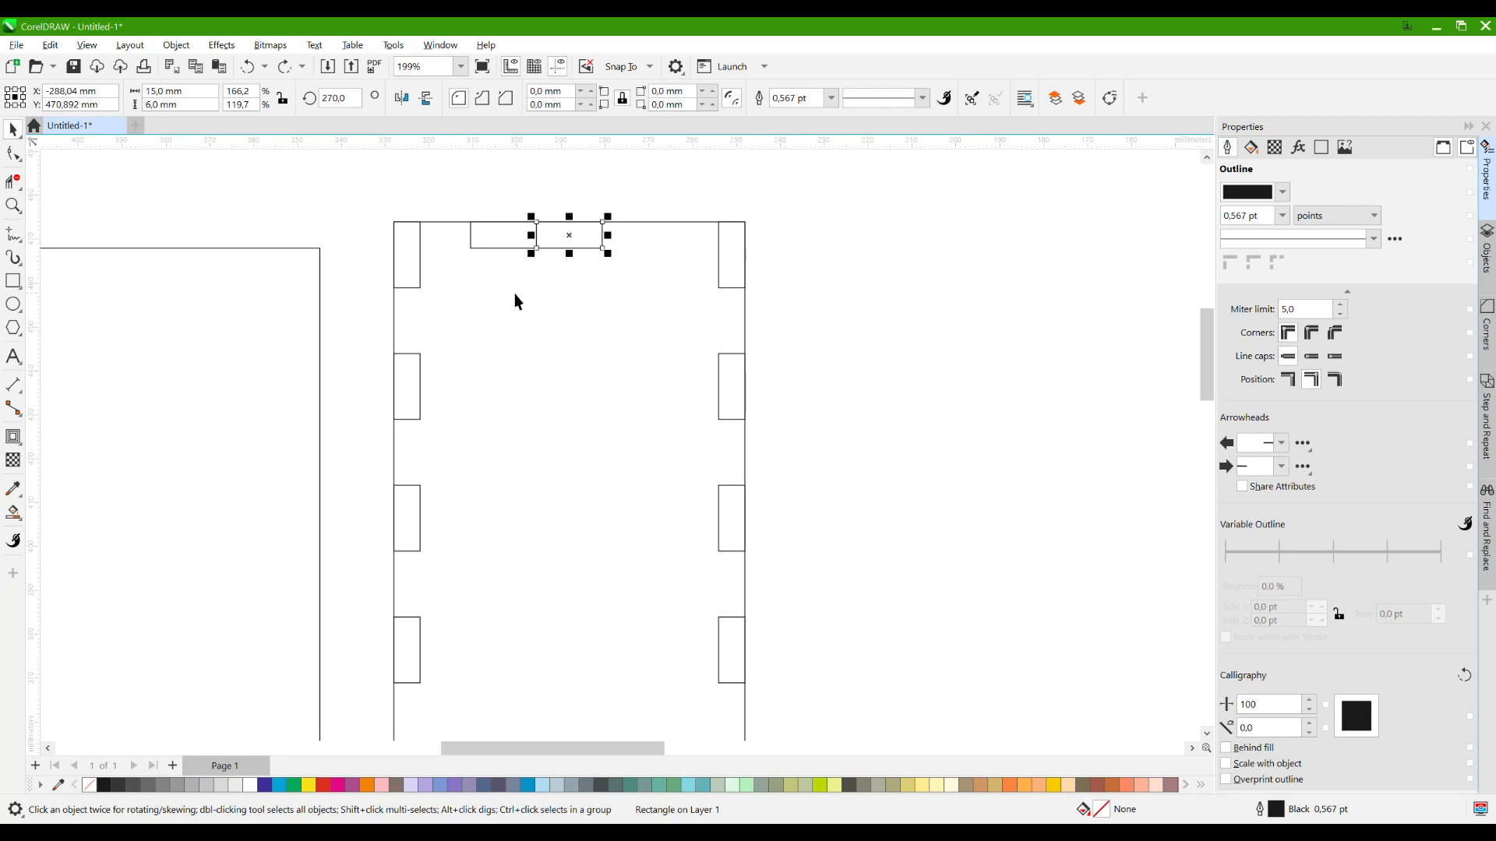
pyautogui.press('Return')
pyautogui.moveTo(208, 91); pyautogui.dragTo(7, 101)
pyautogui.write('10')
pyautogui.press('Return')
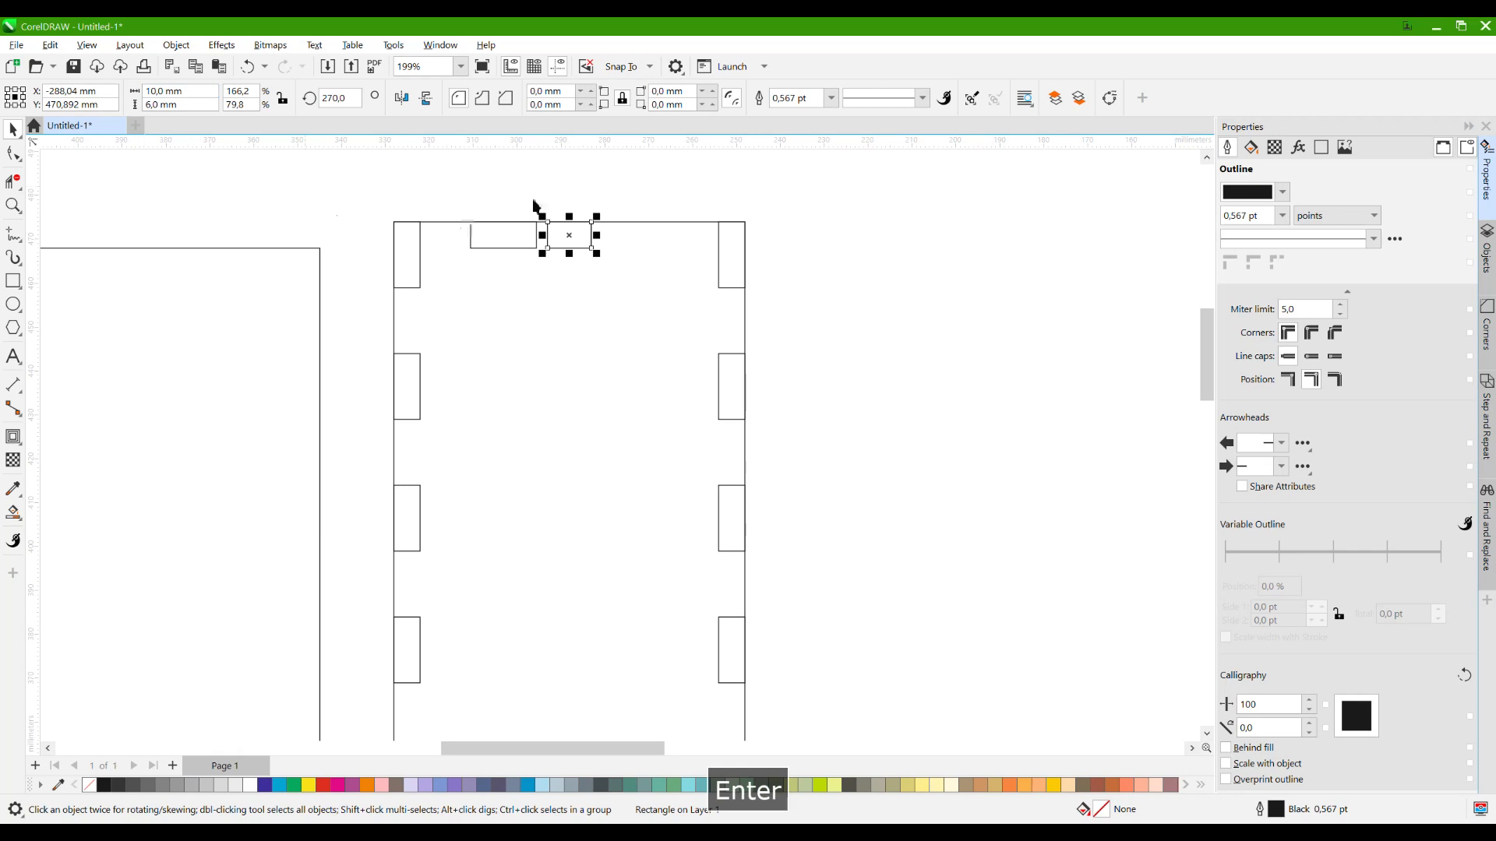
# Delete the 15 mm tab on the top edge and copy the 10 mm centre tab to both of its sides with 10 mm gaps.
pyautogui.moveTo(541, 206); pyautogui.dragTo(449, 277)
pyautogui.scroll(2, 484, 247)
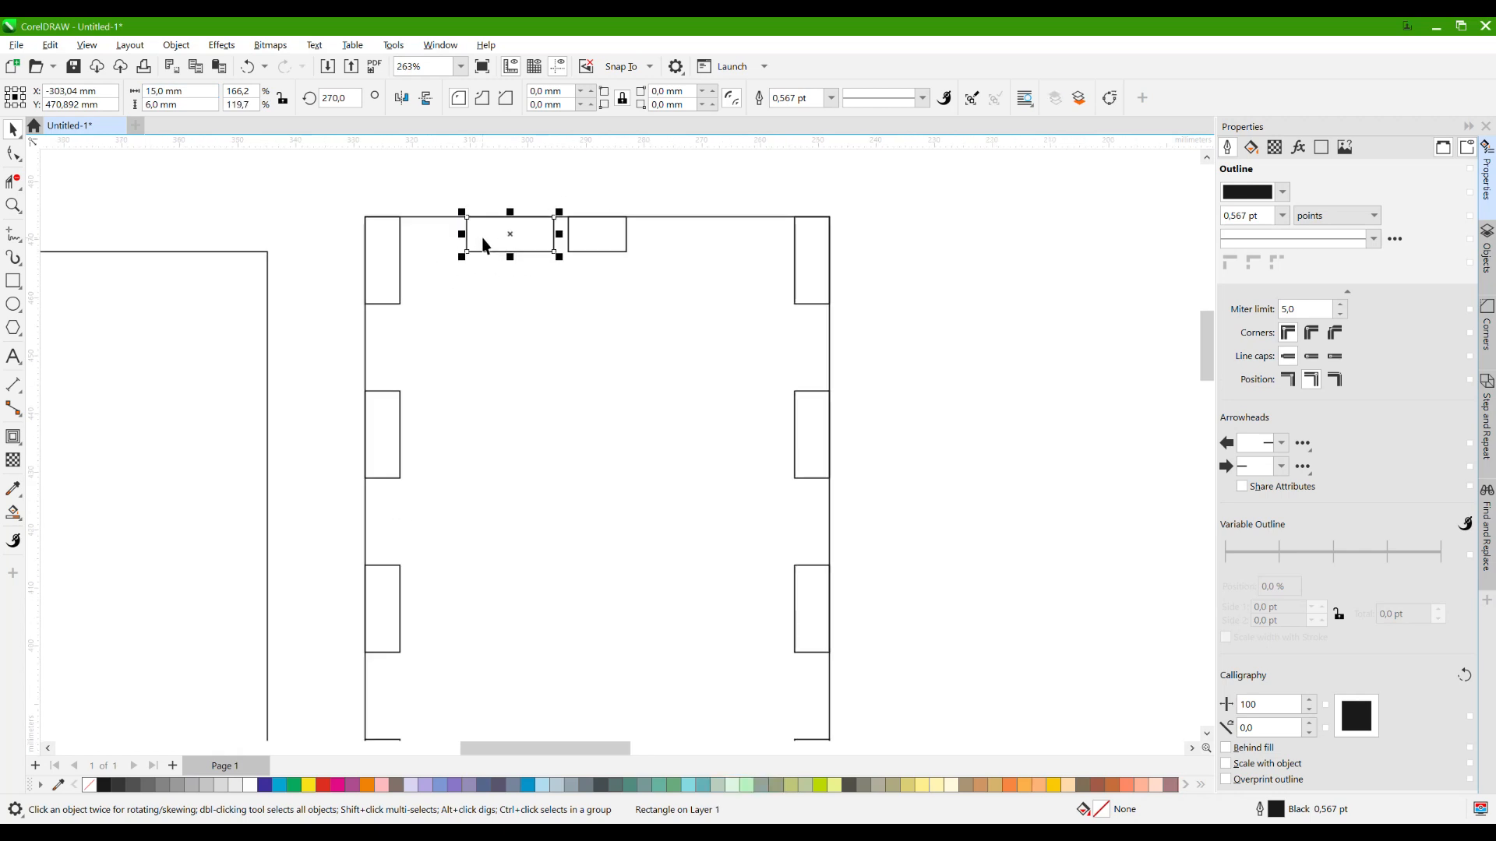
pyautogui.press('Delete')
pyautogui.moveTo(666, 184); pyautogui.dragTo(554, 312)
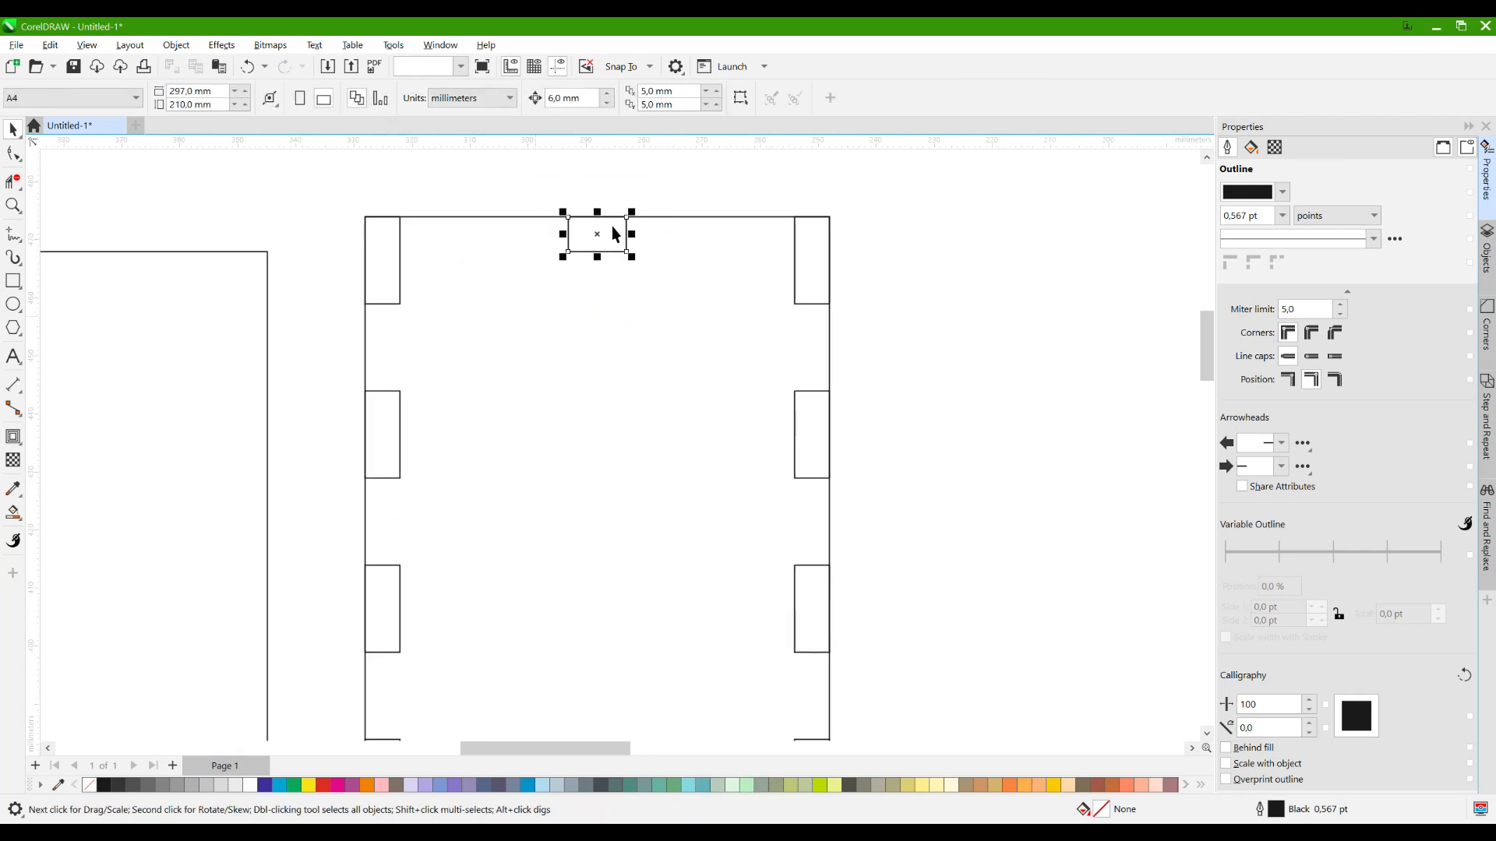
pyautogui.moveTo(621, 214); pyautogui.dragTo(683, 218)
pyautogui.click(462, 212)
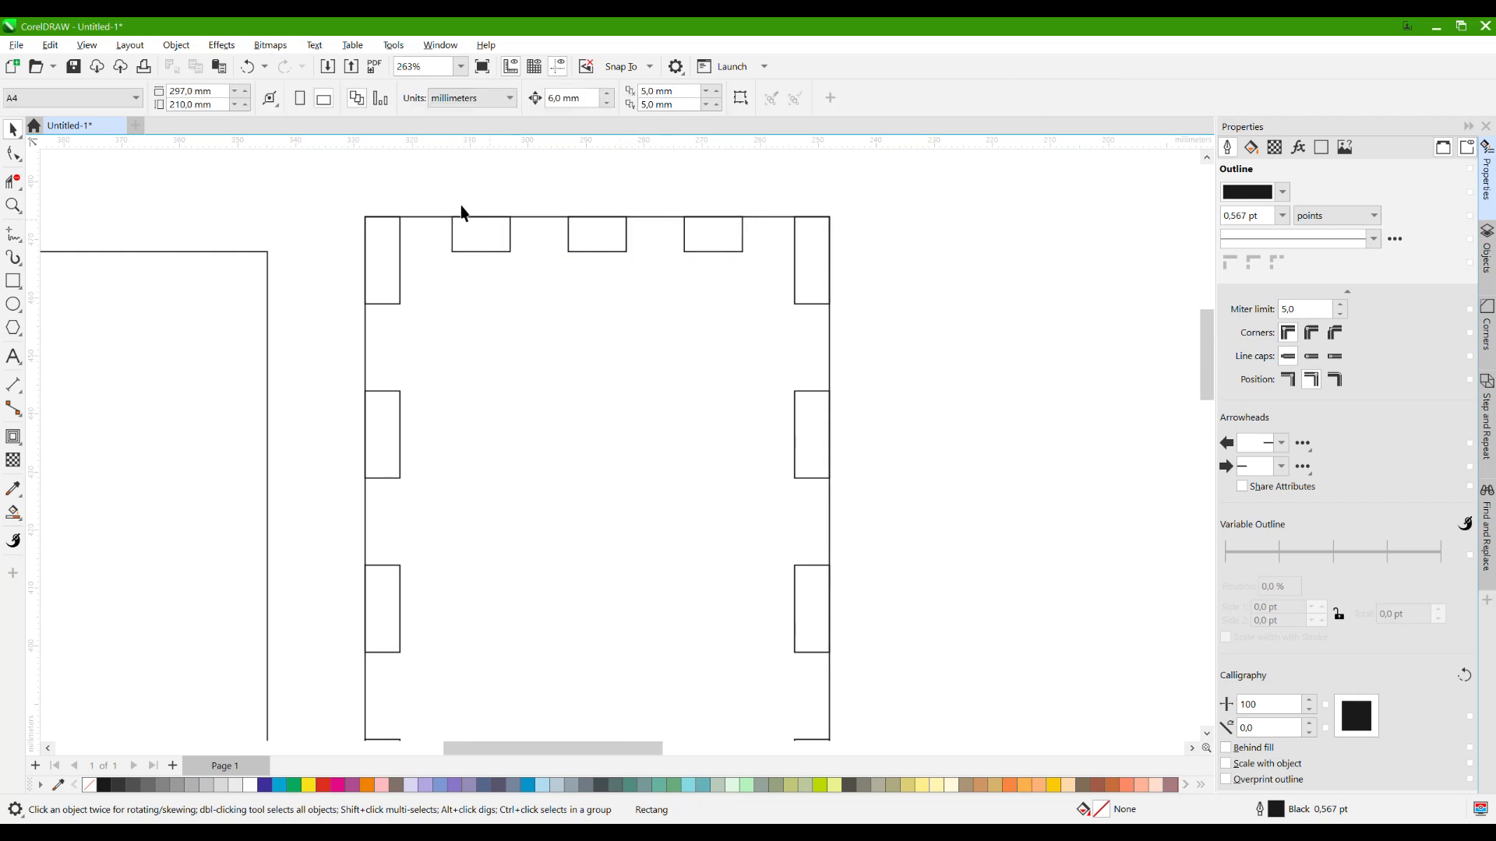
# Copy the three top-edge tabs to the inside of the large rectangle's bottom edge.
pyautogui.scroll(-3, 462, 212)
pyautogui.scroll(1, 443, 228)
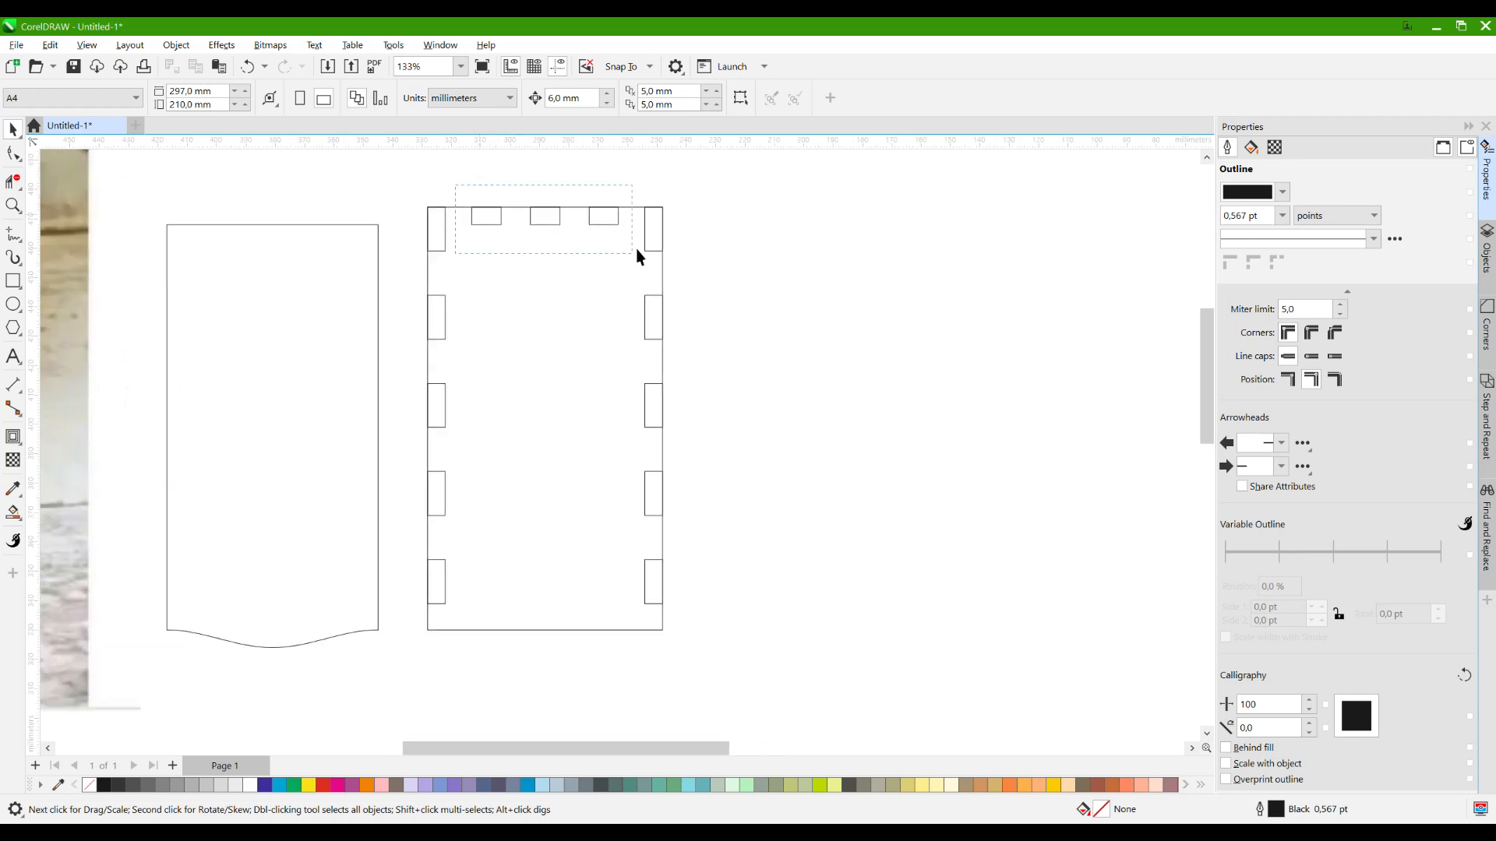
pyautogui.moveTo(636, 250); pyautogui.dragTo(637, 254)
pyautogui.moveTo(559, 223); pyautogui.dragTo(555, 628)
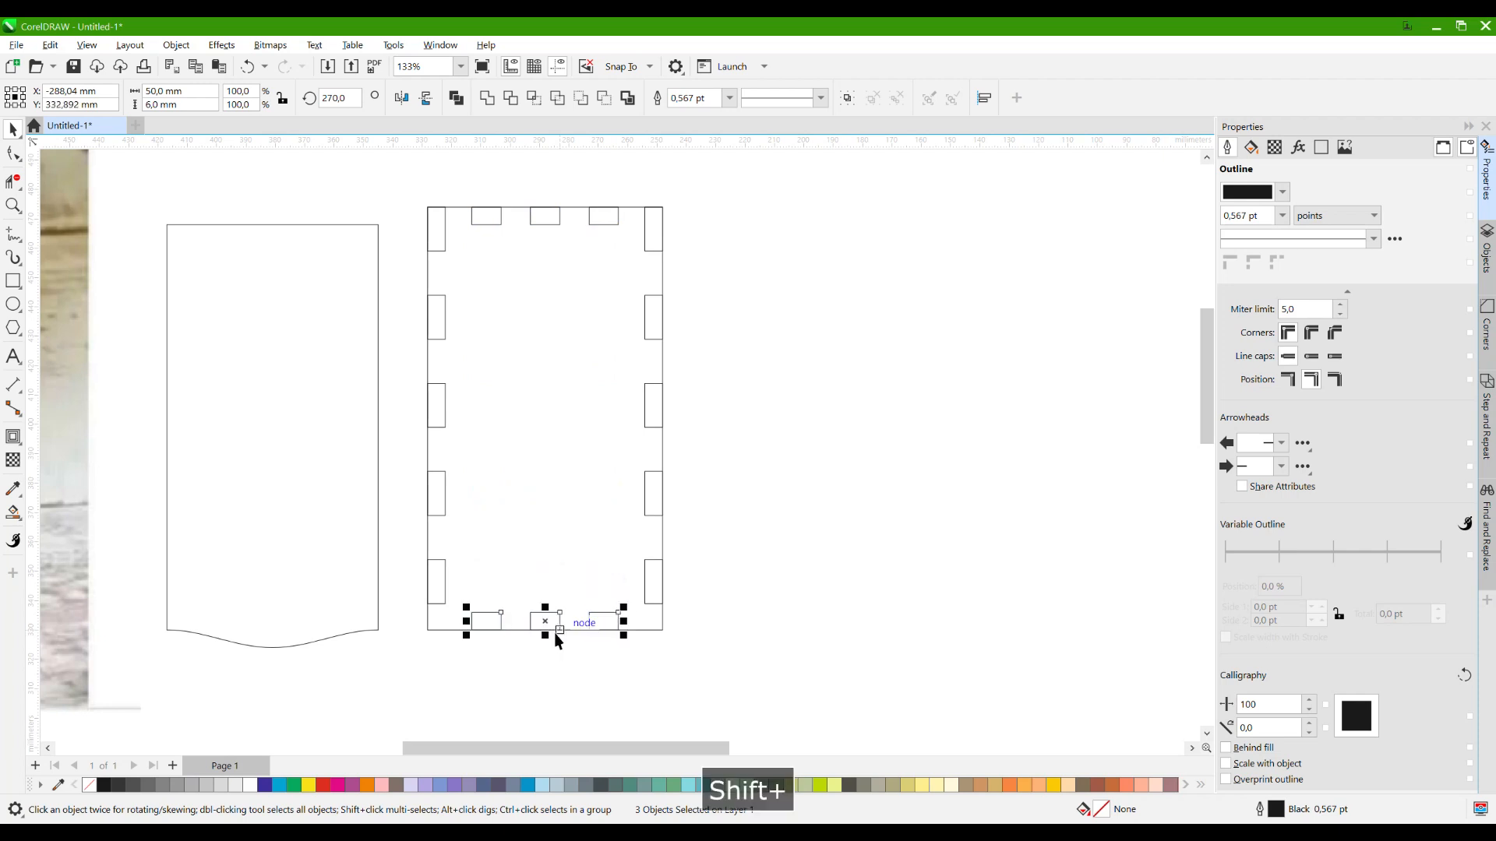
pyautogui.click(718, 498)
# Duplicate the whole base rectangle with all its tabs to the right of the original.
pyautogui.scroll(-1, 527, 409)
pyautogui.moveTo(660, 614); pyautogui.dragTo(428, 222)
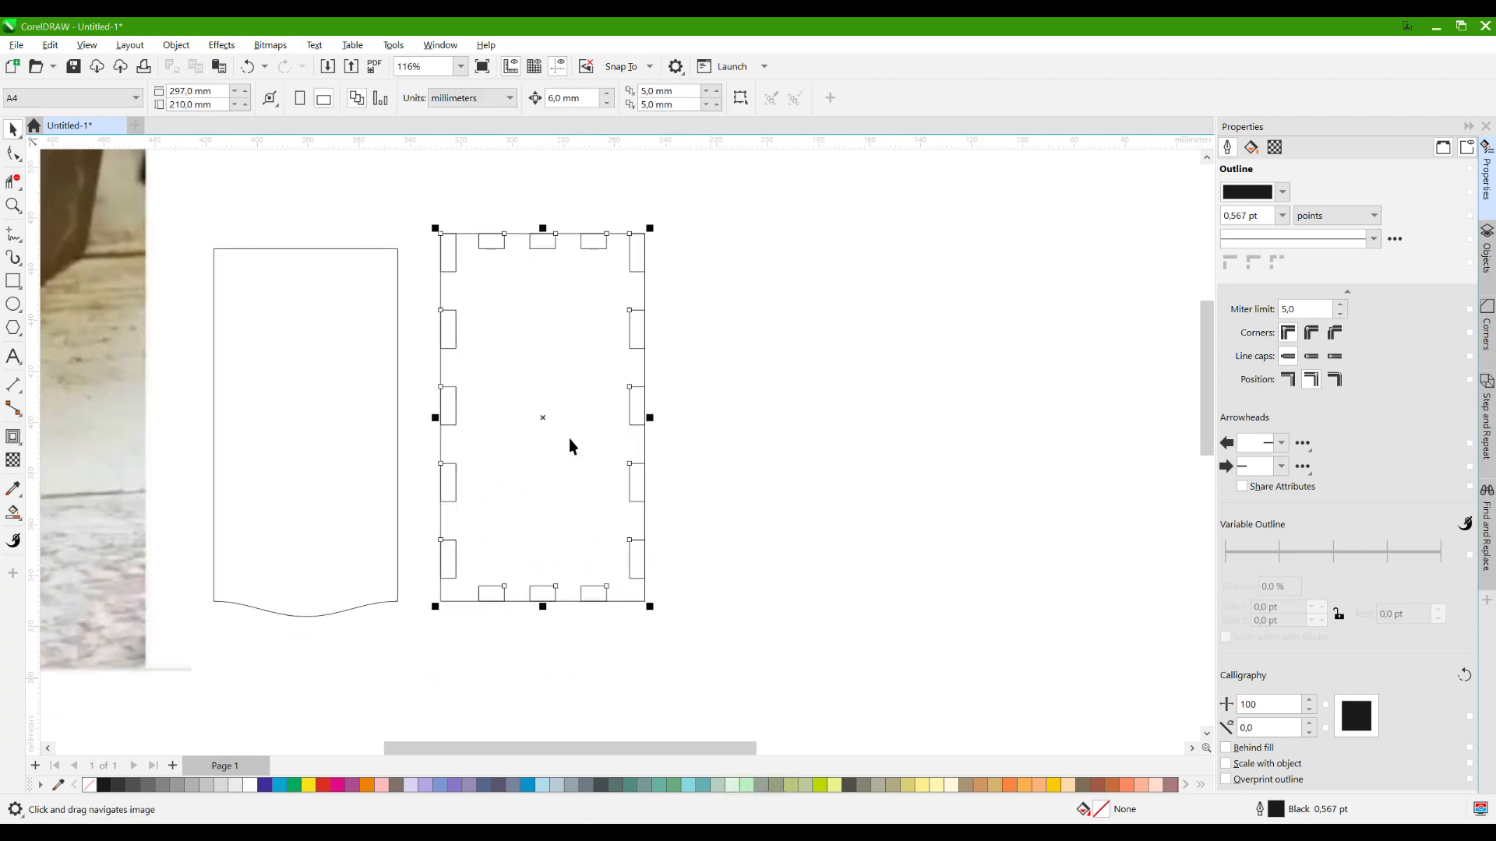
pyautogui.moveTo(545, 418); pyautogui.dragTo(810, 420)
# Trim all the tabs out of the original base rectangle to leave a single notched outline.
pyautogui.moveTo(723, 313); pyautogui.dragTo(723, 313)
pyautogui.moveTo(667, 207)
pyautogui.mouseDown()
pyautogui.moveTo(453, 611)
pyautogui.moveTo(424, 624)
pyautogui.mouseUp()
pyautogui.click(604, 98)
pyautogui.click(690, 210)
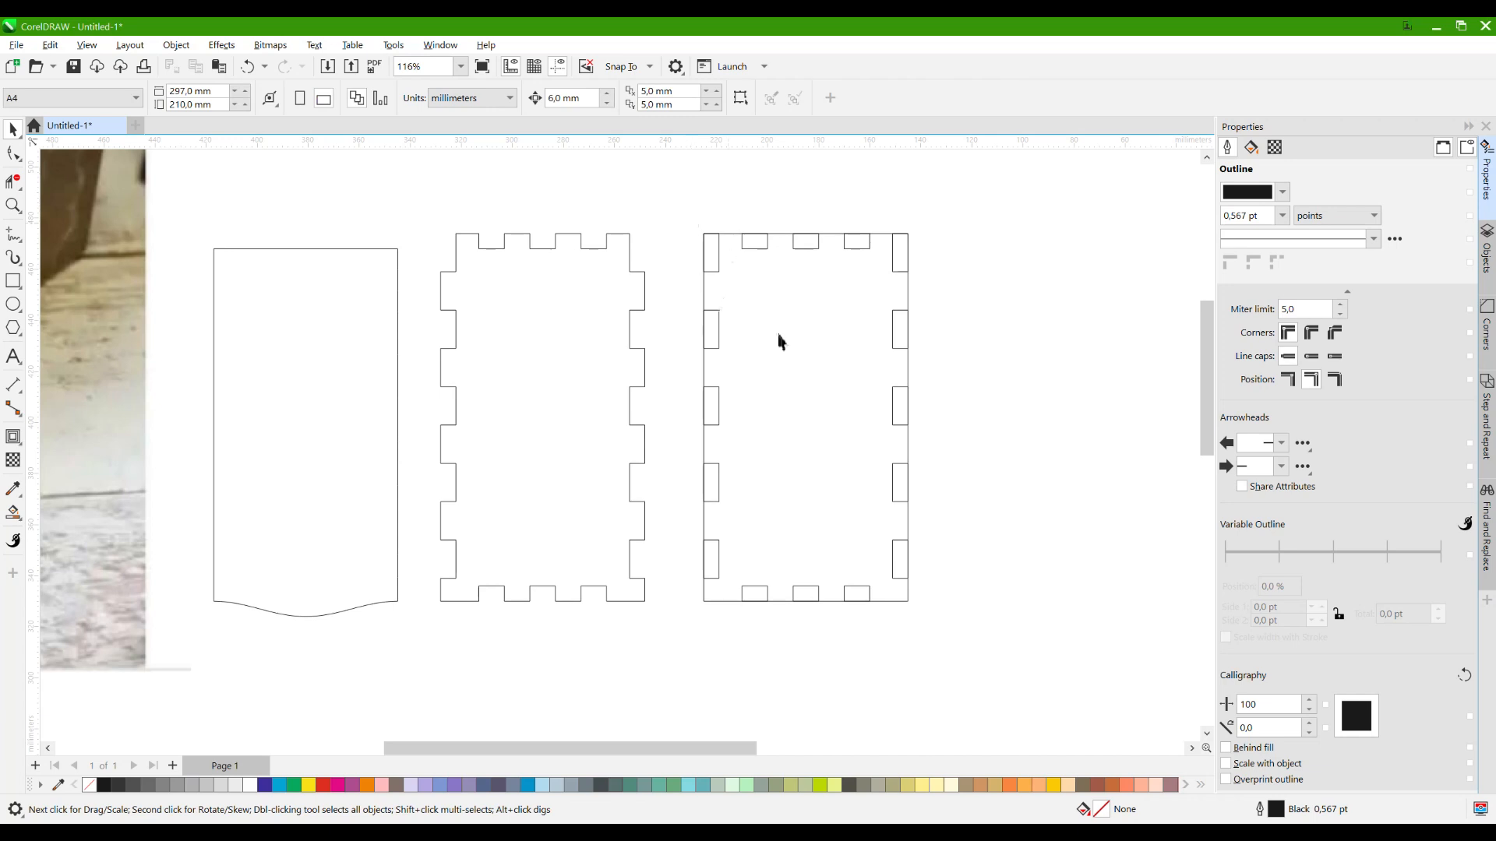
# Create a mirrored copy of the duplicated panel's rectangle, about 59 mm wide, adjoining its right edge.
pyautogui.press('h')
pyautogui.moveTo(998, 450); pyautogui.dragTo(779, 437)
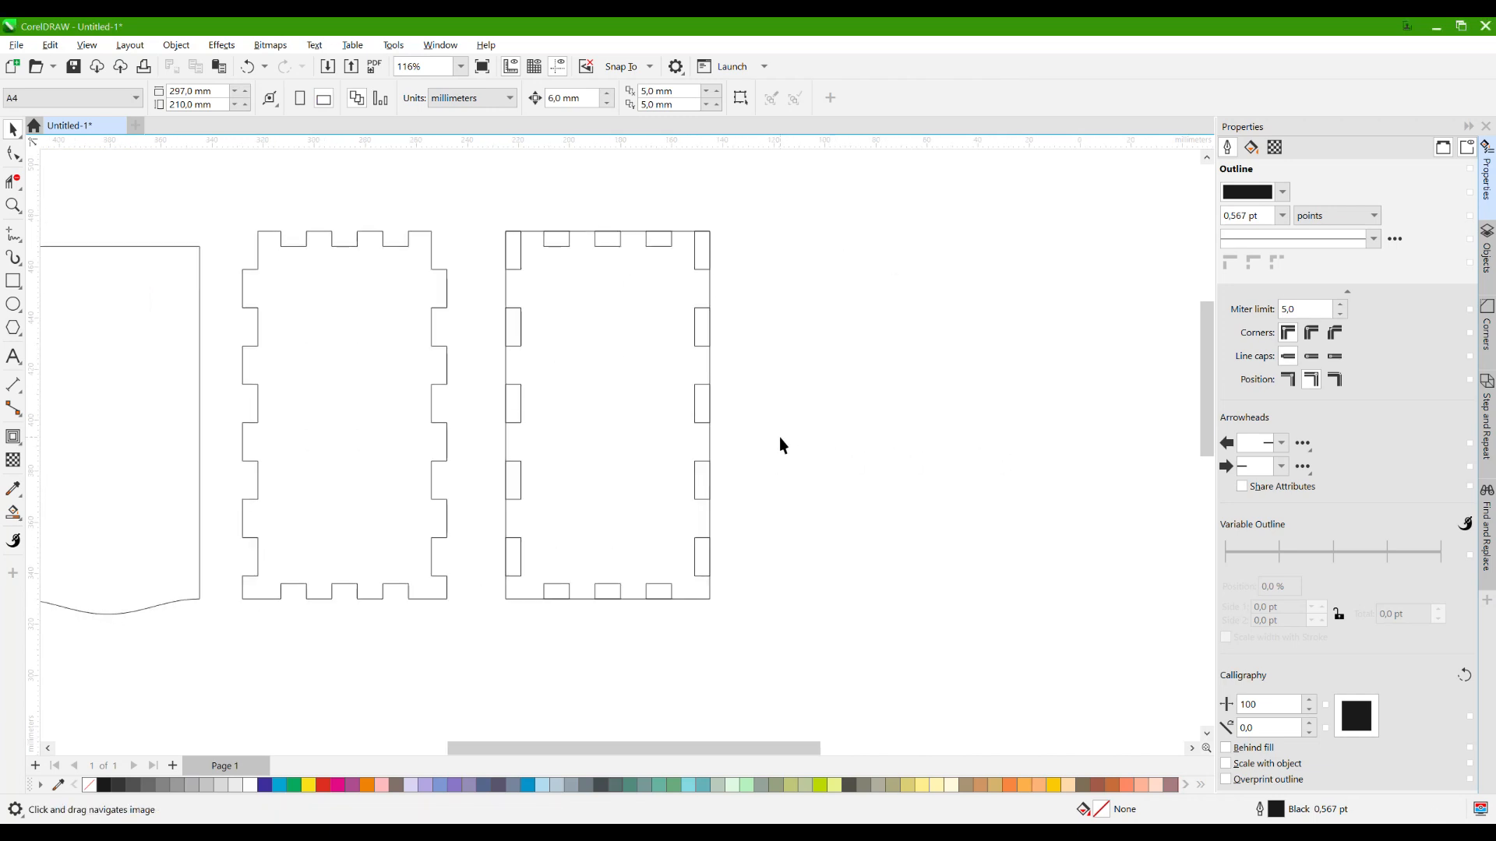
pyautogui.click(506, 293)
pyautogui.moveTo(500, 416); pyautogui.dragTo(854, 429)
pyautogui.rightClick(854, 429)
pyautogui.scroll(-4, 914, 307)
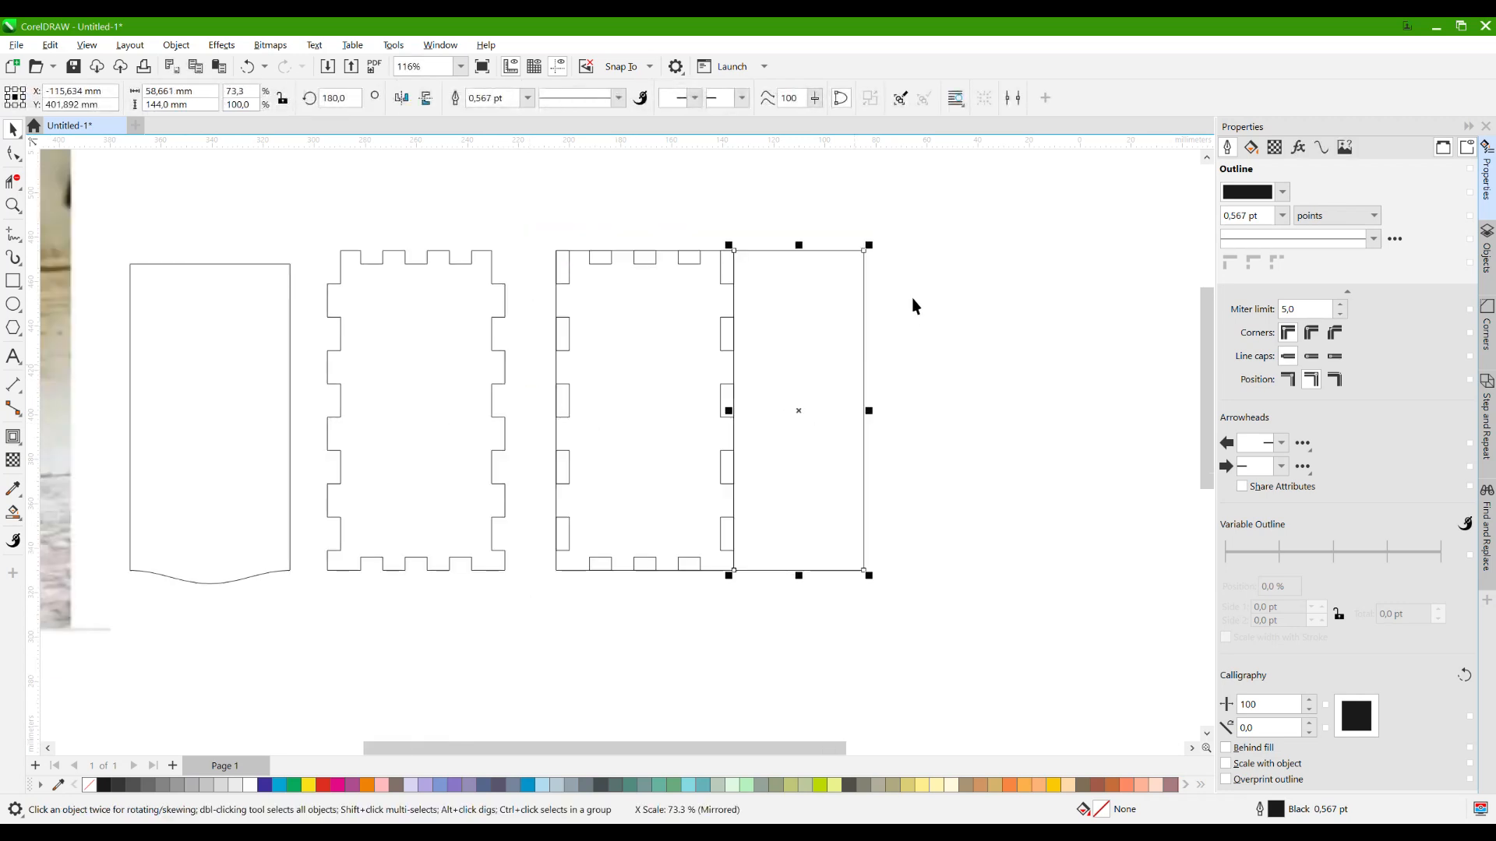
pyautogui.scroll(2, 851, 385)
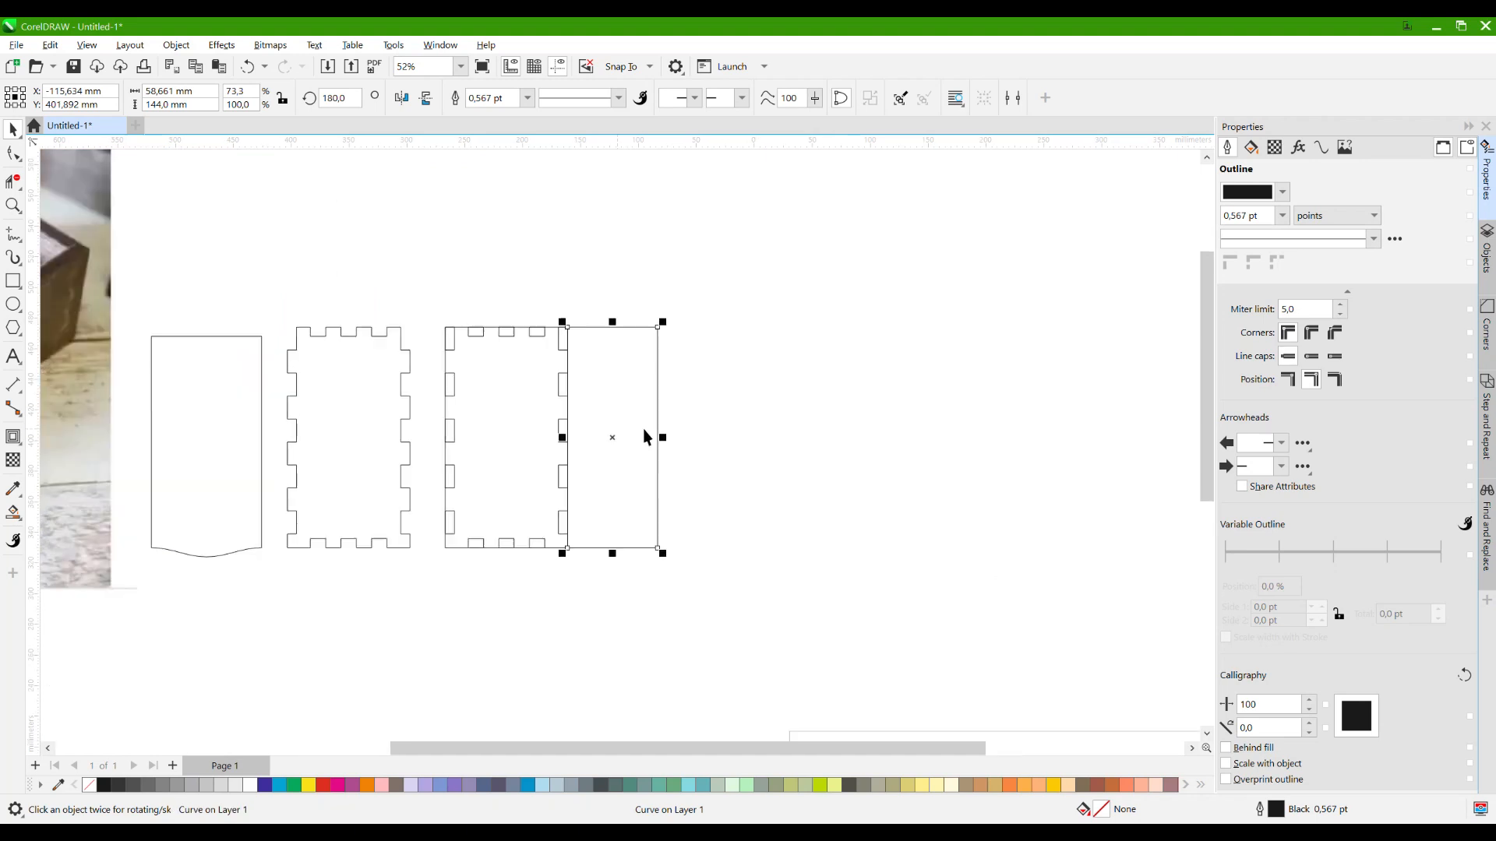
pyautogui.tripleClick(203, 103)
pyautogui.write('100')
pyautogui.press('Return')
pyautogui.hotkey('ctrl', 'z')
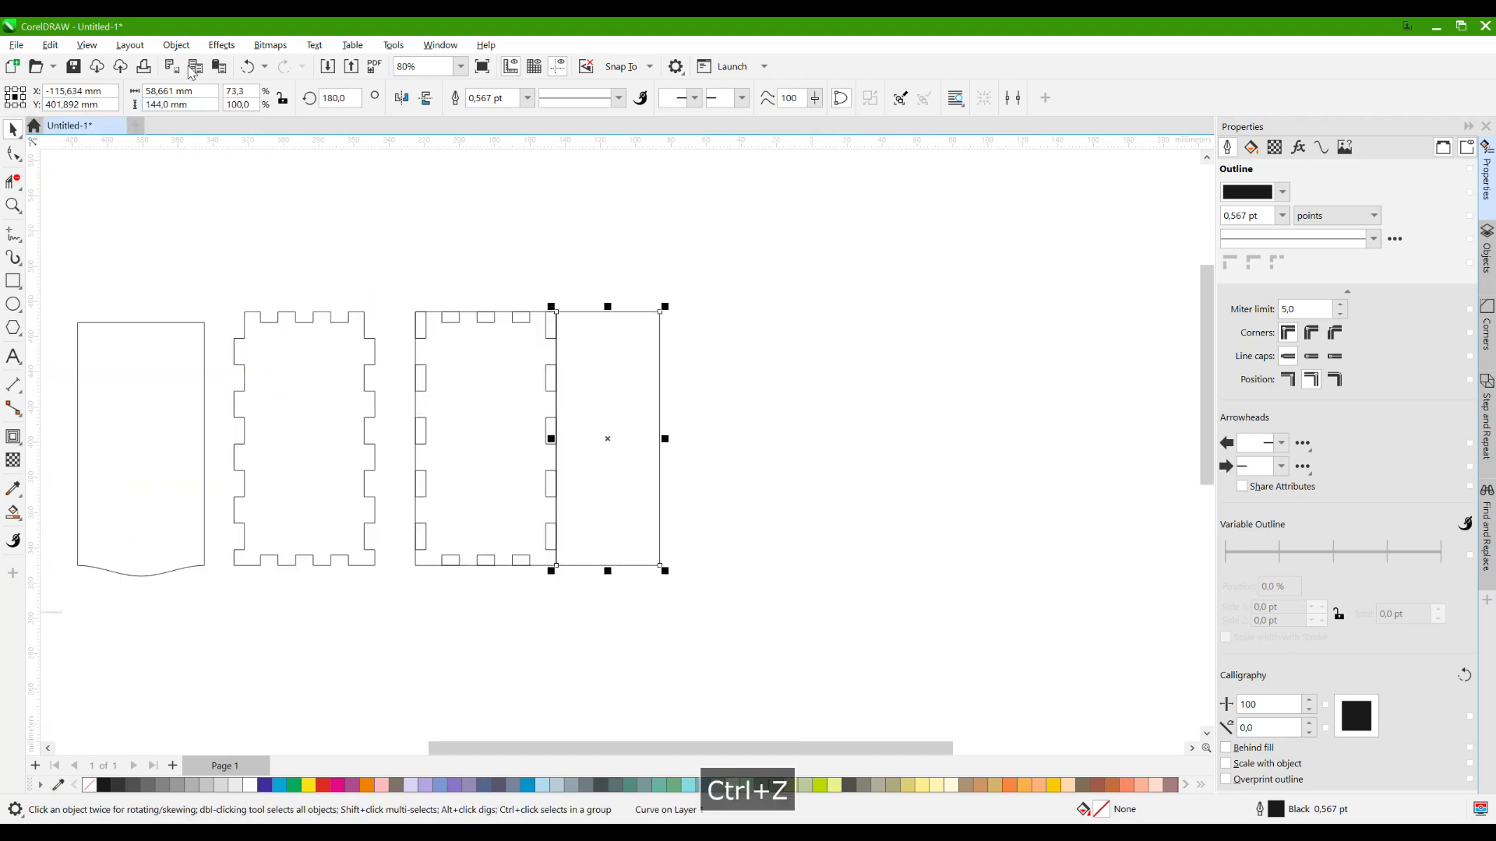
# Set the new rectangle's width to 100 mm and move it clear of the tabbed panel, to its right.
pyautogui.write('100')
pyautogui.press('Return')
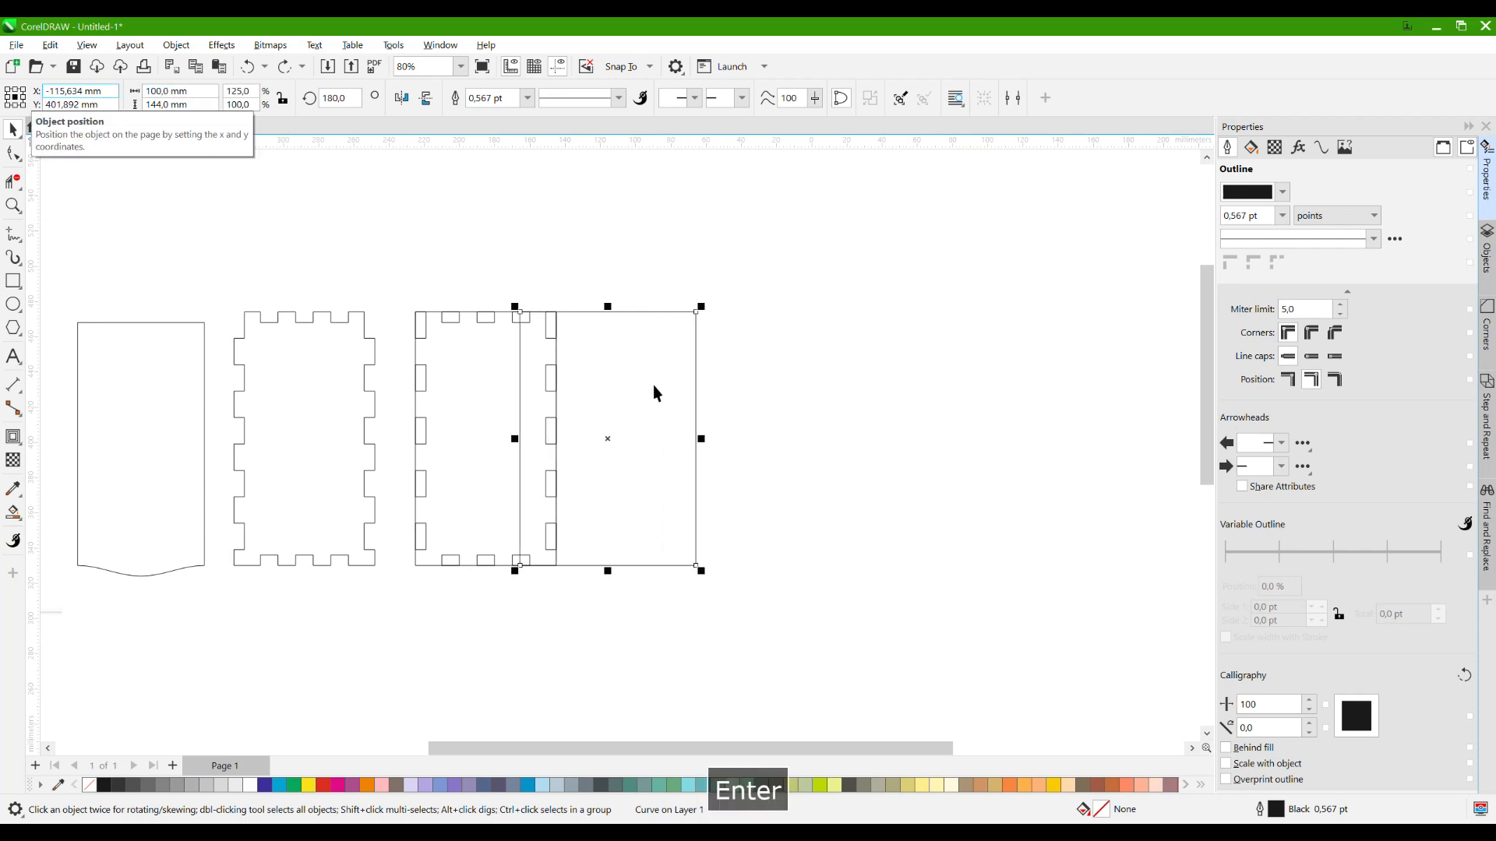
pyautogui.moveTo(519, 399); pyautogui.dragTo(608, 402)
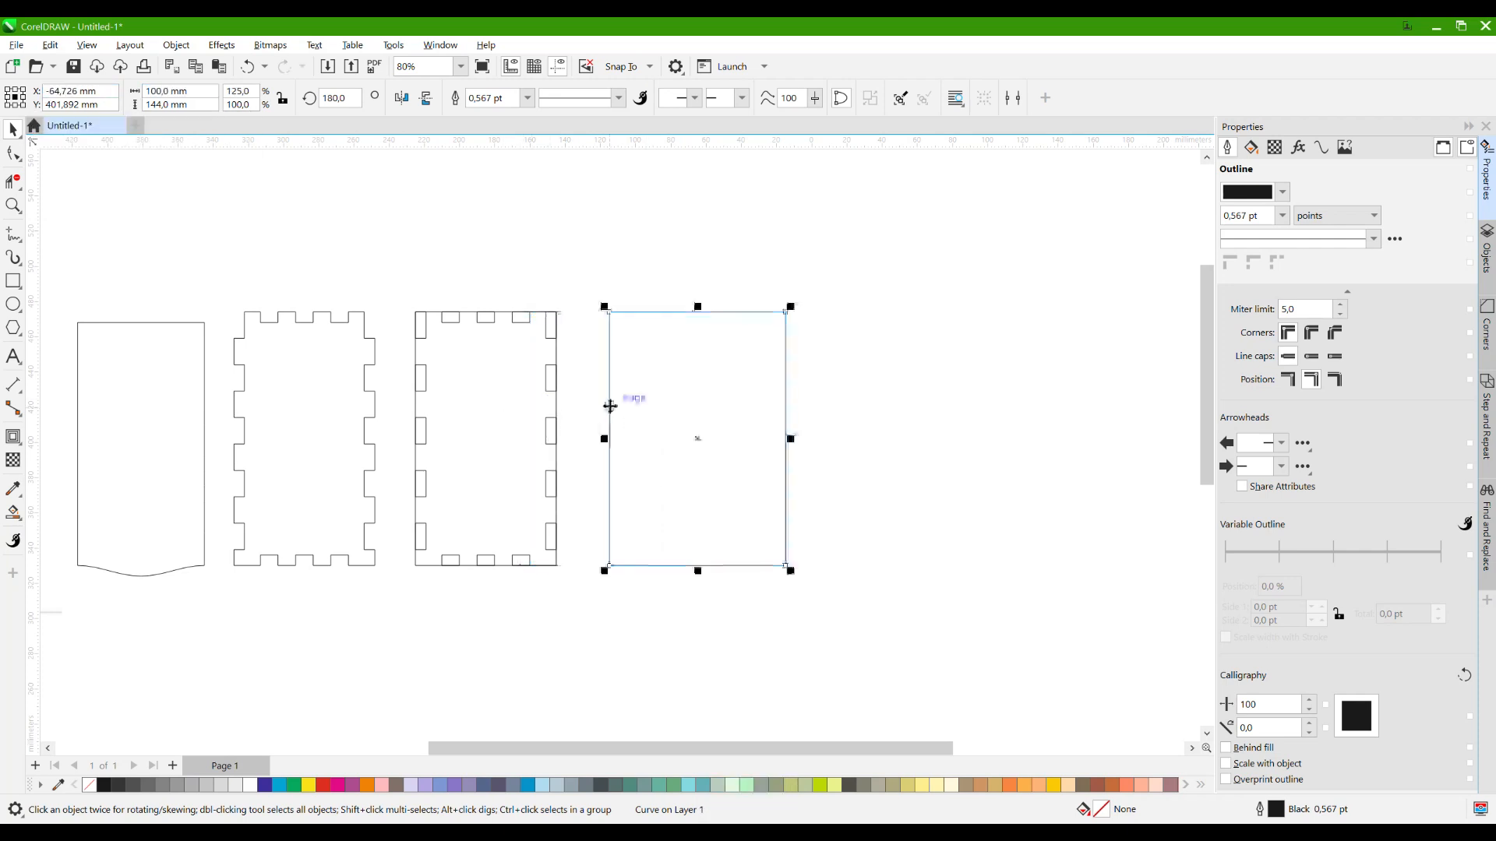
# Copy the five right-edge tabs of the tabbed panel to the outside of the new rectangle's left edge.
pyautogui.scroll(2, 610, 398)
pyautogui.moveTo(589, 260); pyautogui.dragTo(519, 639)
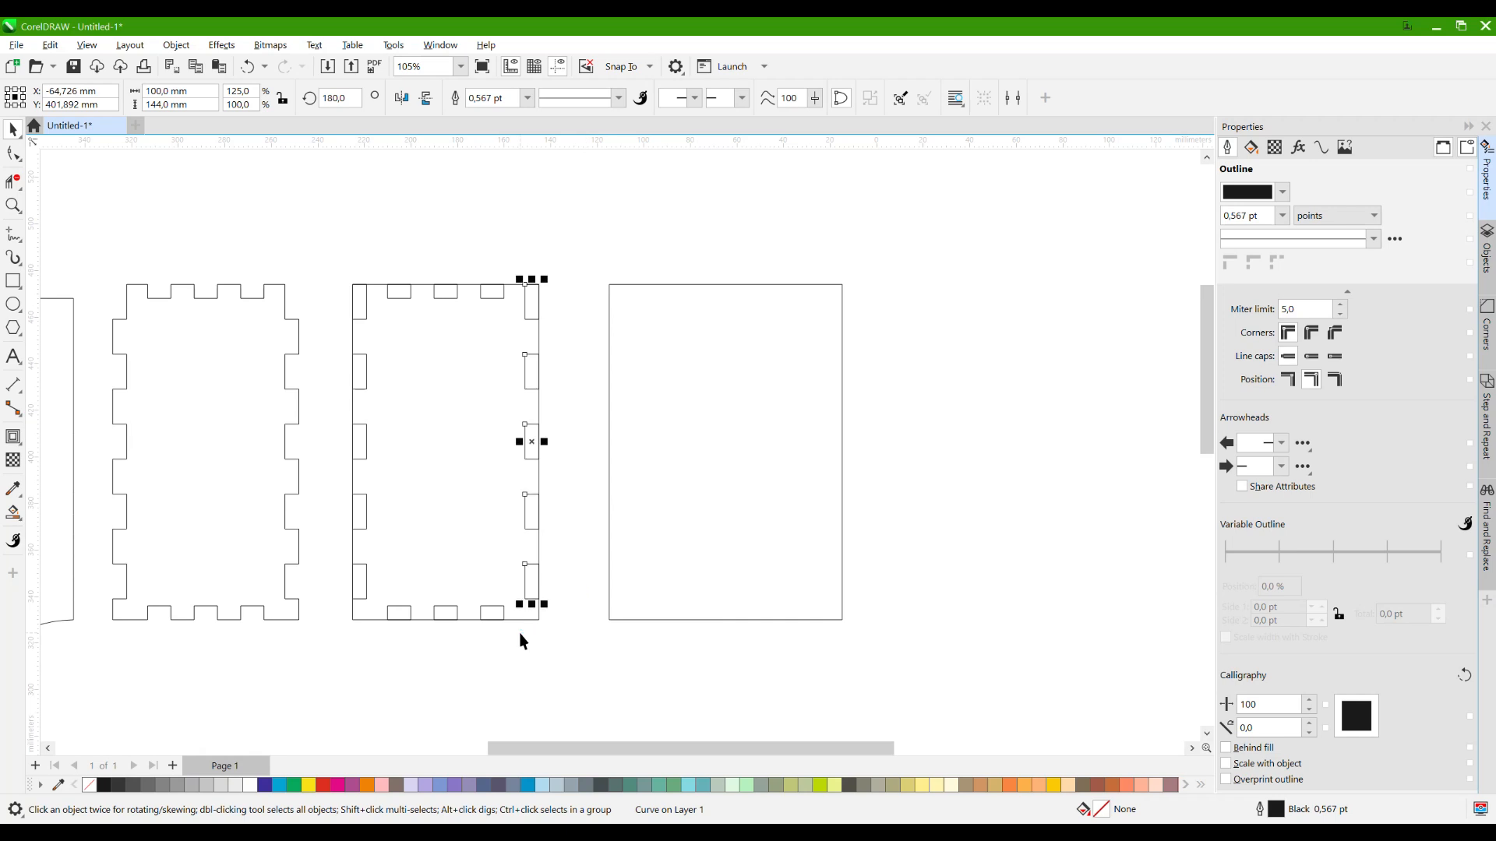
pyautogui.scroll(3, 533, 547)
pyautogui.moveTo(547, 498); pyautogui.dragTo(664, 496)
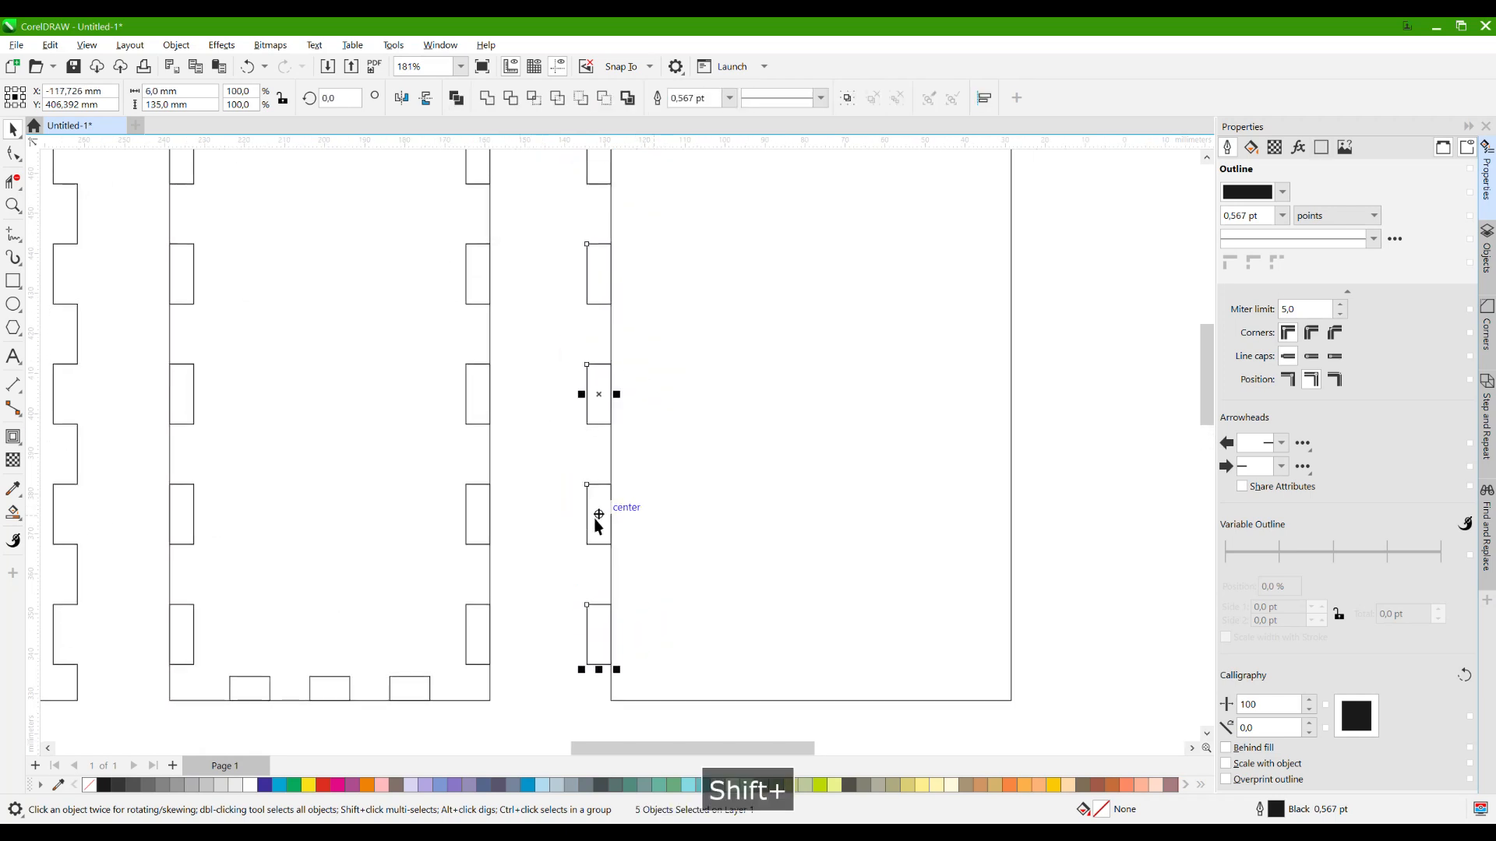
pyautogui.click(607, 468)
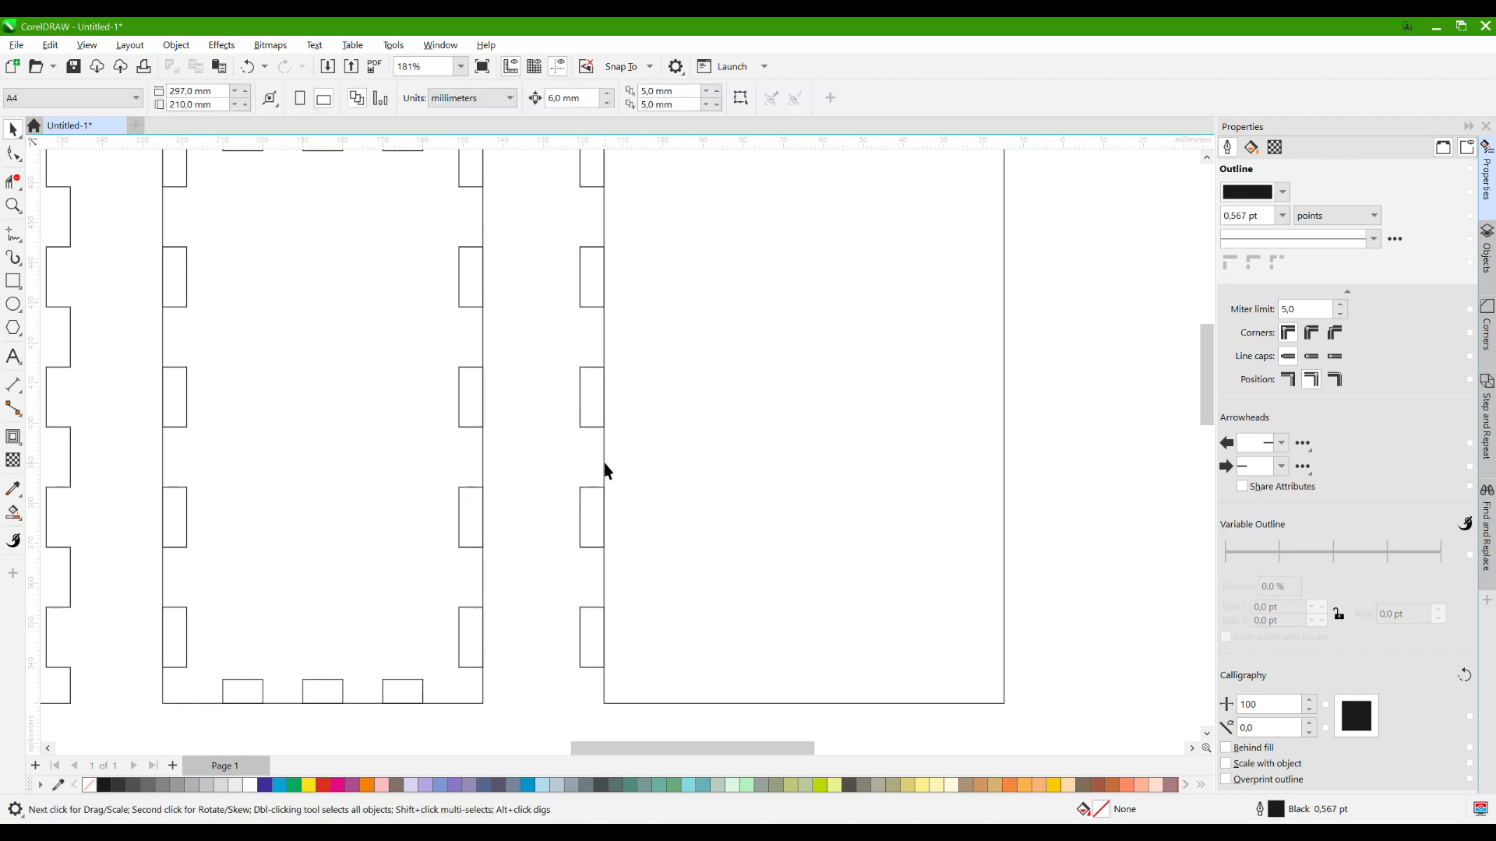
# Narrow the new rectangle from its right side so that it spans 100 mm together with its left-edge tabs.
pyautogui.click(597, 525)
pyautogui.moveTo(597, 525); pyautogui.dragTo(584, 525)
pyautogui.scroll(-2, 577, 456)
pyautogui.moveTo(577, 456); pyautogui.dragTo(661, 433)
pyautogui.click(567, 438)
pyautogui.scroll(-1, 586, 433)
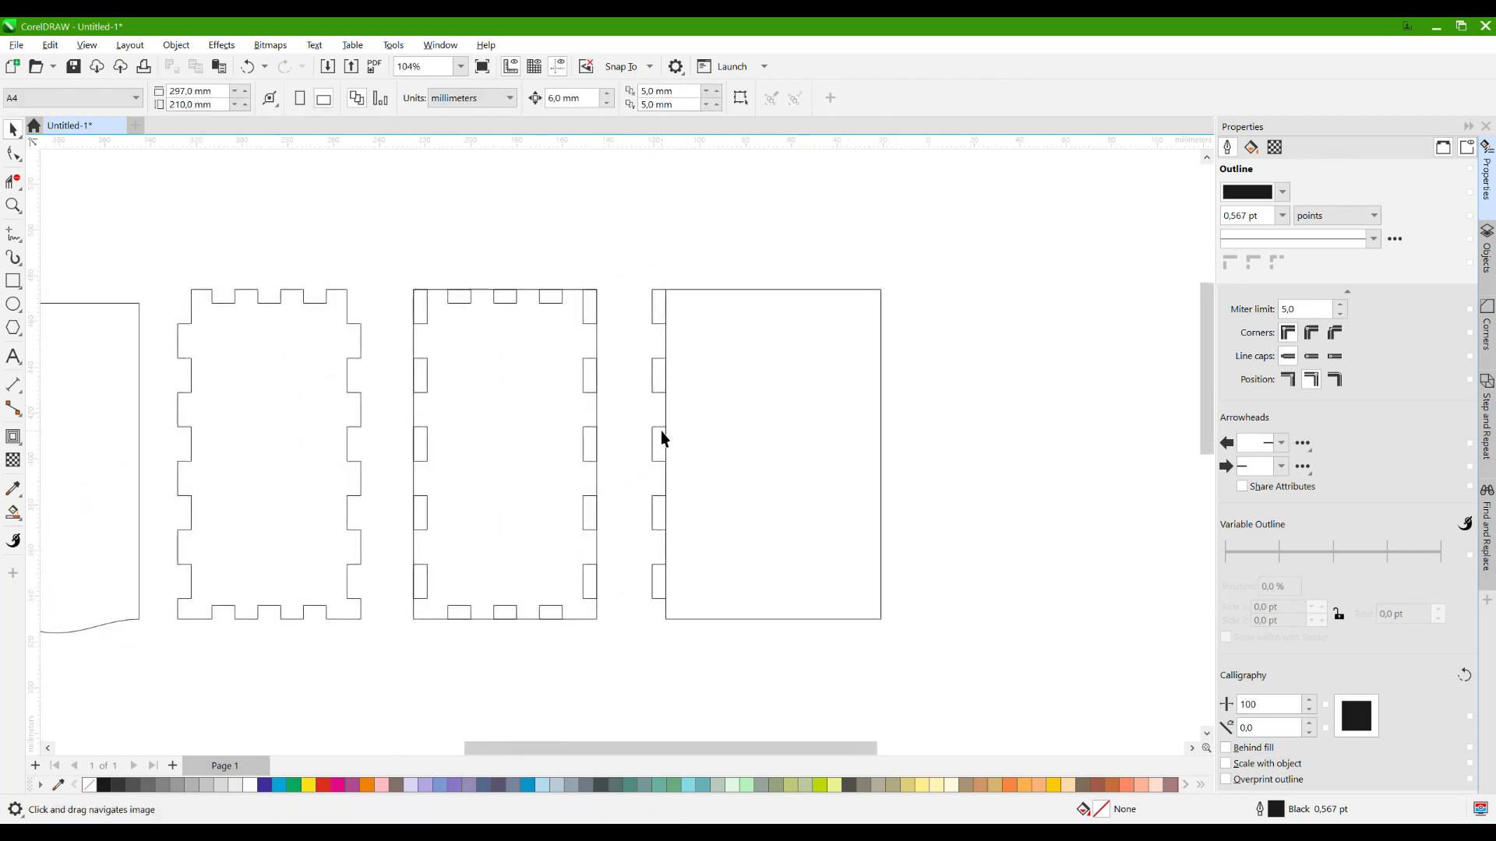
pyautogui.moveTo(949, 669); pyautogui.dragTo(949, 670)
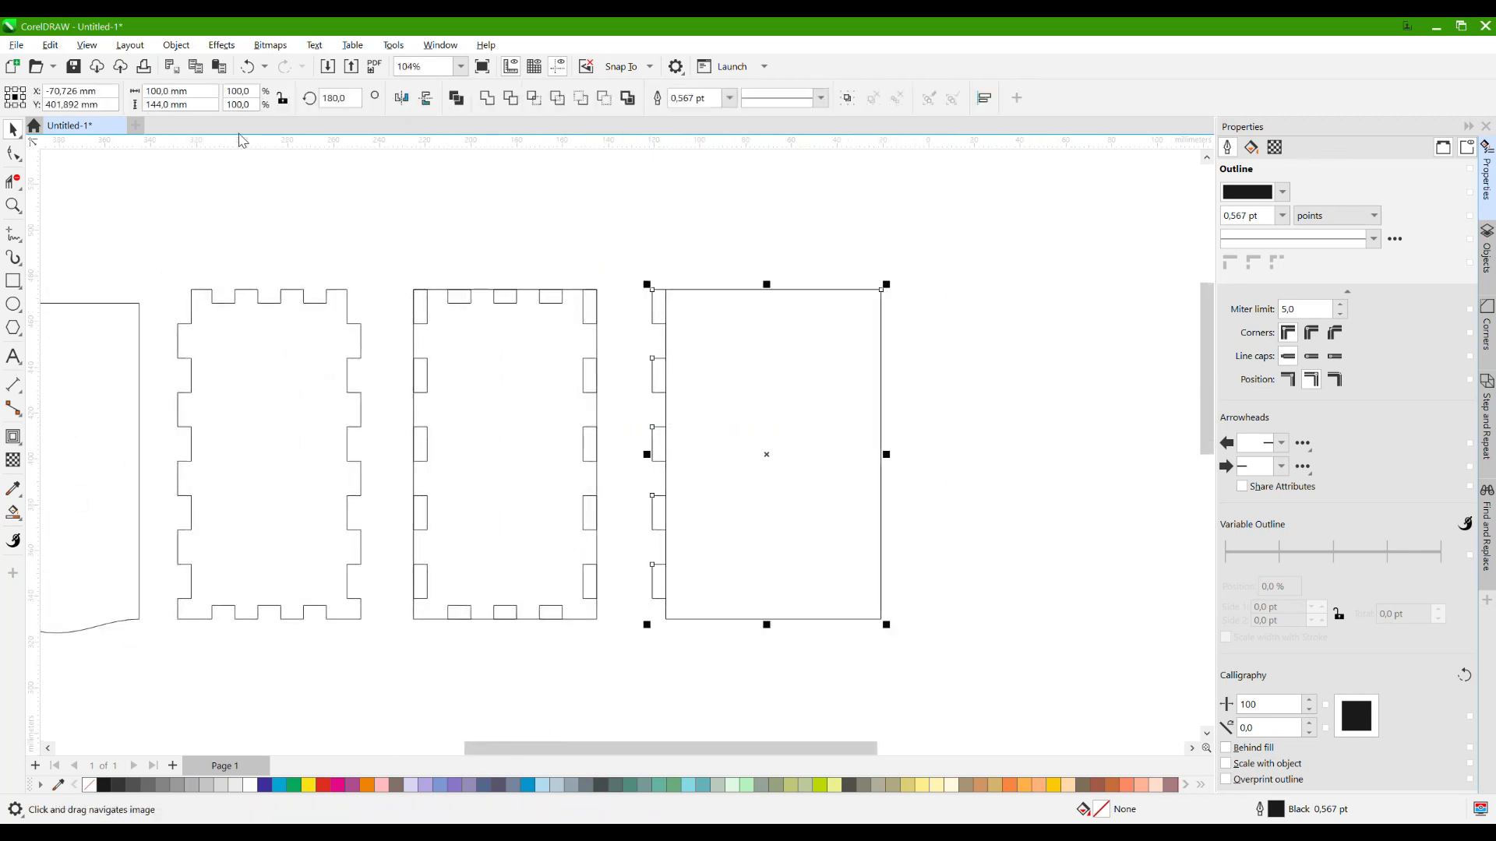
pyautogui.click(689, 248)
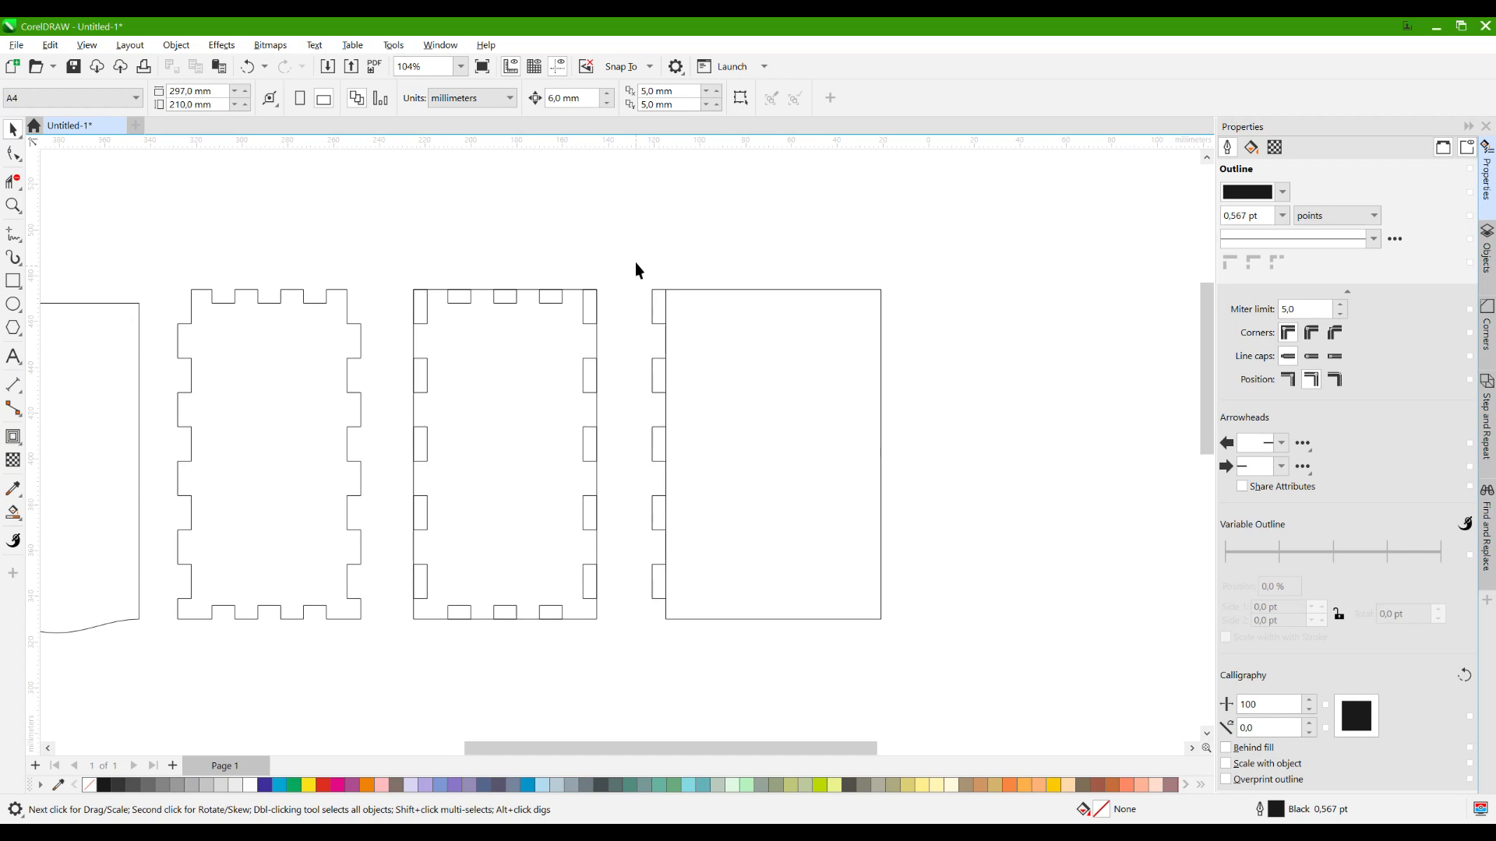
# Place a combined copy of the tabbed panel's three top-edge tabs horizontally centred inside the new rectangle's top edge.
pyautogui.scroll(1, 592, 269)
pyautogui.moveTo(568, 280); pyautogui.dragTo(798, 300)
pyautogui.scroll(1, 802, 278)
pyautogui.scroll(1, 759, 259)
pyautogui.keyDown('shift'); pyautogui.click(668, 301); pyautogui.keyUp('shift')
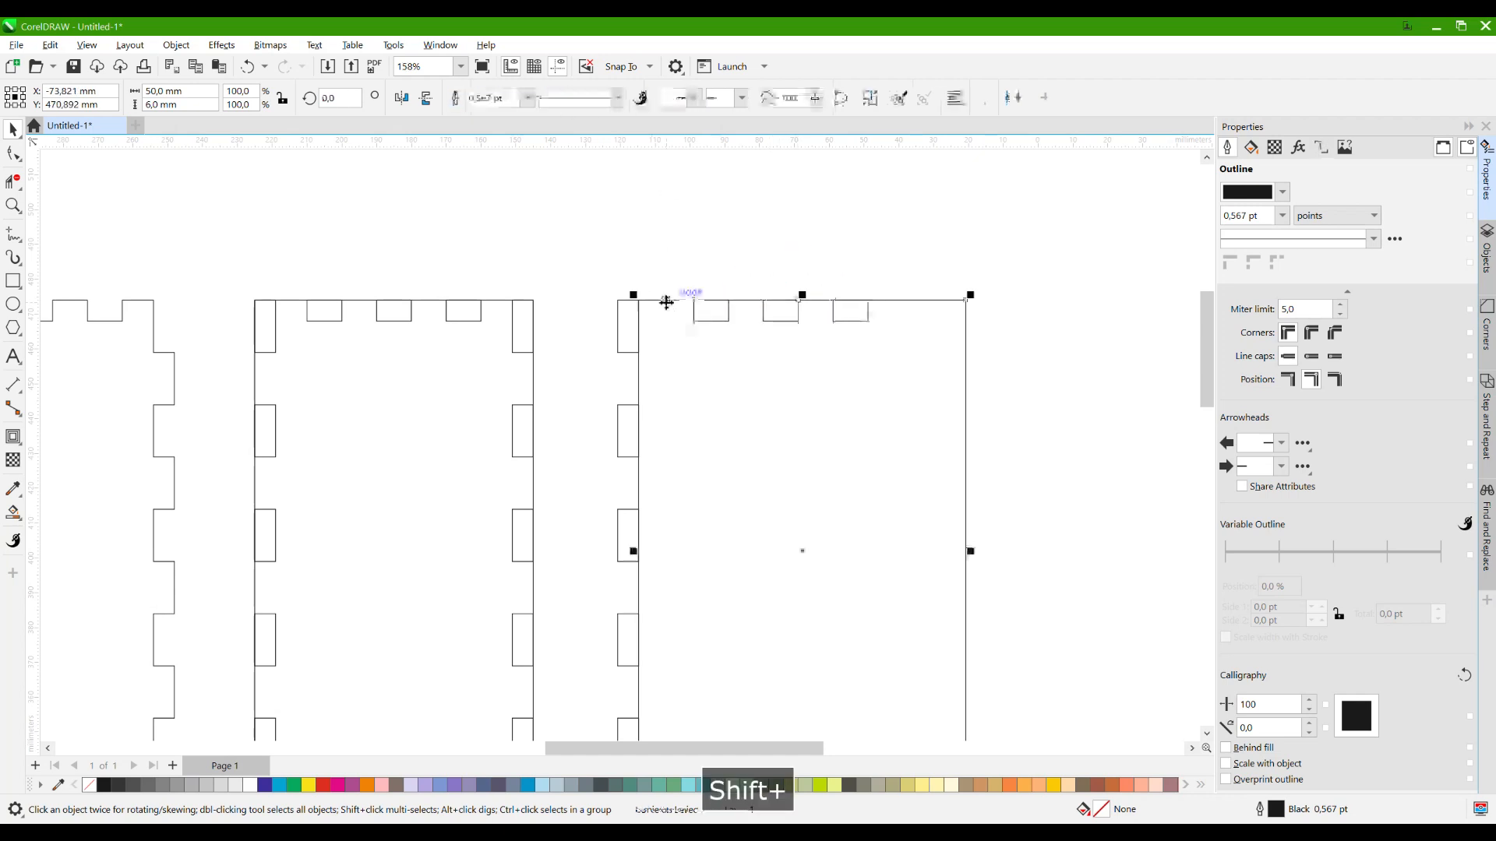
pyautogui.press('c')
pyautogui.moveTo(681, 256); pyautogui.dragTo(906, 350)
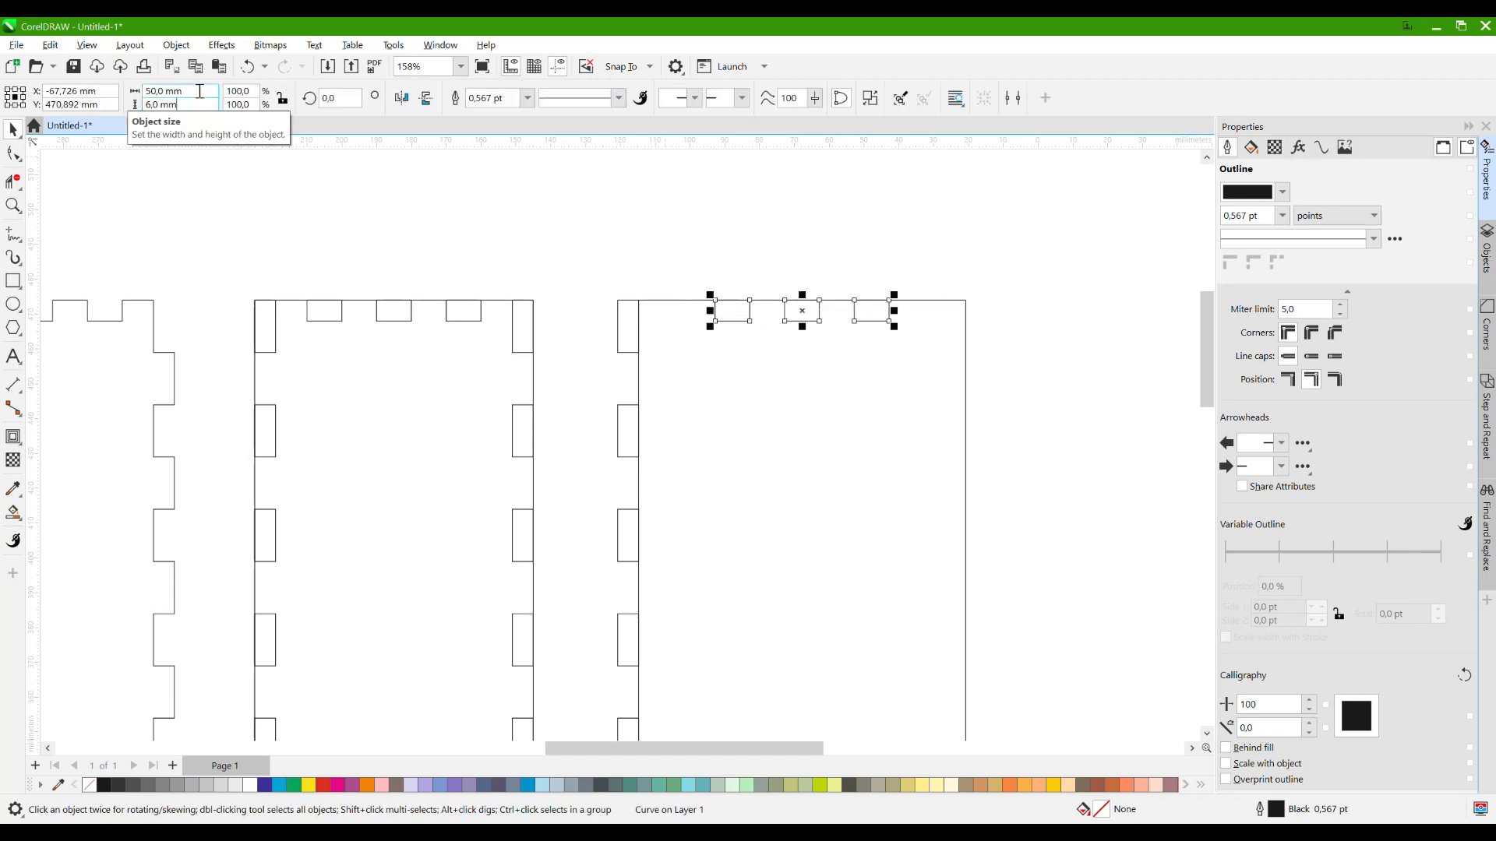
# Try widening the combined top-edge tabs to 62.5 mm and to 100 mm, undoing each change.
pyautogui.click(217, 89)
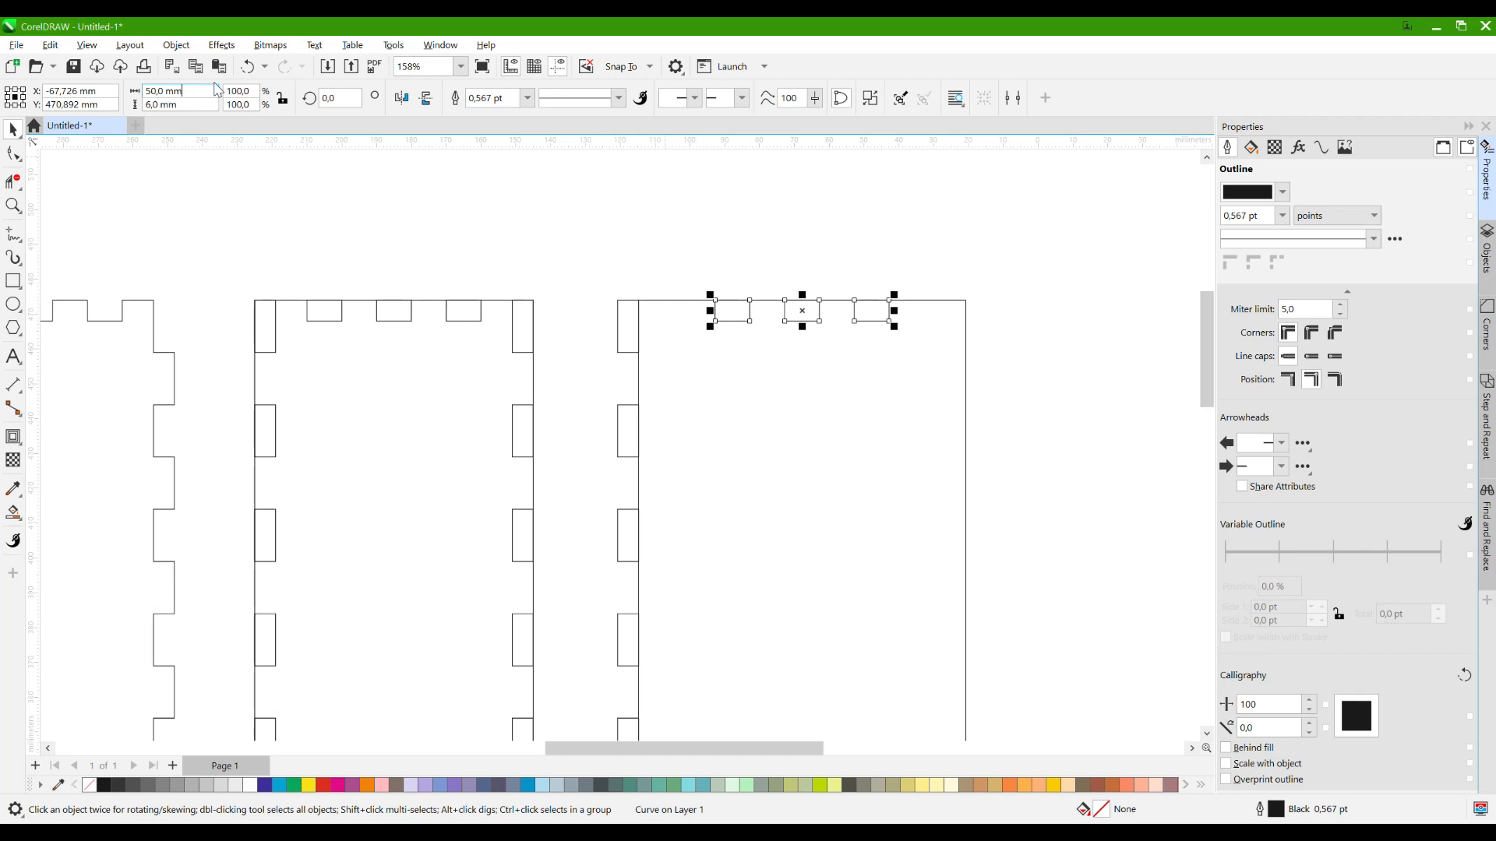
pyautogui.write('*,')
pyautogui.press('BackSpace')
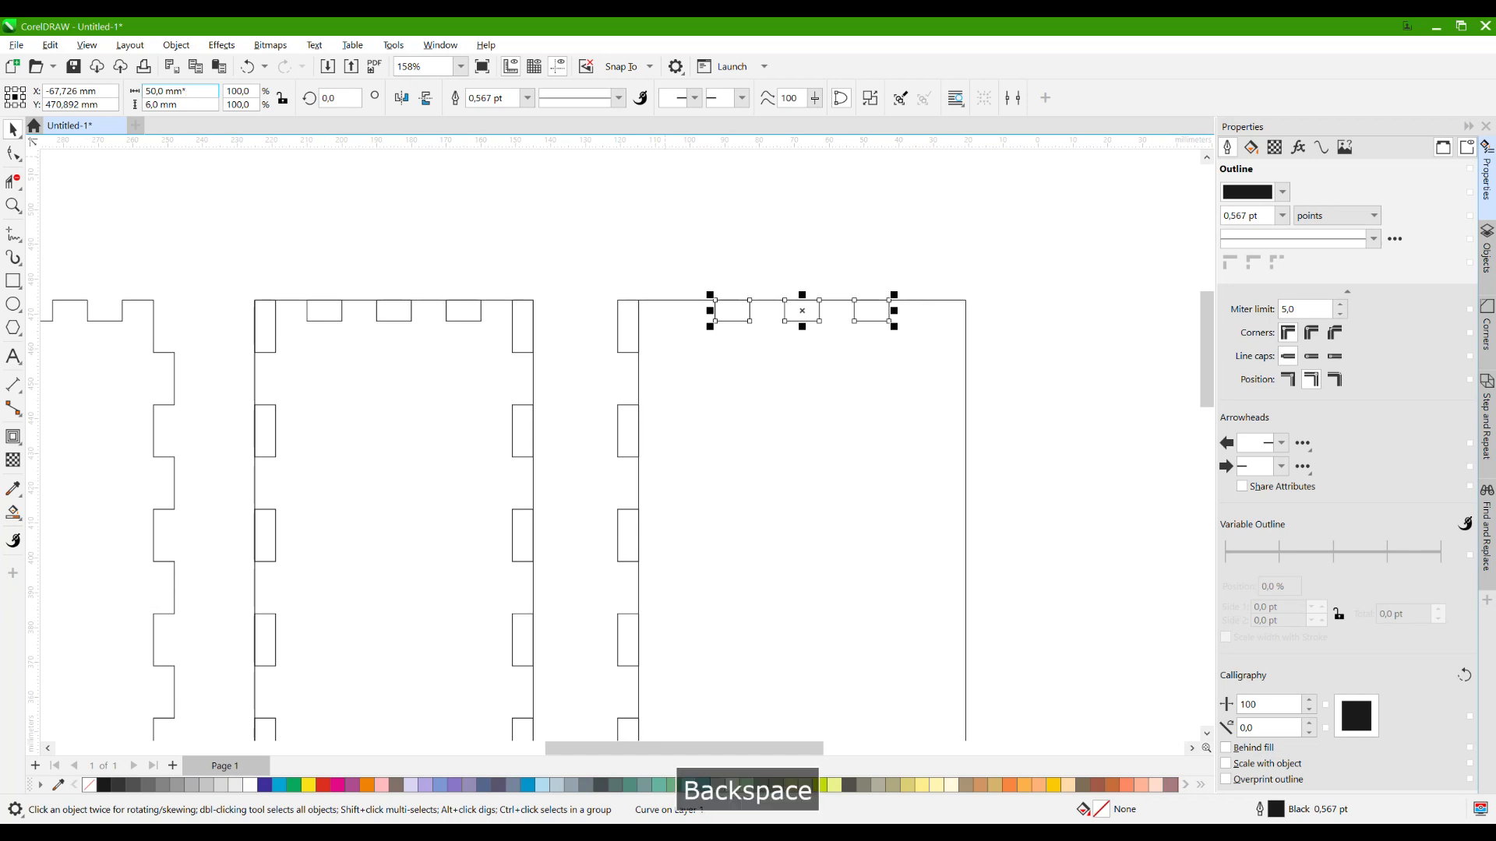
pyautogui.write('1,')
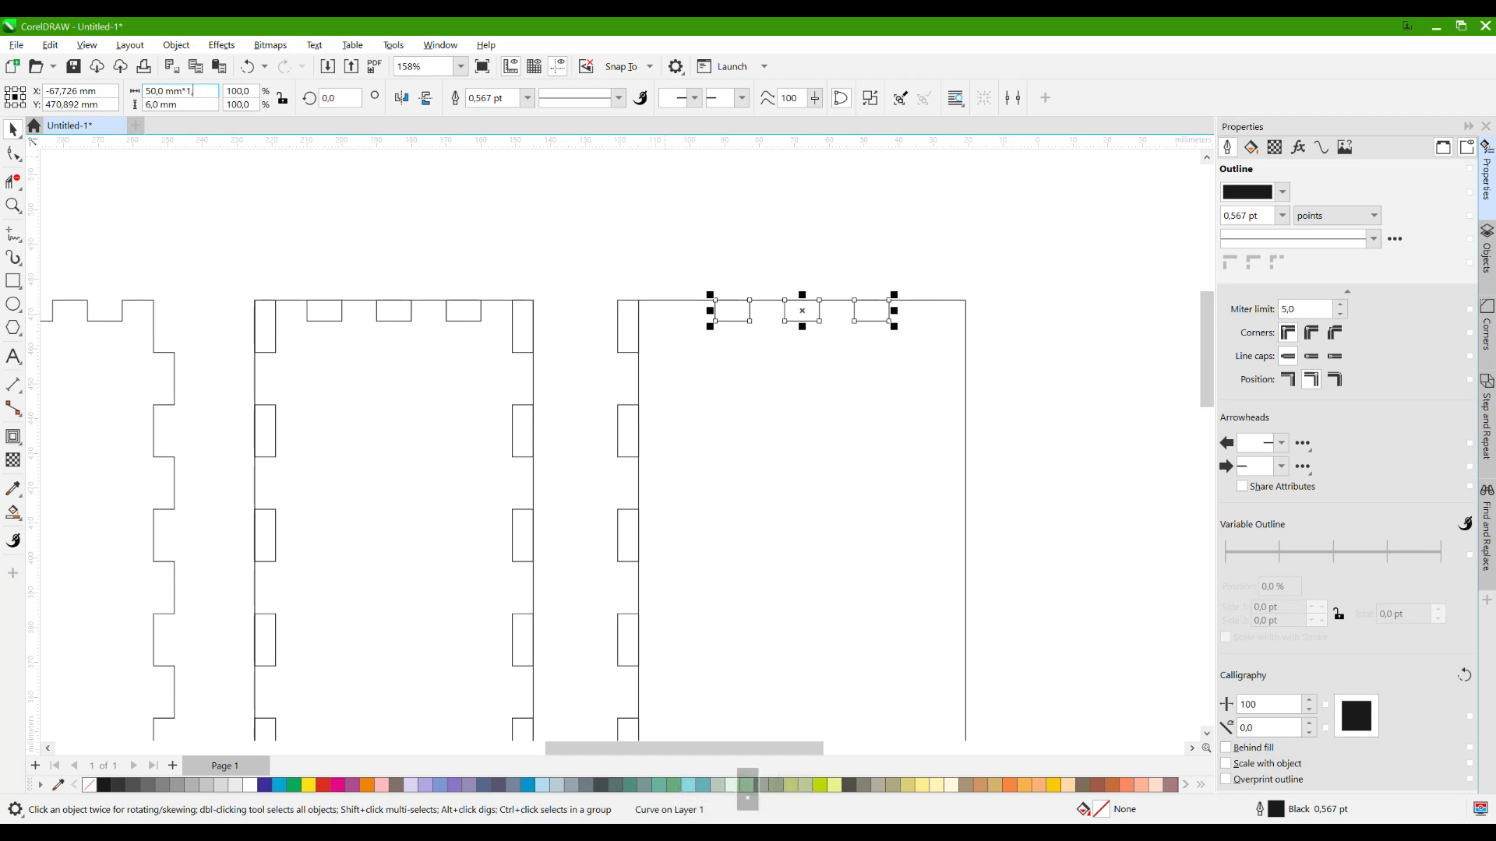
pyautogui.press('Return')
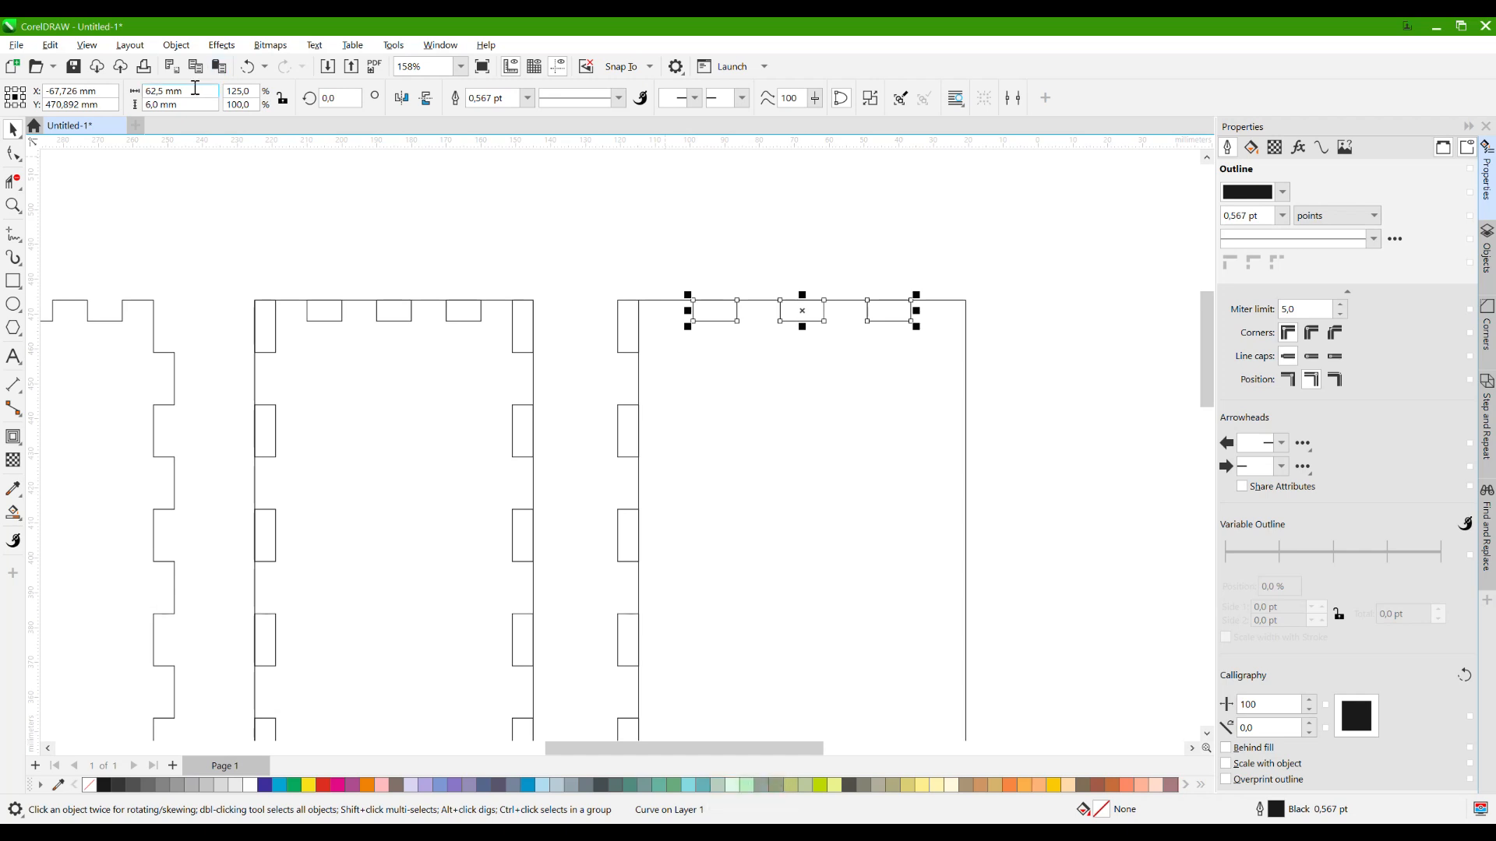
pyautogui.hotkey('ctrl', 'z')
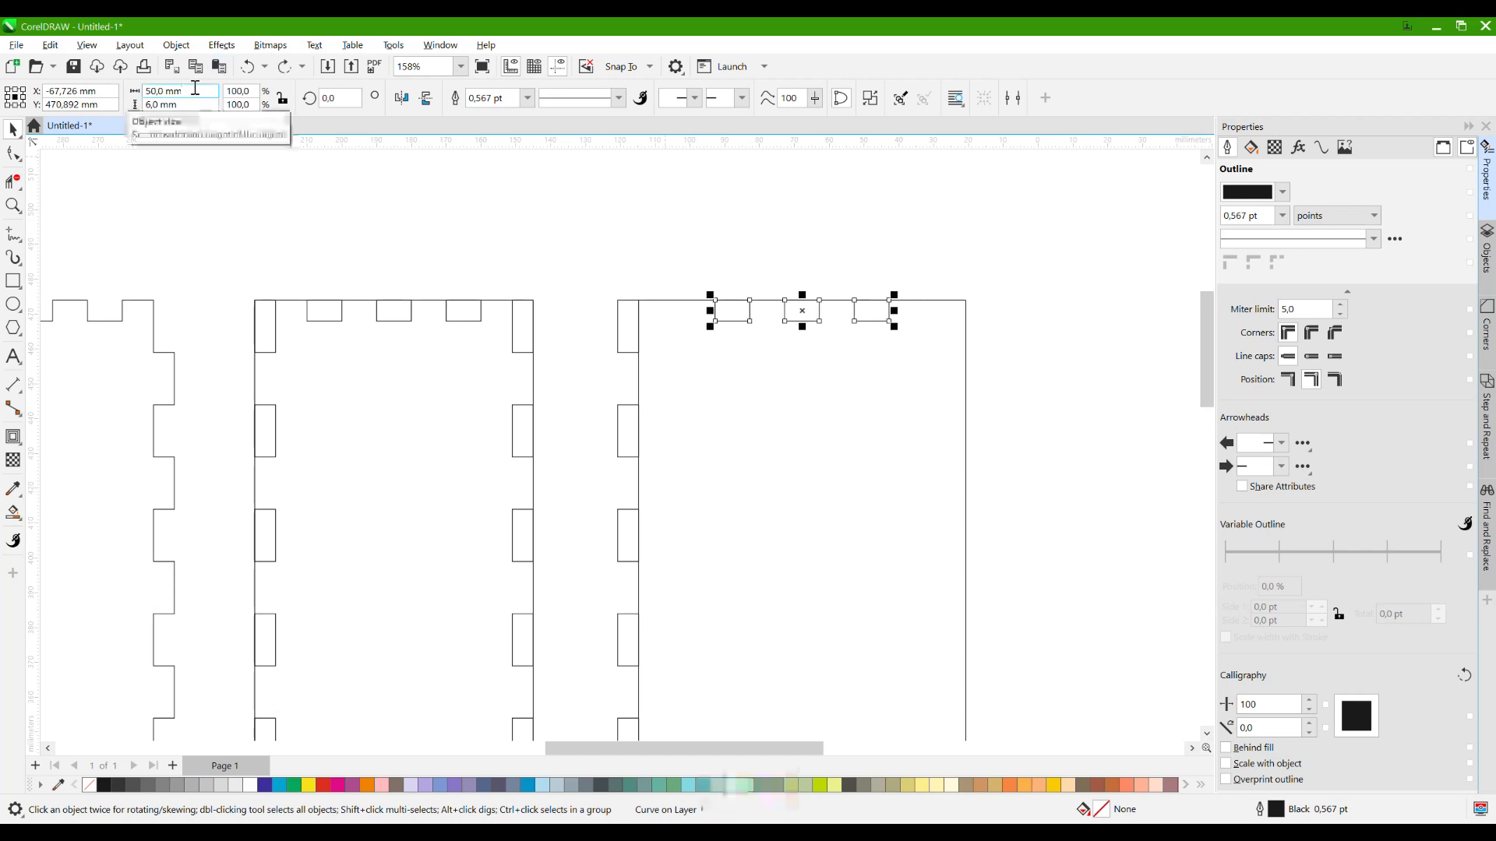
pyautogui.write('*2')
pyautogui.press('Return')
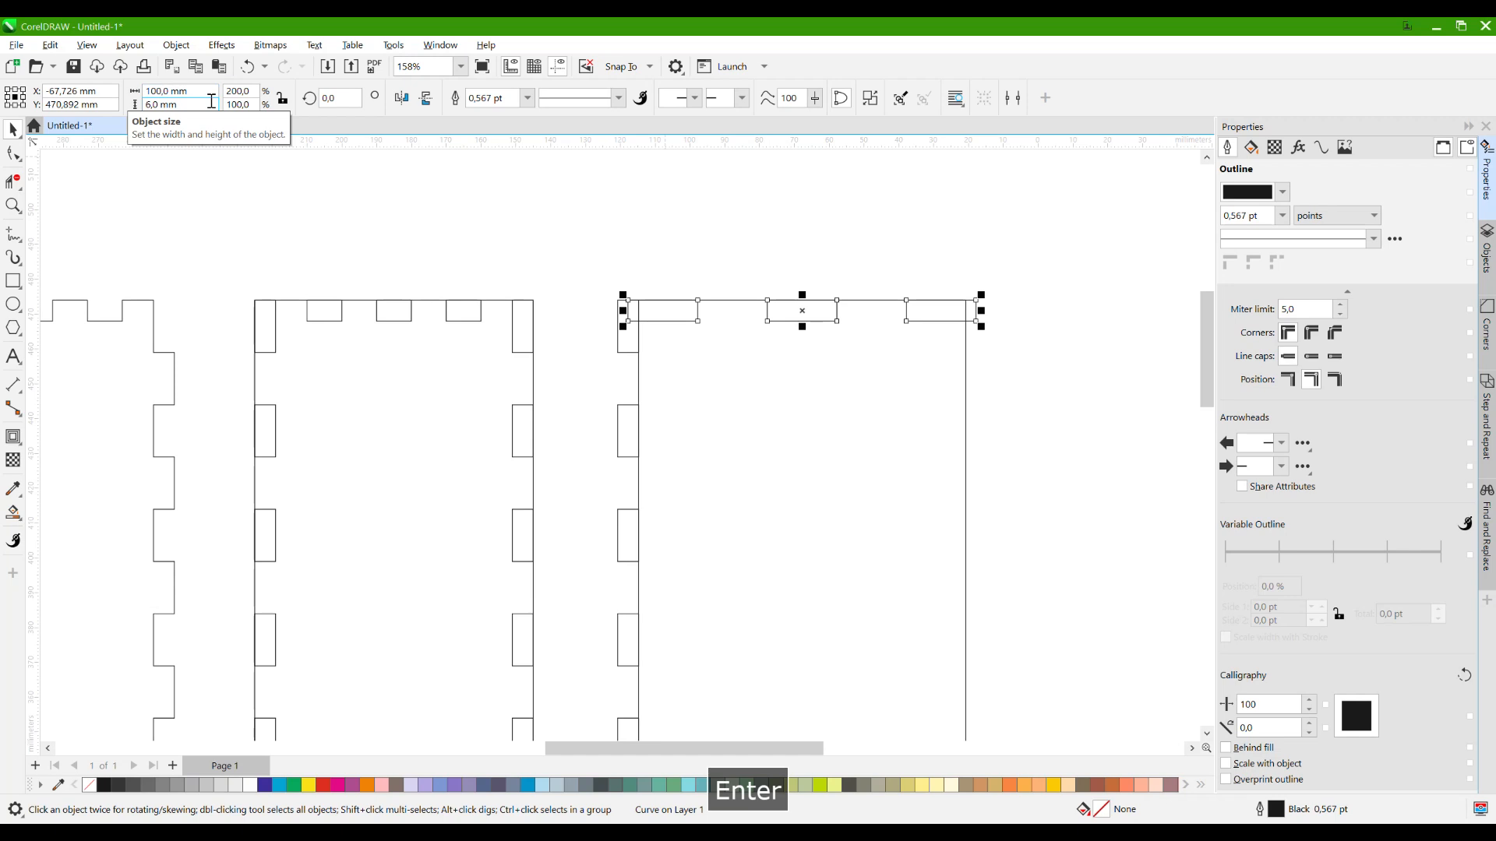
pyautogui.hotkey('ctrl', 'z')
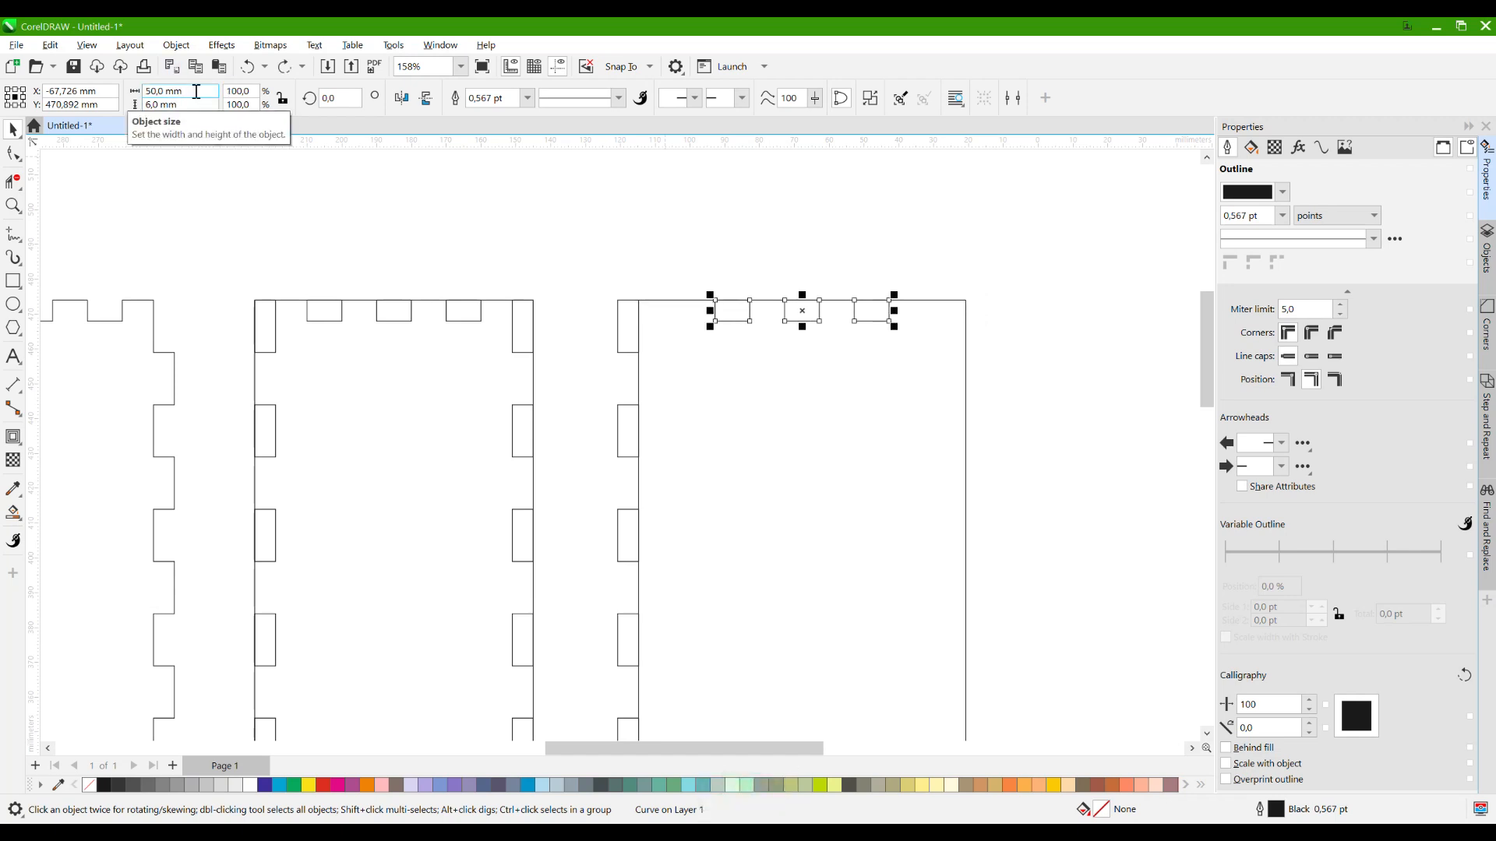
# Multiply the overall width of the combined top-edge tabs by 1.5 to make it 75 mm.
pyautogui.write('*1,5')
pyautogui.press('Return')
pyautogui.click(510, 222)
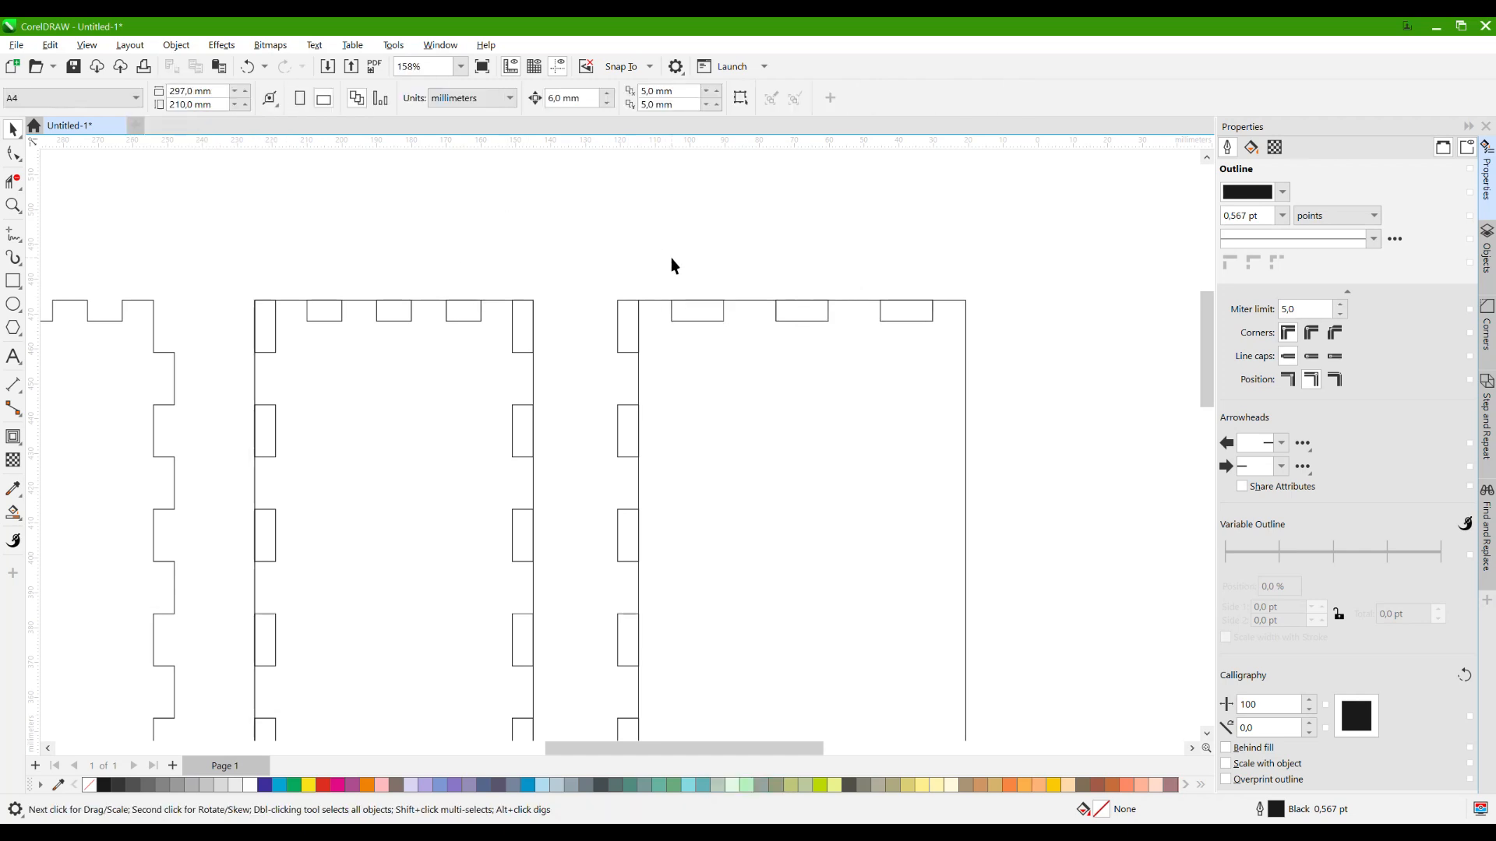
# Break the combined top-edge tabs apart and copy all three to the inside of the new rectangle's bottom edge.
pyautogui.scroll(-3, 721, 333)
pyautogui.click(675, 343)
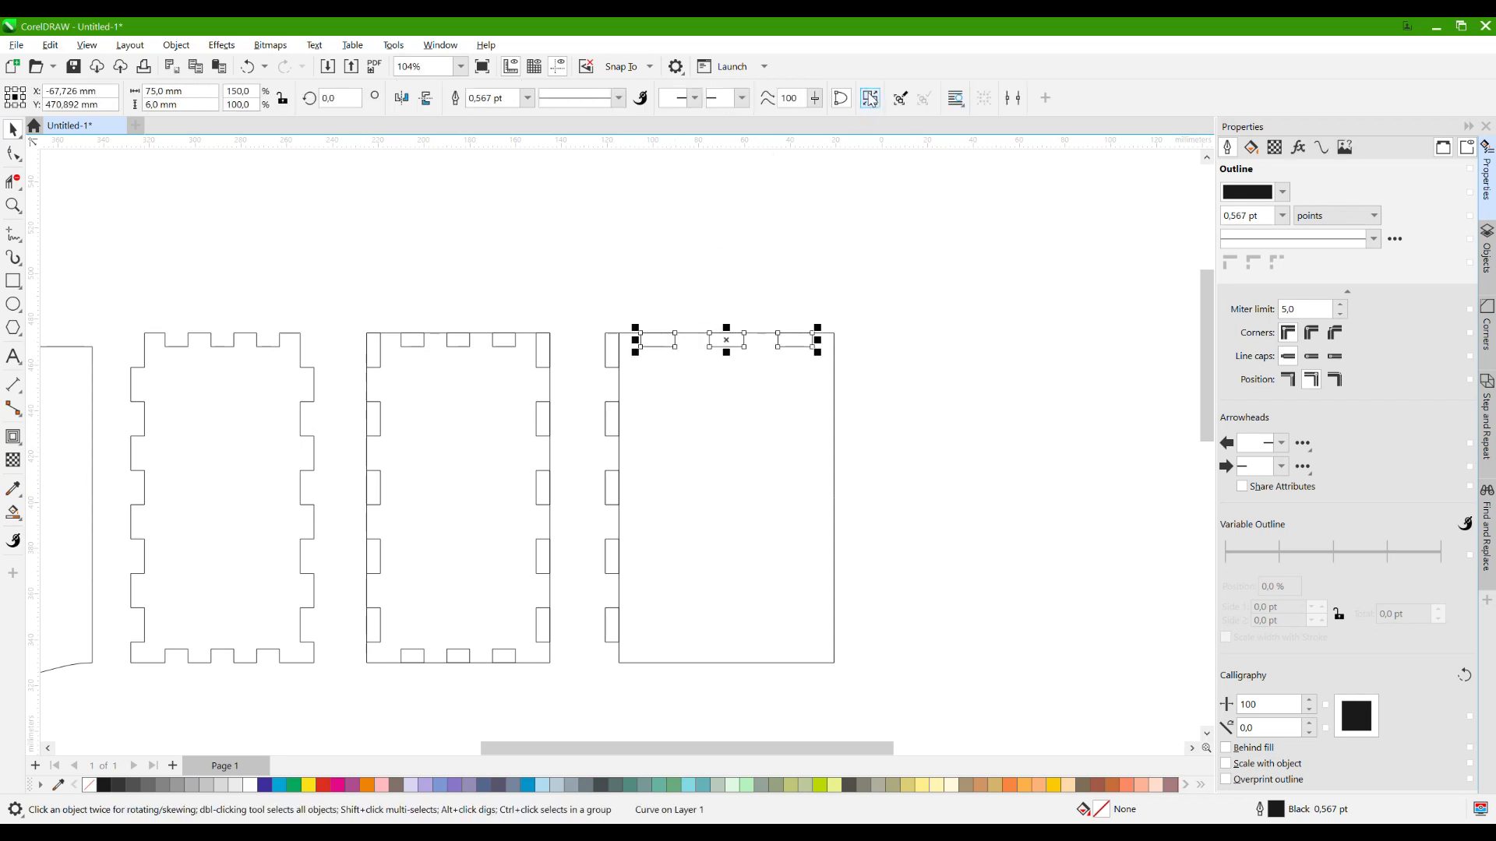
pyautogui.click(787, 294)
pyautogui.moveTo(868, 273); pyautogui.dragTo(628, 376)
pyautogui.moveTo(618, 311); pyautogui.dragTo(581, 215)
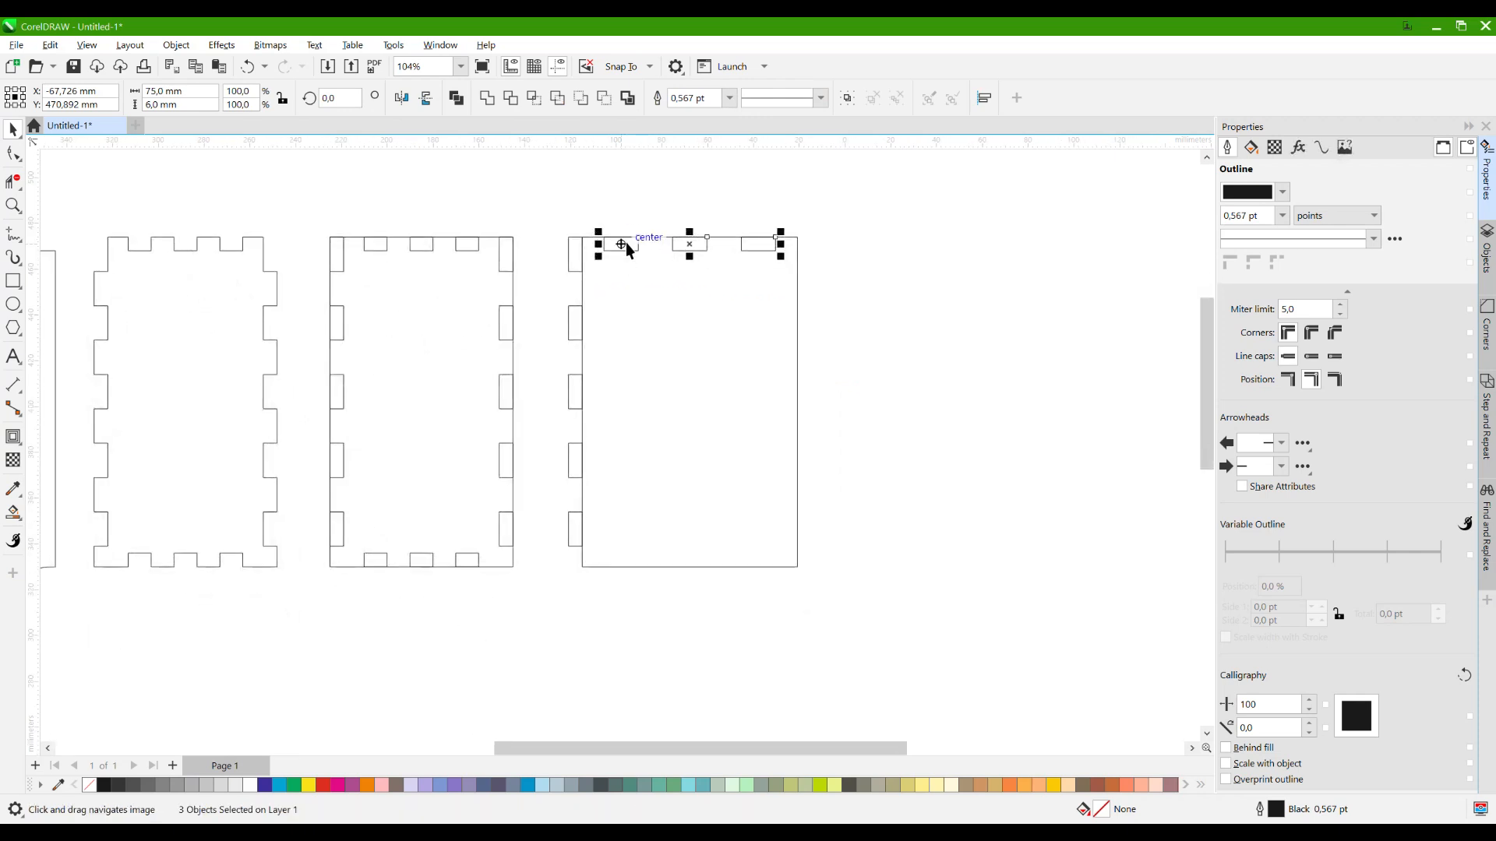
pyautogui.moveTo(627, 238); pyautogui.dragTo(629, 565)
pyautogui.click(794, 555)
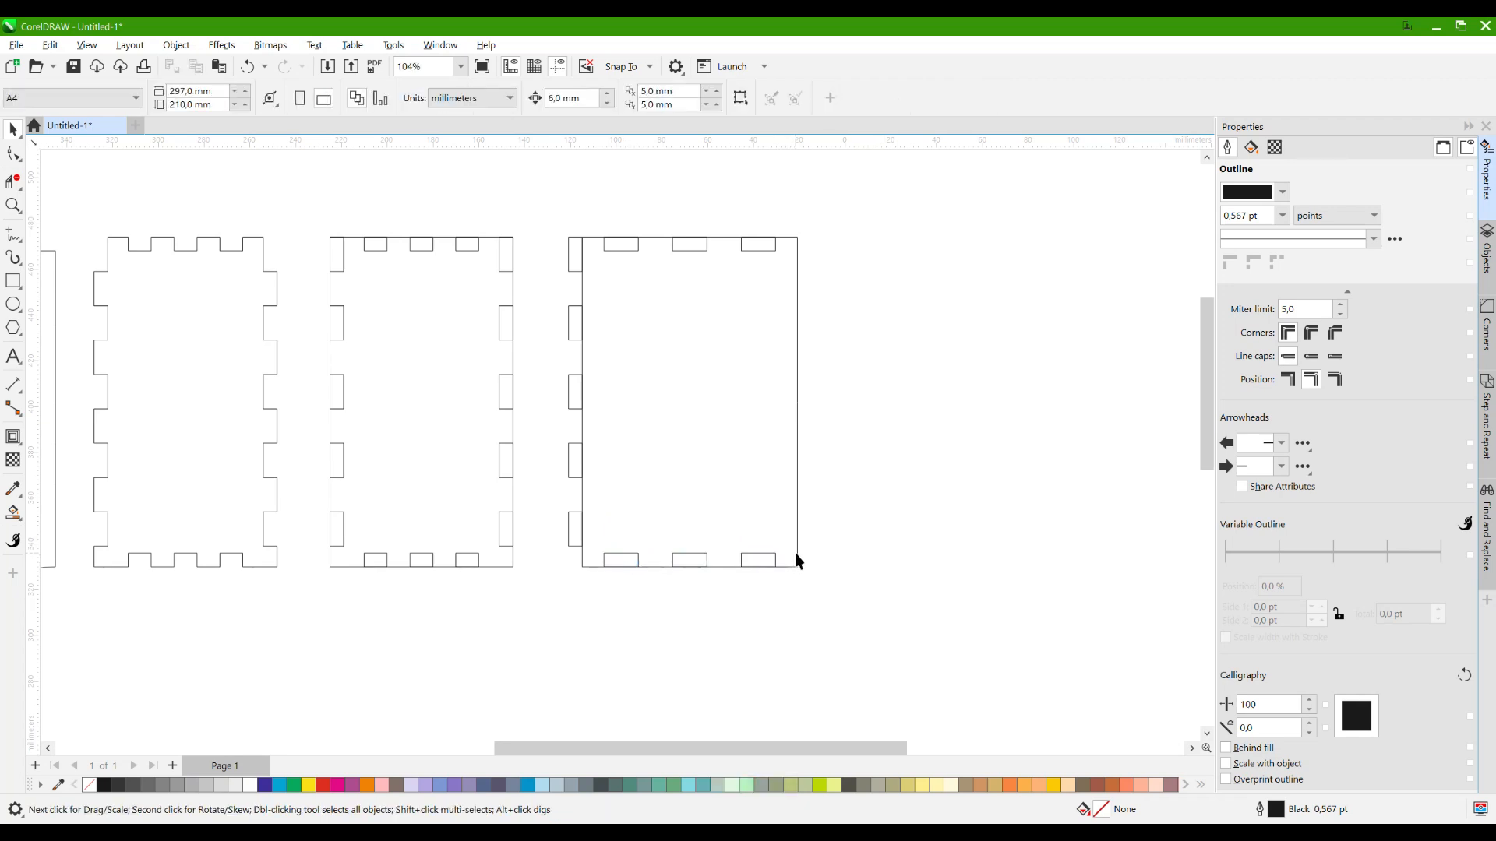
# Shorten the new rectangle at its top and bottom so both rows of tabs sit outside its edges.
pyautogui.click(701, 562)
pyautogui.scroll(3, 693, 568)
pyautogui.moveTo(700, 568); pyautogui.dragTo(705, 536)
pyautogui.click(645, 610)
pyautogui.scroll(-3, 623, 563)
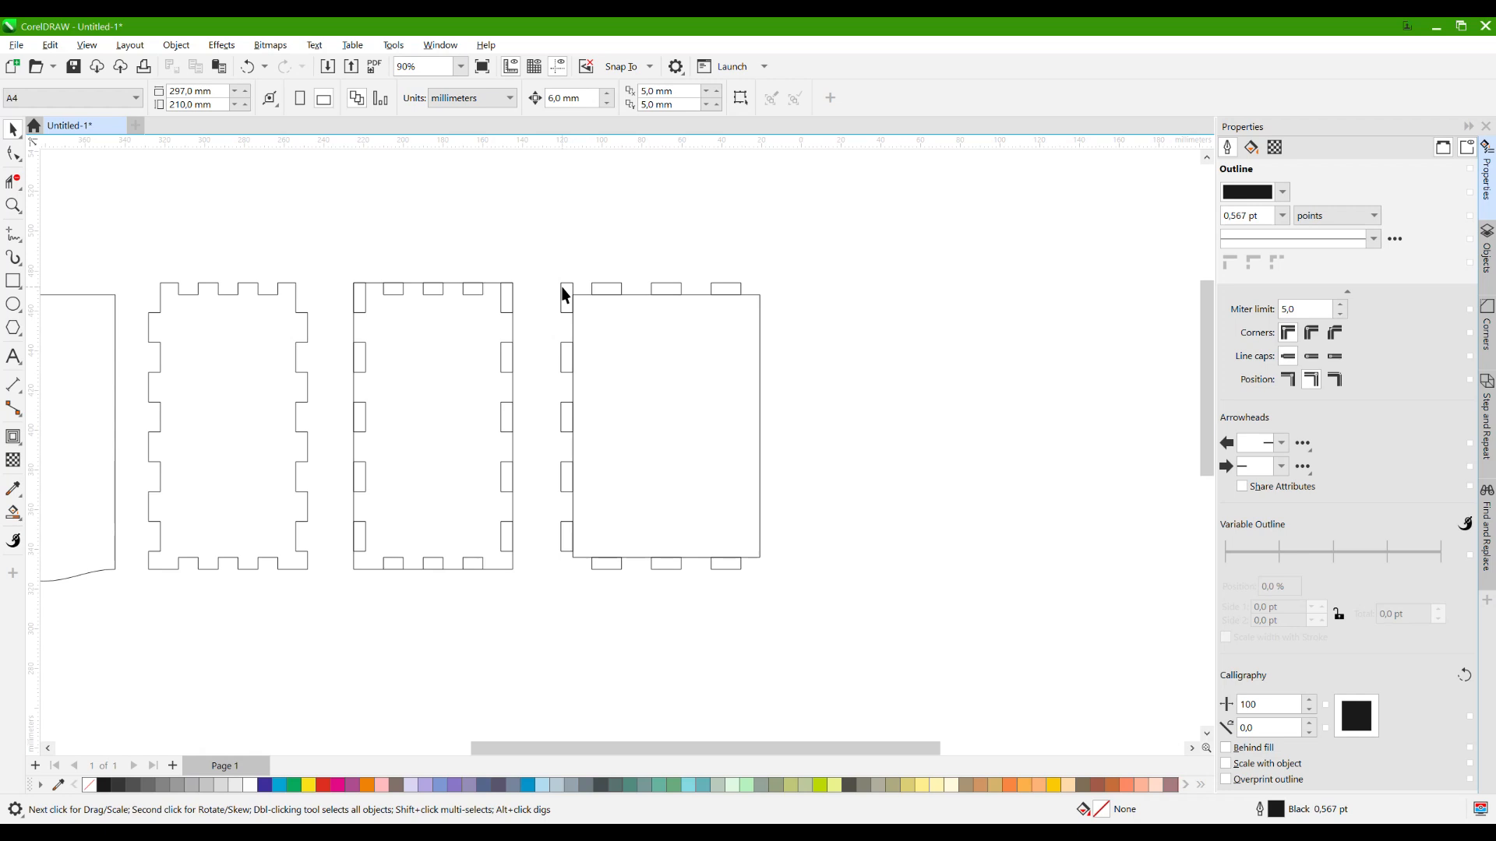
# Combine the five left-edge tabs and centre them vertically on the new rectangle.
pyautogui.moveTo(577, 596); pyautogui.dragTo(576, 596)
pyautogui.scroll(1, 549, 349)
pyautogui.hotkey('ctrl', 'l')
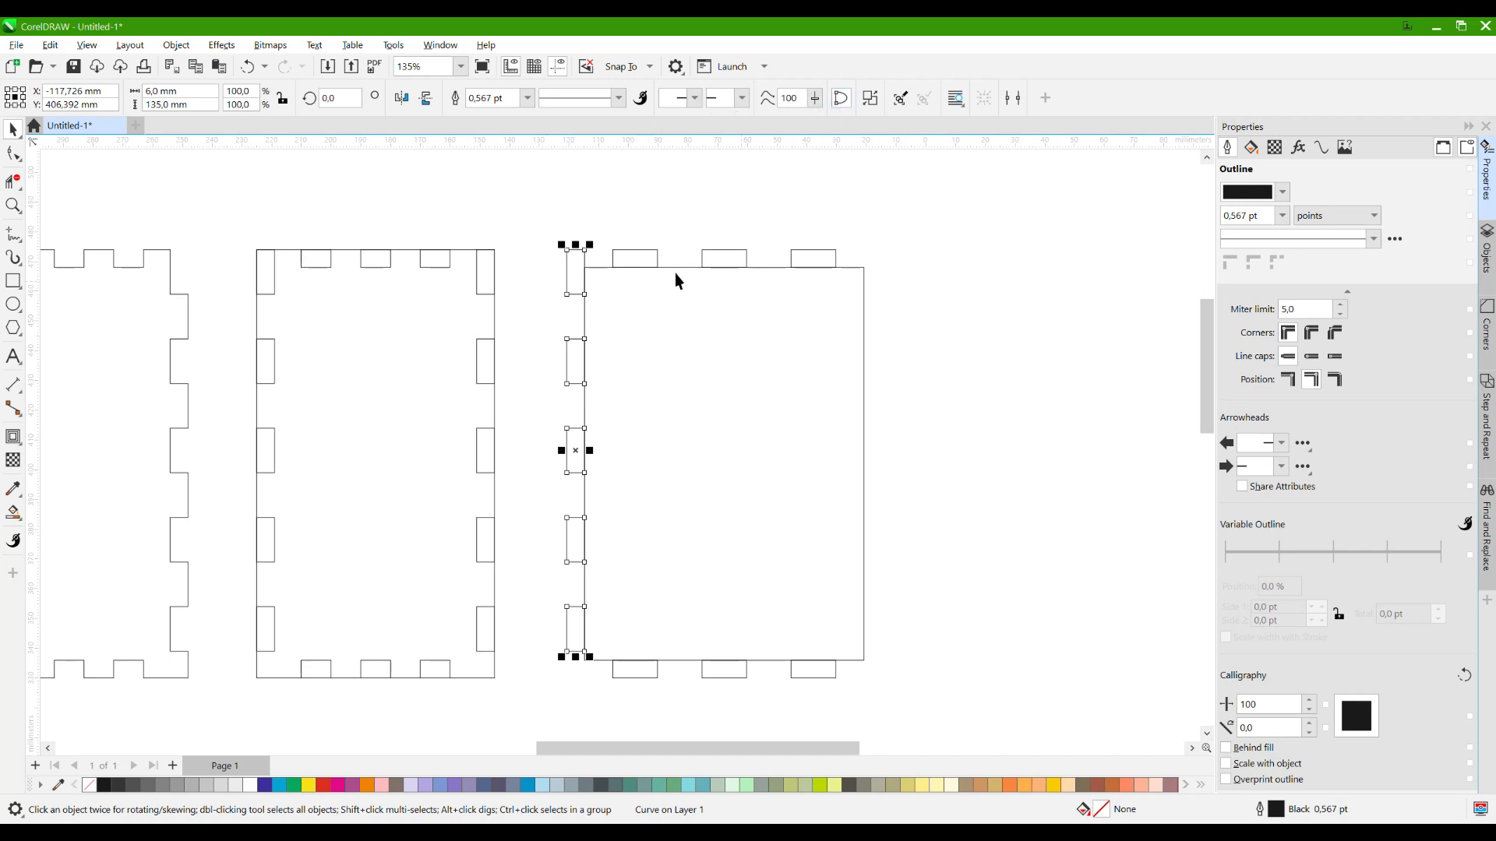
pyautogui.keyDown('shift'); pyautogui.click(675, 268); pyautogui.keyUp('shift')
pyautogui.press('e')
pyautogui.moveTo(552, 245); pyautogui.dragTo(605, 673)
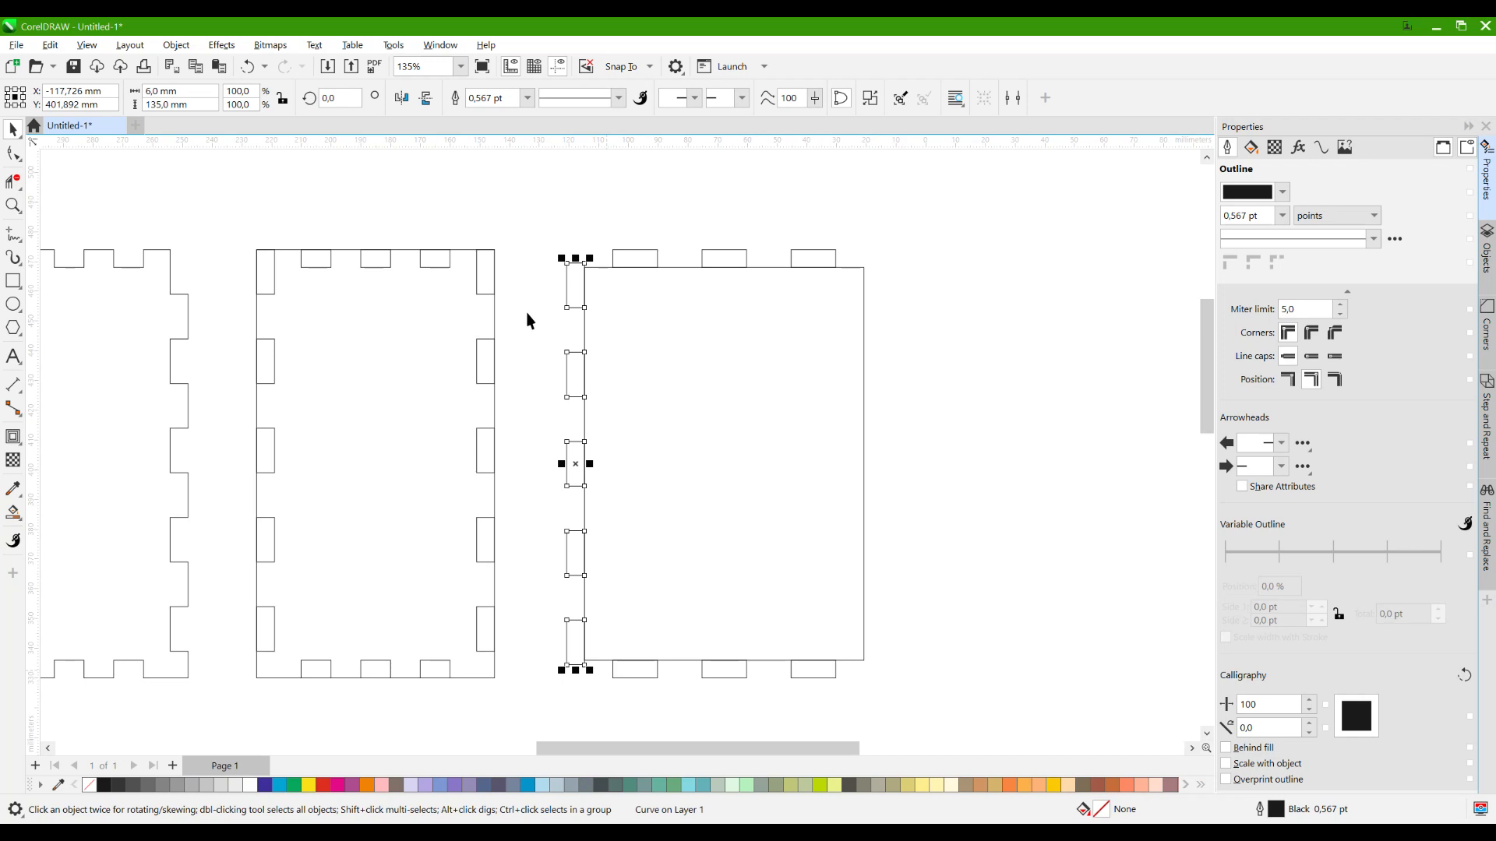
# Set the overall height of the combined left-edge tabs to 125 mm, and reduce it by 5 mm to 120 mm.
pyautogui.click(209, 104)
pyautogui.write('125')
pyautogui.press('Return')
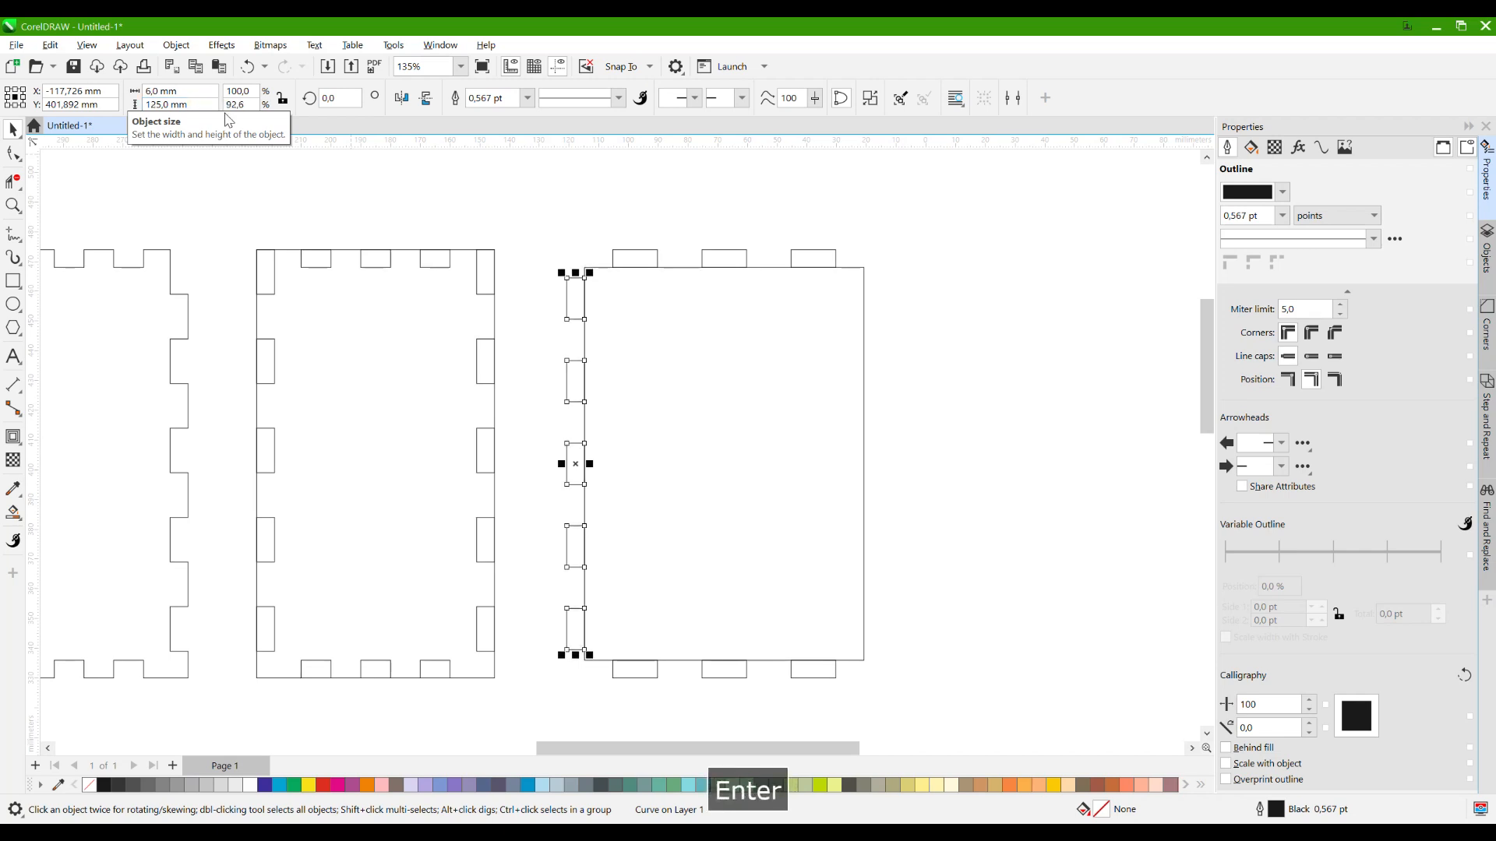
pyautogui.write('-')
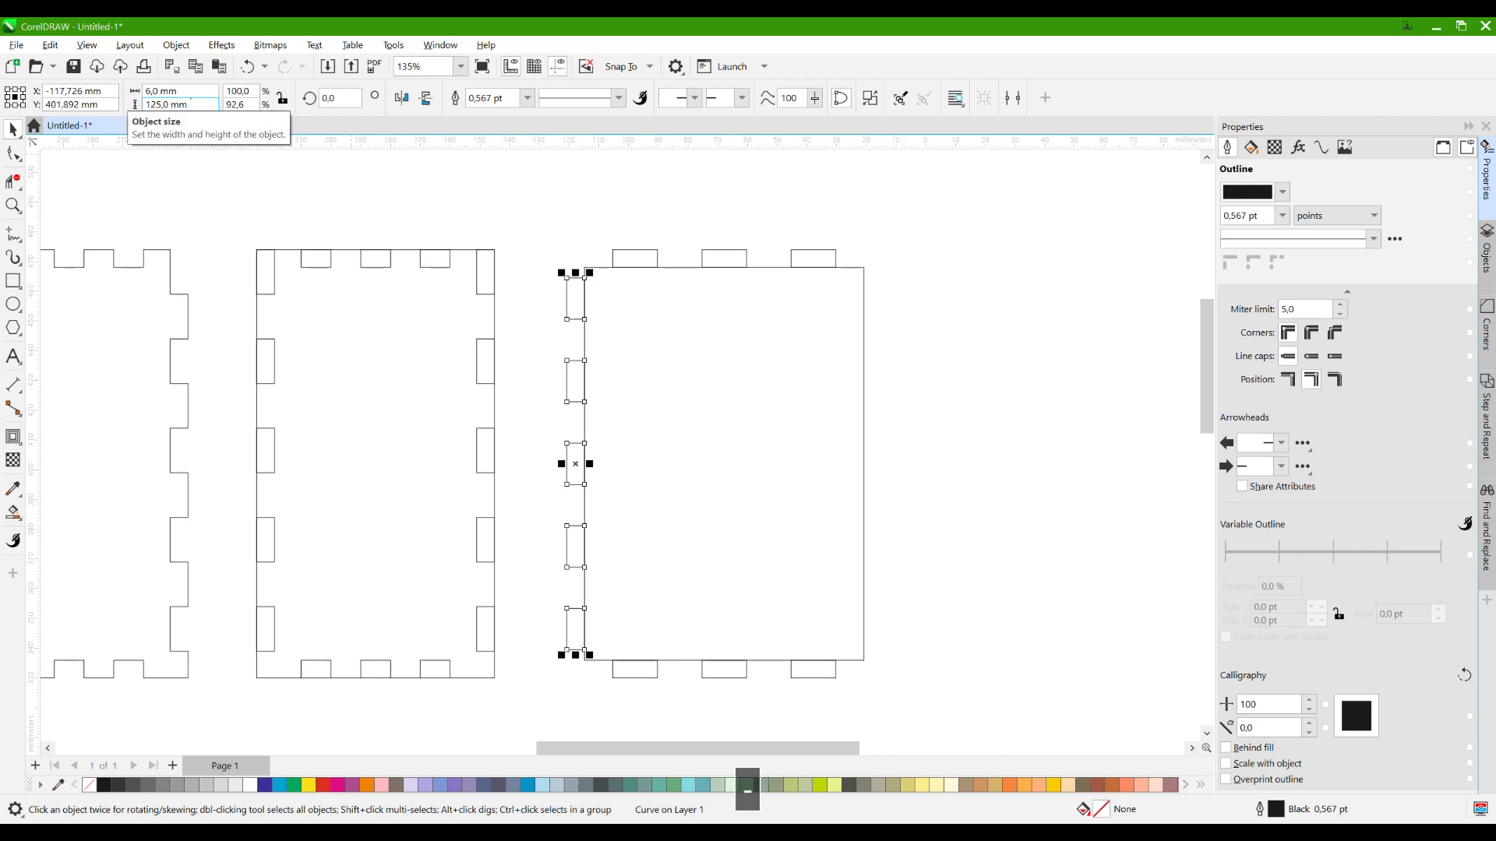
pyautogui.write('5')
pyautogui.press('Return')
pyautogui.click(474, 190)
pyautogui.scroll(-1, 689, 274)
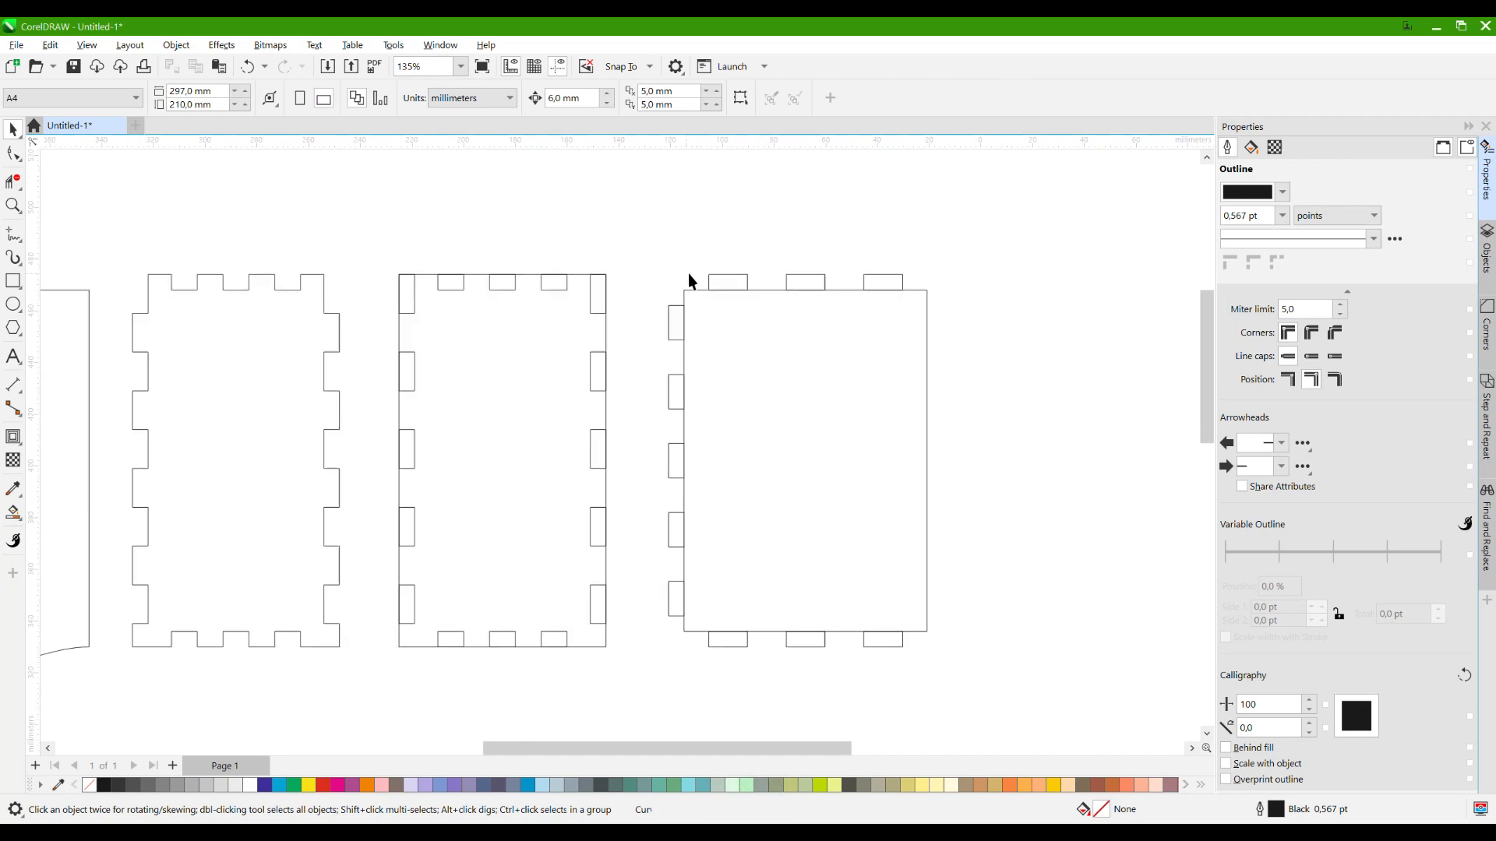
pyautogui.scroll(-1, 688, 273)
# Delete the five tabs on each long edge of the middle panel.
pyautogui.click(424, 315)
pyautogui.click(459, 278)
pyautogui.click(468, 498)
pyautogui.moveTo(633, 563)
pyautogui.mouseDown()
pyautogui.moveTo(588, 294)
pyautogui.moveTo(610, 249)
pyautogui.moveTo(638, 585)
pyautogui.mouseUp()
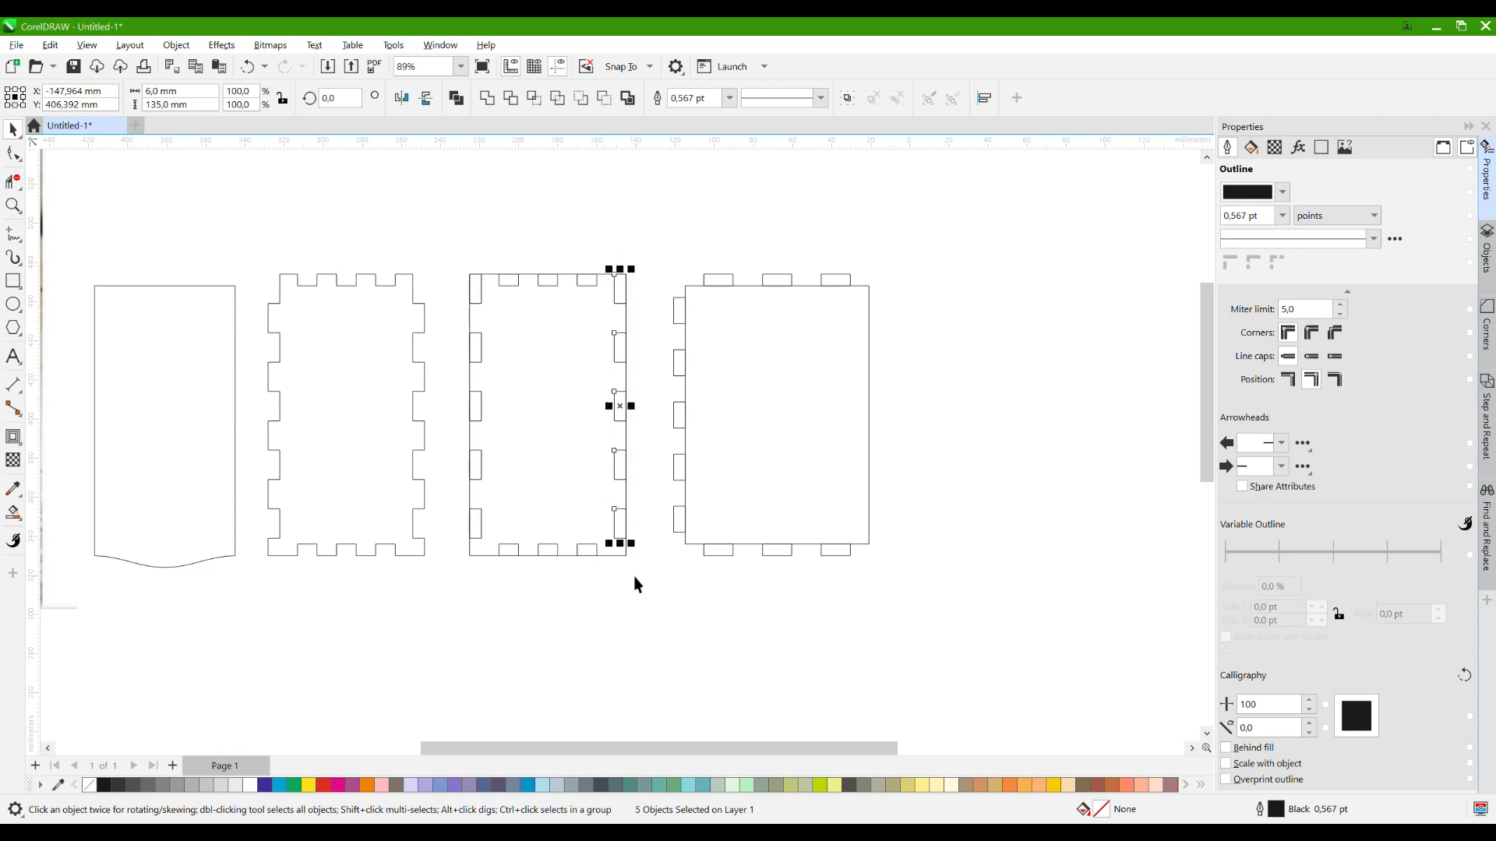
pyautogui.press('Delete')
pyautogui.moveTo(452, 228); pyautogui.dragTo(494, 588)
pyautogui.press('Delete')
# Copy the 120 mm column of tabs to the inside of both long edges of the middle panel.
pyautogui.moveTo(662, 269); pyautogui.dragTo(685, 561)
pyautogui.scroll(2, 684, 557)
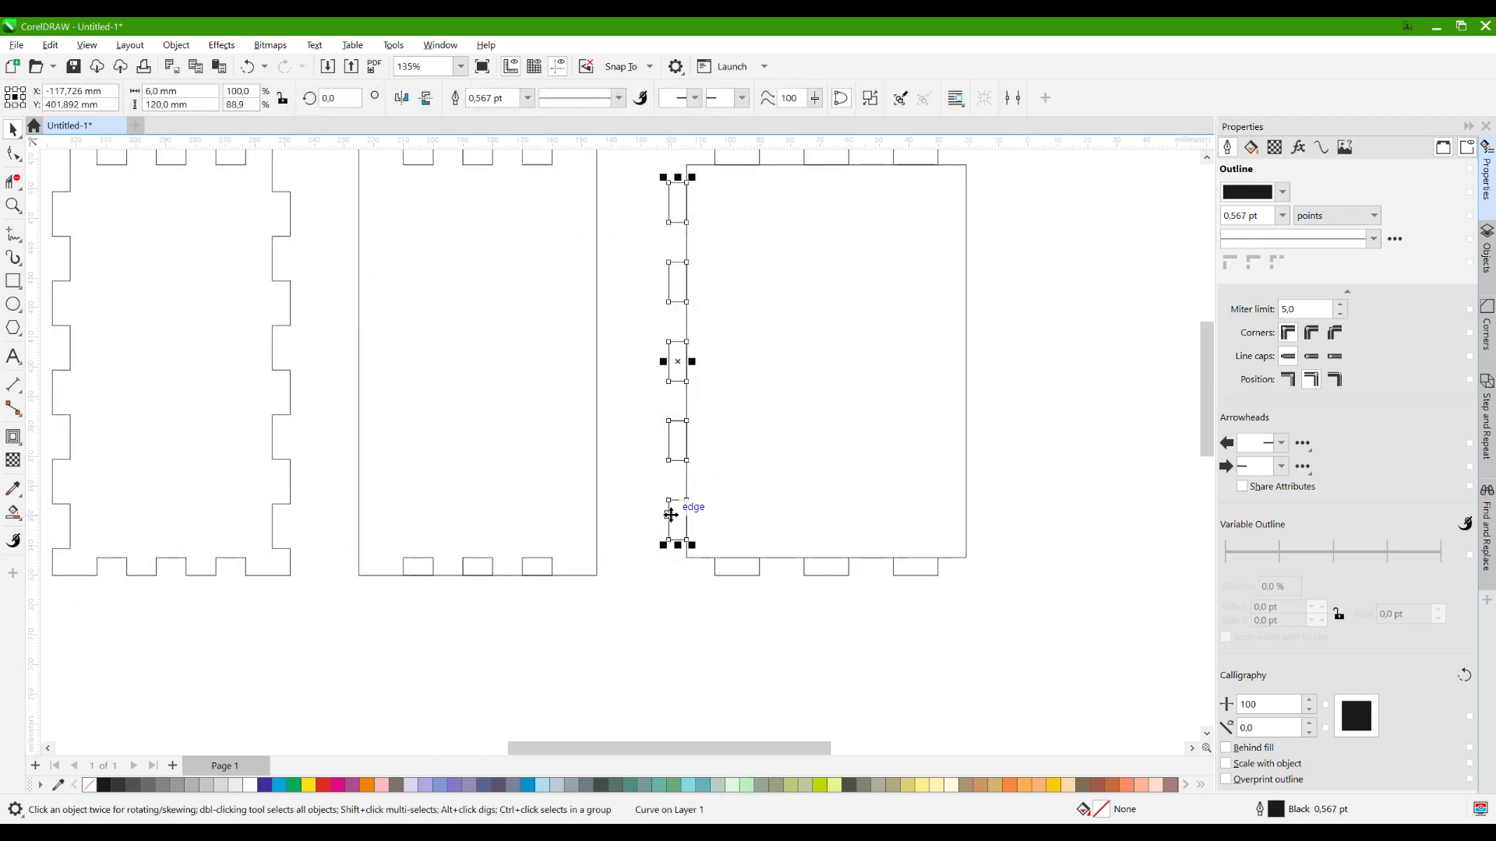
pyautogui.moveTo(671, 515); pyautogui.dragTo(358, 520)
pyautogui.rightClick(358, 520)
pyautogui.click(352, 648)
pyautogui.scroll(-1, 489, 576)
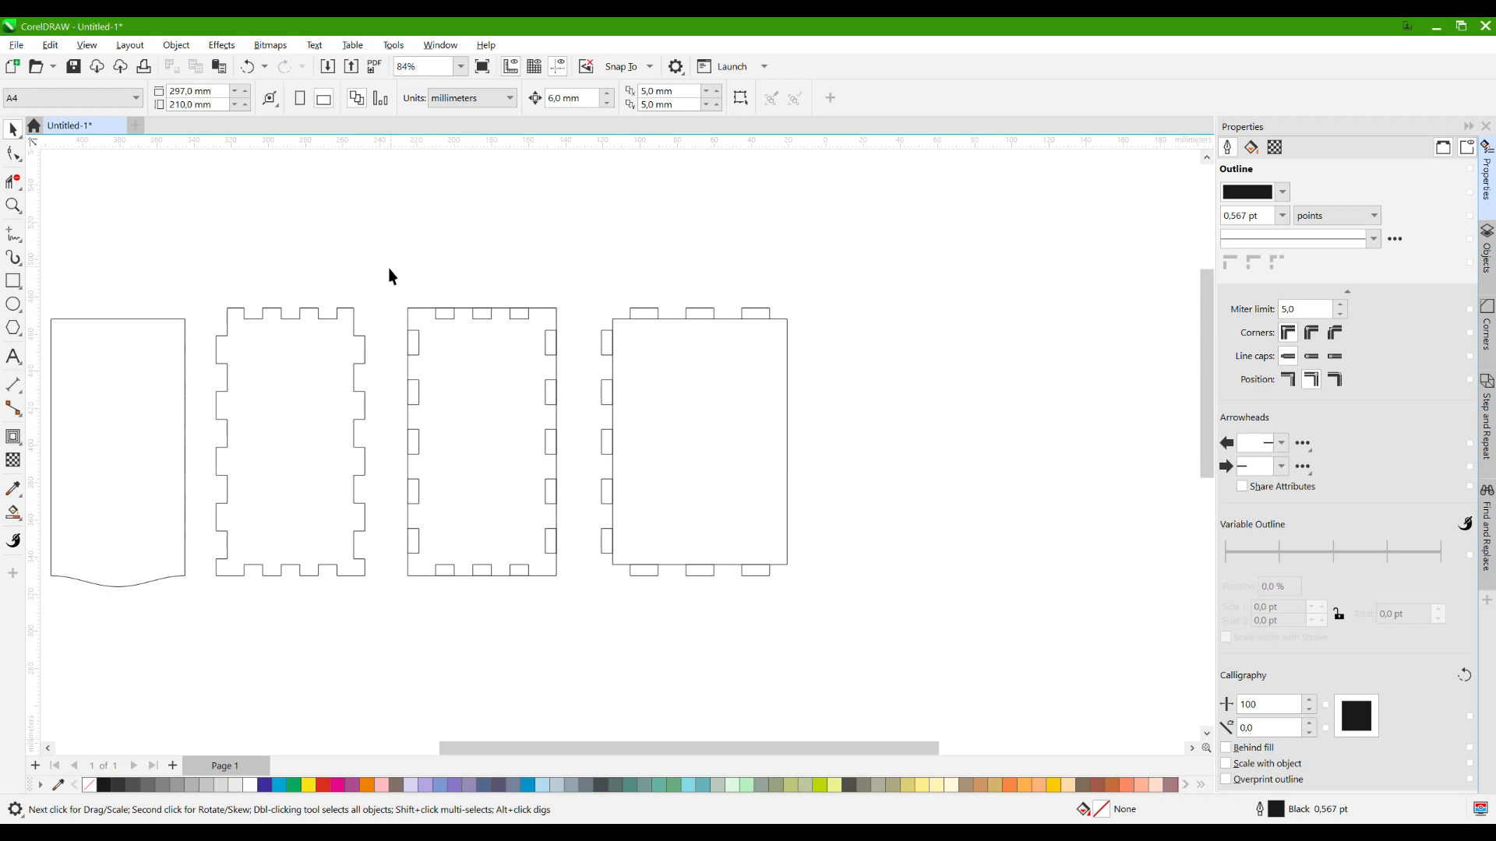
# Move the 10 cm panel with all its tabs to the right, away from the other parts.
pyautogui.moveTo(569, 606); pyautogui.dragTo(575, 611)
pyautogui.scroll(-1, 594, 460)
pyautogui.moveTo(491, 290); pyautogui.dragTo(729, 611)
pyautogui.moveTo(607, 444); pyautogui.dragTo(754, 463)
pyautogui.click(911, 452)
pyautogui.scroll(1, 756, 452)
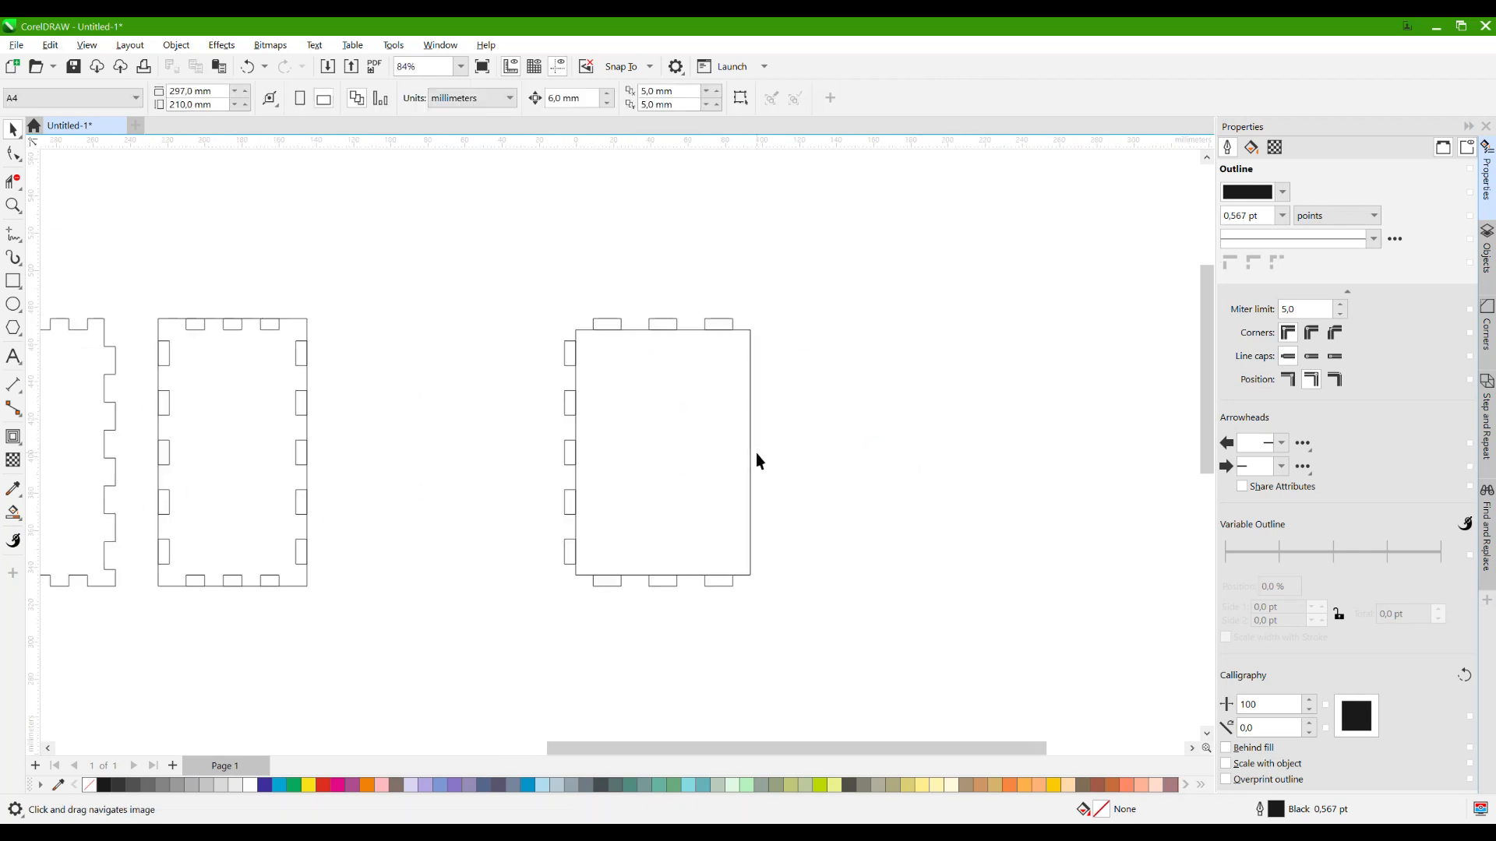
pyautogui.scroll(1, 756, 425)
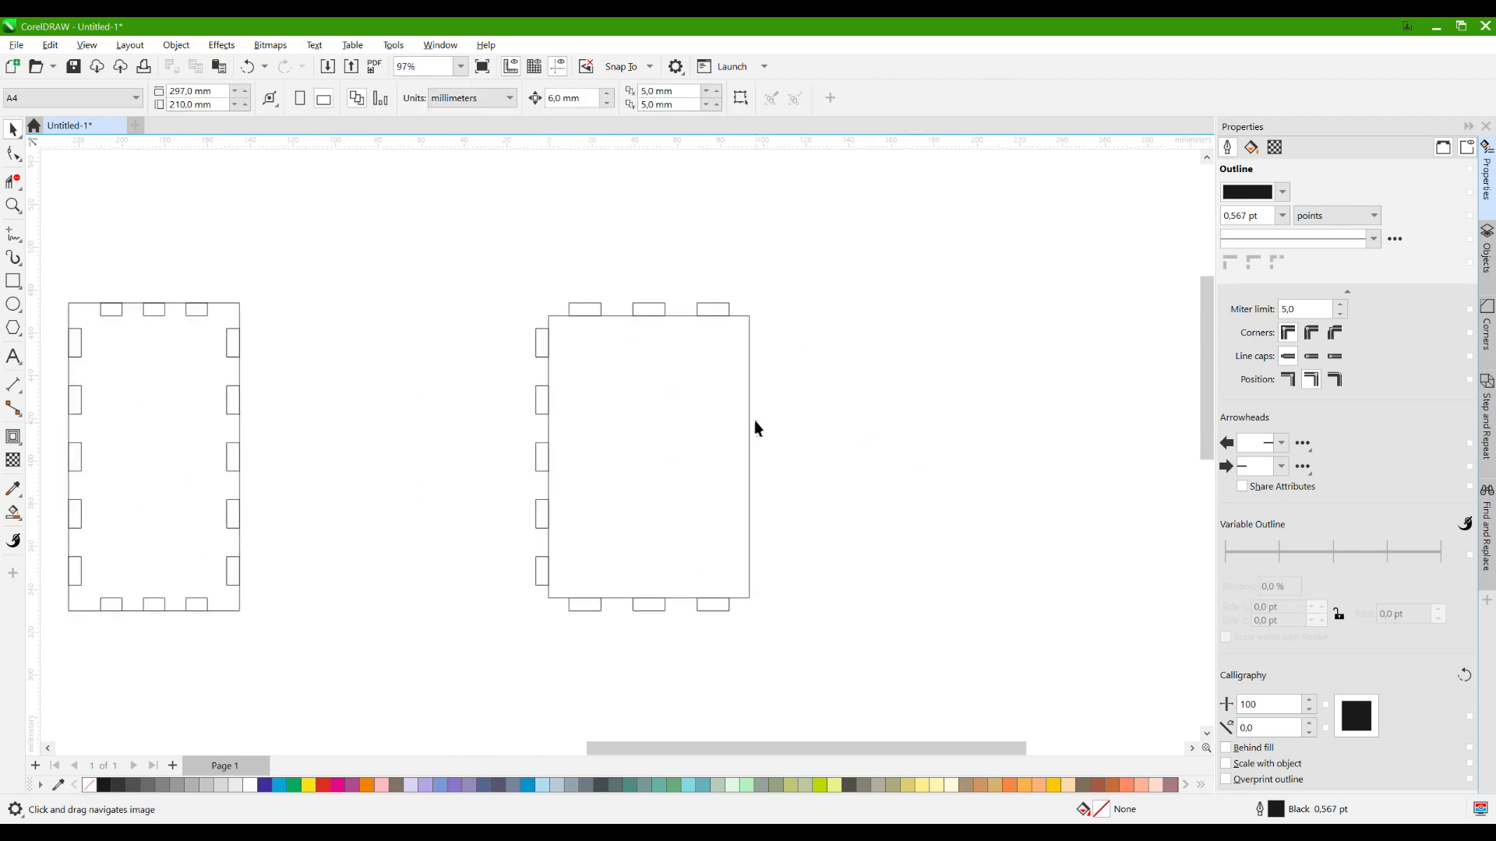
# Draw a full-height narrow rectangle inside the 10 cm panel's right edge and set its width to 6 mm.
pyautogui.click(14, 281)
pyautogui.scroll(-1, 634, 390)
pyautogui.hscroll(2, 634, 391)
pyautogui.moveTo(647, 552); pyautogui.dragTo(633, 265)
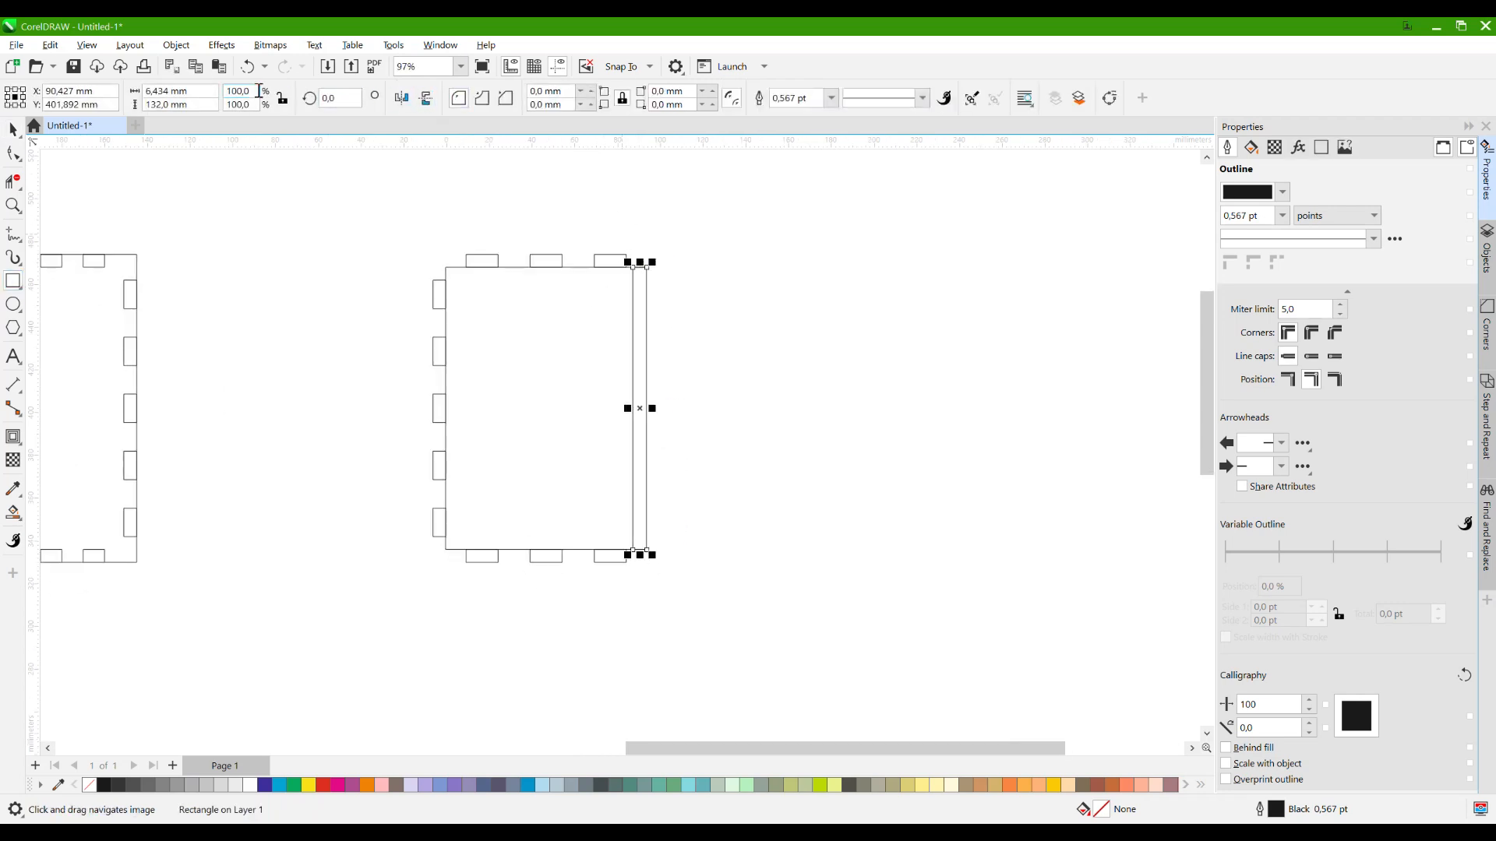
pyautogui.moveTo(198, 103); pyautogui.dragTo(98, 114)
pyautogui.moveTo(190, 91); pyautogui.dragTo(111, 97)
pyautogui.write('6')
pyautogui.press('Return')
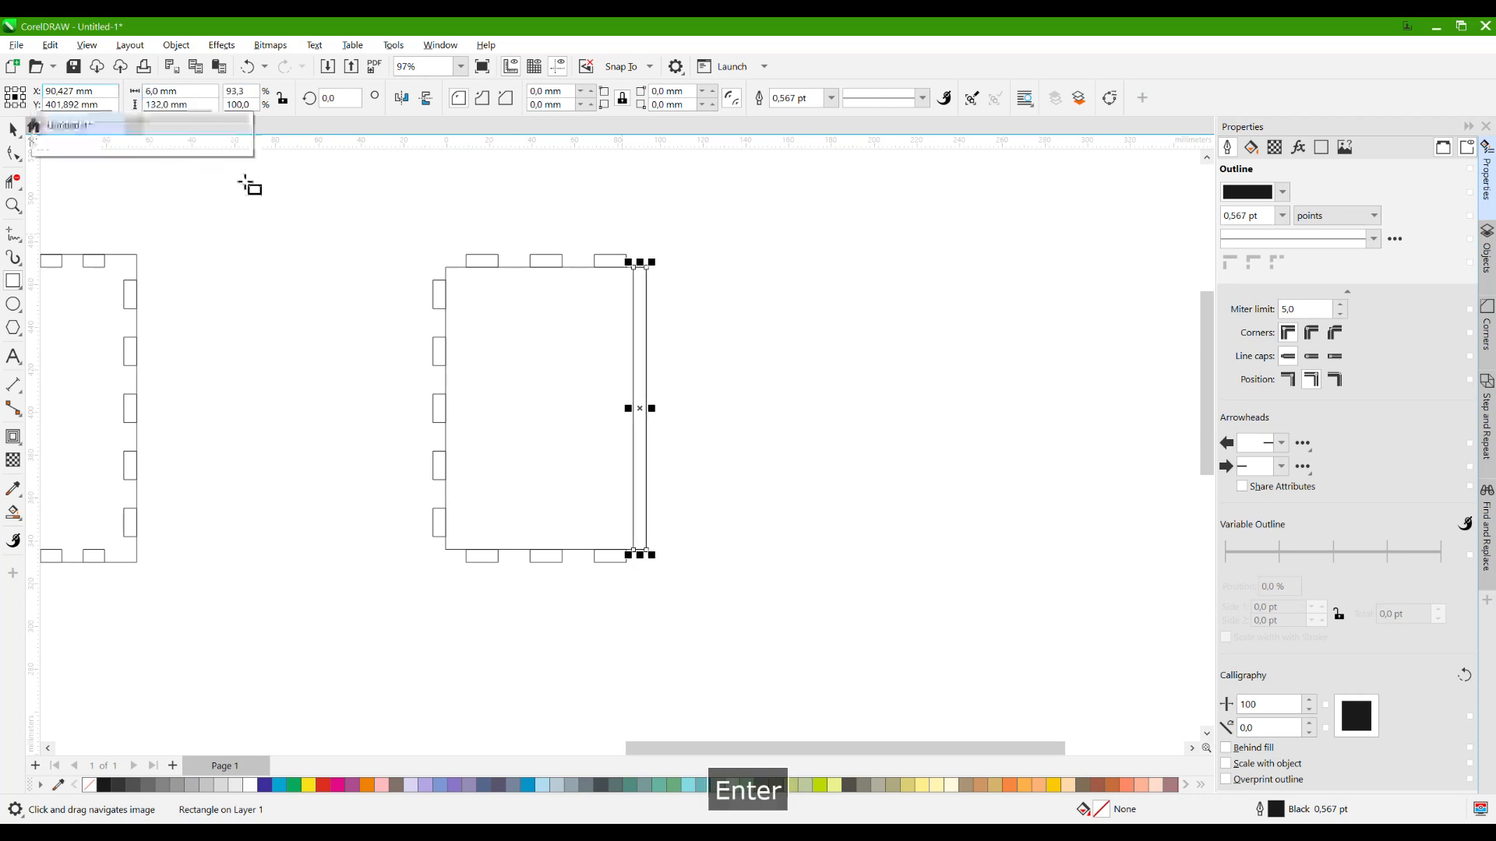
pyautogui.click(13, 130)
# Align the 6 mm strip flush with the inside of the panel's right edge.
pyautogui.scroll(2, 574, 602)
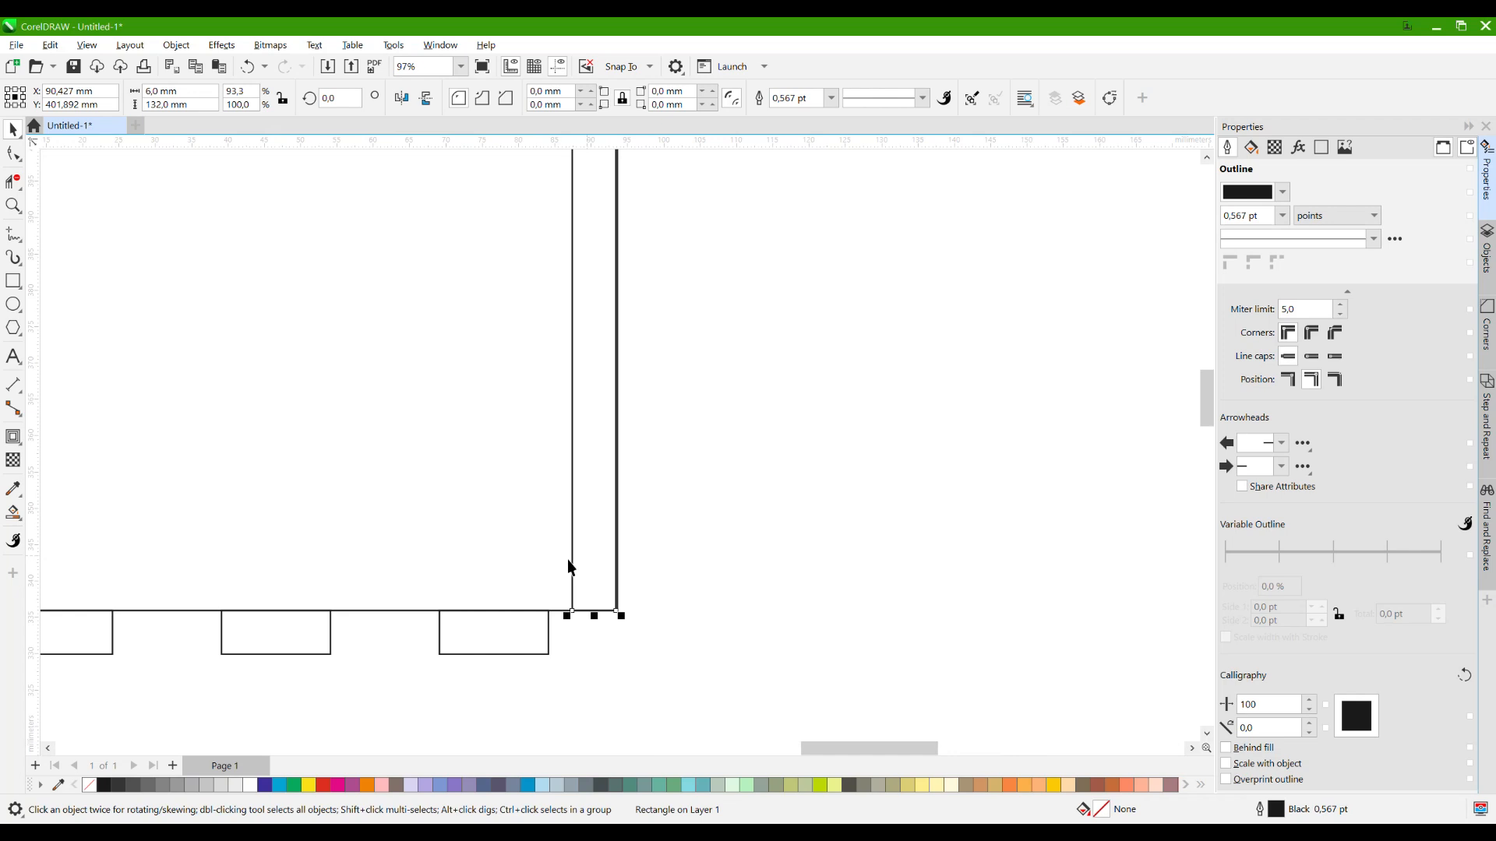
pyautogui.moveTo(572, 560); pyautogui.dragTo(610, 558)
pyautogui.hotkey('ctrl', 'z')
# Set the nudge distance to 4 mm and nudge the strip once inward from the panel's right edge.
pyautogui.click(722, 522)
pyautogui.moveTo(585, 104); pyautogui.dragTo(383, 104)
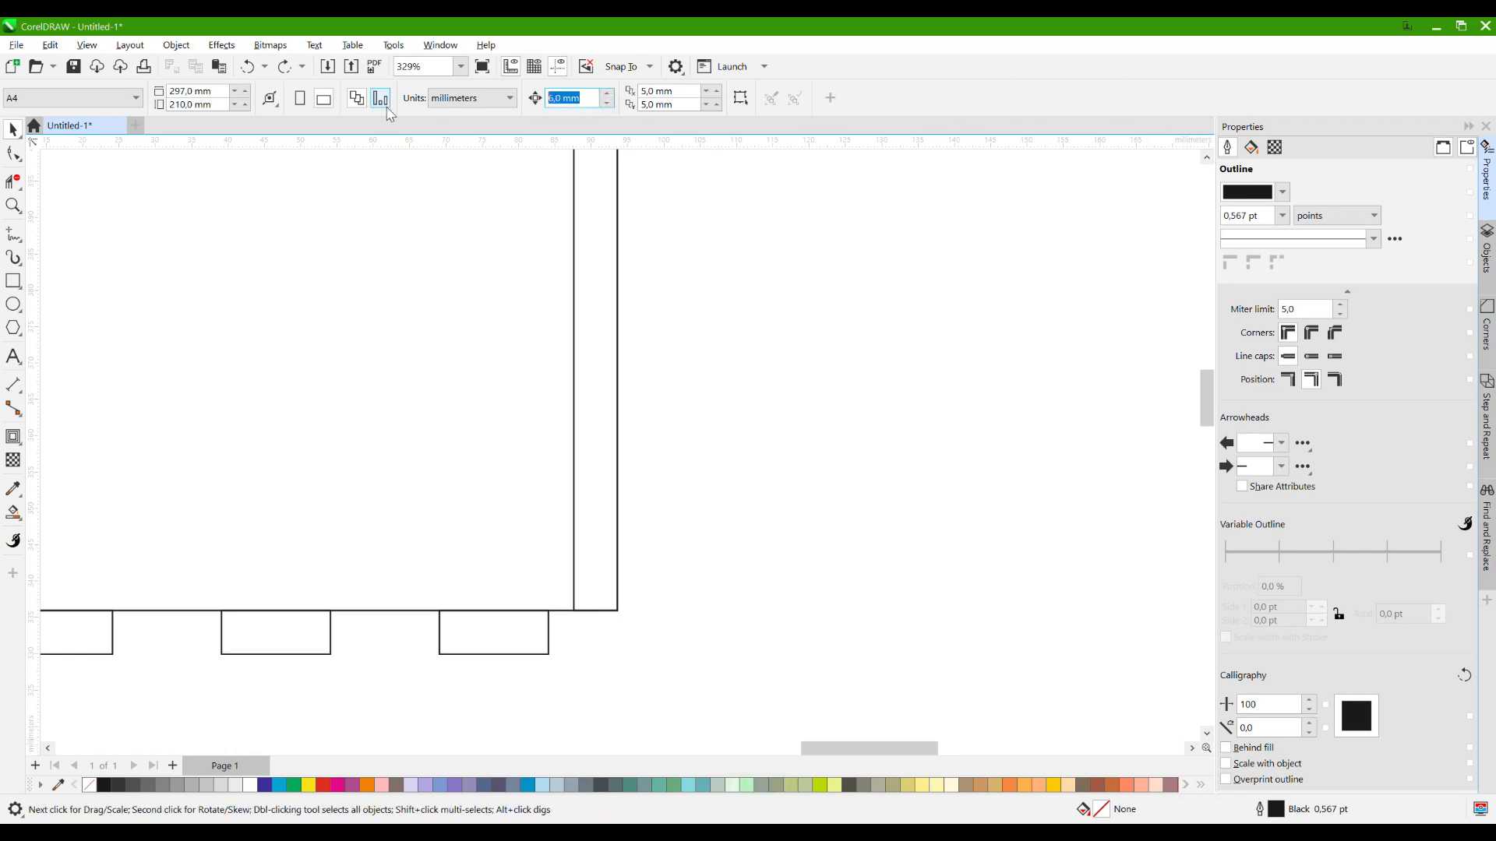
pyautogui.write('4')
pyautogui.press('Return')
pyautogui.click(574, 418)
pyautogui.press('Left')
pyautogui.scroll(-10, 760, 505)
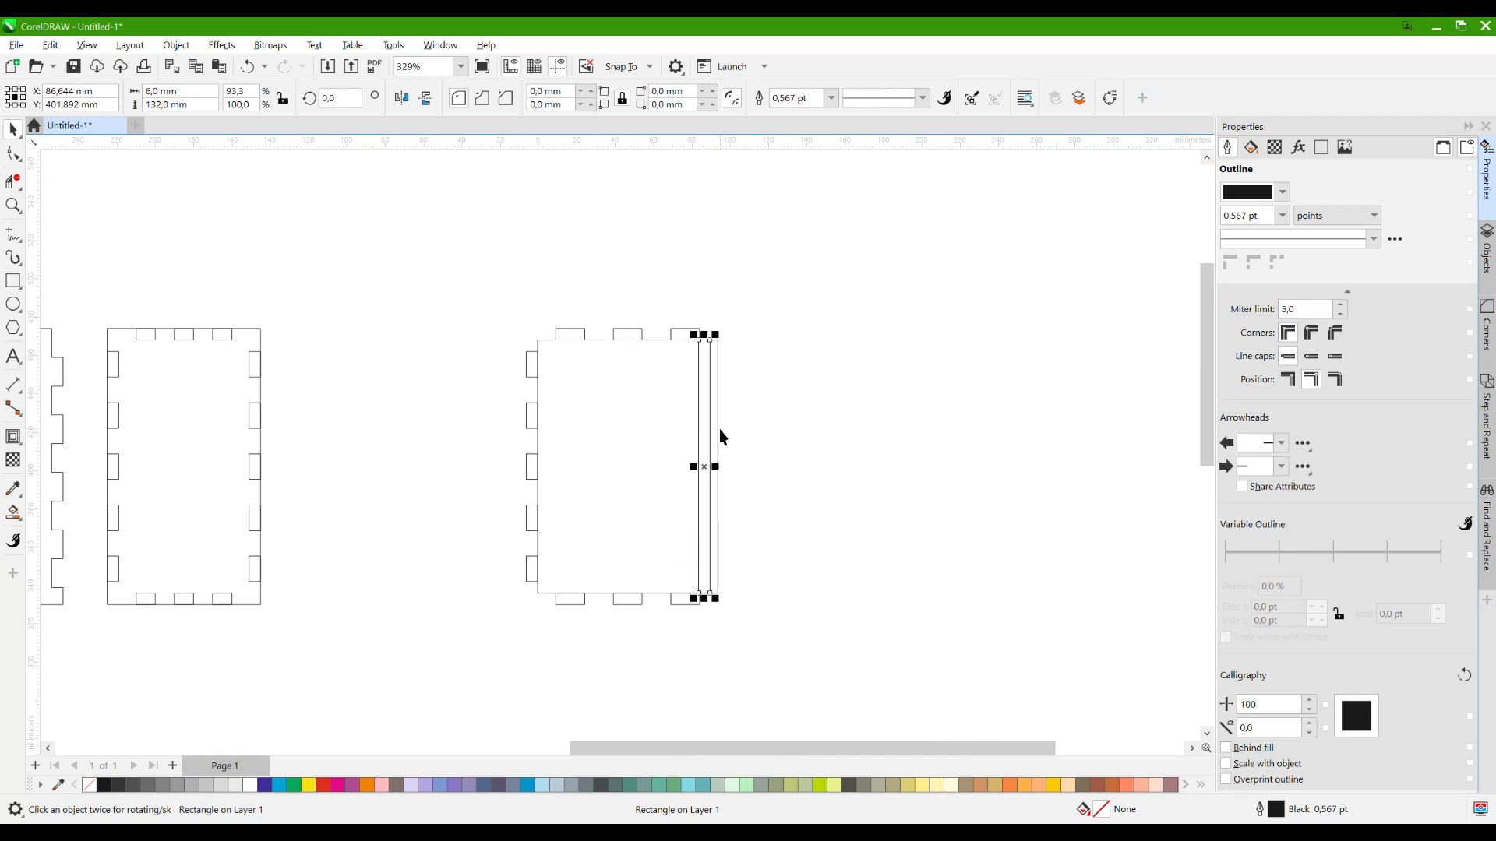
# Set the nudge distance to 2 mm and nudge the 10 cm panel's top and bottom tabs left twice.
pyautogui.scroll(1, 718, 417)
pyautogui.click(526, 278)
pyautogui.moveTo(697, 660); pyautogui.dragTo(701, 653)
pyautogui.scroll(2, 548, 385)
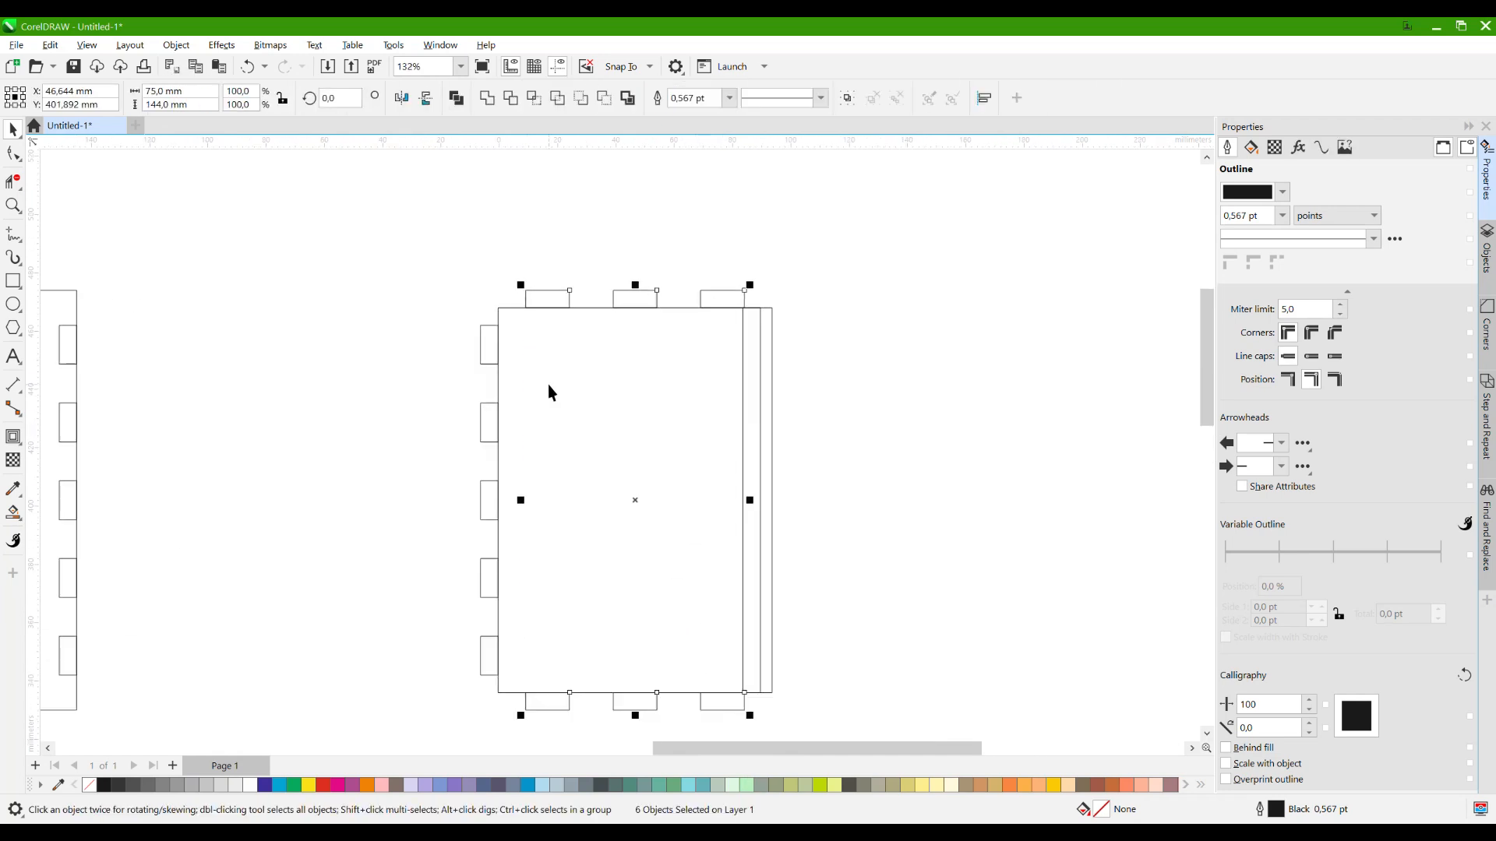
pyautogui.click(653, 241)
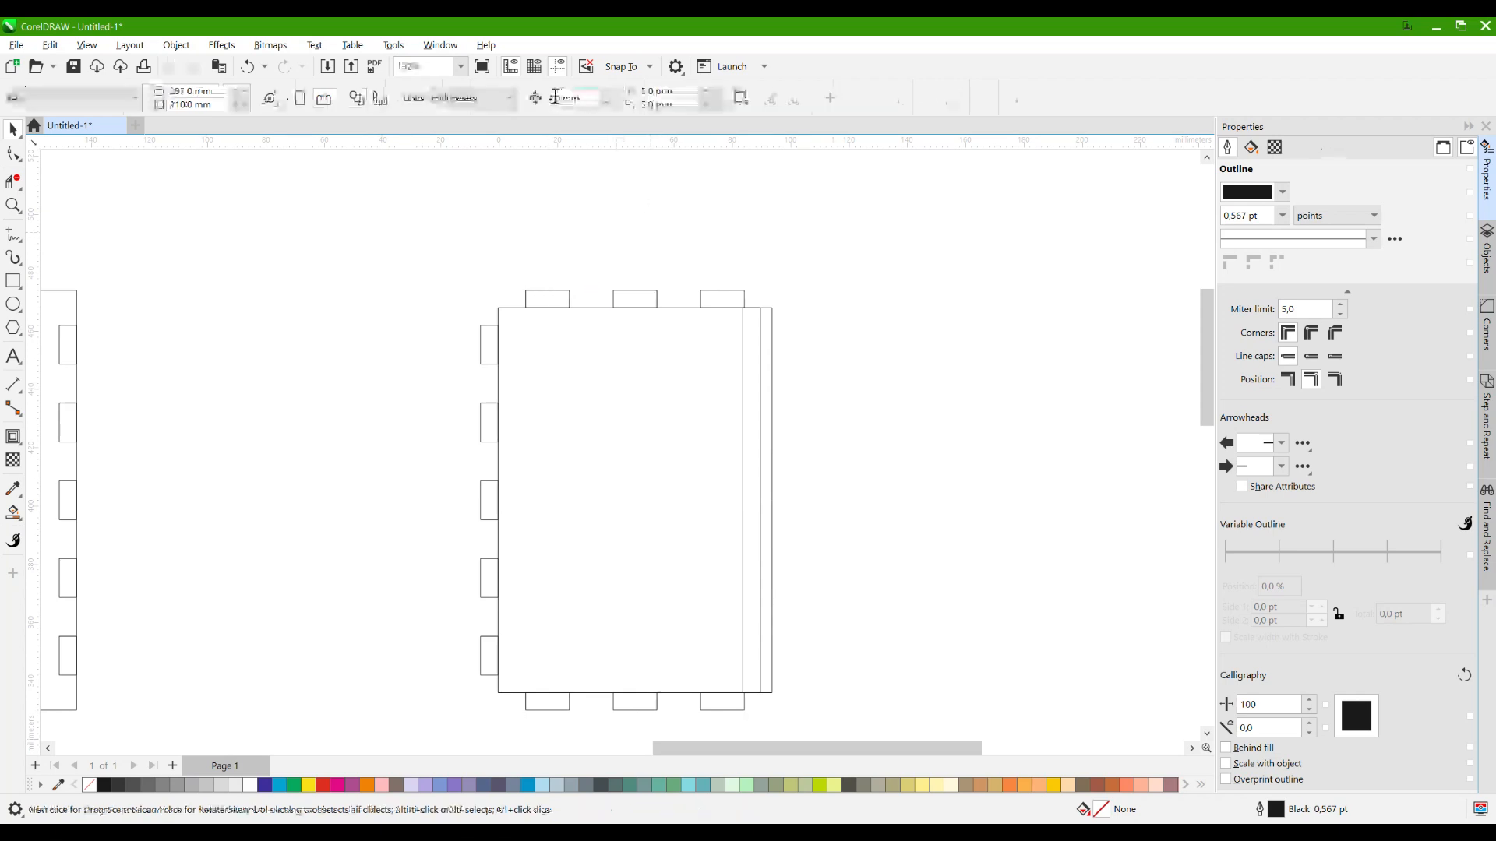
pyautogui.press('Return')
pyautogui.scroll(-1, 467, 273)
pyautogui.moveTo(506, 228); pyautogui.dragTo(763, 671)
pyautogui.press('Left')
pyautogui.press('Left')
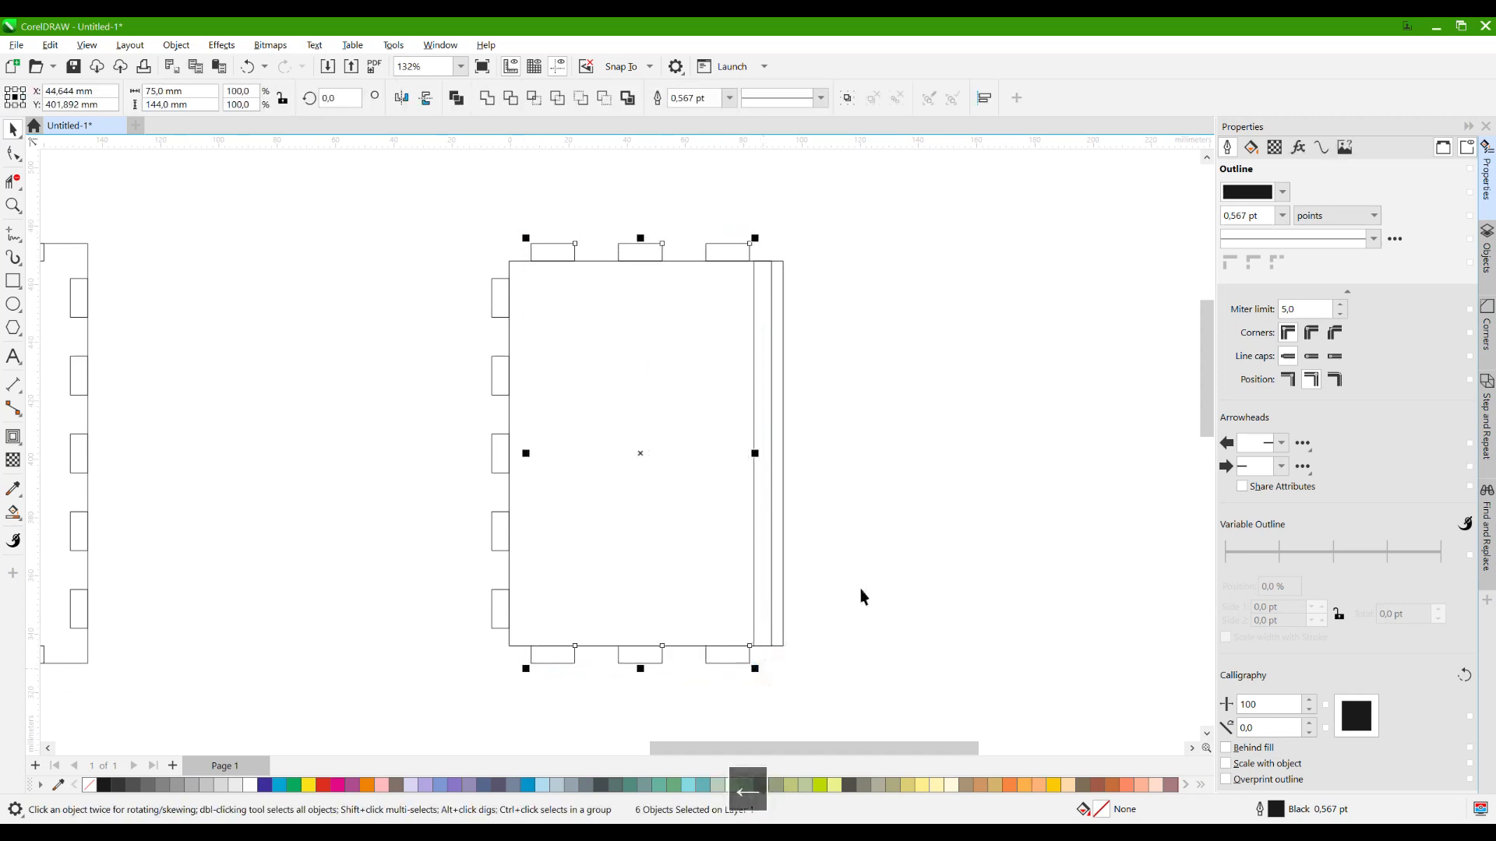
pyautogui.click(867, 550)
pyautogui.scroll(-1, 867, 550)
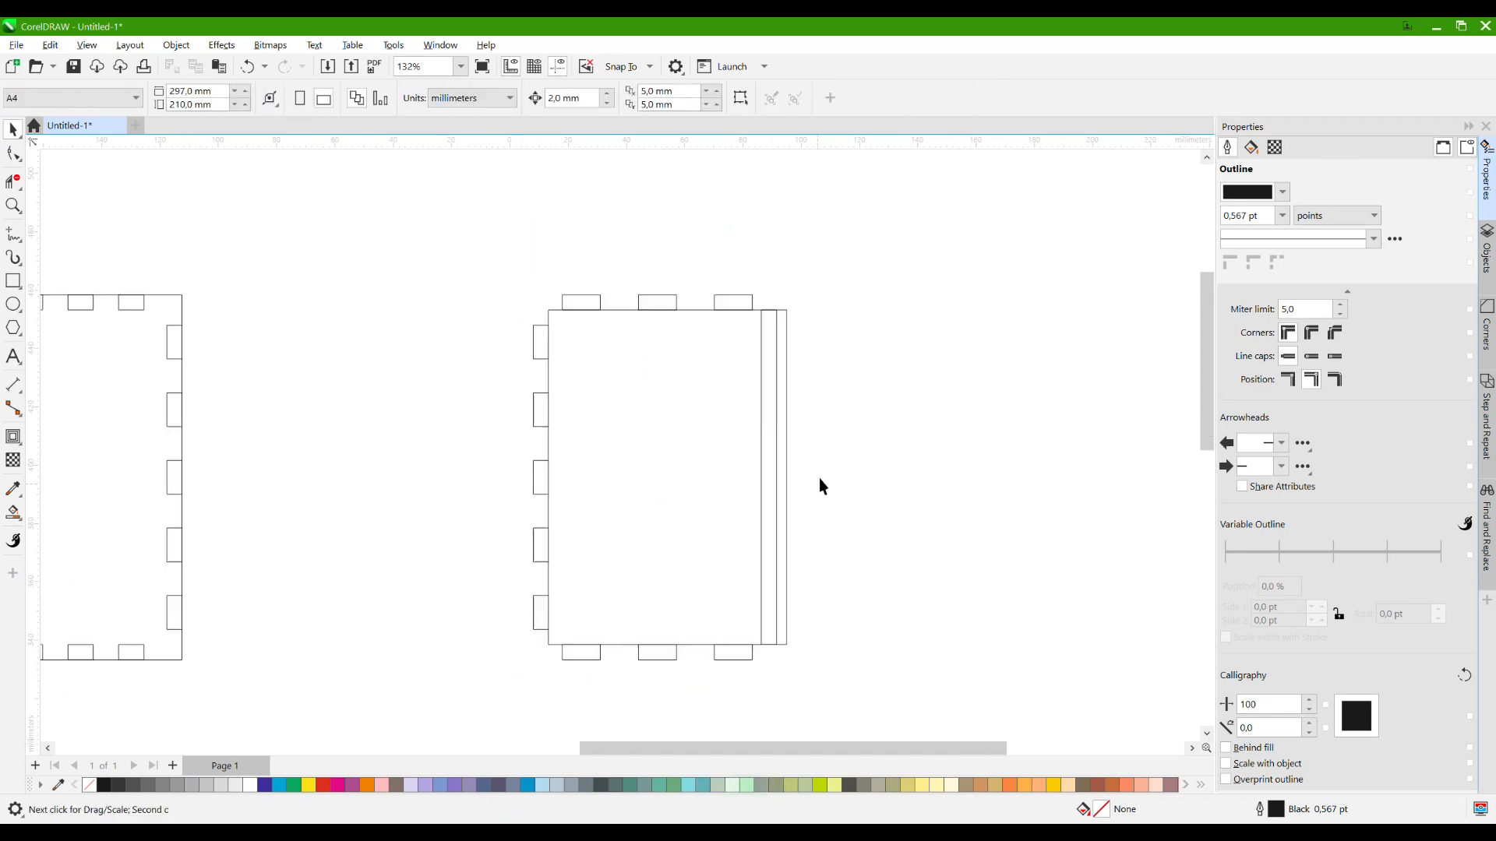
# Move the 10 cm panel with its tabs and strip back beside the middle panel.
pyautogui.moveTo(775, 390); pyautogui.dragTo(749, 414)
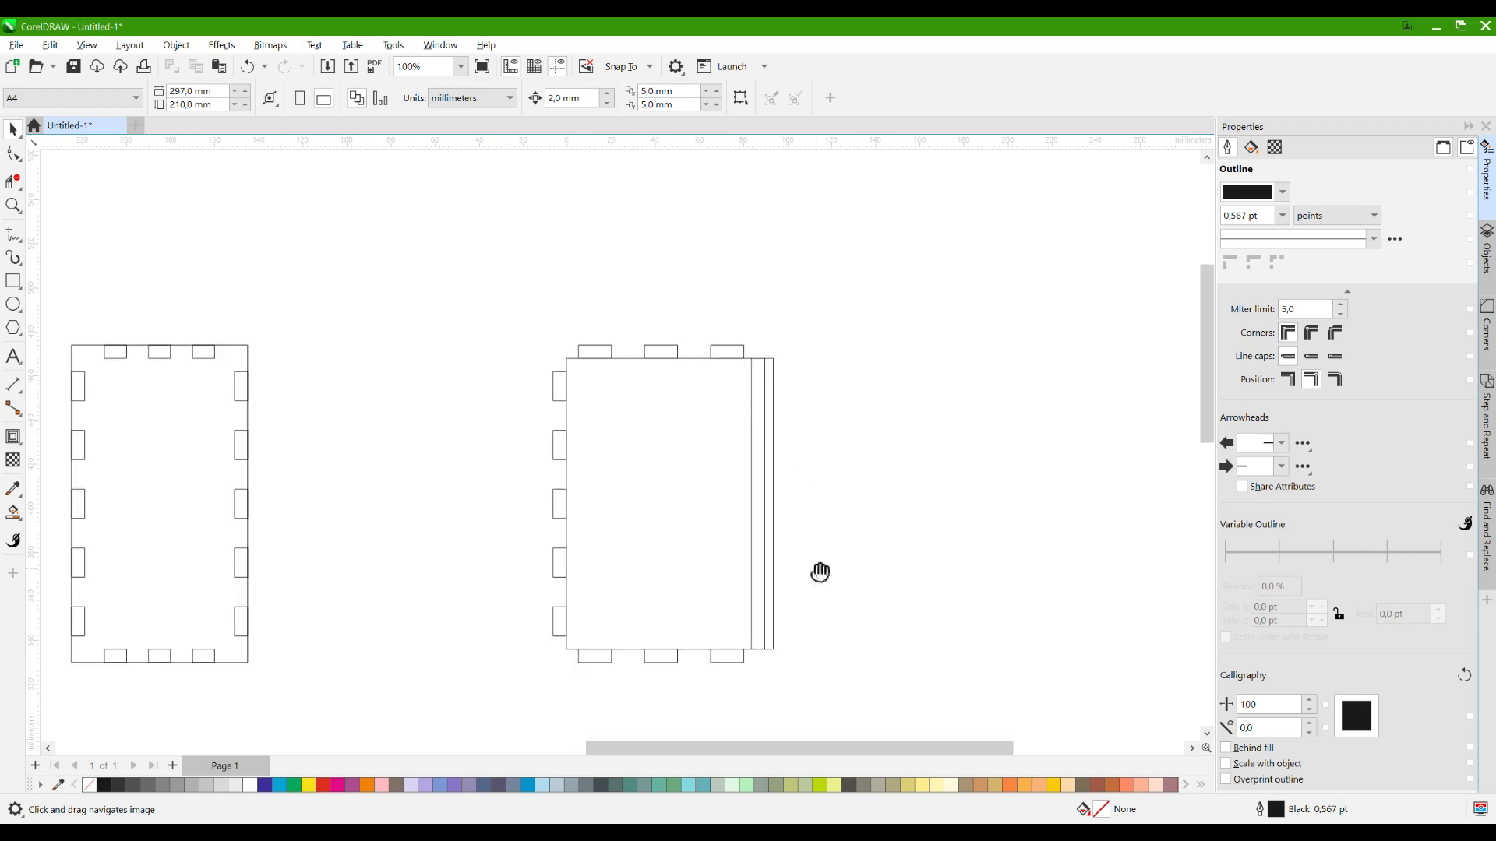
pyautogui.moveTo(820, 573); pyautogui.dragTo(846, 449)
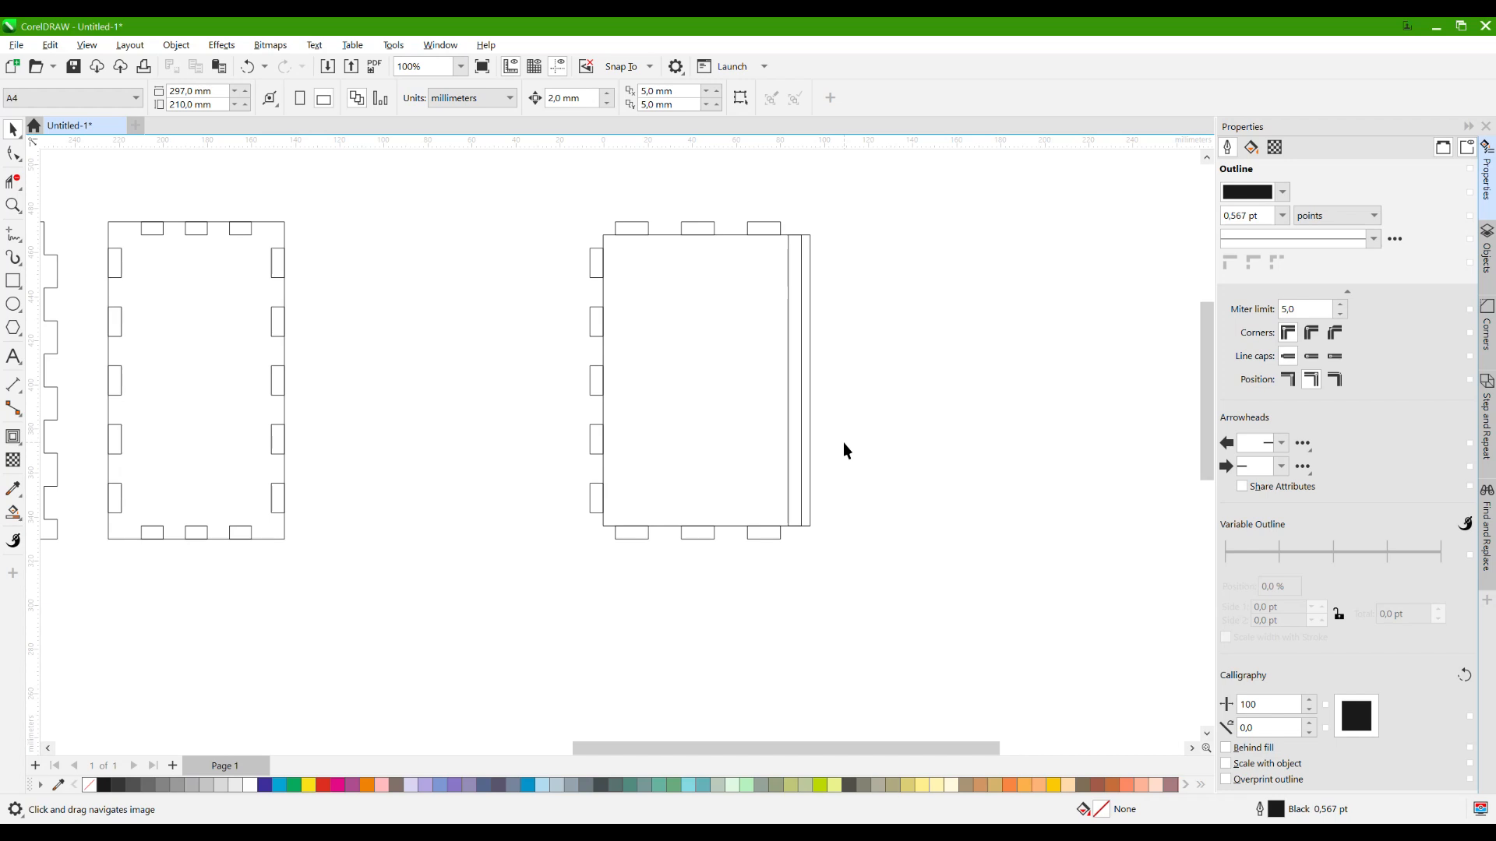
pyautogui.scroll(-1, 888, 467)
pyautogui.click(777, 468)
pyautogui.moveTo(778, 426); pyautogui.dragTo(584, 430)
pyautogui.click(806, 418)
pyautogui.scroll(2, 688, 450)
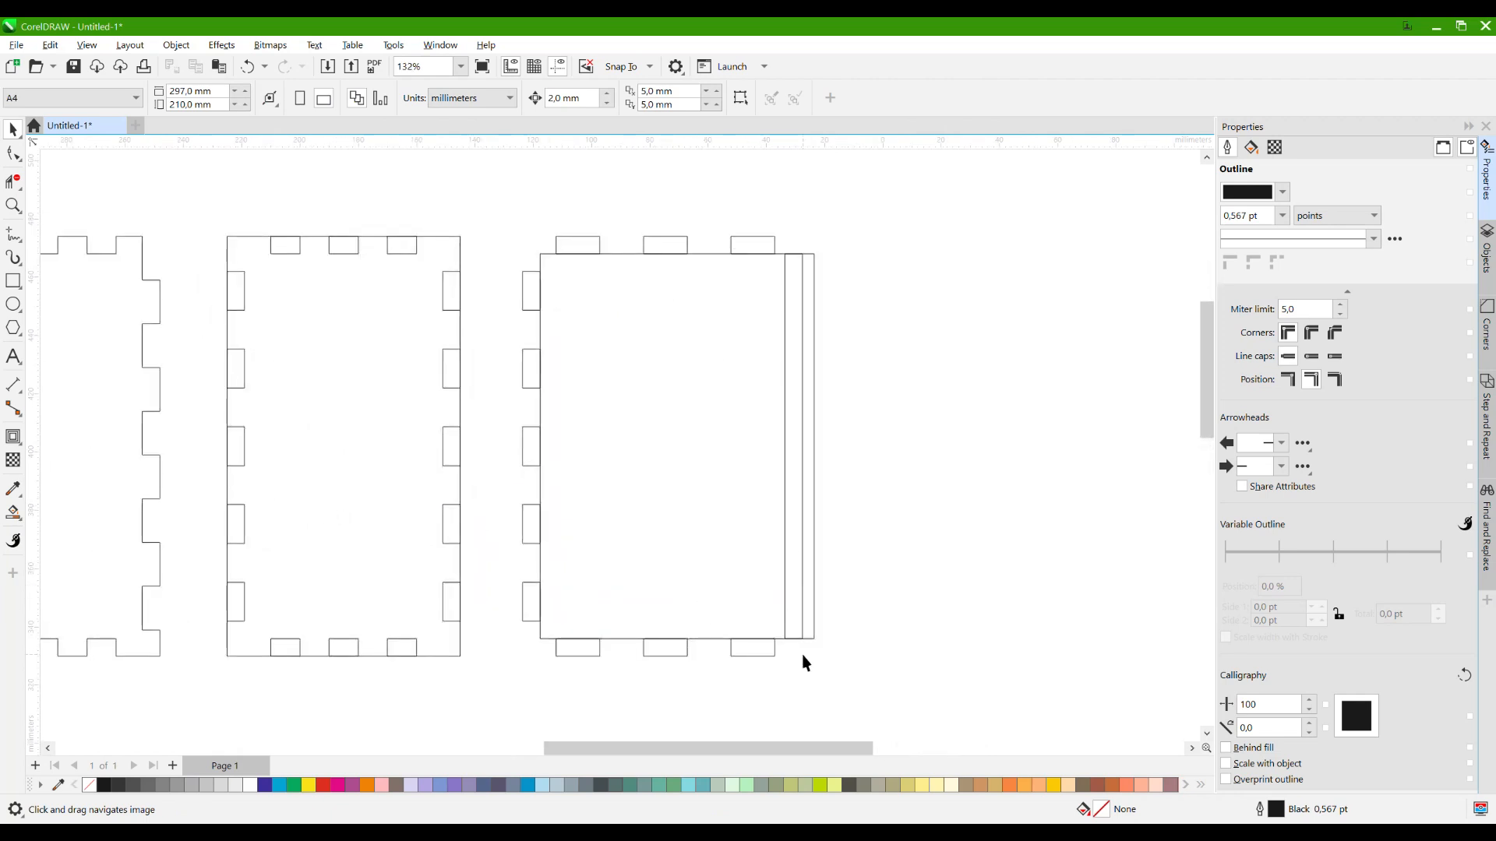
pyautogui.moveTo(784, 664); pyautogui.dragTo(757, 614)
pyautogui.moveTo(723, 248); pyautogui.dragTo(693, 180)
pyautogui.scroll(1, 755, 205)
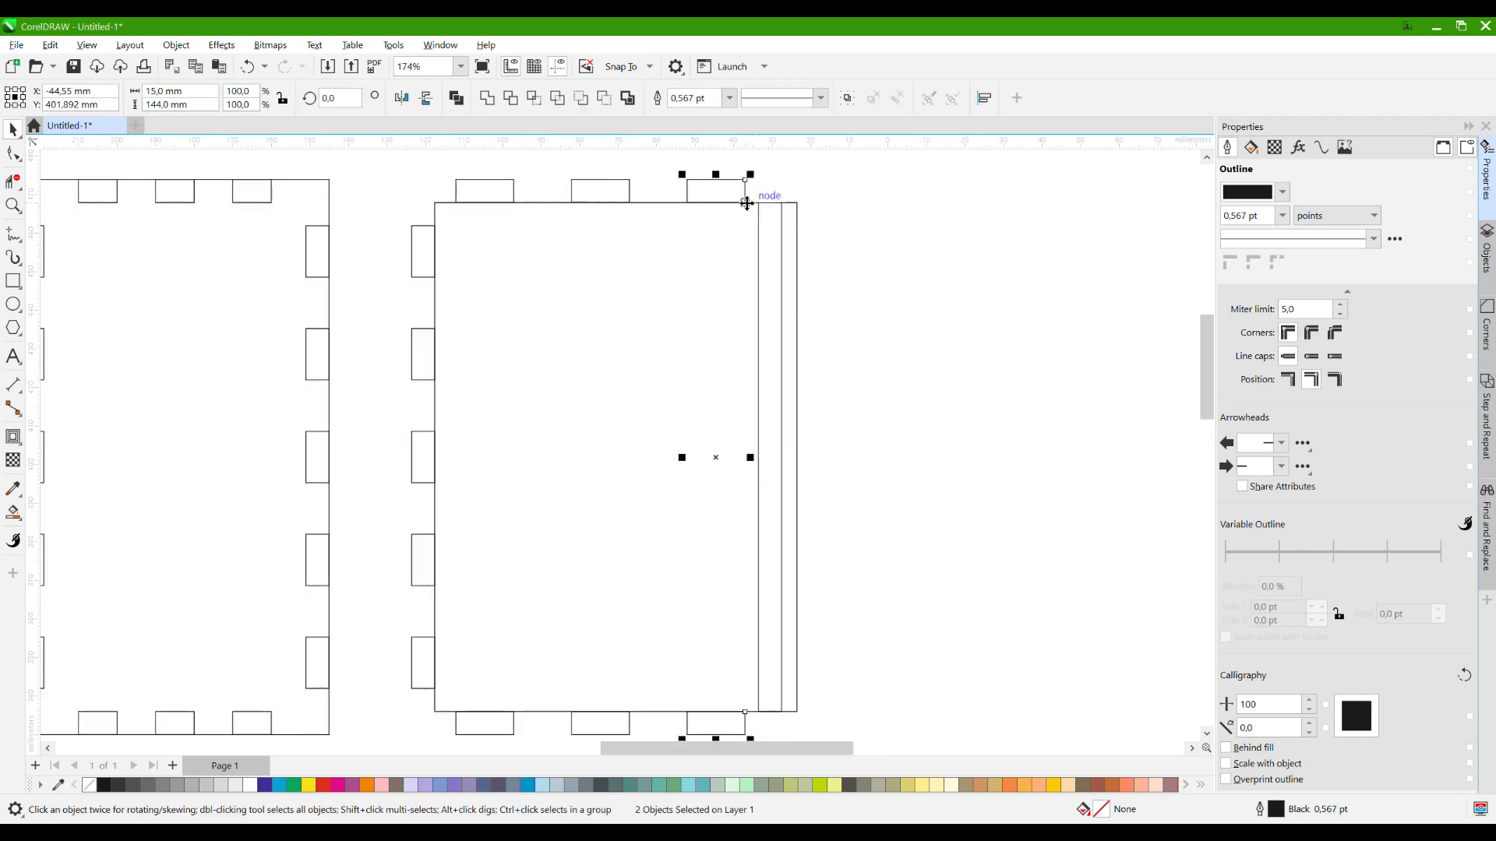
pyautogui.scroll(-1, 731, 227)
pyautogui.click(832, 374)
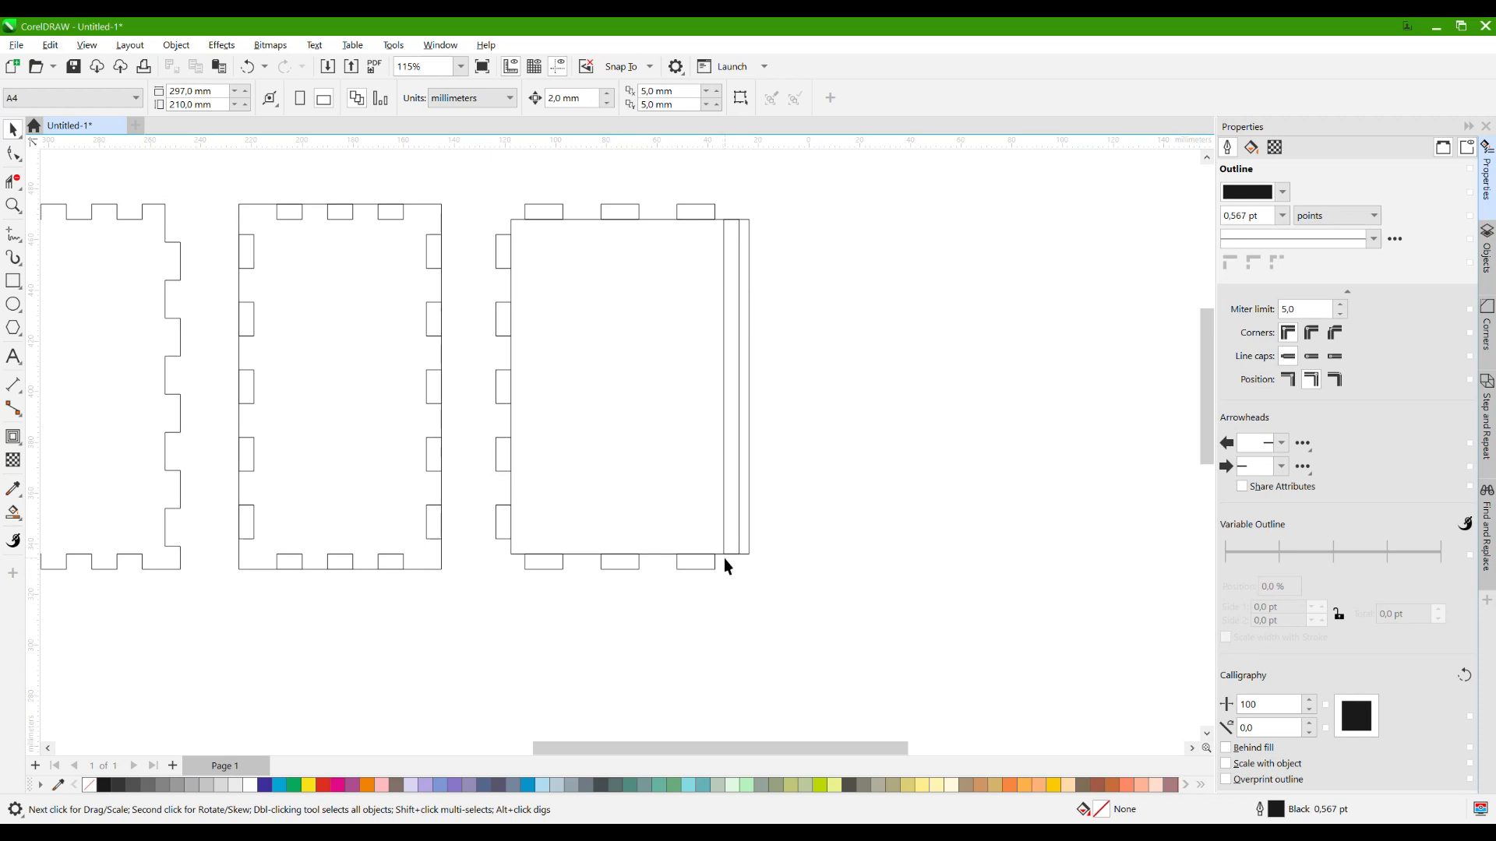
# Set the overall width of the 10 cm panel's top and bottom tabs to 70 mm.
pyautogui.scroll(-1, 725, 563)
pyautogui.moveTo(744, 550); pyautogui.dragTo(566, 197)
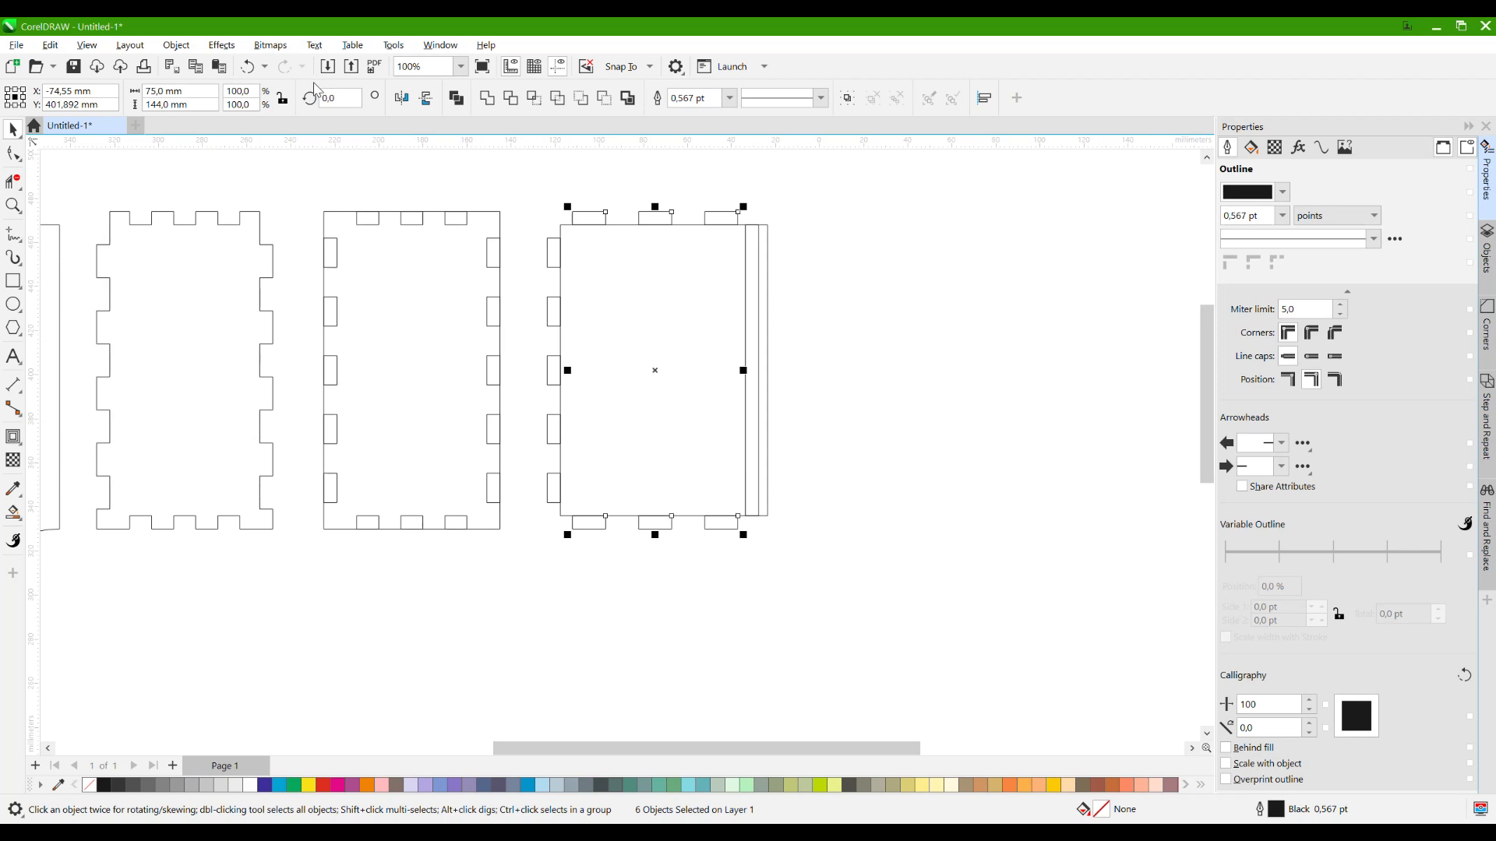
pyautogui.moveTo(204, 93); pyautogui.dragTo(151, 100)
pyautogui.write('70')
pyautogui.press('Return')
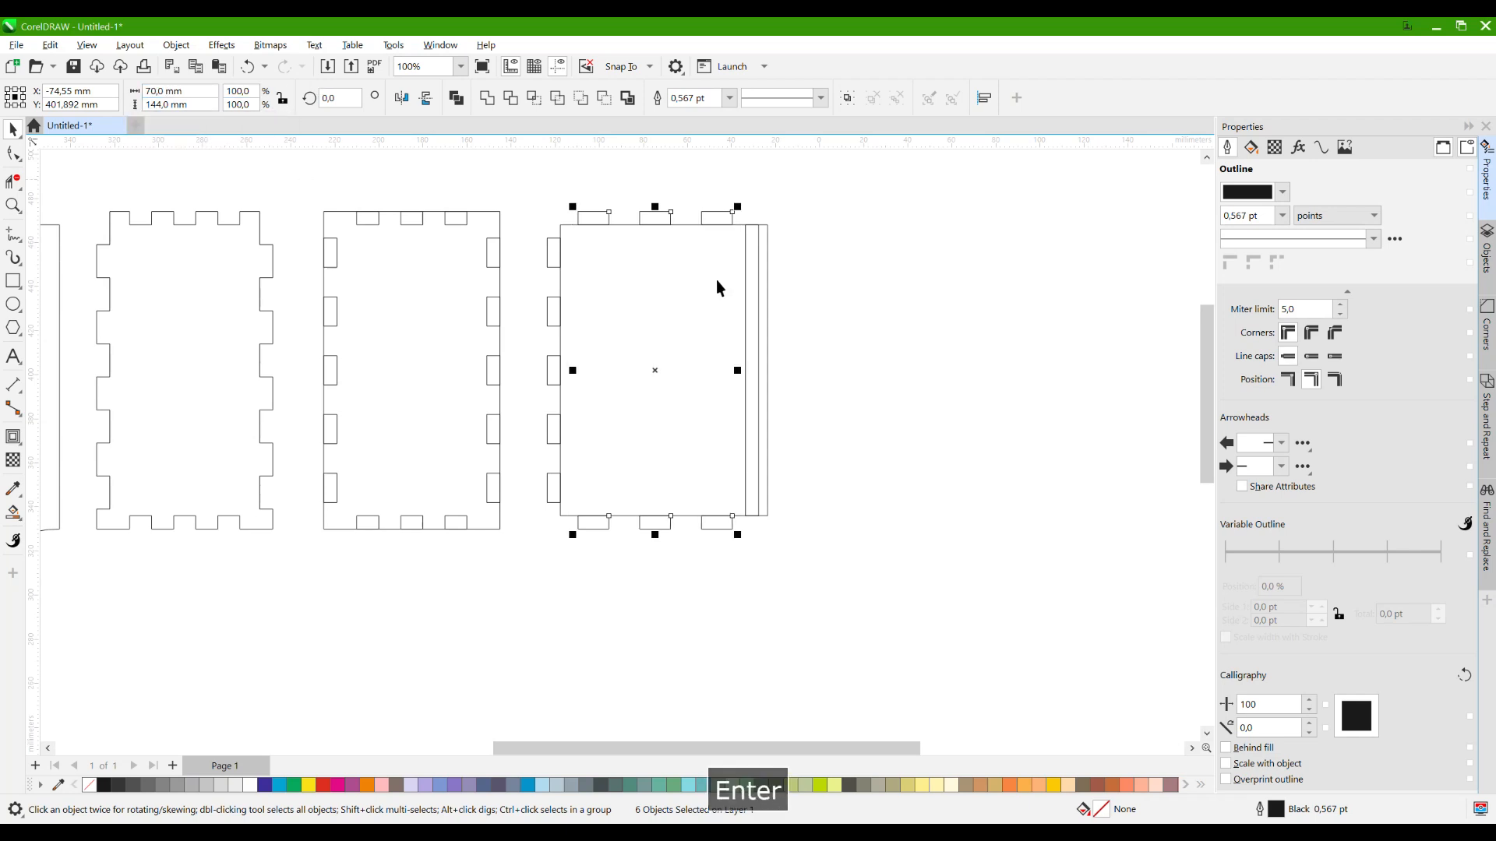
pyautogui.click(779, 507)
pyautogui.scroll(1, 717, 538)
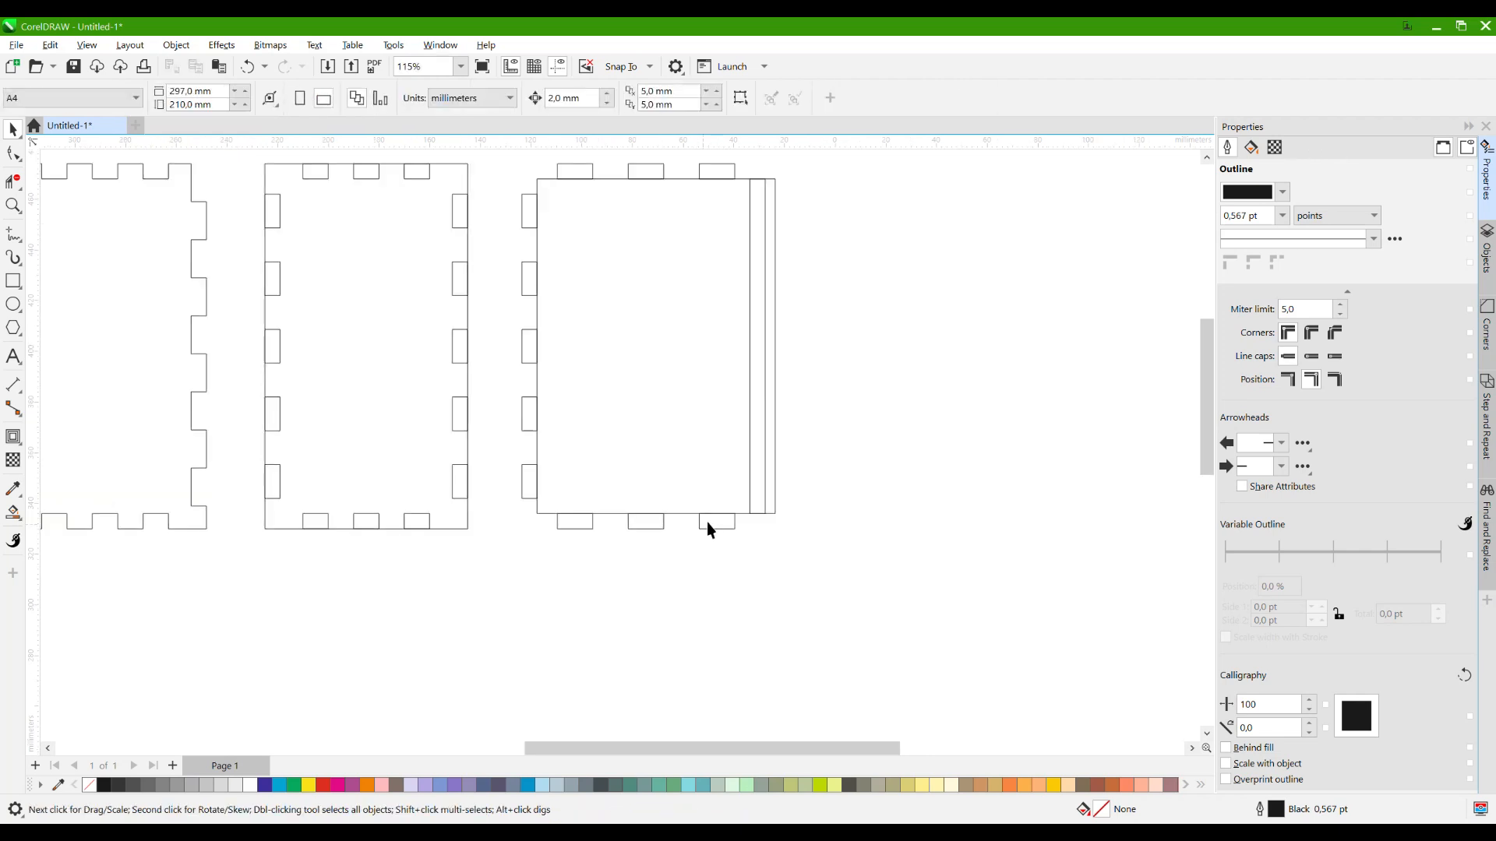
# Examine the reference photo of the box for how the side walls meet the end panels near the sliding lid.
pyautogui.scroll(-2, 690, 444)
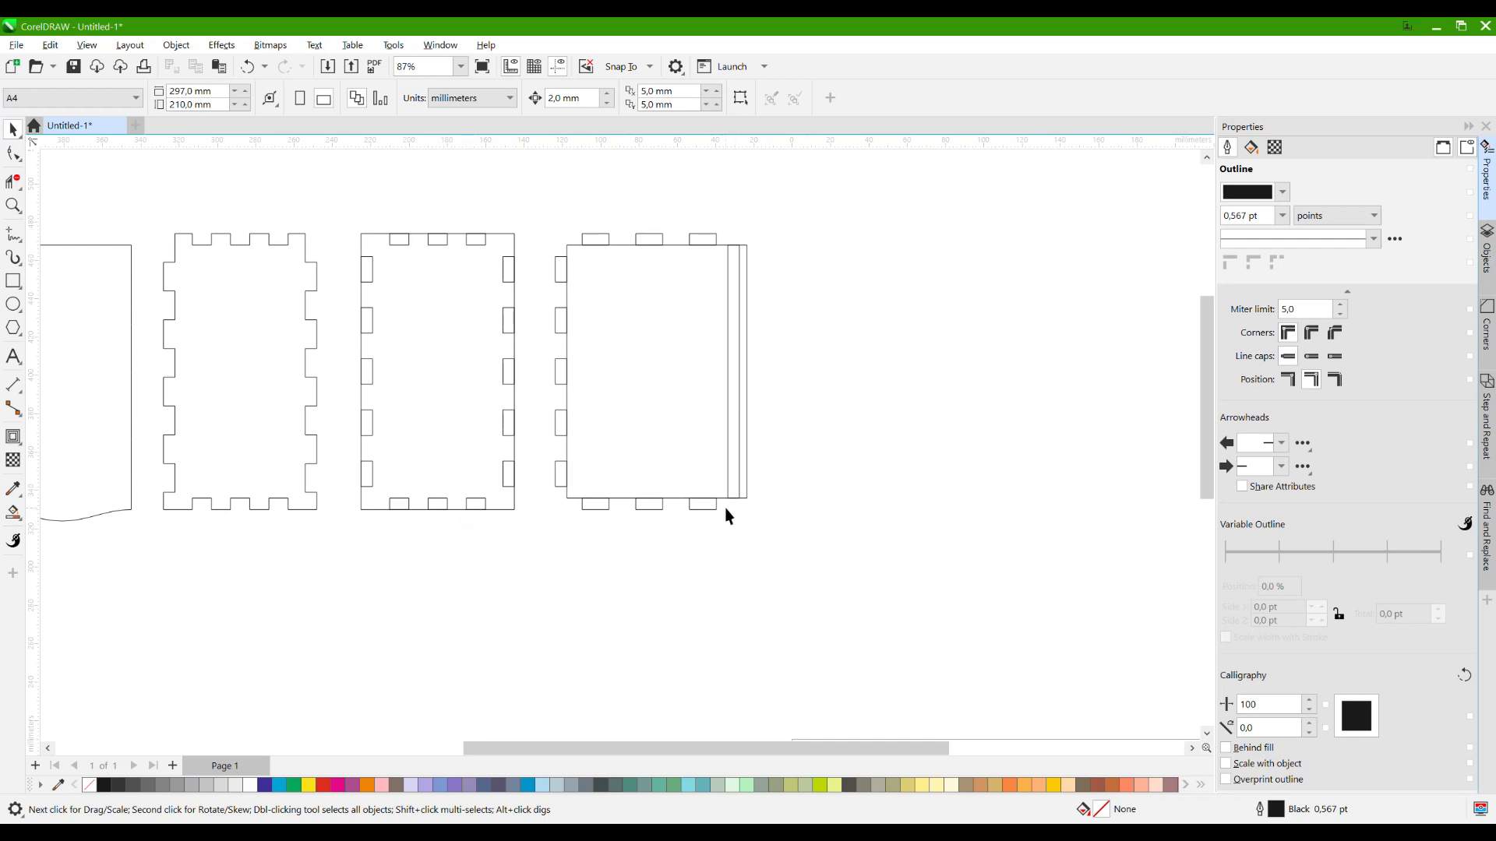
pyautogui.scroll(-4, 718, 517)
pyautogui.moveTo(595, 498); pyautogui.dragTo(892, 532)
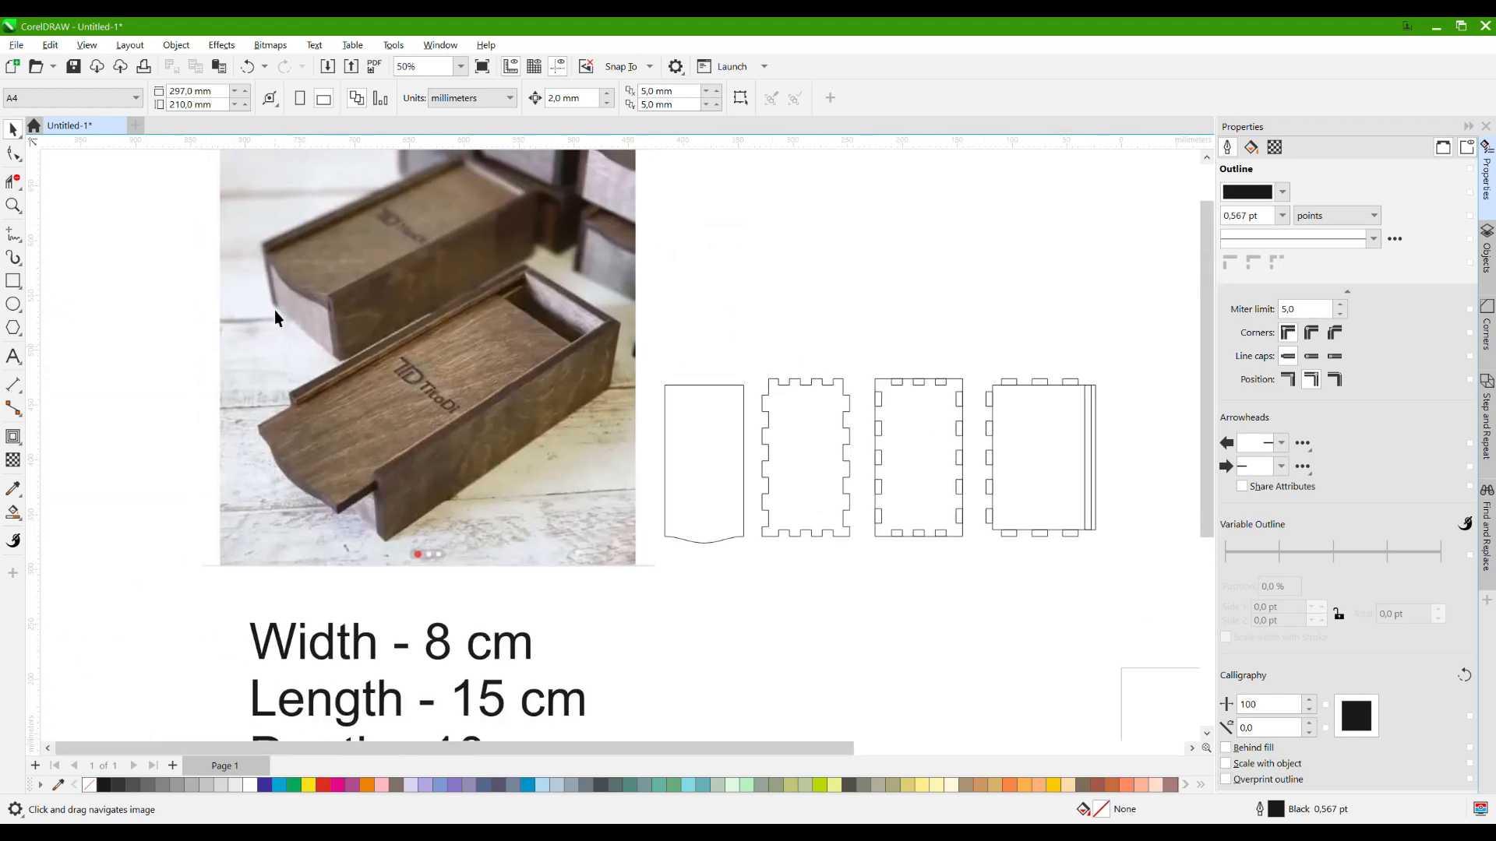
pyautogui.scroll(2, 274, 310)
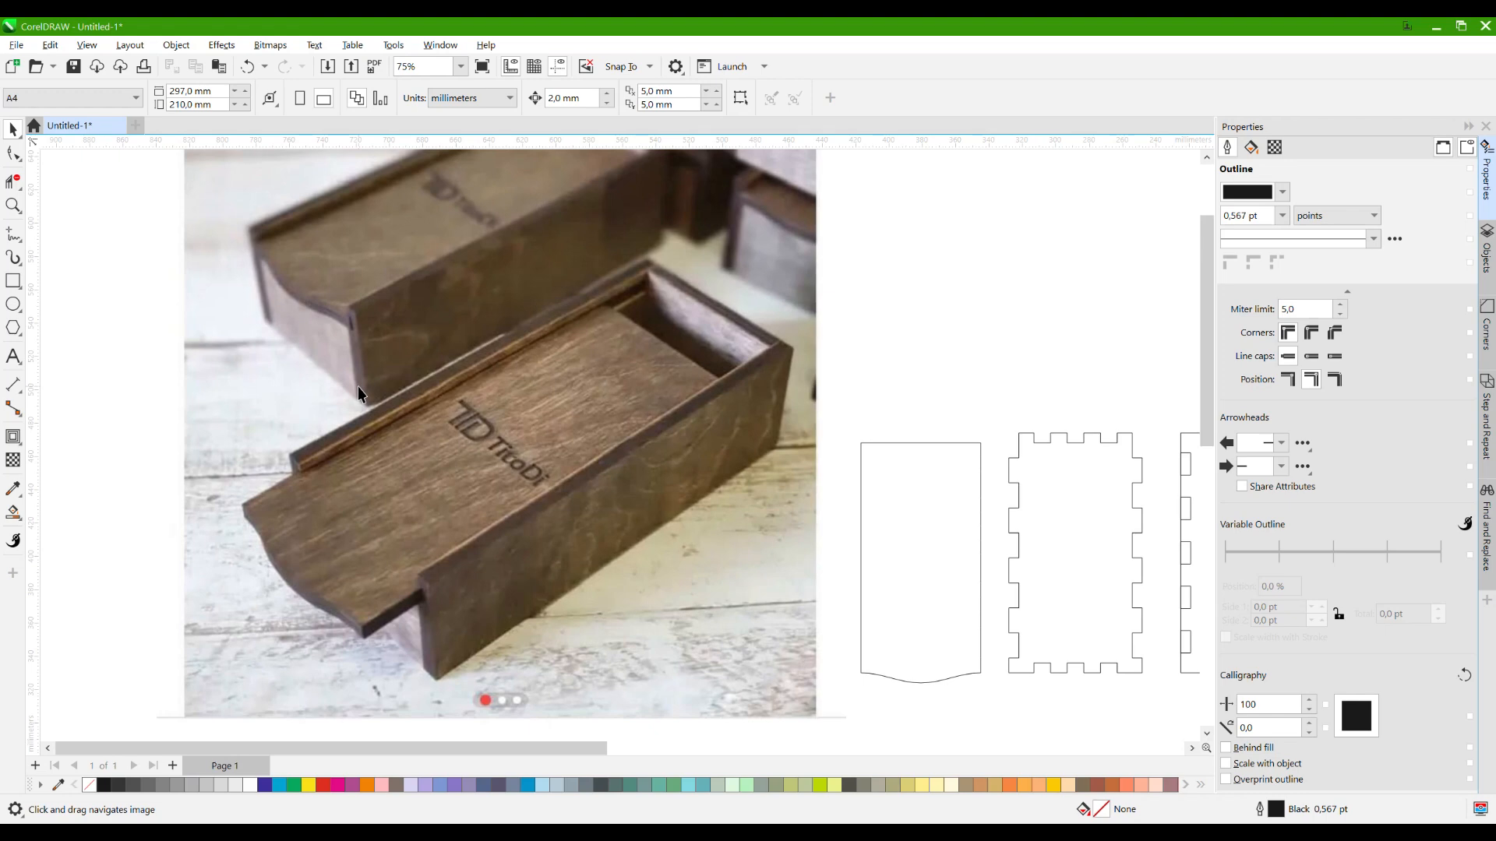
pyautogui.moveTo(778, 452); pyautogui.dragTo(506, 393)
pyautogui.scroll(-2, 506, 394)
pyautogui.moveTo(956, 428); pyautogui.dragTo(745, 407)
pyautogui.scroll(3, 875, 516)
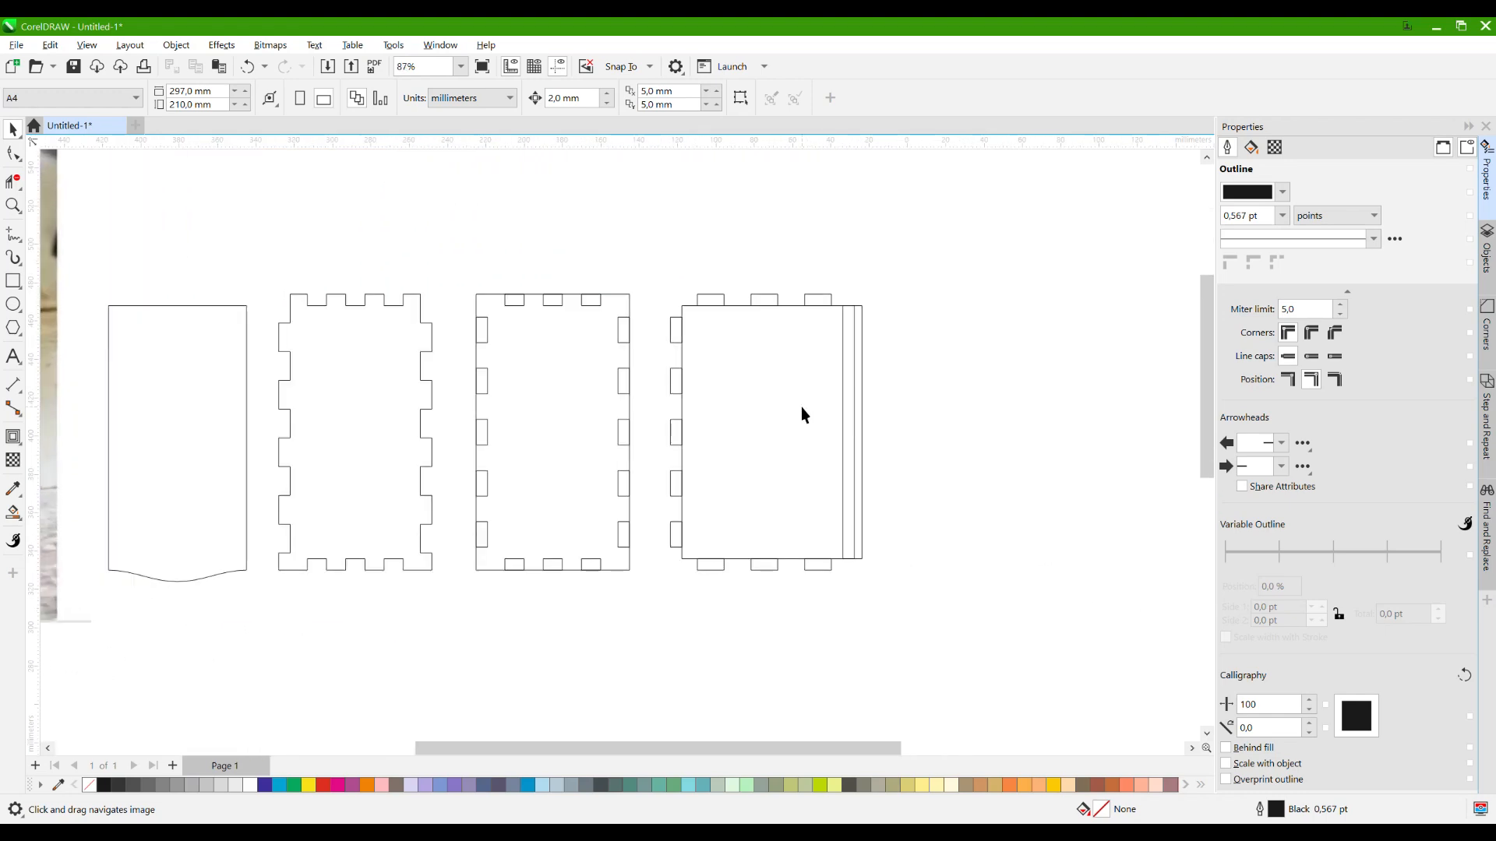
# Try to weld the top, bottom and left-edge tabs to the 10 cm panel outline.
pyautogui.moveTo(695, 345); pyautogui.dragTo(847, 581)
pyautogui.scroll(2, 862, 549)
pyautogui.keyDown('shift'); pyautogui.click(862, 549); pyautogui.keyUp('shift')
pyautogui.click(489, 95)
pyautogui.moveTo(631, 331); pyautogui.dragTo(699, 463)
pyautogui.scroll(-2, 699, 463)
pyautogui.moveTo(707, 333); pyautogui.dragTo(773, 306)
pyautogui.scroll(-1, 773, 305)
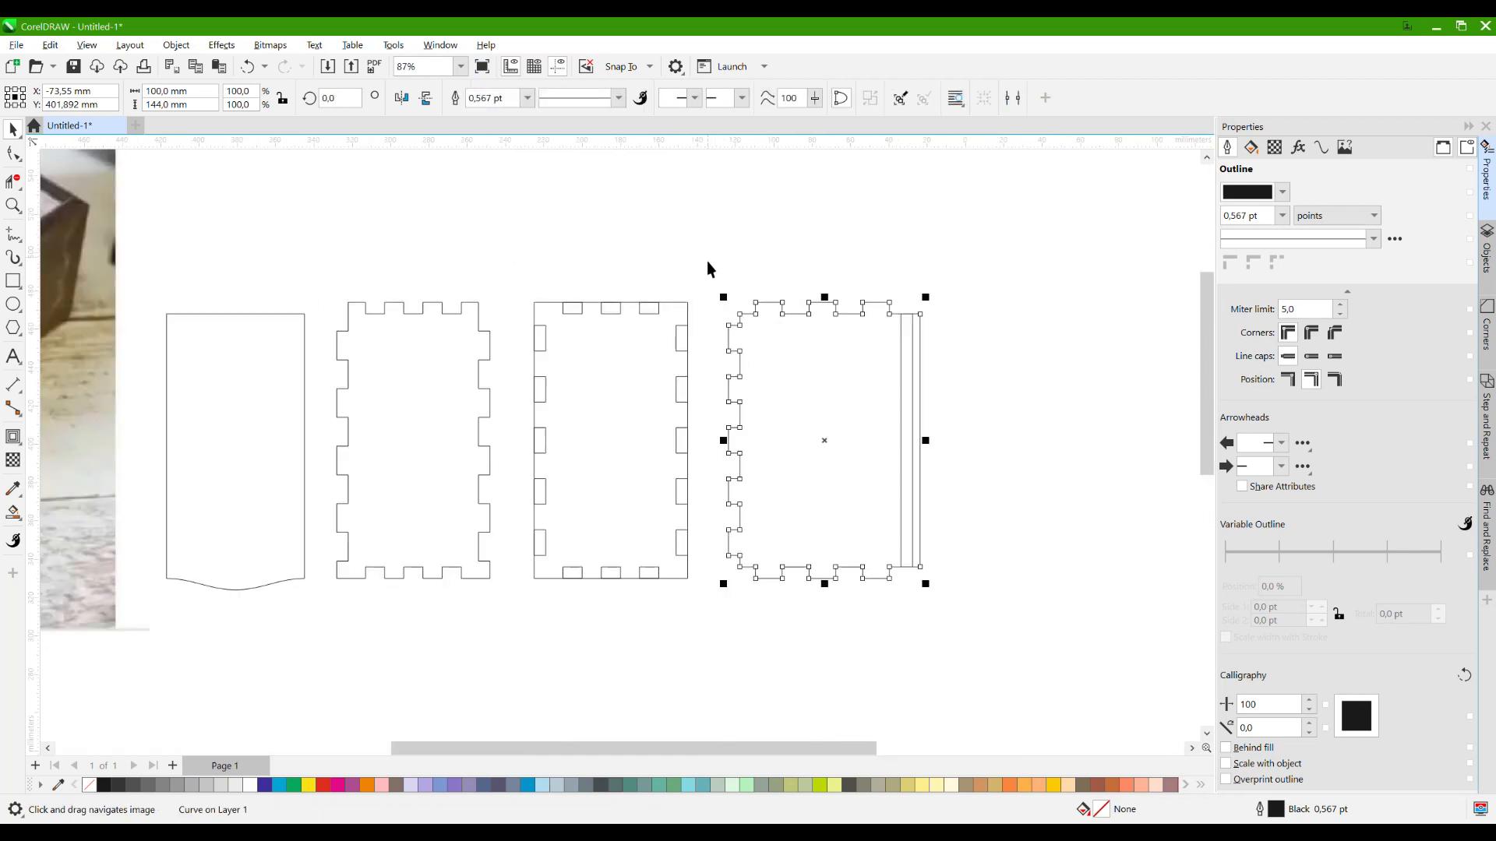
pyautogui.moveTo(681, 362); pyautogui.dragTo(702, 349)
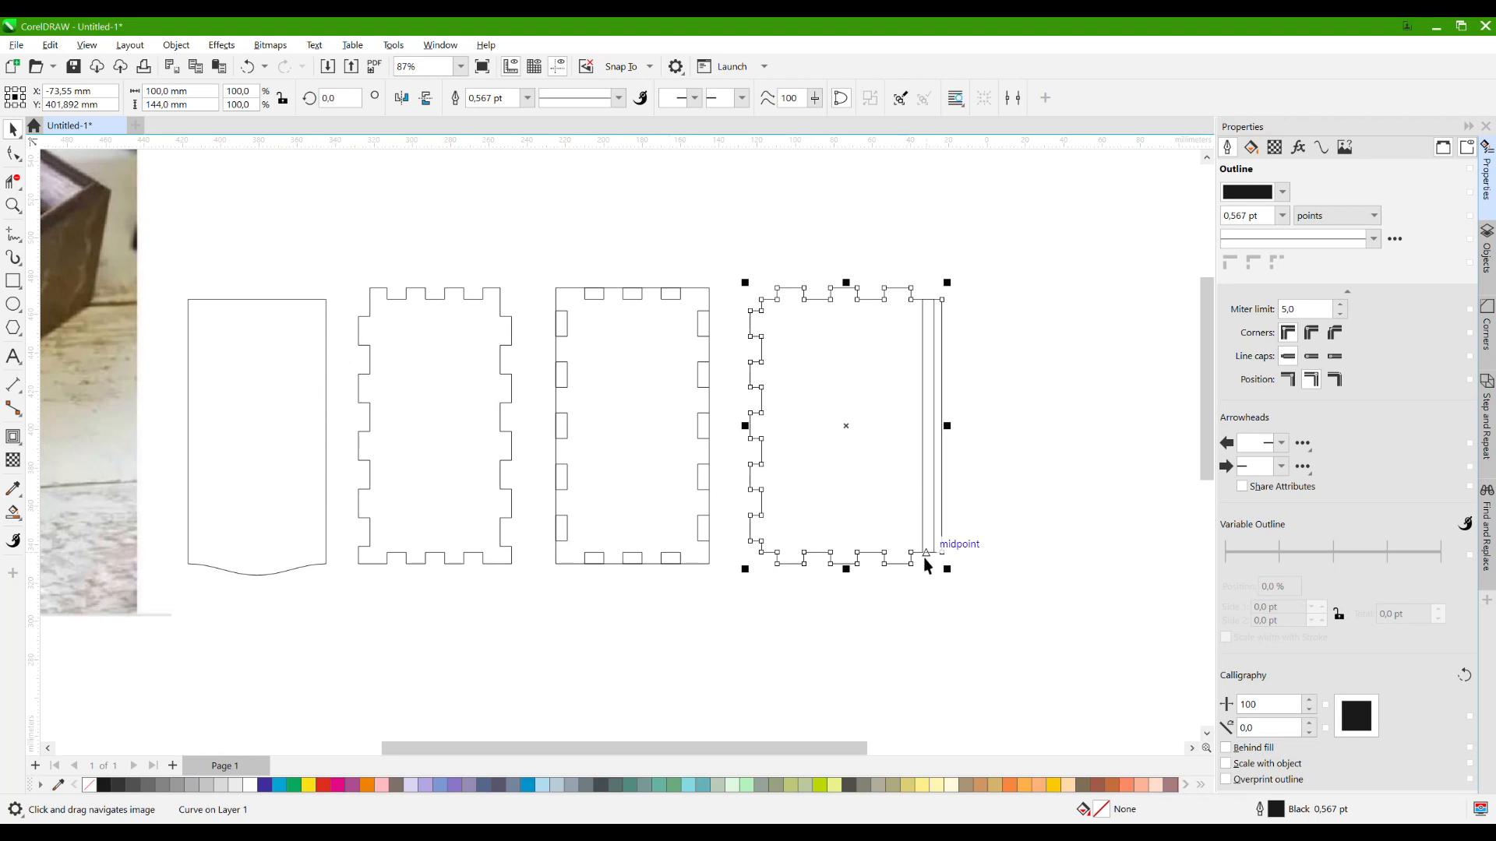
pyautogui.hotkey('ctrl', 'z')
# Widen the last bottom tab of the 10 cm panel to 30 mm so it reaches the panel's right edge.
pyautogui.moveTo(895, 432); pyautogui.dragTo(702, 312)
pyautogui.click(817, 468)
pyautogui.scroll(2, 733, 404)
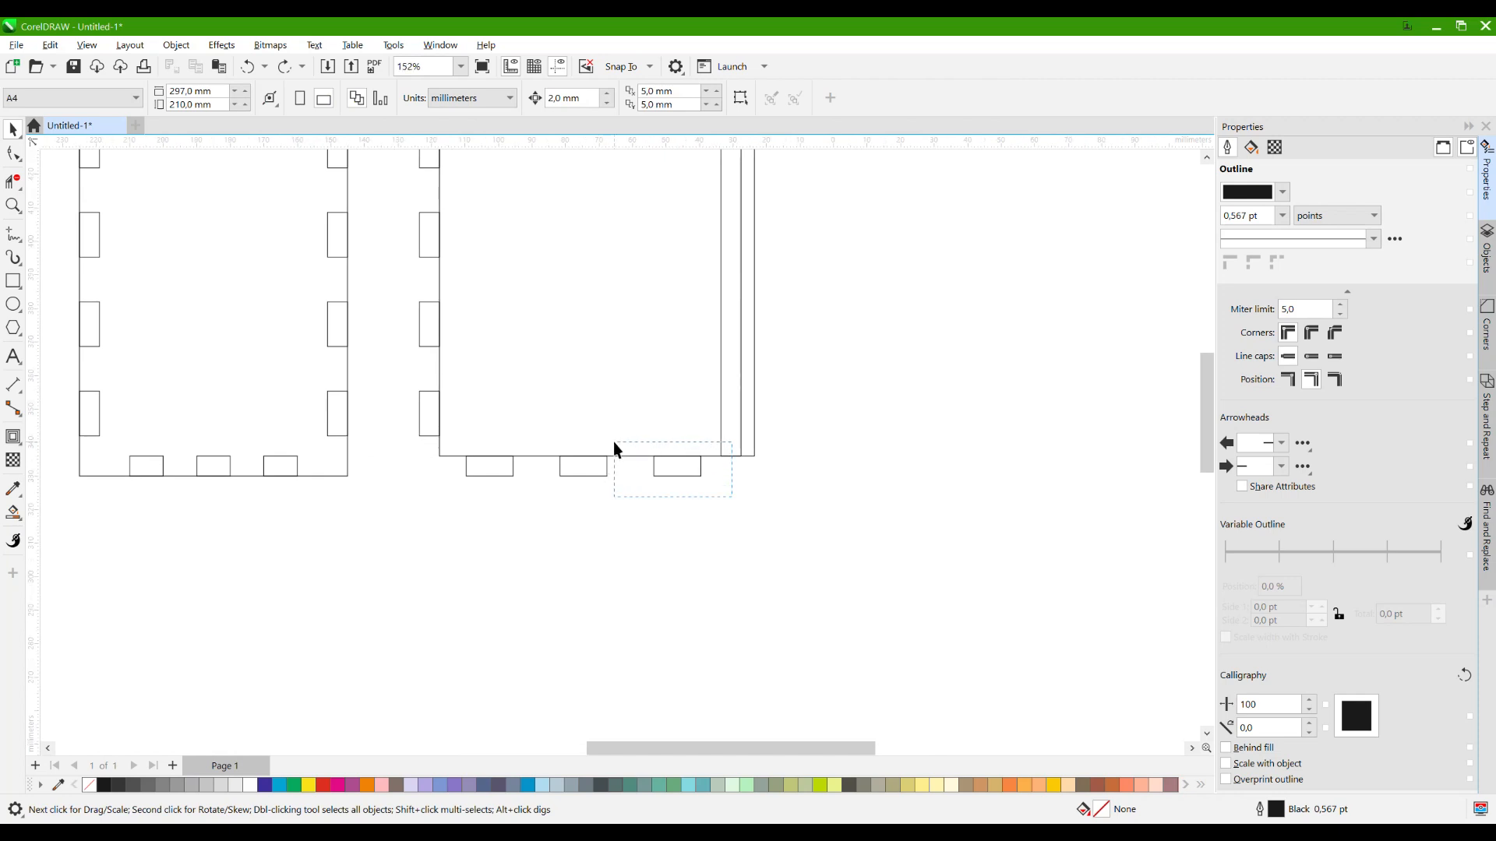
pyautogui.moveTo(614, 441); pyautogui.dragTo(614, 442)
pyautogui.scroll(2, 727, 471)
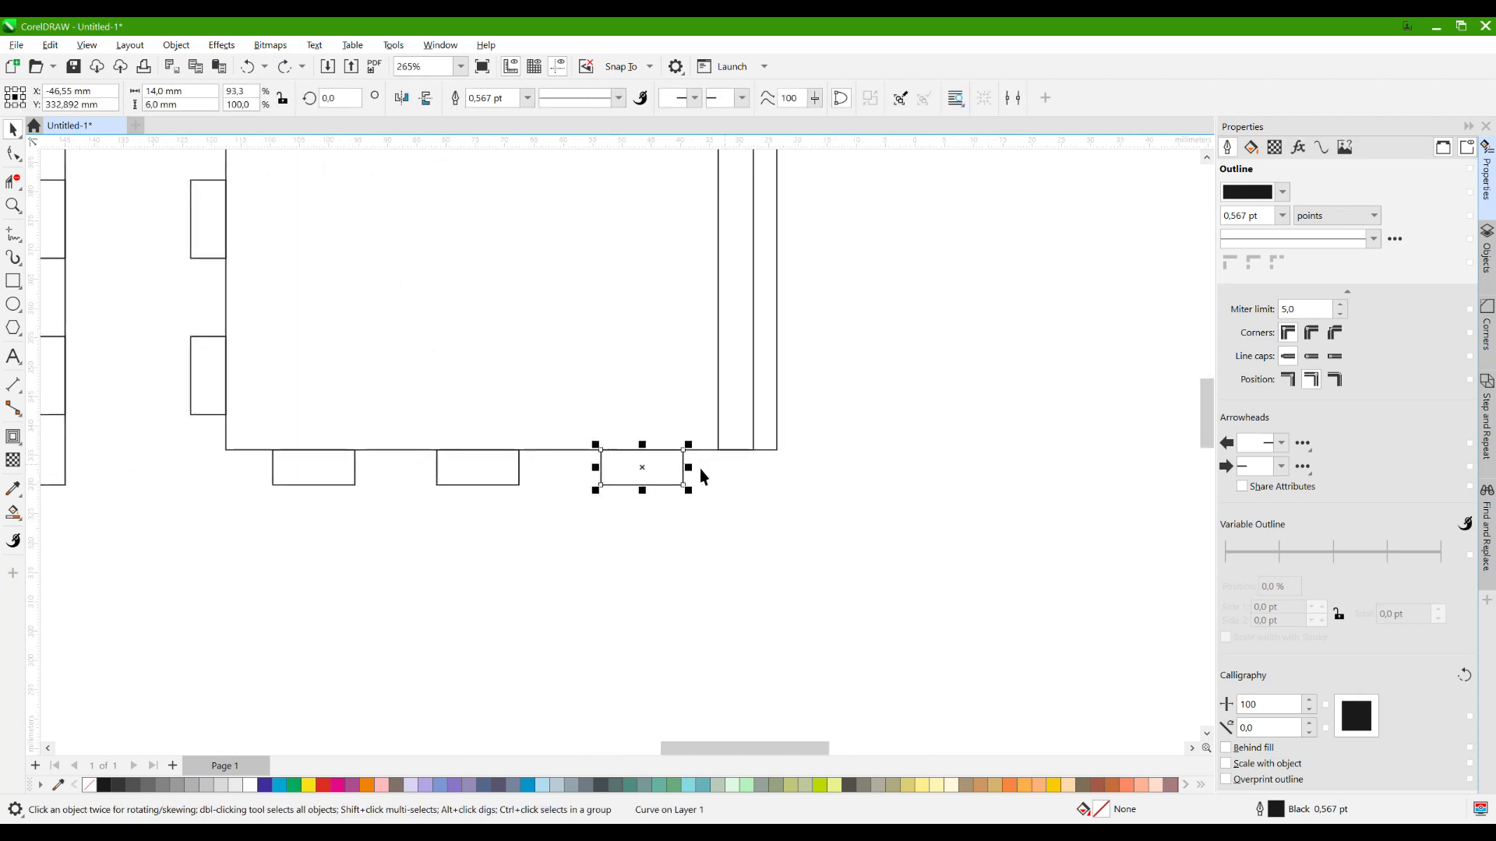
pyautogui.moveTo(689, 470); pyautogui.dragTo(779, 467)
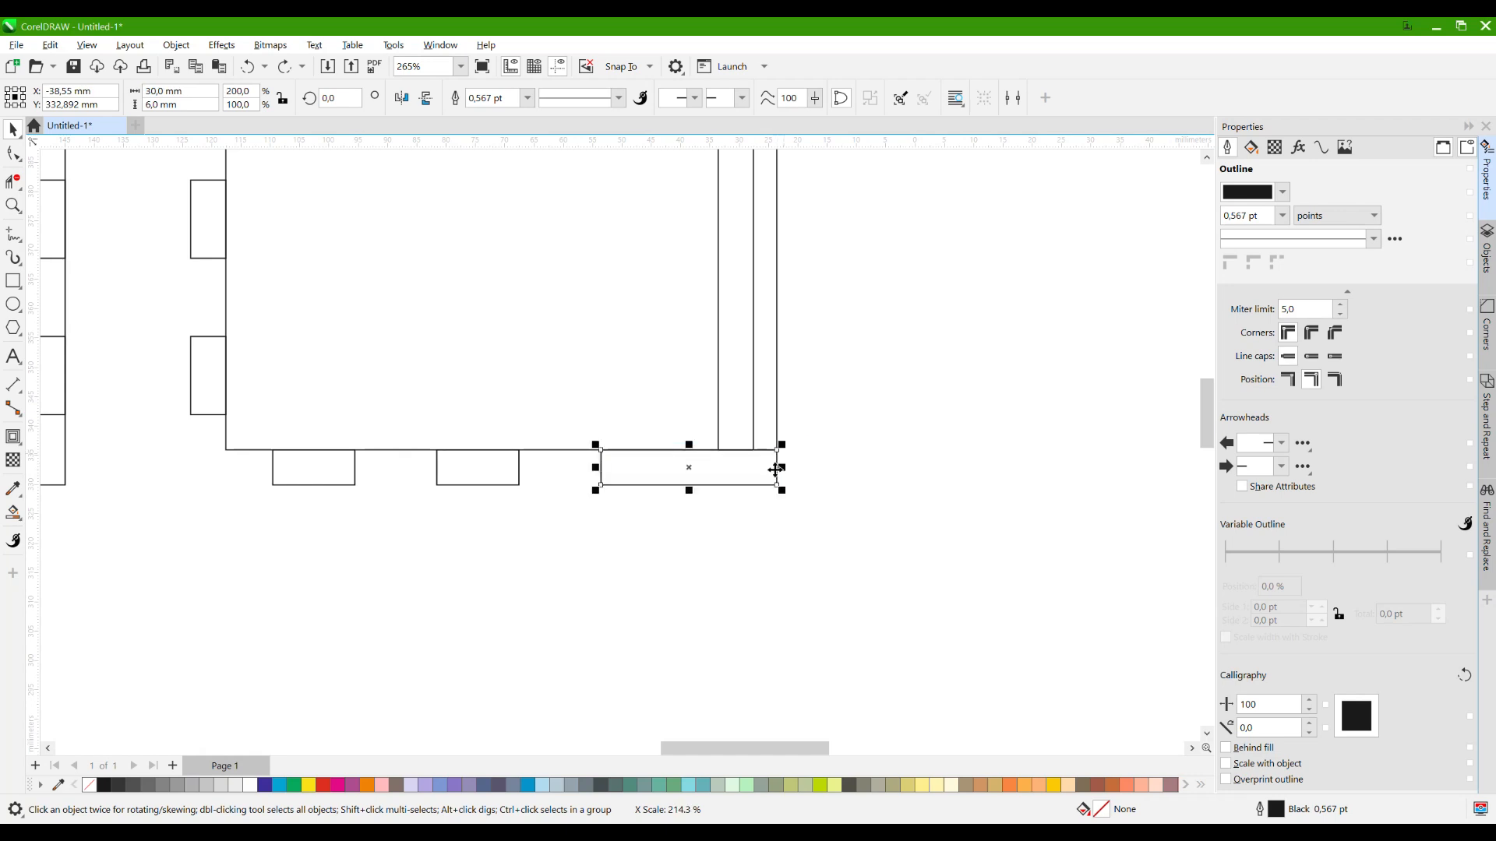
# Widen the last top tab of the 10 cm panel to 30 mm, flush with the panel's right edge.
pyautogui.scroll(-1, 730, 604)
pyautogui.scroll(-2, 729, 605)
pyautogui.moveTo(689, 304); pyautogui.dragTo(641, 577)
pyautogui.moveTo(606, 375); pyautogui.dragTo(726, 427)
pyautogui.scroll(2, 675, 420)
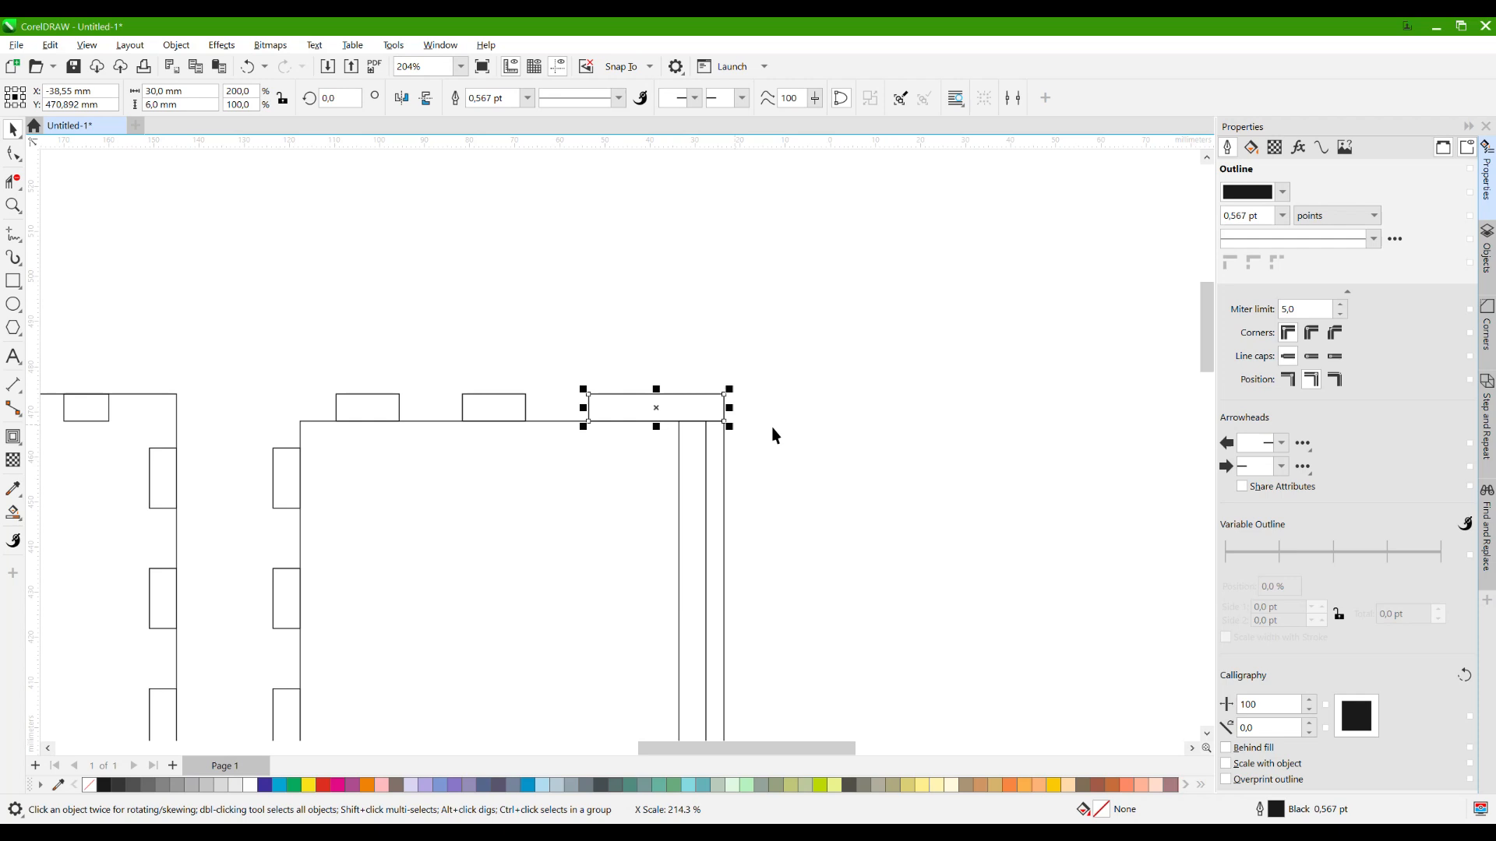
# Weld the top, bottom and left-edge tabs to the 10 cm side panel's outline.
pyautogui.click(771, 427)
pyautogui.scroll(-1, 753, 295)
pyautogui.scroll(-2, 754, 297)
pyautogui.moveTo(726, 325); pyautogui.dragTo(726, 326)
pyautogui.moveTo(788, 645); pyautogui.dragTo(531, 606)
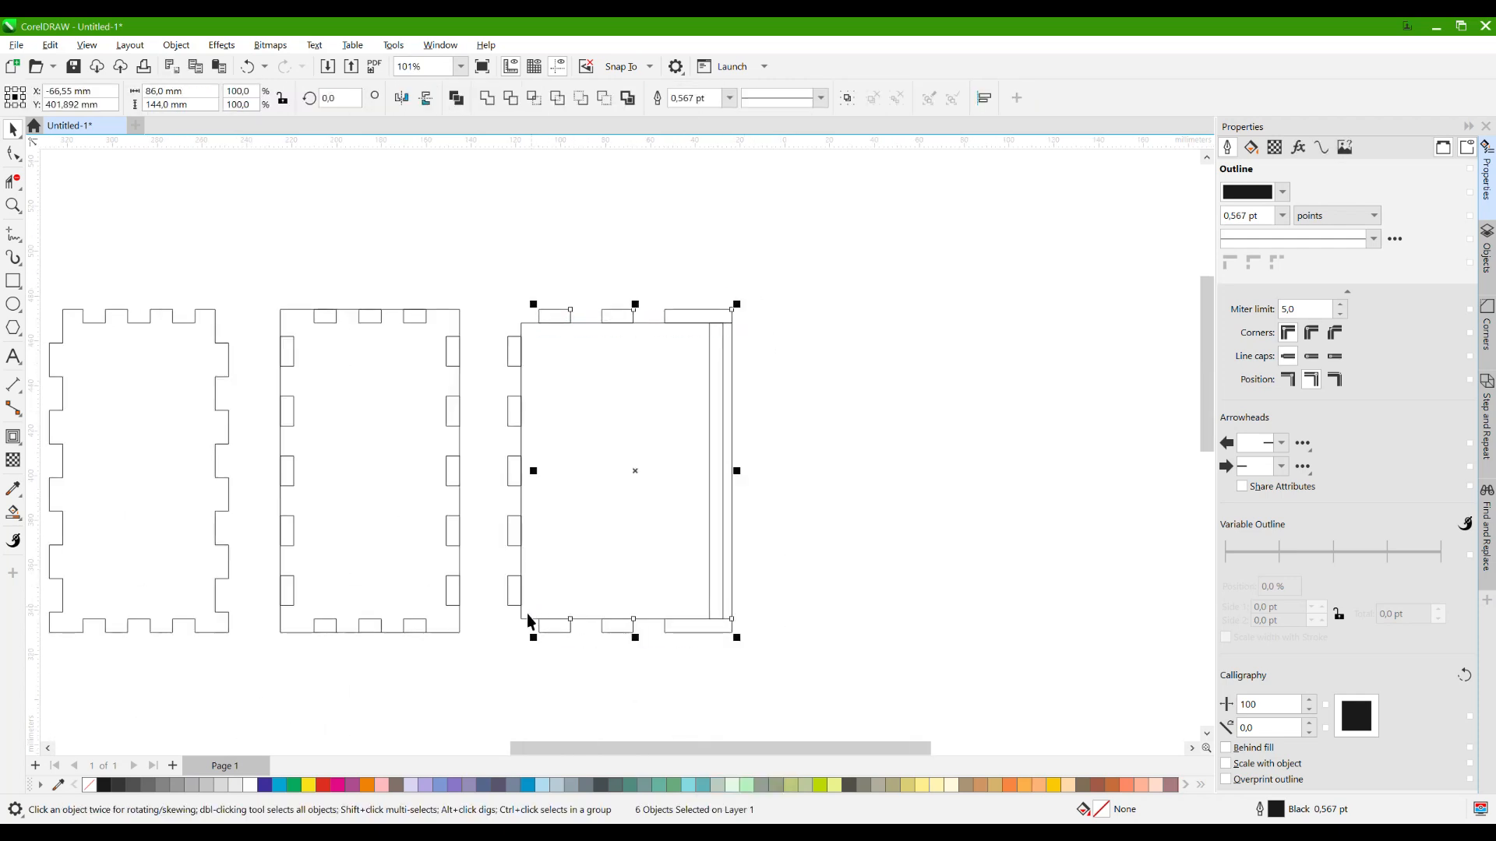
pyautogui.moveTo(489, 284); pyautogui.dragTo(528, 637)
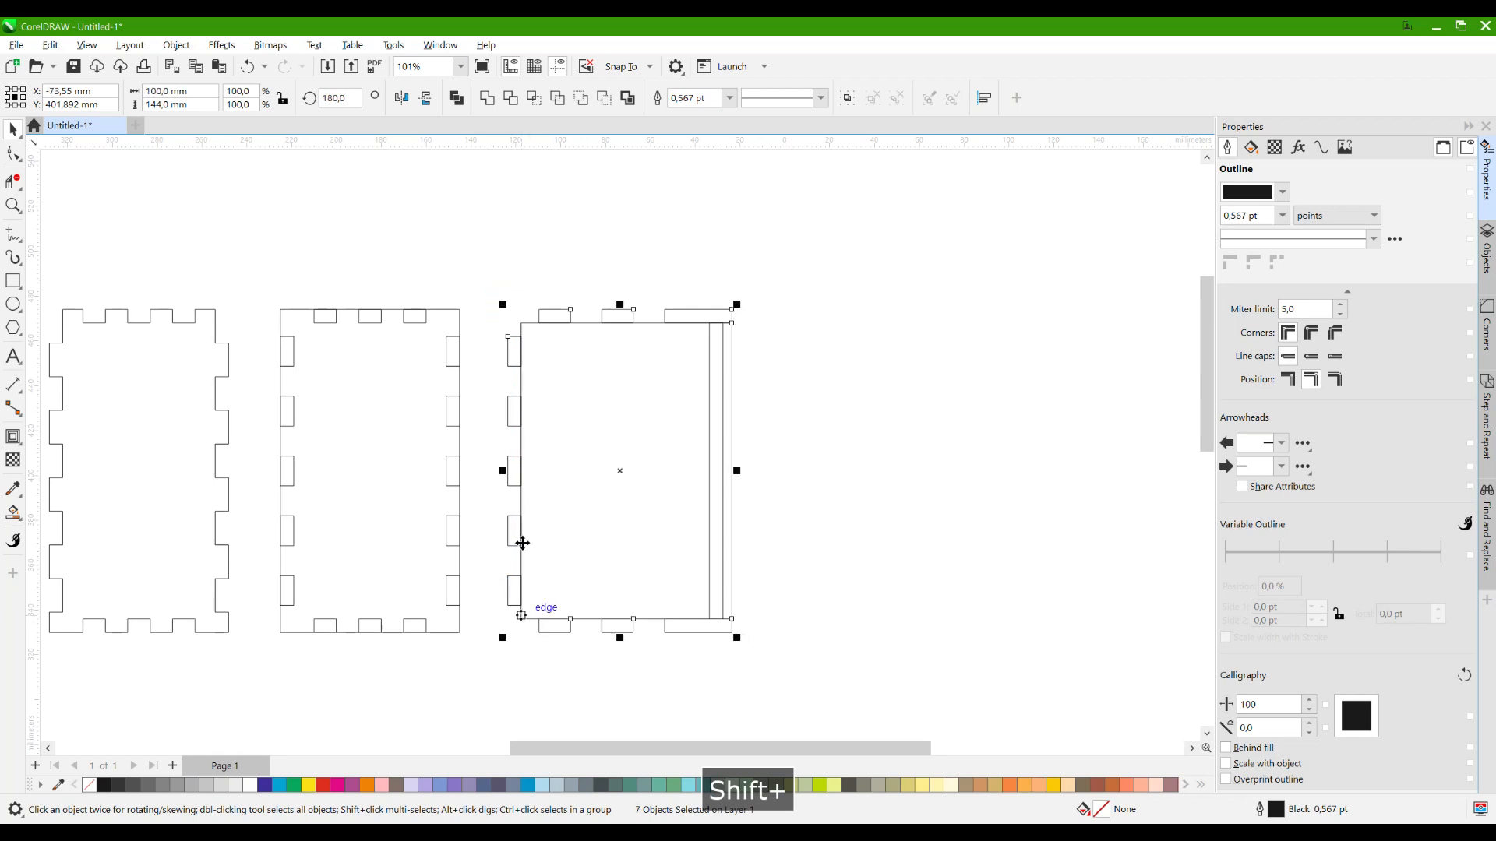
pyautogui.click(487, 98)
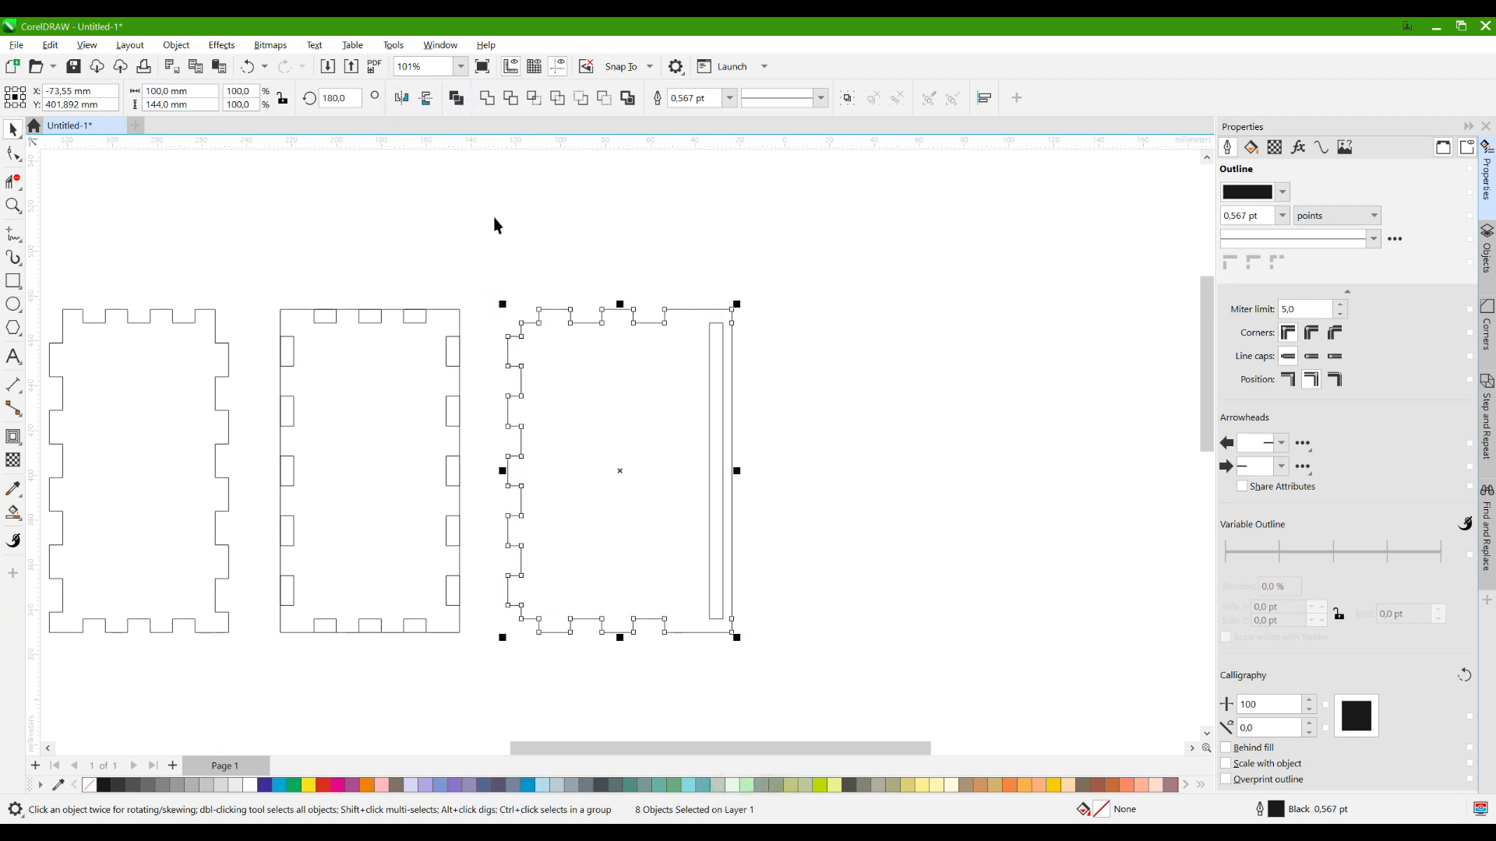
pyautogui.click(640, 284)
# Extend the lid slot rectangle down to the 10 cm side panel's bottom edge.
pyautogui.scroll(-1, 746, 304)
pyautogui.scroll(3, 725, 626)
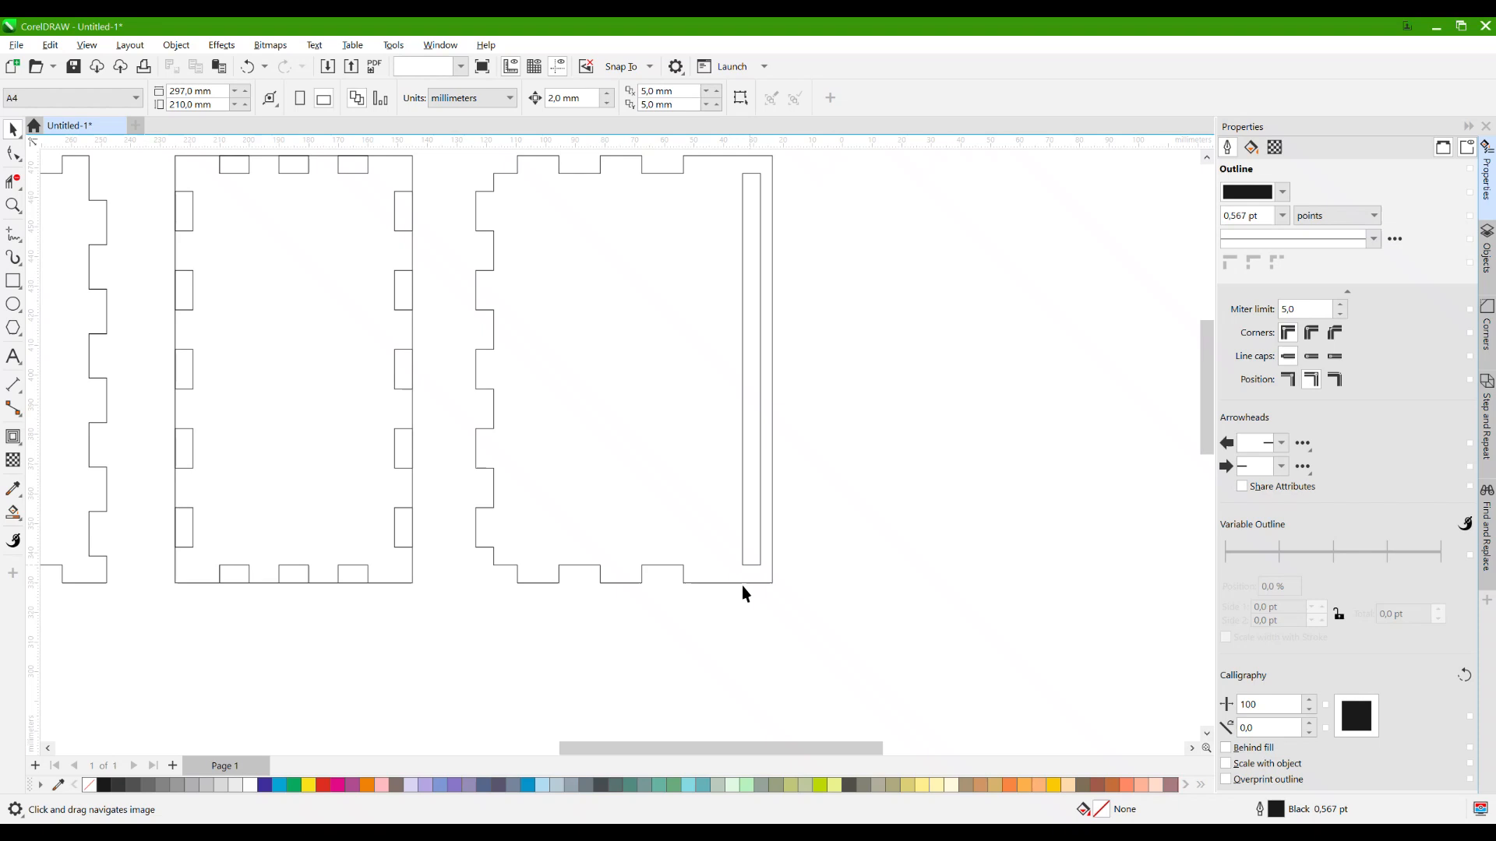
pyautogui.click(750, 564)
pyautogui.moveTo(751, 567); pyautogui.dragTo(751, 583)
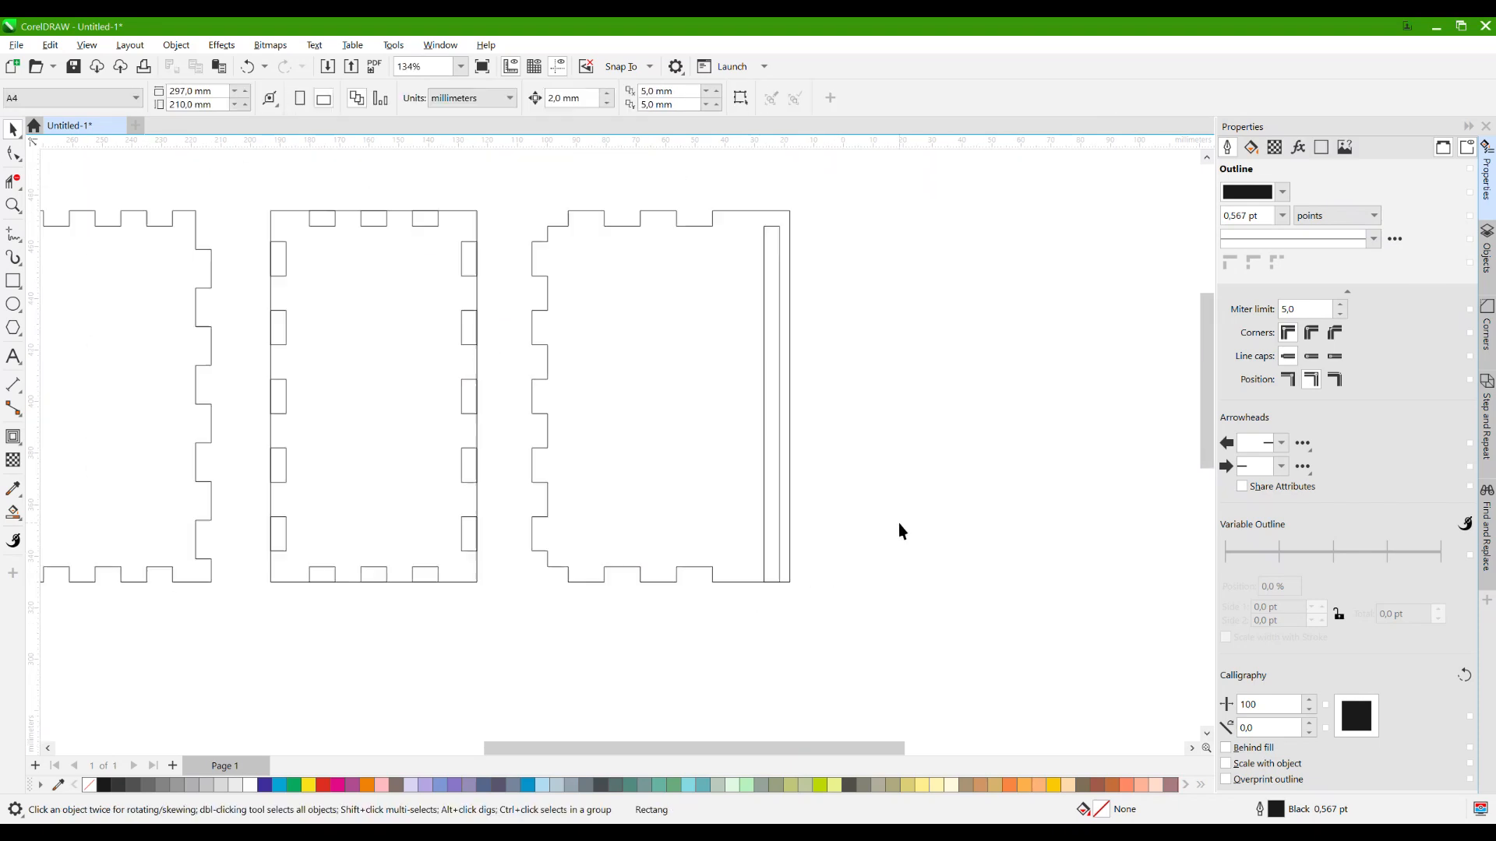
pyautogui.scroll(-3, 899, 523)
# Try to subtract the edge rectangles from the 80 mm wide slotted panel.
pyautogui.moveTo(643, 395); pyautogui.dragTo(704, 409)
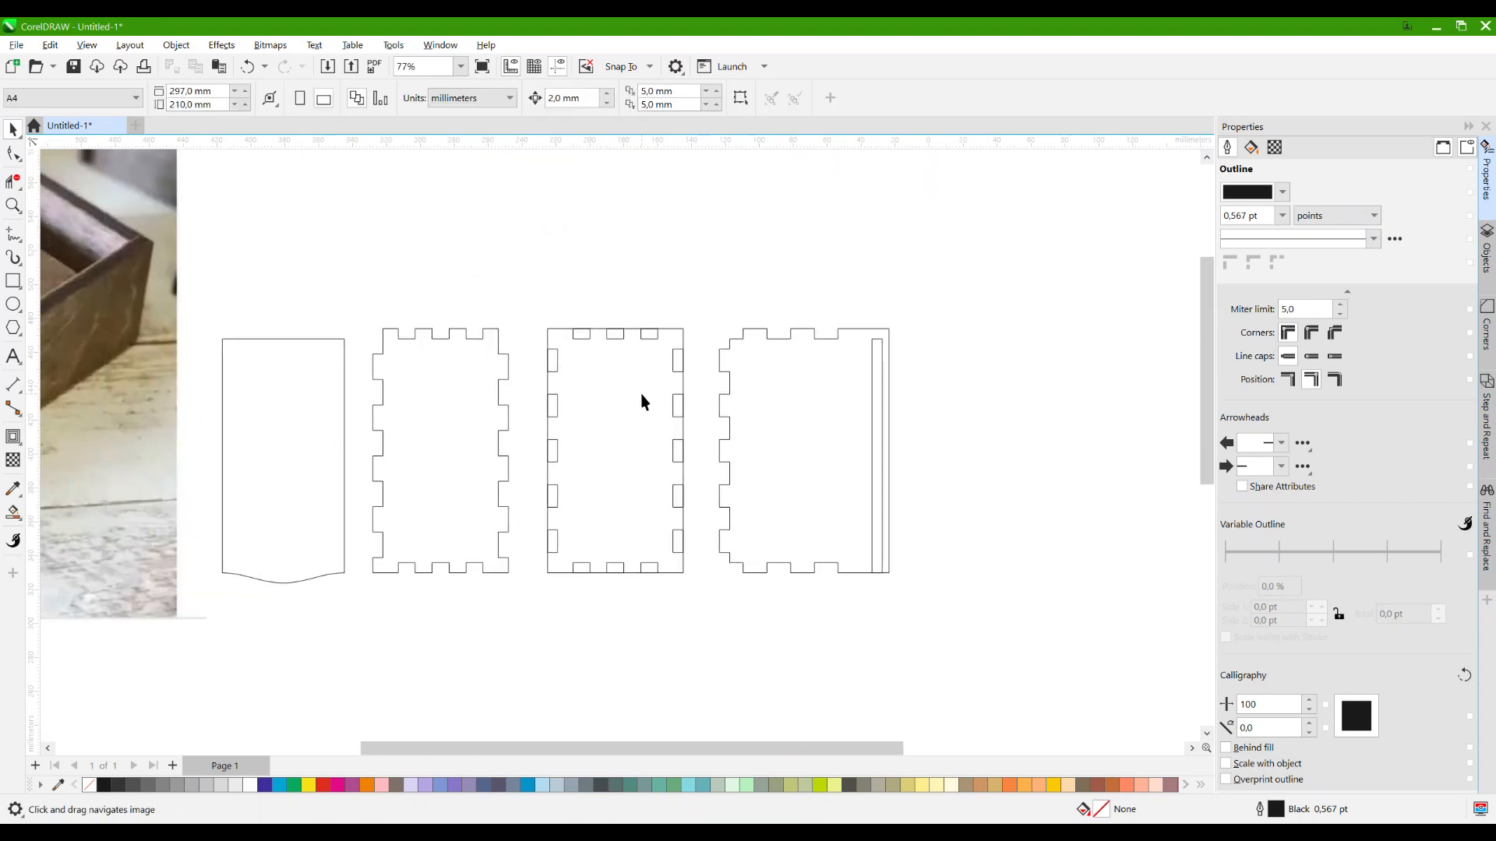
pyautogui.scroll(1, 643, 402)
pyautogui.moveTo(505, 288); pyautogui.dragTo(703, 615)
pyautogui.click(603, 101)
pyautogui.click(698, 211)
# Move the 10 cm side panel with its lid slot farther away from the slotted panel.
pyautogui.moveTo(729, 261); pyautogui.dragTo(609, 274)
pyautogui.scroll(-1, 577, 288)
pyautogui.moveTo(637, 451); pyautogui.dragTo(777, 452)
pyautogui.scroll(-1, 849, 405)
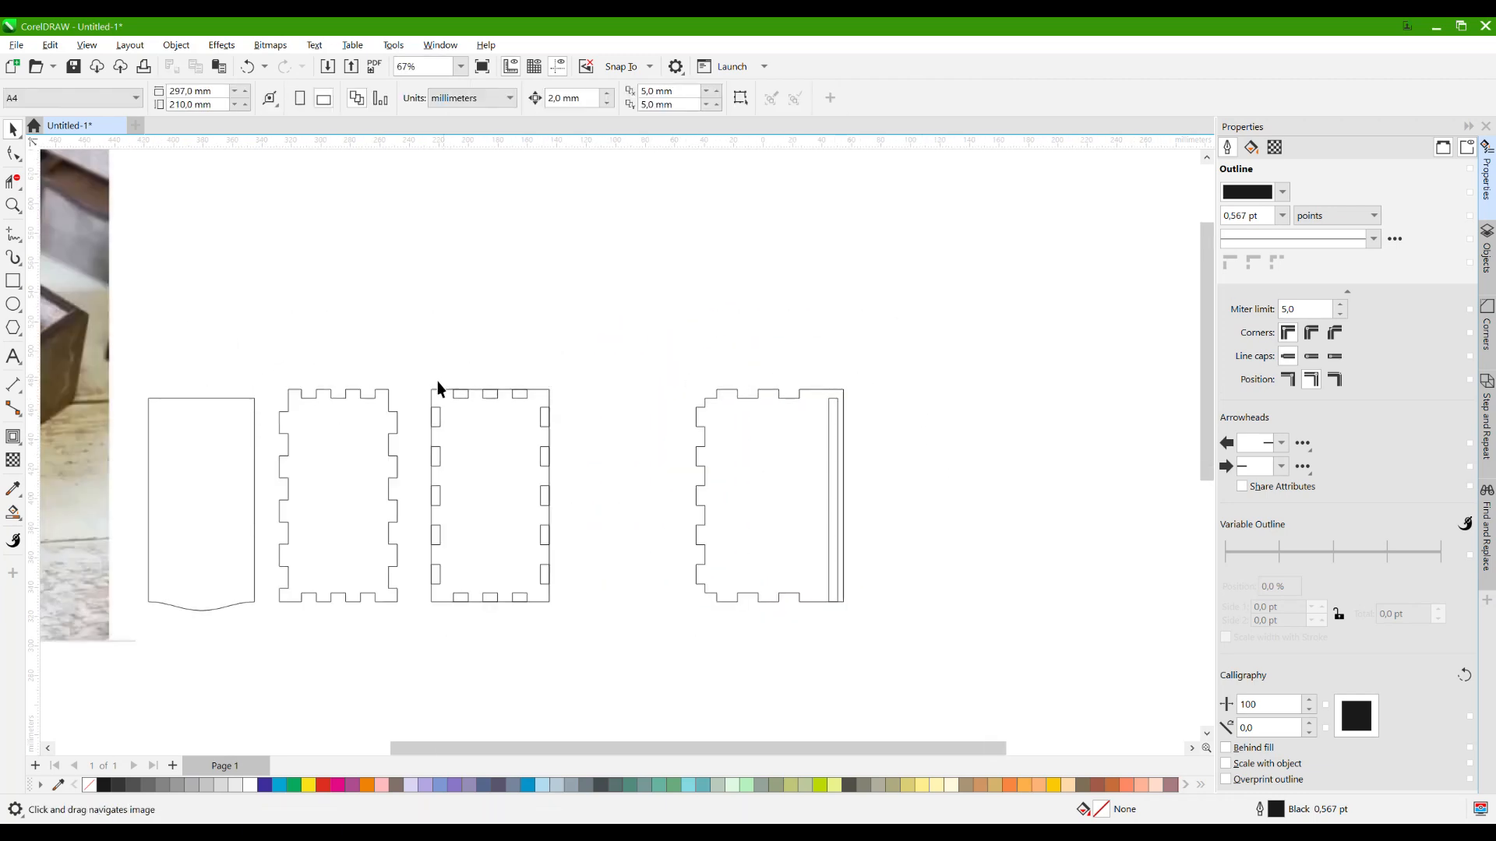
# Mirror a plain copy of the slotted panel's outline above it and set the copy's height to 100 mm.
pyautogui.scroll(1, 404, 389)
pyautogui.click(550, 634)
pyautogui.moveTo(501, 634); pyautogui.dragTo(597, 310)
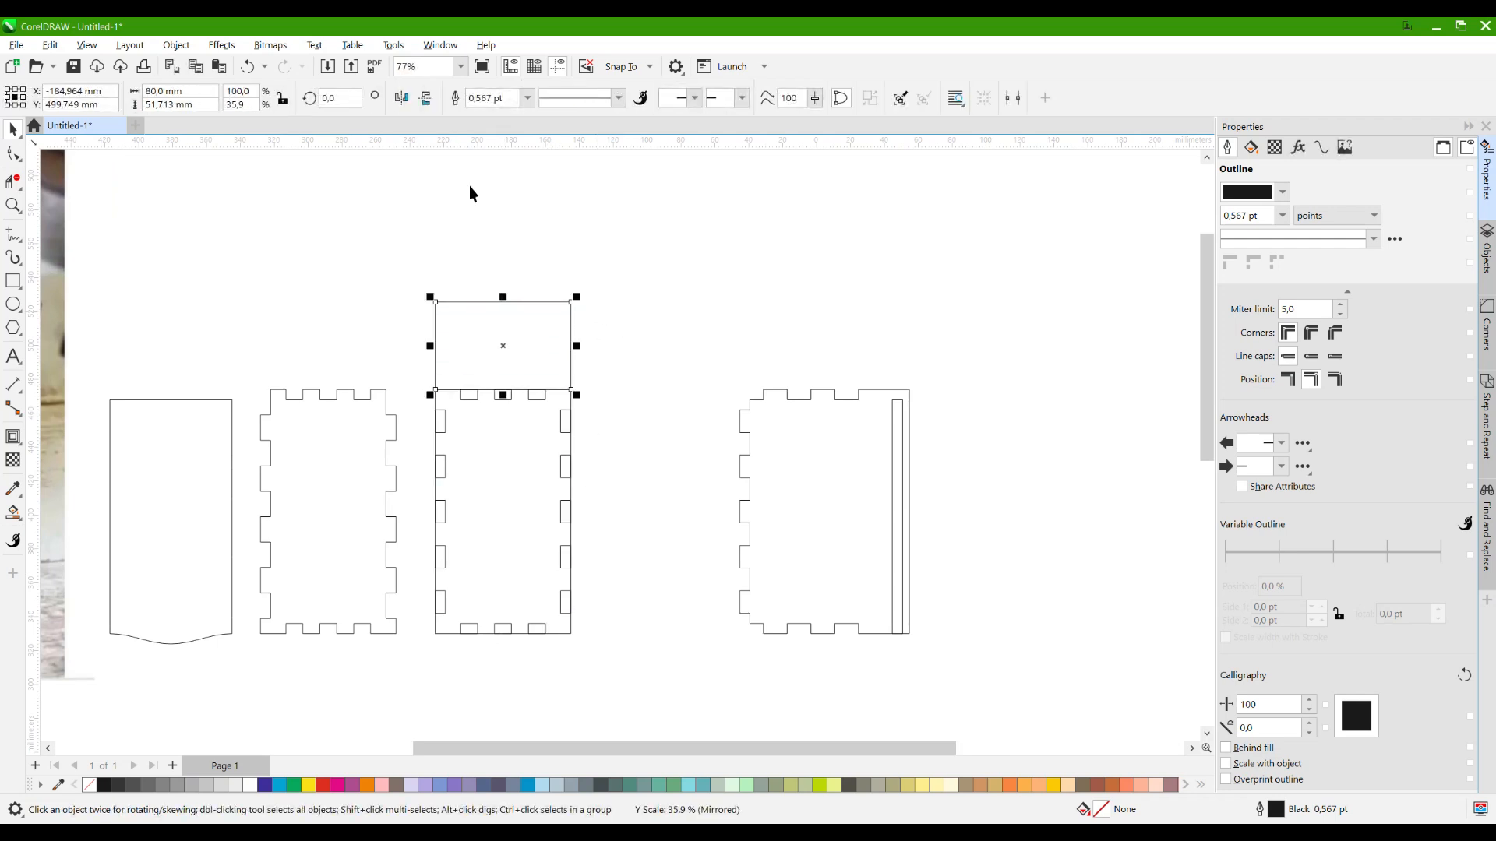
pyautogui.click(201, 104)
pyautogui.write('100')
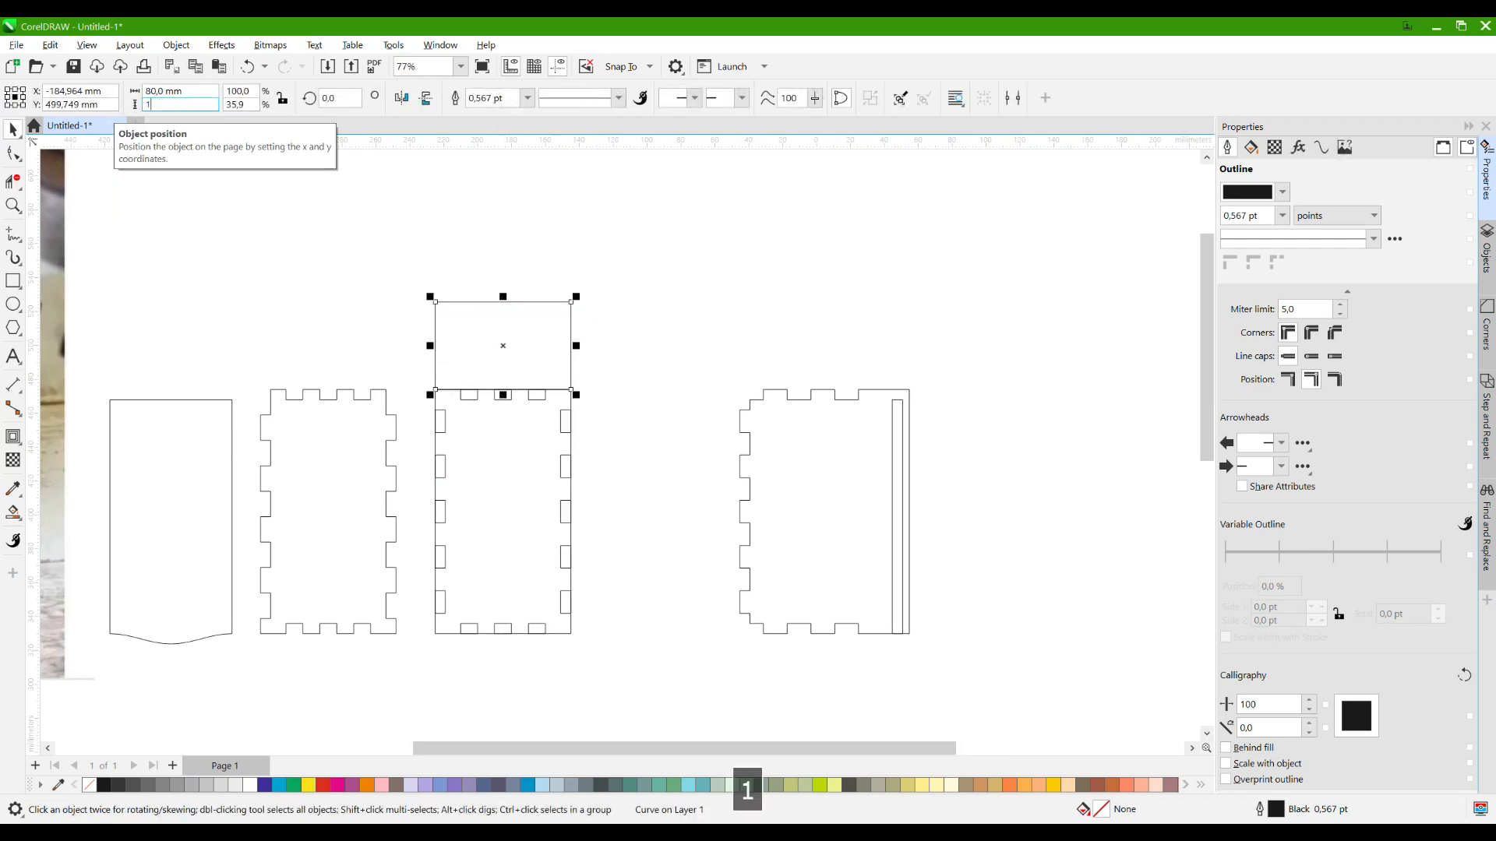
pyautogui.press('Return')
# Move the 80 × 100 mm panel above the slotted panel and copy the three top slots to its lower edge.
pyautogui.scroll(1, 592, 561)
pyautogui.moveTo(490, 377)
pyautogui.mouseDown()
pyautogui.moveTo(511, 287)
pyautogui.moveTo(532, 274)
pyautogui.mouseUp()
pyautogui.moveTo(343, 340); pyautogui.dragTo(415, 275)
pyautogui.scroll(1, 664, 404)
# Shorten the new panel from its lower edge to 94 mm so the three copied tabs stick out below it.
pyautogui.click(664, 404)
pyautogui.click(509, 410)
pyautogui.moveTo(496, 417); pyautogui.dragTo(501, 396)
pyautogui.scroll(-2, 501, 396)
pyautogui.scroll(1, 488, 413)
pyautogui.click(508, 401)
# Duplicate the new end panel with its three tabs beside the original.
pyautogui.moveTo(374, 227); pyautogui.dragTo(623, 544)
pyautogui.moveTo(485, 398); pyautogui.dragTo(699, 400)
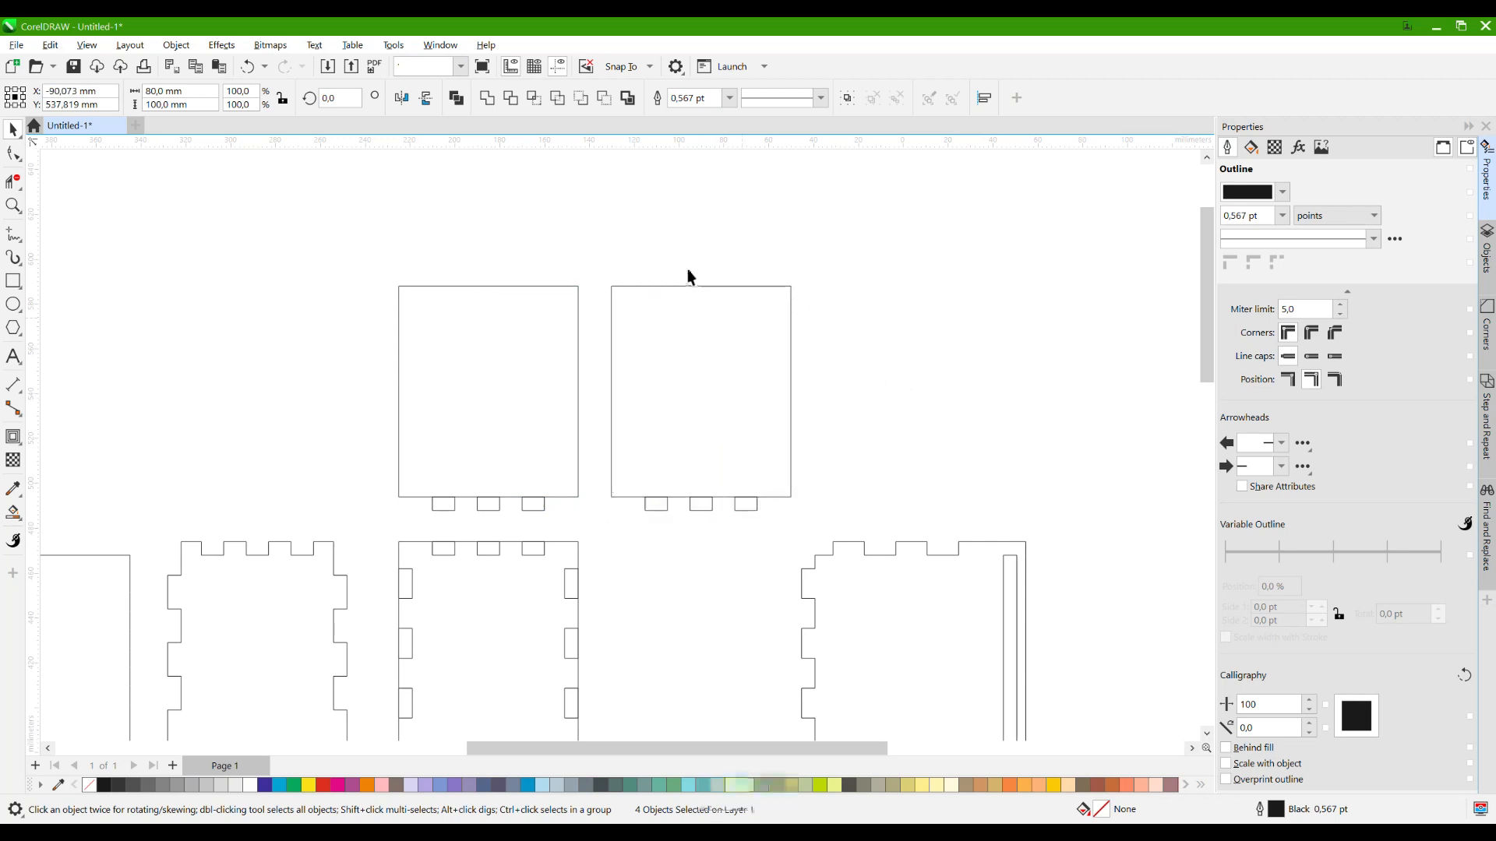
pyautogui.click(689, 273)
pyautogui.scroll(1, 689, 272)
# Lower the two top corner nodes of the duplicated end panel by 12 mm in 2 mm nudges.
pyautogui.click(580, 296)
pyautogui.click(14, 154)
pyautogui.moveTo(484, 260); pyautogui.dragTo(925, 351)
pyautogui.press('Down')
pyautogui.press('Down')
pyautogui.press('Down')
pyautogui.press('Down')
pyautogui.press('Down')
pyautogui.press('Down')
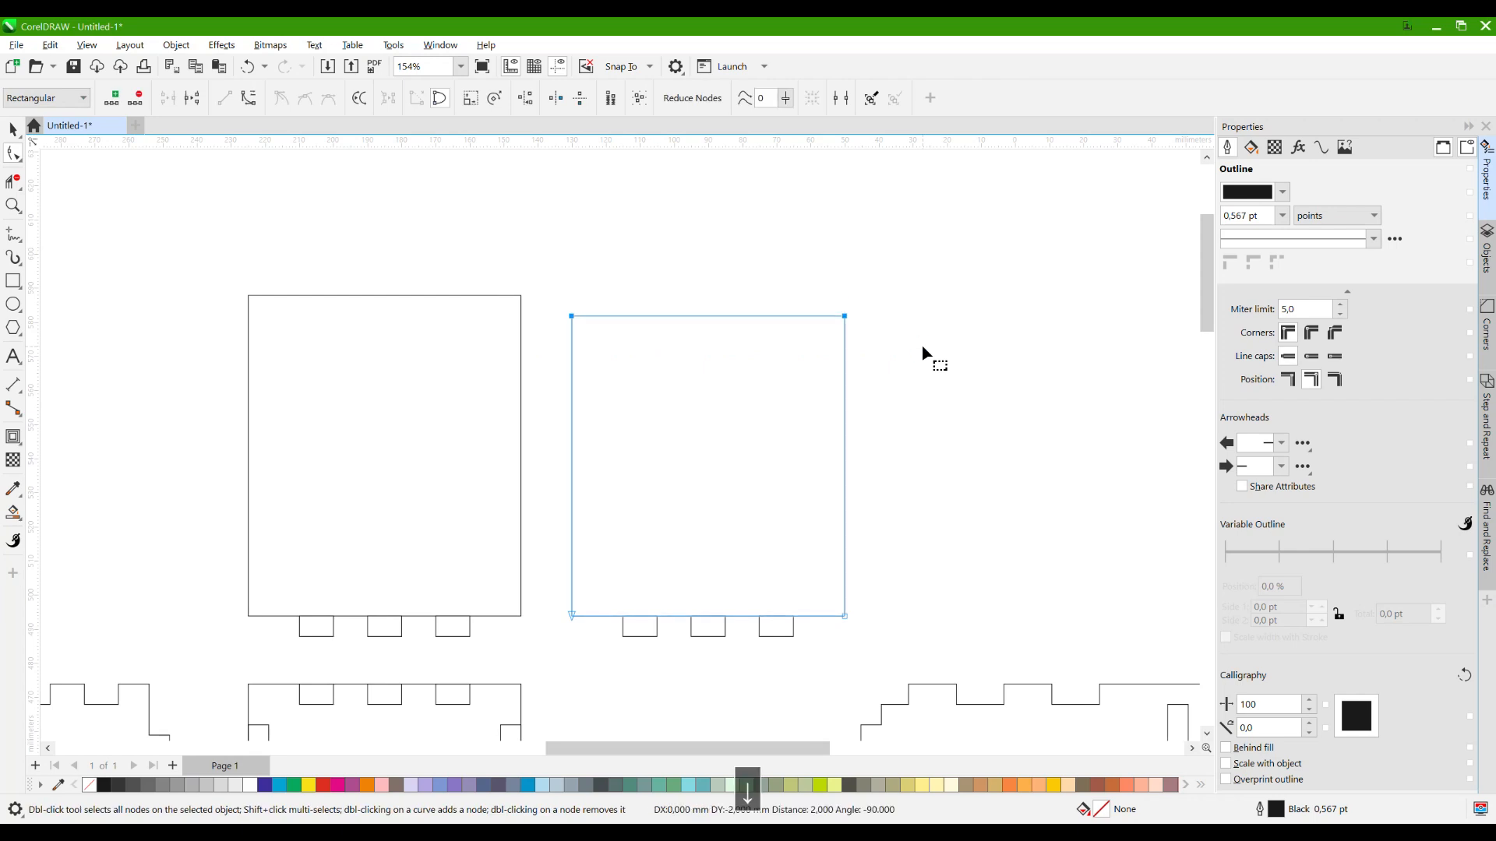
pyautogui.click(12, 129)
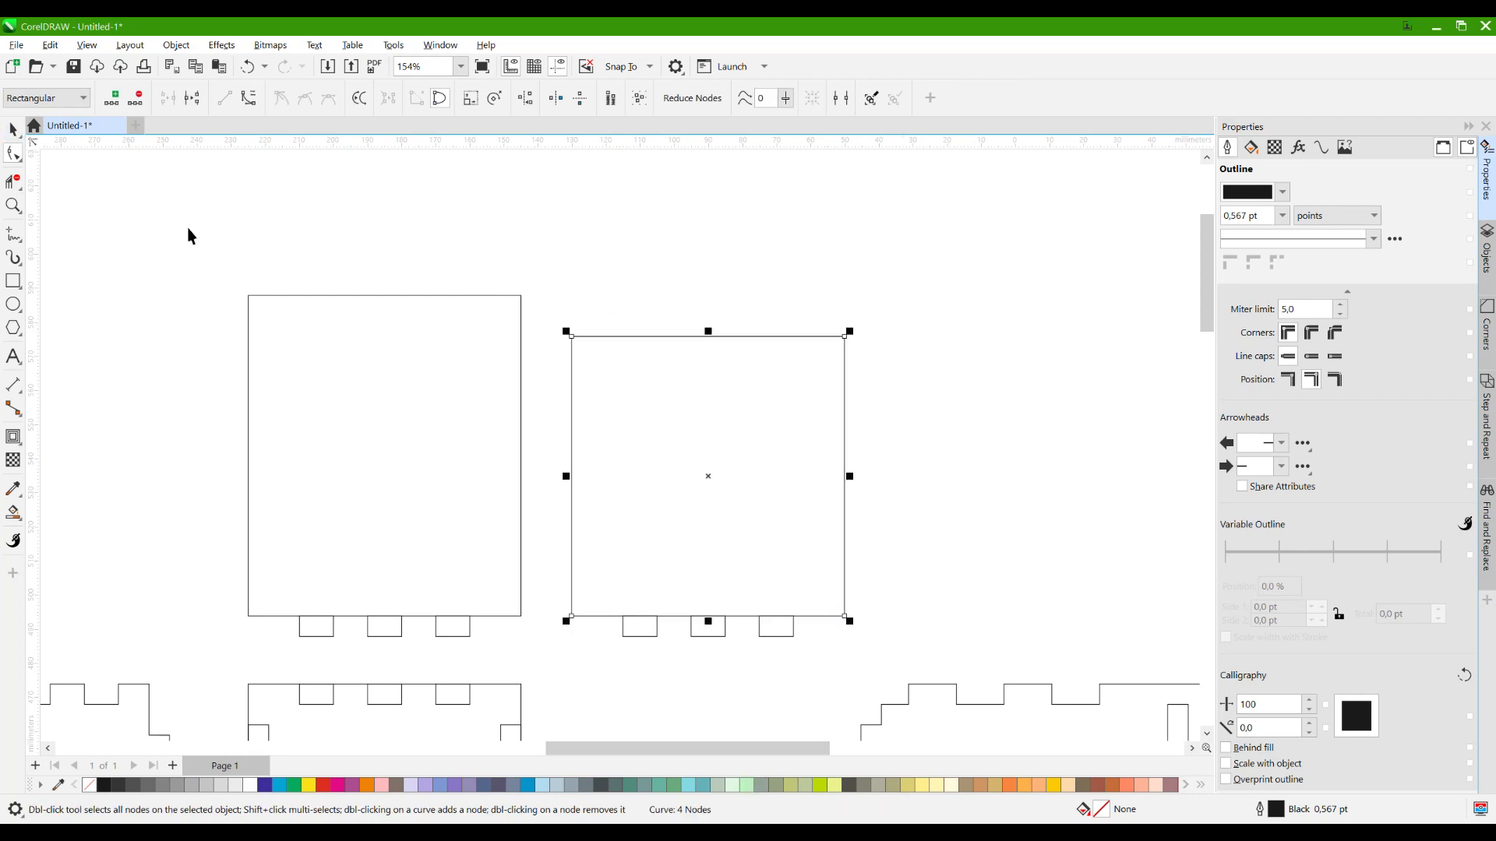
pyautogui.click(187, 234)
# Rotate both end panels with their tabs to 270° and align them with the 10 cm side panel's left edge.
pyautogui.scroll(-3, 564, 264)
pyautogui.scroll(-1, 402, 227)
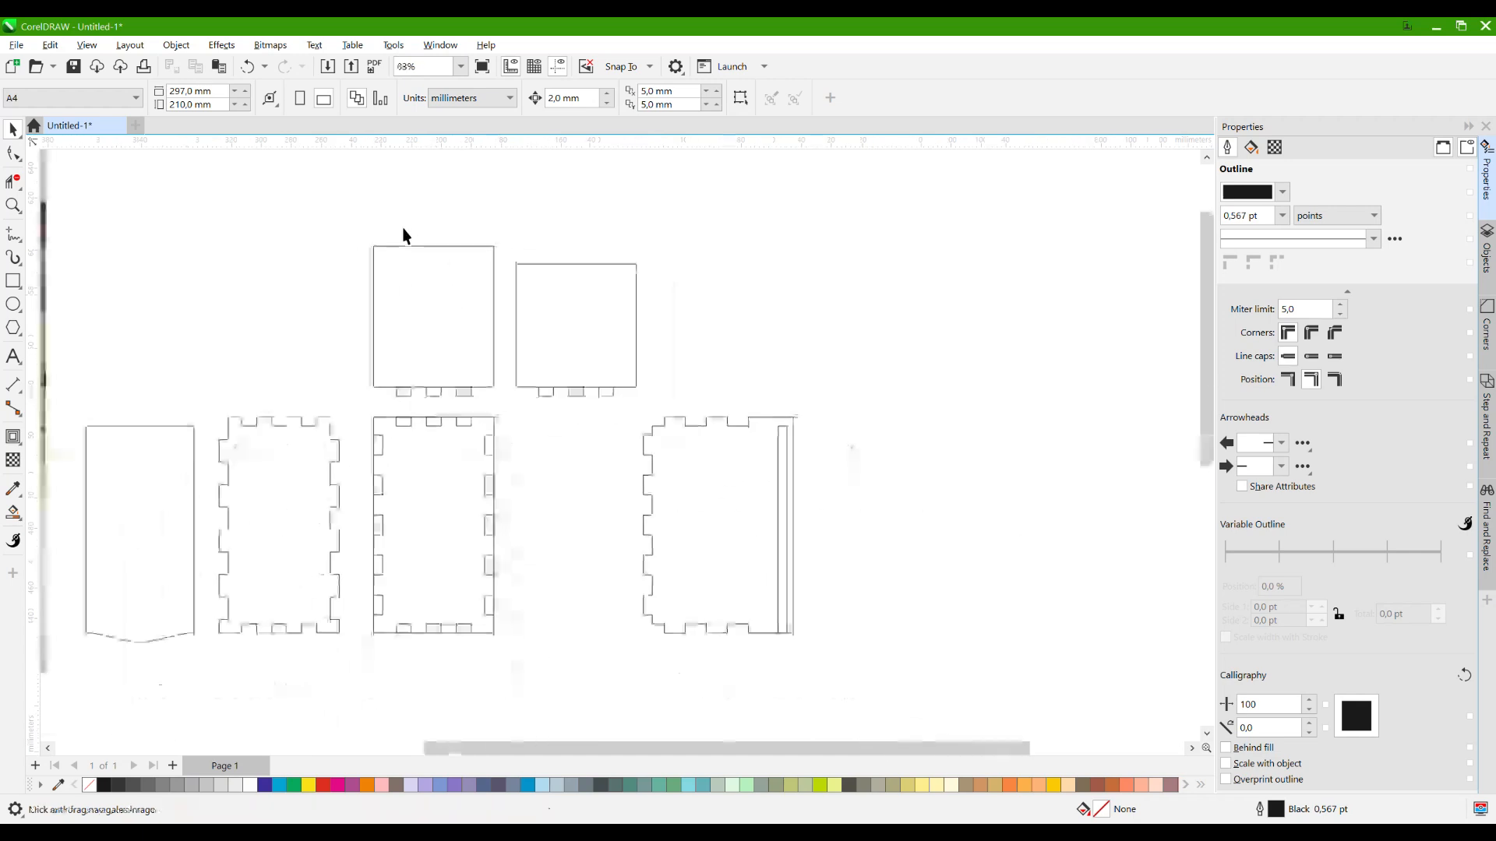
pyautogui.moveTo(645, 404); pyautogui.dragTo(647, 405)
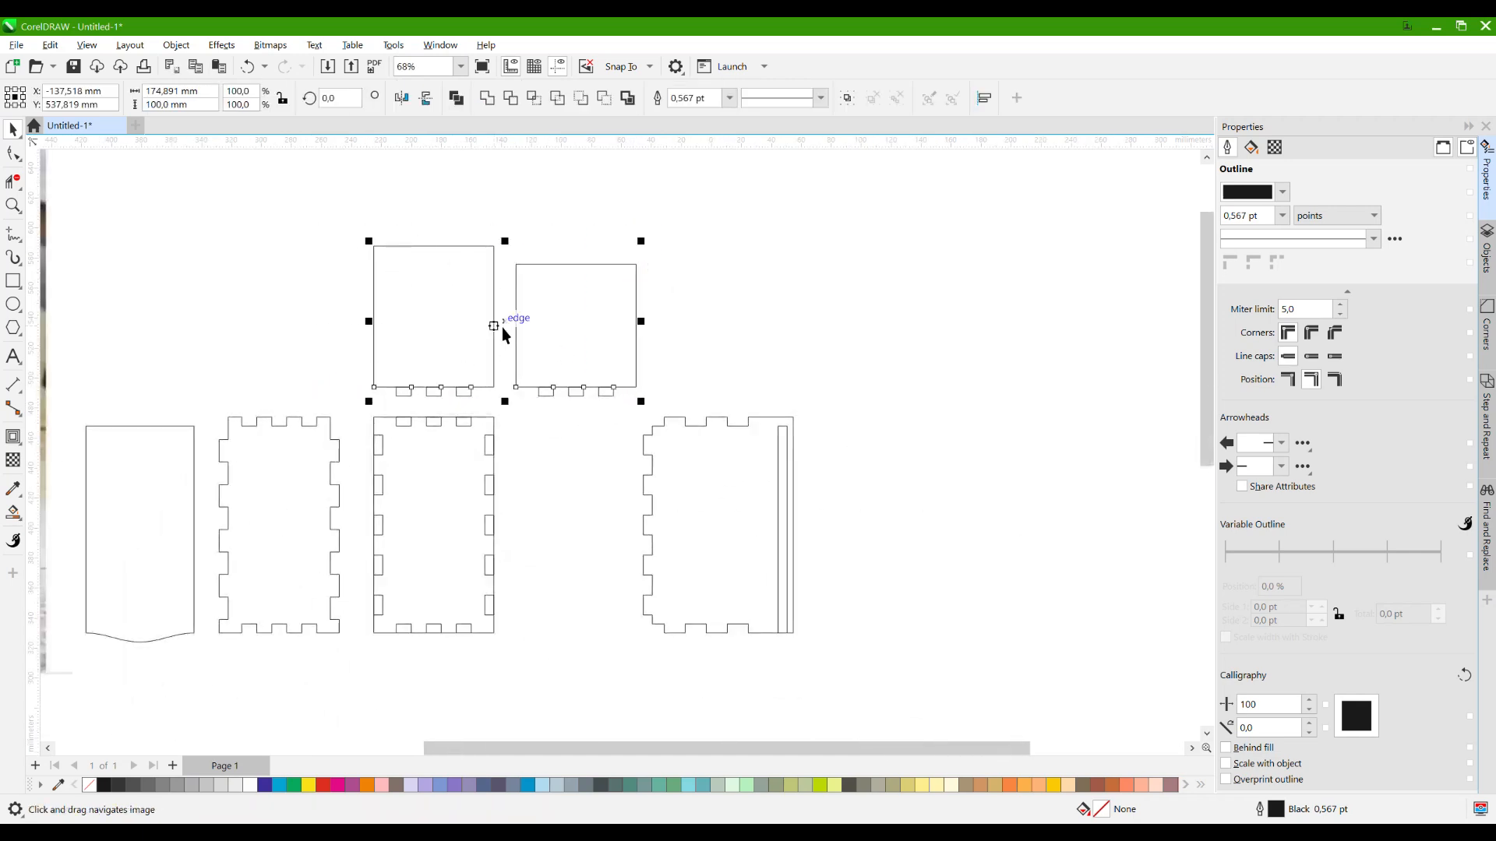
pyautogui.click(504, 325)
pyautogui.moveTo(658, 258); pyautogui.dragTo(576, 424)
pyautogui.moveTo(471, 308); pyautogui.dragTo(638, 438)
pyautogui.scroll(4, 686, 401)
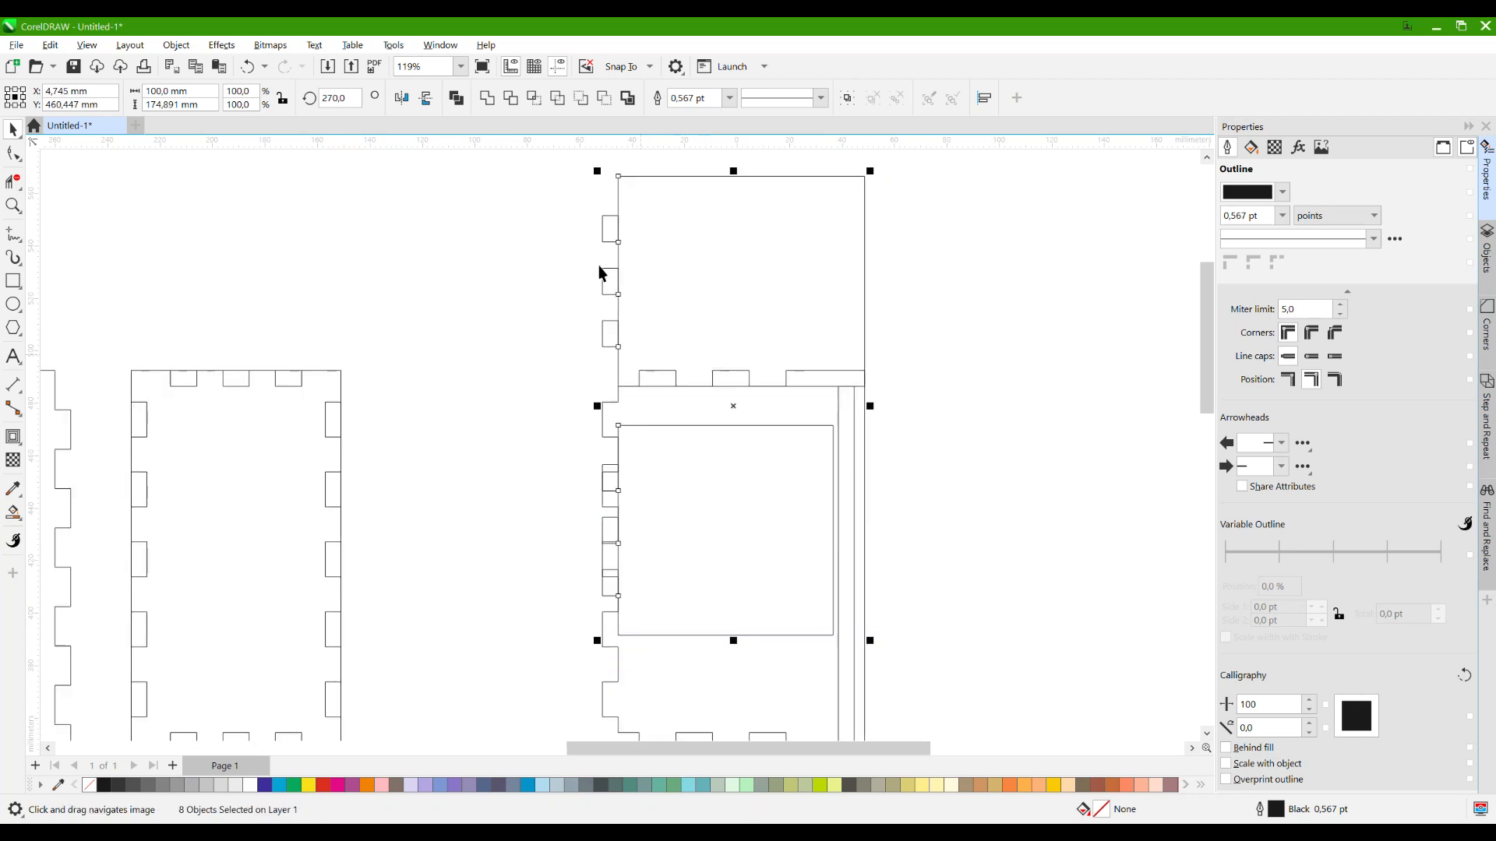
# Move the shorter end panel with its tabs directly below the 10 cm side panel.
pyautogui.scroll(-3, 603, 290)
pyautogui.moveTo(537, 525); pyautogui.dragTo(818, 333)
pyautogui.moveTo(681, 419); pyautogui.dragTo(686, 632)
pyautogui.scroll(5, 737, 464)
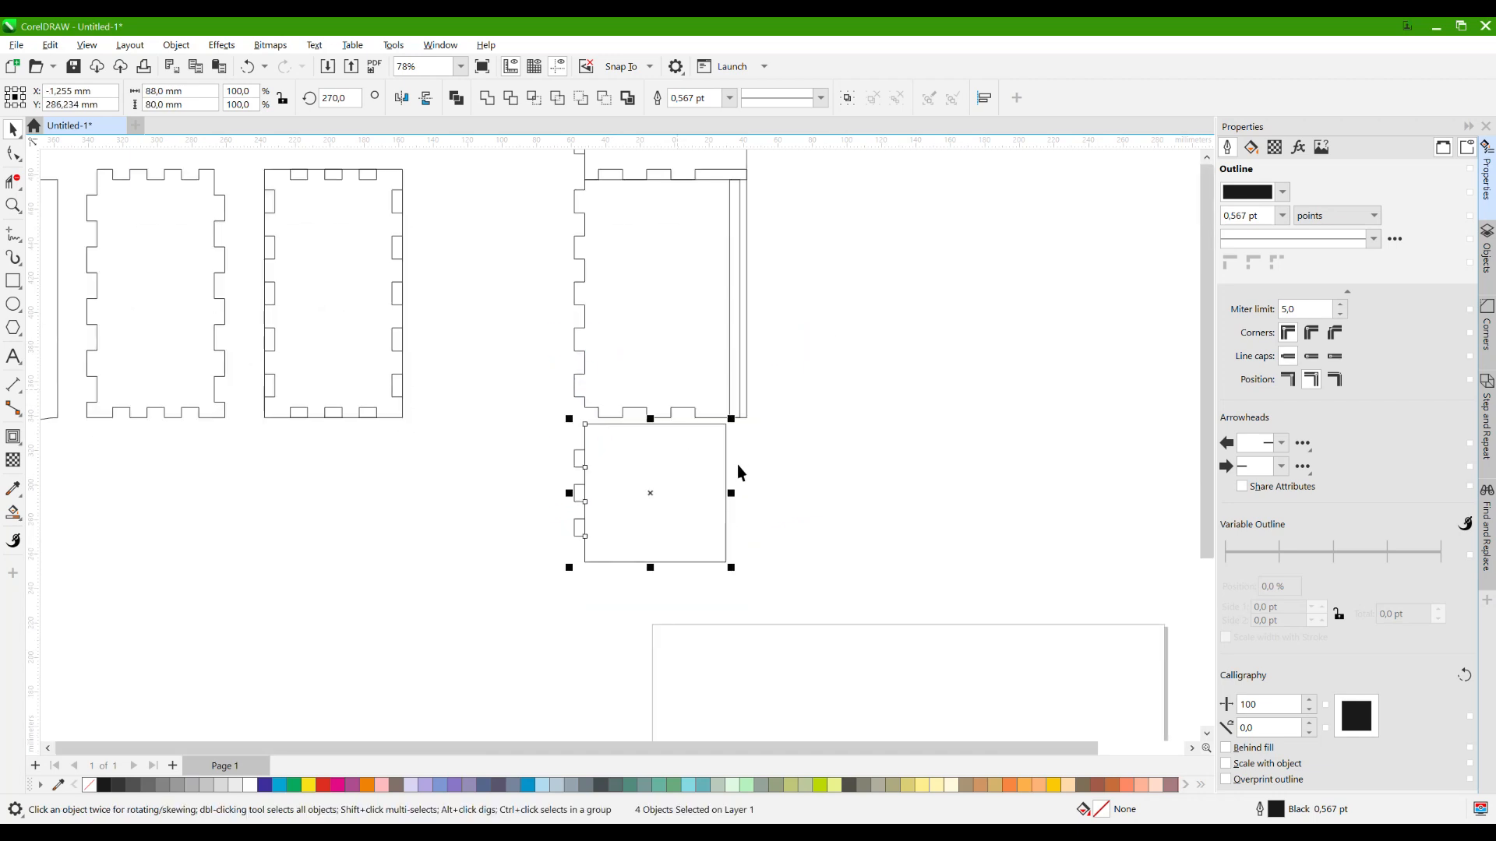
pyautogui.click(203, 191)
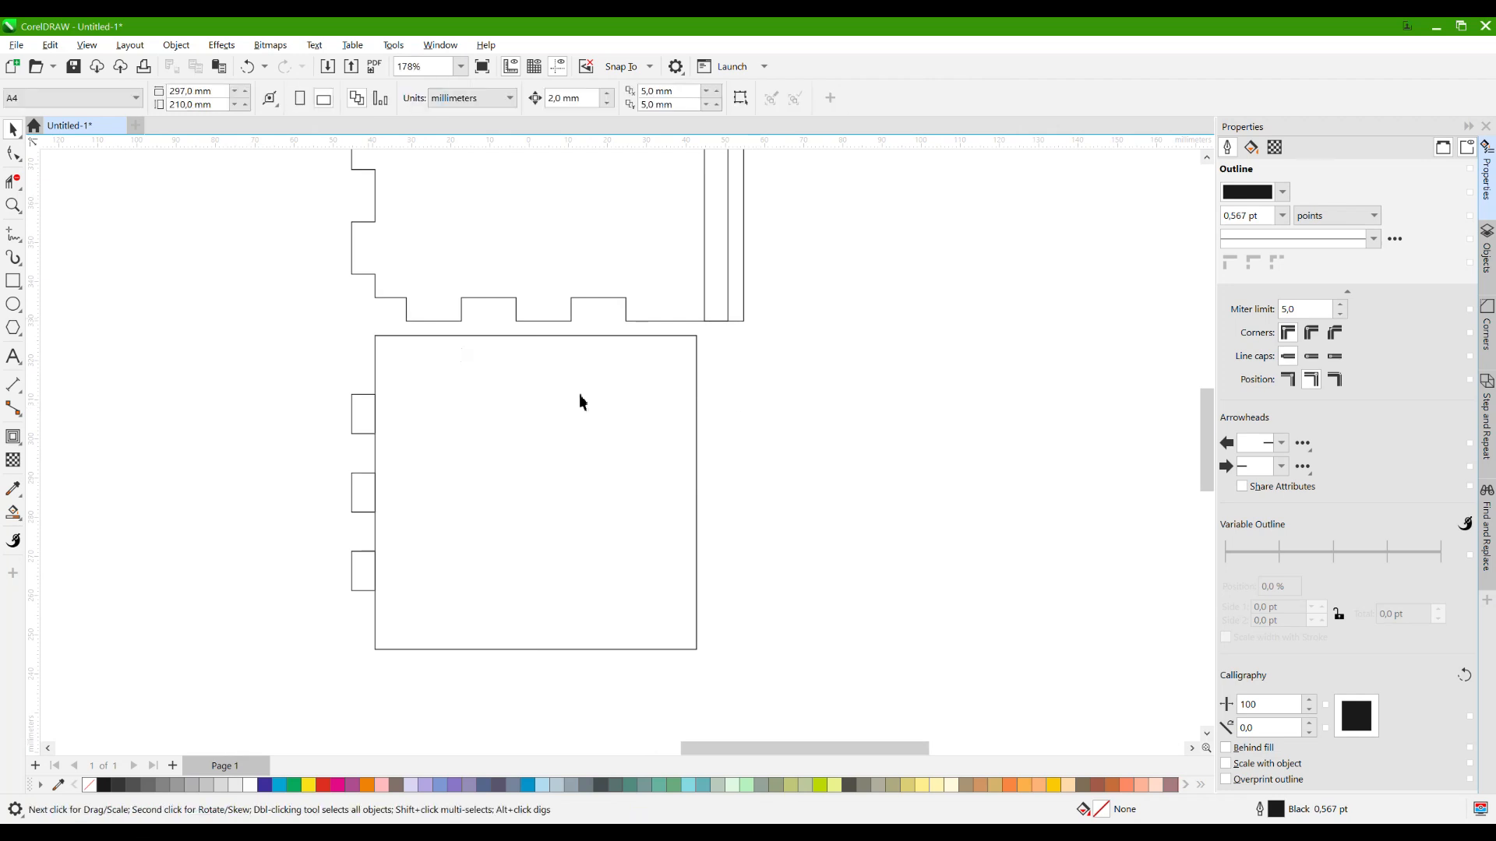
# Stretch the shorter end panel to the lid slot's inner edge, making it 90 mm wide including tabs.
pyautogui.click(697, 454)
pyautogui.moveTo(702, 492); pyautogui.dragTo(707, 321)
pyautogui.click(807, 459)
pyautogui.scroll(-4, 783, 512)
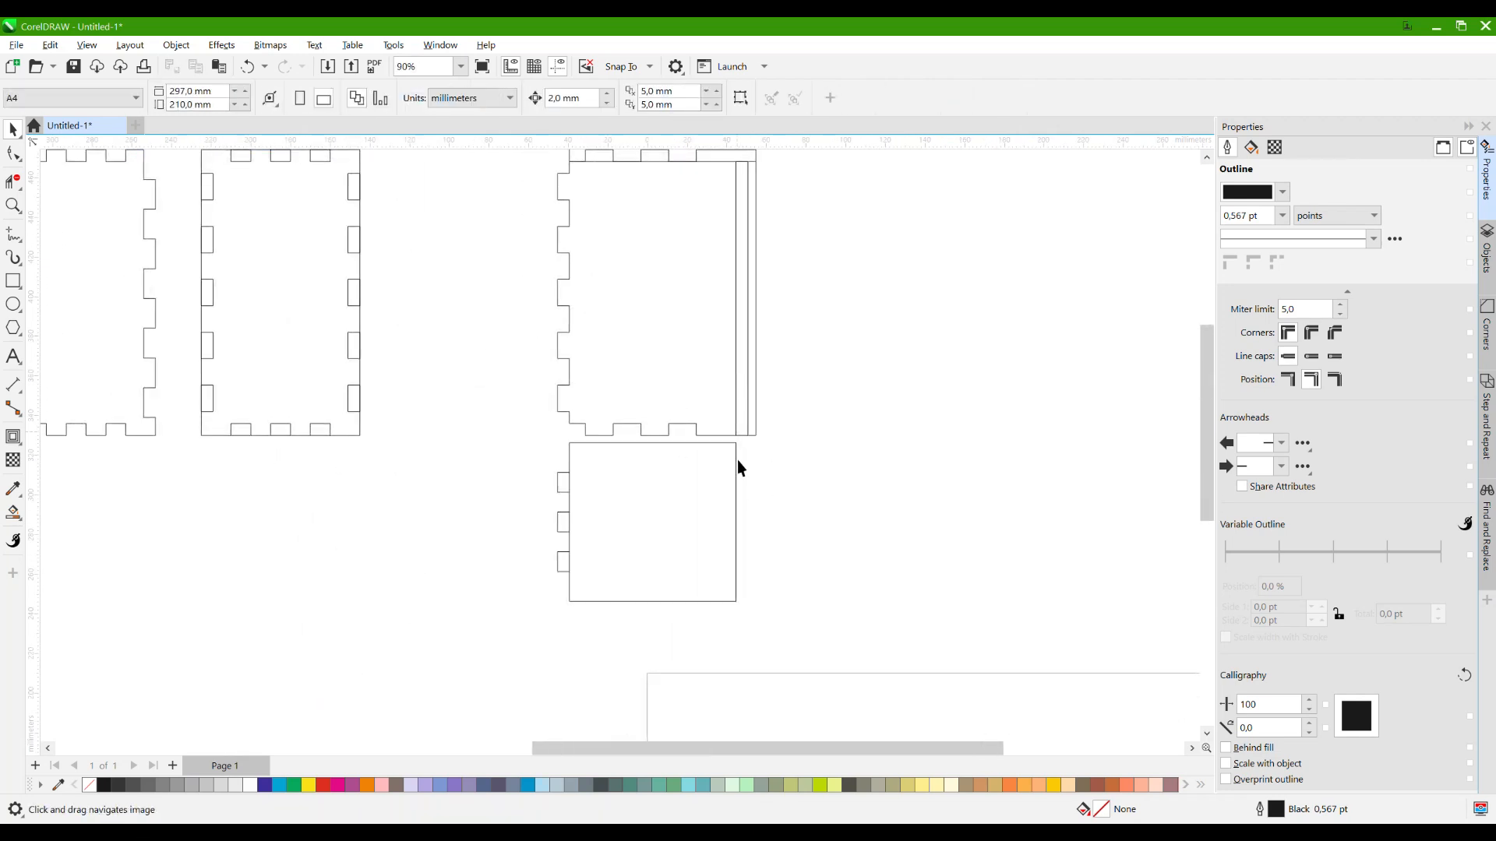
# Move the shorter end panel with its tabs slightly farther below the 10 cm side panel.
pyautogui.moveTo(483, 428); pyautogui.dragTo(483, 427)
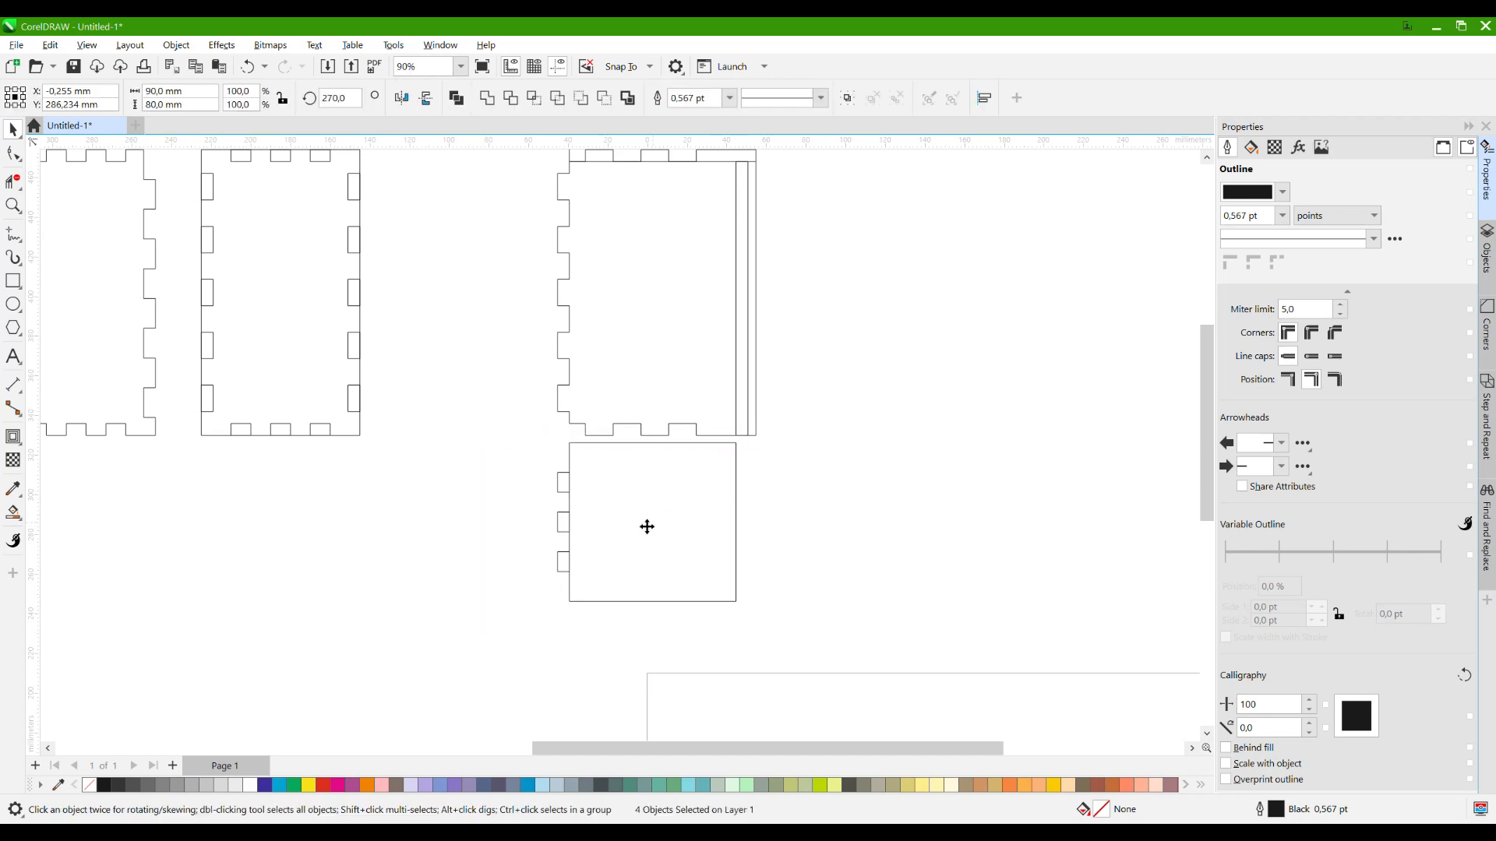
pyautogui.moveTo(647, 524); pyautogui.dragTo(654, 545)
pyautogui.click(813, 516)
pyautogui.scroll(2, 635, 483)
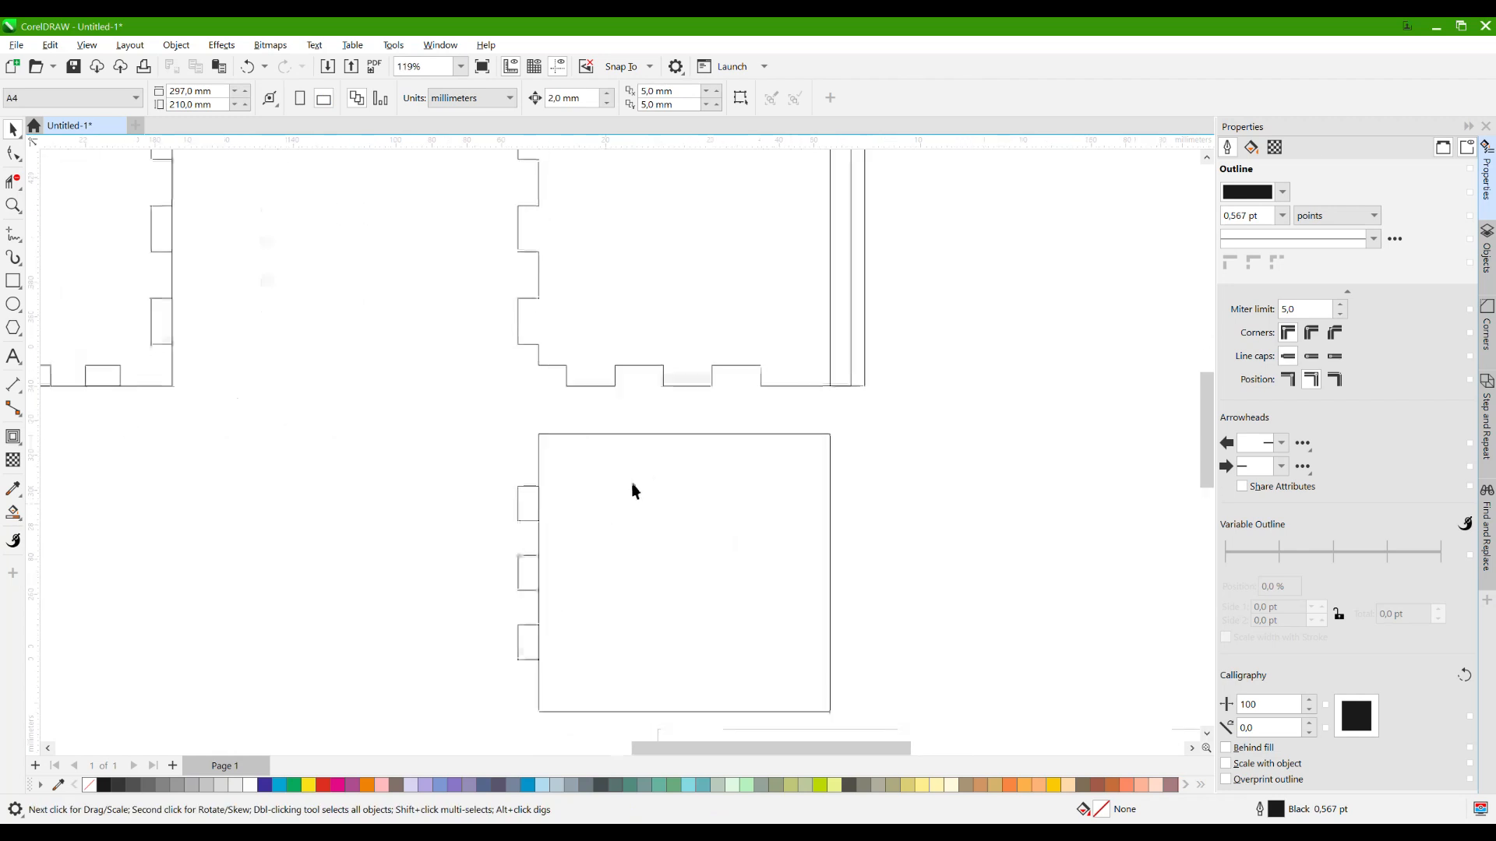
# Fill the three gaps in the 10 cm side panel's bottom edge with rectangles 6 mm tall.
pyautogui.moveTo(528, 503); pyautogui.dragTo(781, 366)
pyautogui.click(629, 498)
pyautogui.click(635, 501)
pyautogui.scroll(1, 637, 370)
# Copy the three gap rectangles to the inside of the shorter end panel's top edge.
pyautogui.moveTo(802, 372); pyautogui.dragTo(504, 369)
pyautogui.moveTo(690, 368); pyautogui.dragTo(672, 328)
pyautogui.scroll(-1, 680, 330)
pyautogui.scroll(1, 586, 358)
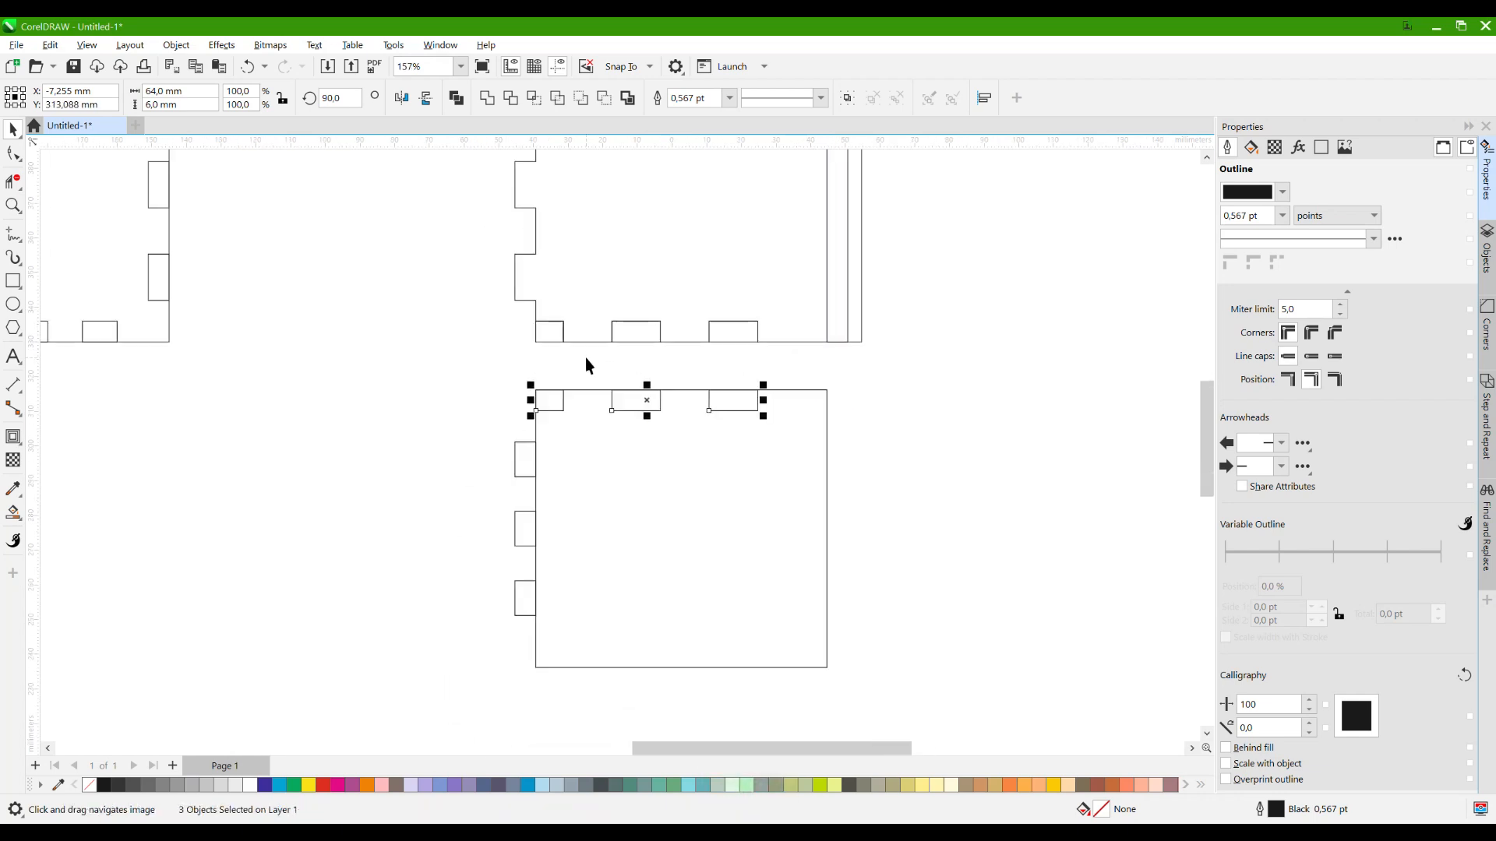
# Copy the three top rectangles of the shorter end panel to the inside of its bottom edge.
pyautogui.scroll(-4, 553, 401)
pyautogui.scroll(2, 540, 444)
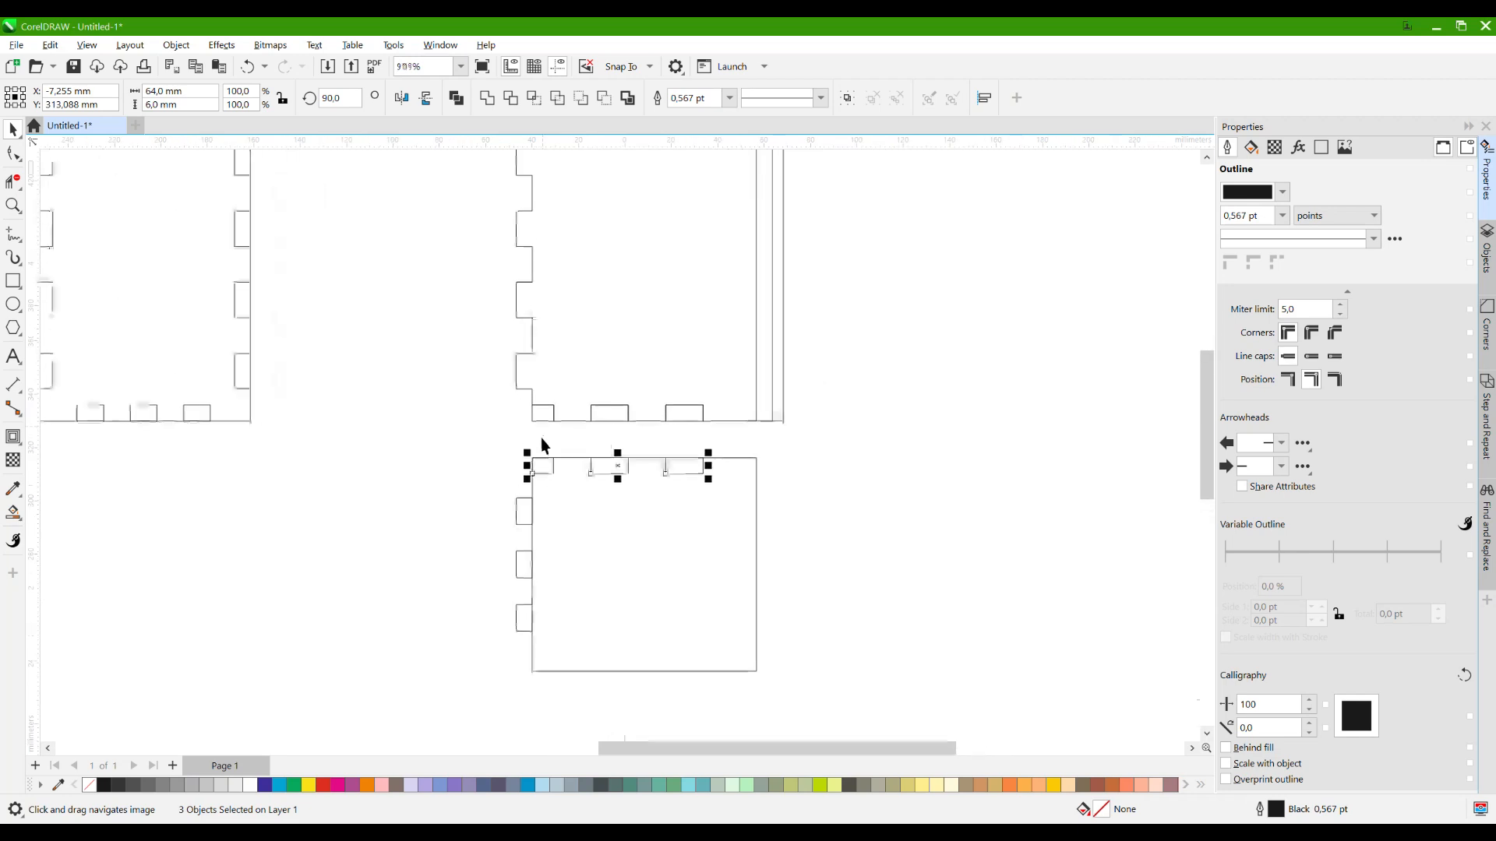
pyautogui.moveTo(616, 461); pyautogui.dragTo(684, 659)
pyautogui.hotkey('shift', '+')
# Shrink the shorter end panel's outline symmetrically to 68 mm high so the top and bottom tabs stick out.
pyautogui.click(749, 674)
pyautogui.click(743, 670)
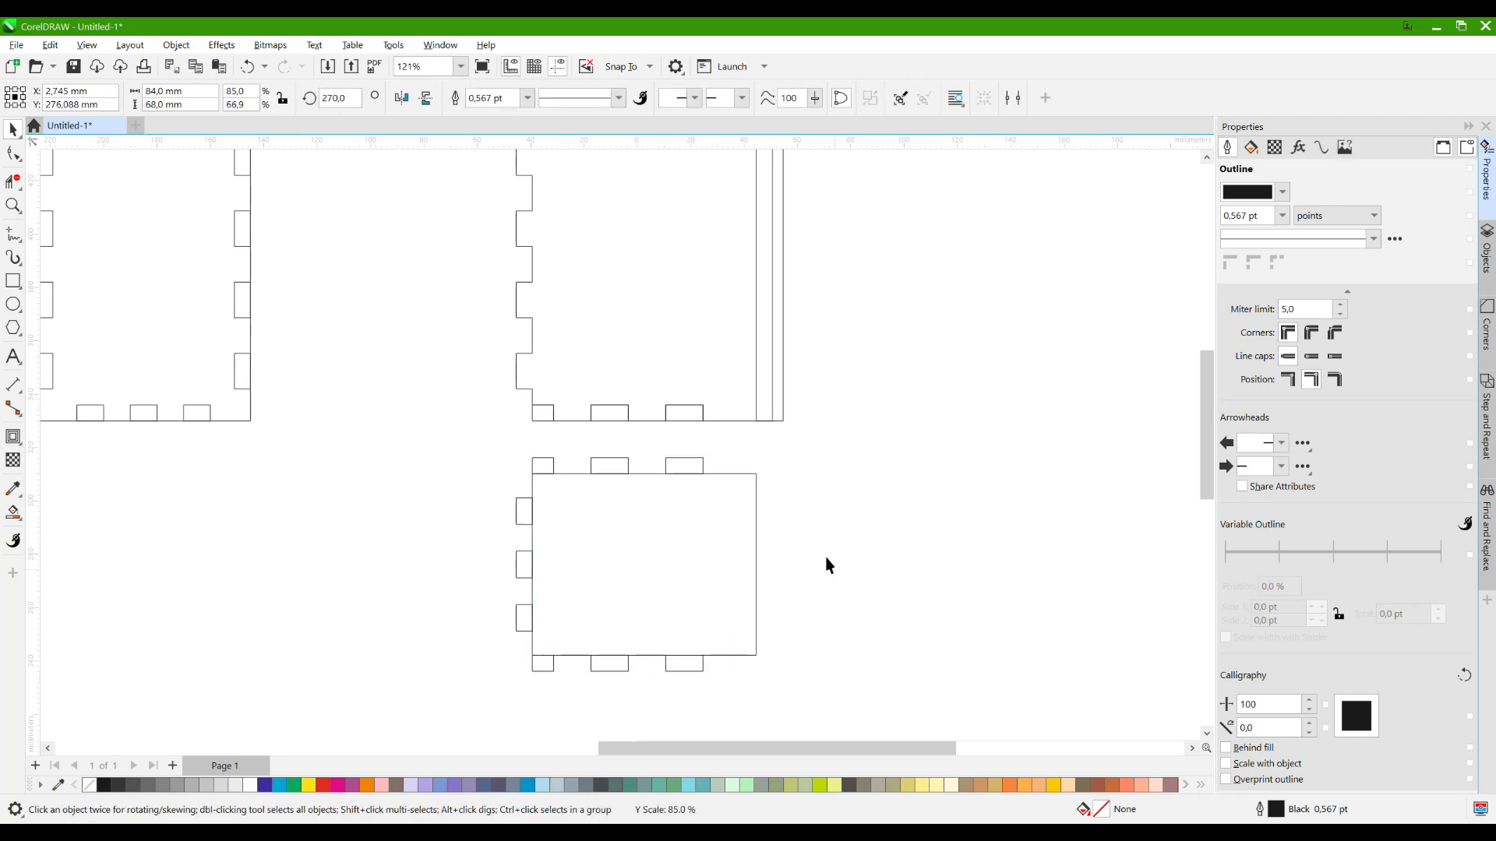
pyautogui.click(757, 466)
# Delete the three gap rectangles from the 10 cm side panel's bottom edge.
pyautogui.scroll(-1, 757, 466)
pyautogui.scroll(1, 731, 477)
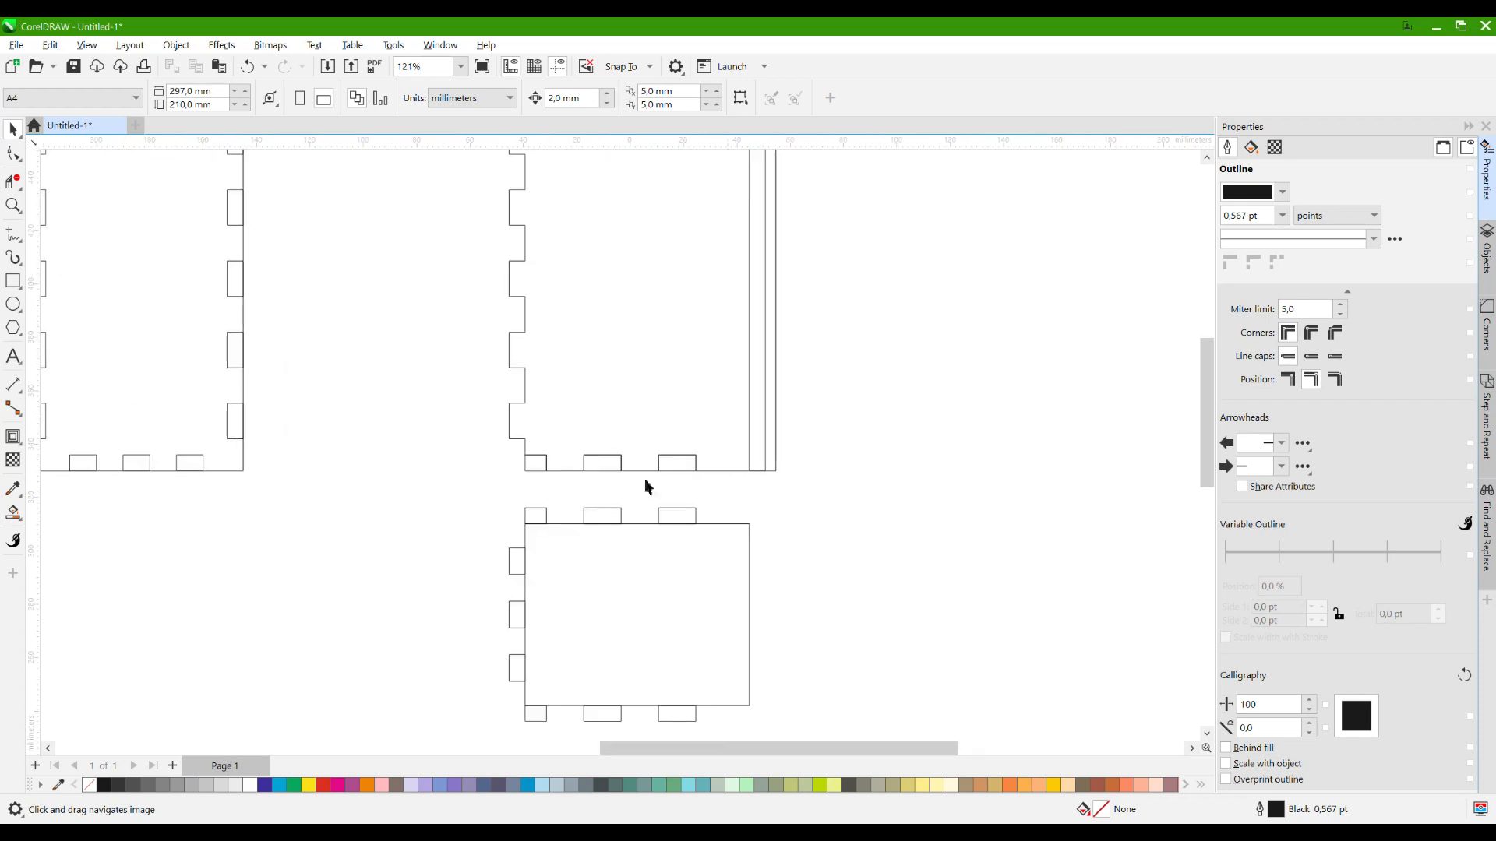
pyautogui.moveTo(728, 494); pyautogui.dragTo(472, 438)
pyautogui.press('Delete')
pyautogui.scroll(-1, 612, 399)
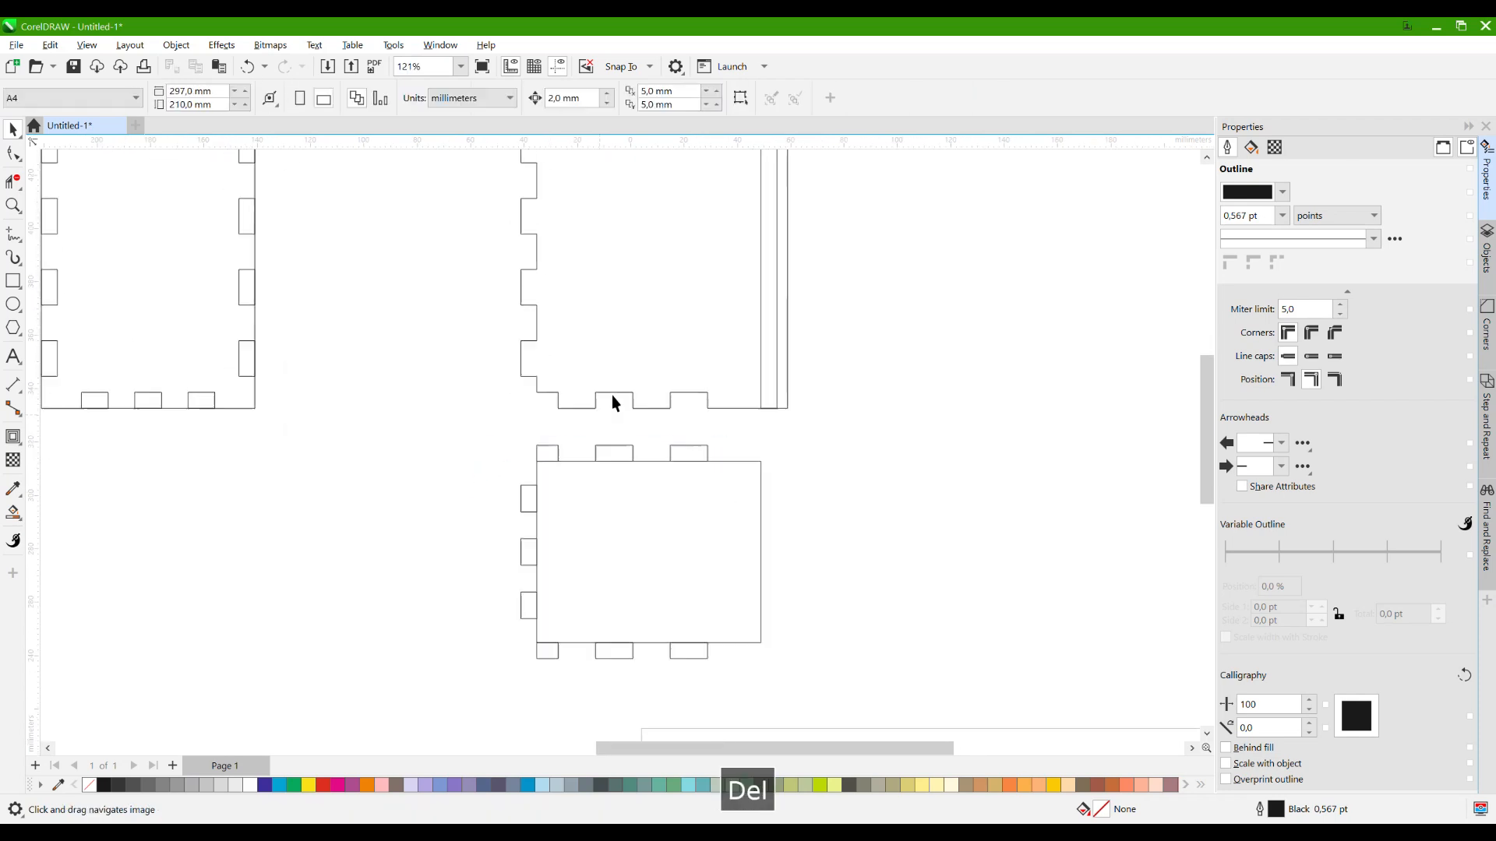
# Move the taller end panel with its left tabs up, clear of the 10 cm side panel.
pyautogui.scroll(-4, 612, 398)
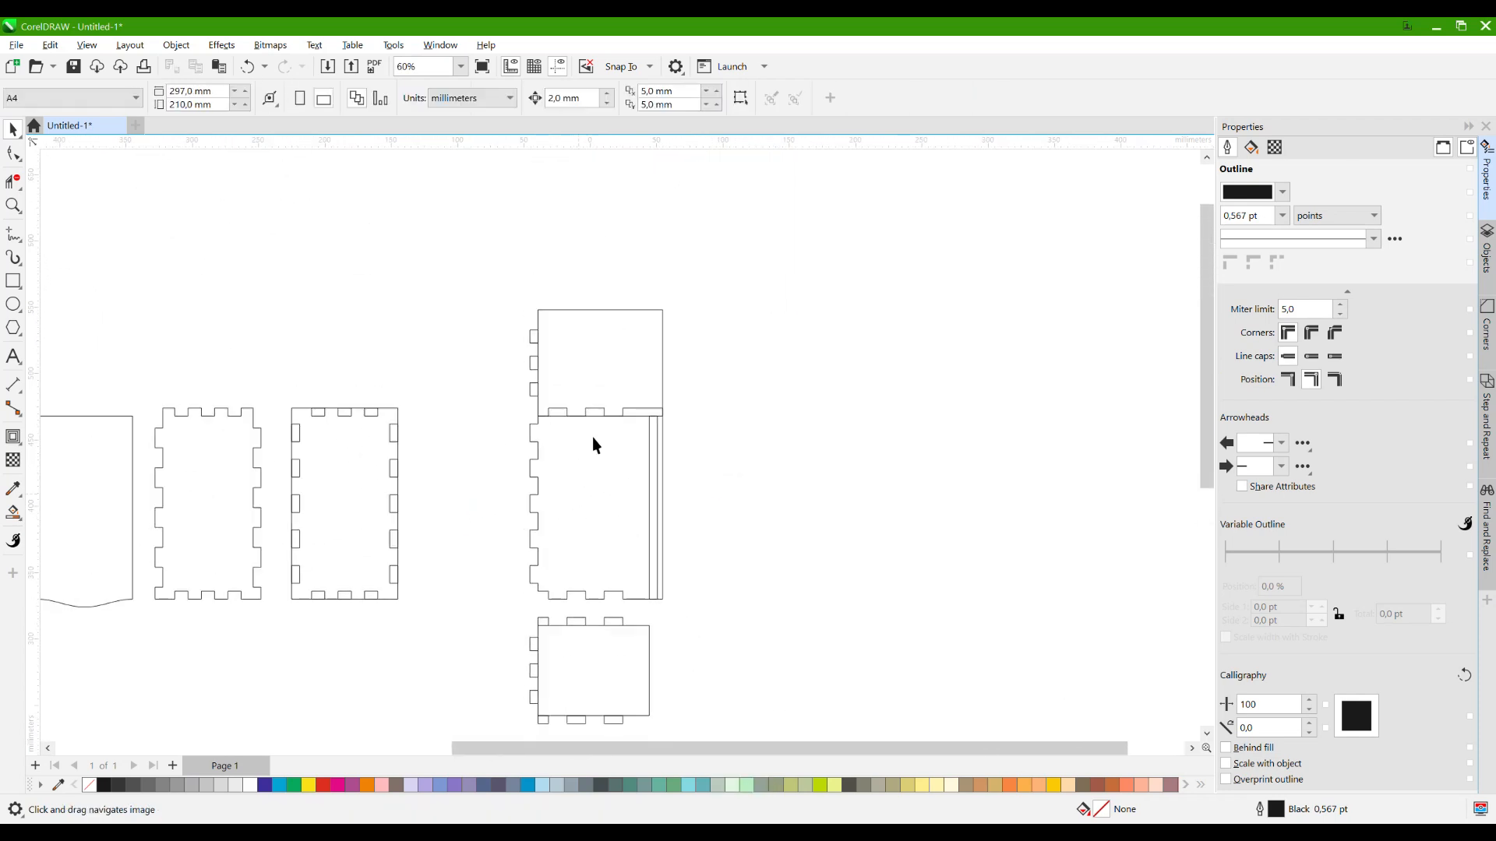
pyautogui.click(608, 319)
pyautogui.moveTo(749, 427); pyautogui.dragTo(740, 421)
pyautogui.moveTo(663, 381); pyautogui.dragTo(665, 360)
pyautogui.click(718, 357)
pyautogui.scroll(1, 652, 607)
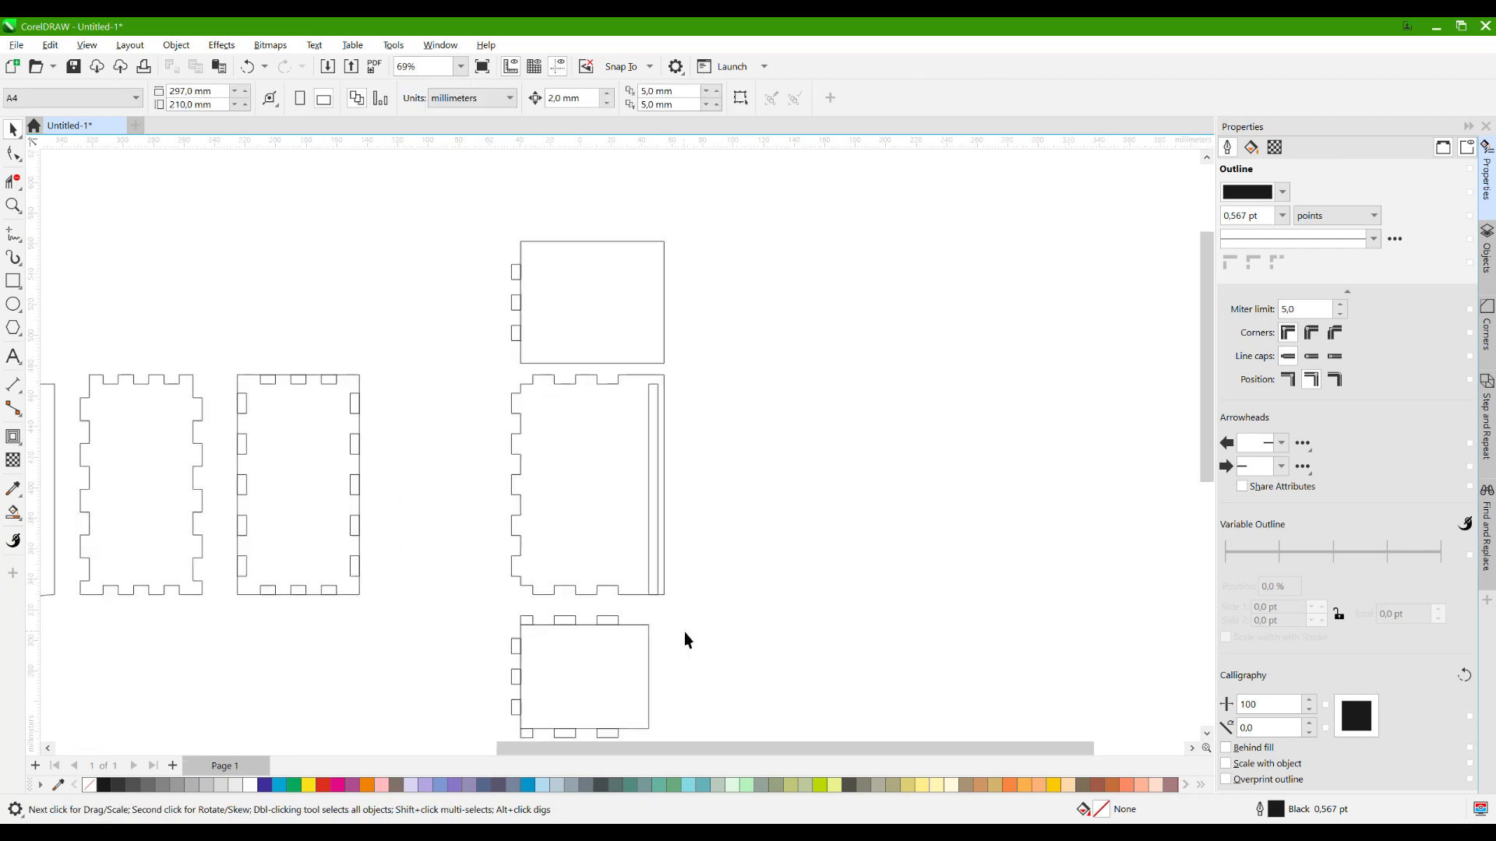
# Copy the shorter end panel's three top tabs onto the upper end panel's top edge.
pyautogui.moveTo(495, 621); pyautogui.dragTo(499, 617)
pyautogui.moveTo(596, 624); pyautogui.dragTo(584, 240)
pyautogui.rightClick(585, 240)
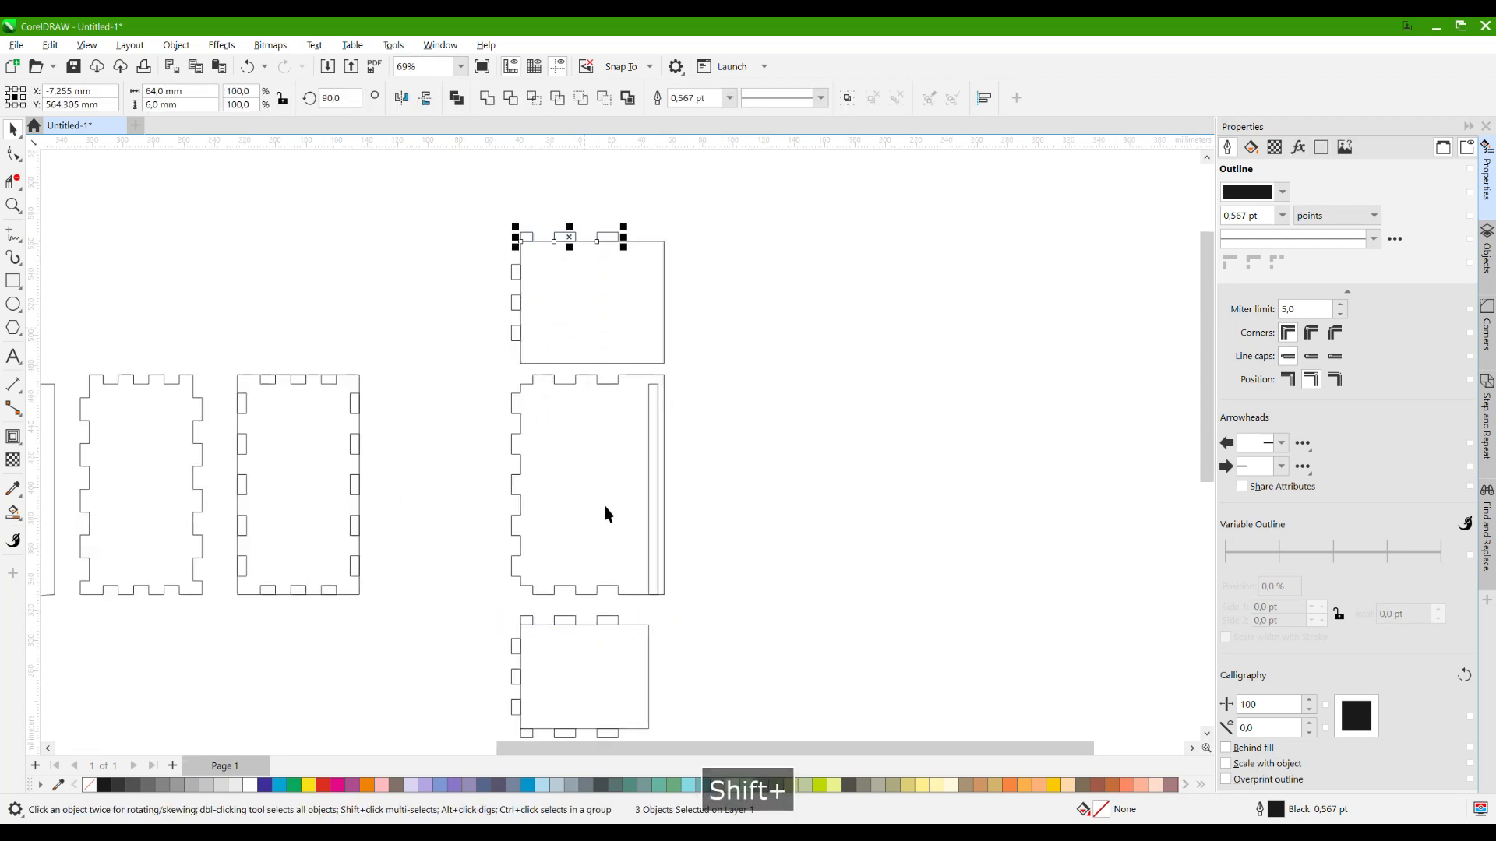
# Copy the three top tabs to the upper end panel's bottom edge and raise the panel farther above the side panel.
pyautogui.moveTo(627, 497); pyautogui.dragTo(645, 391)
pyautogui.moveTo(527, 619); pyautogui.dragTo(526, 618)
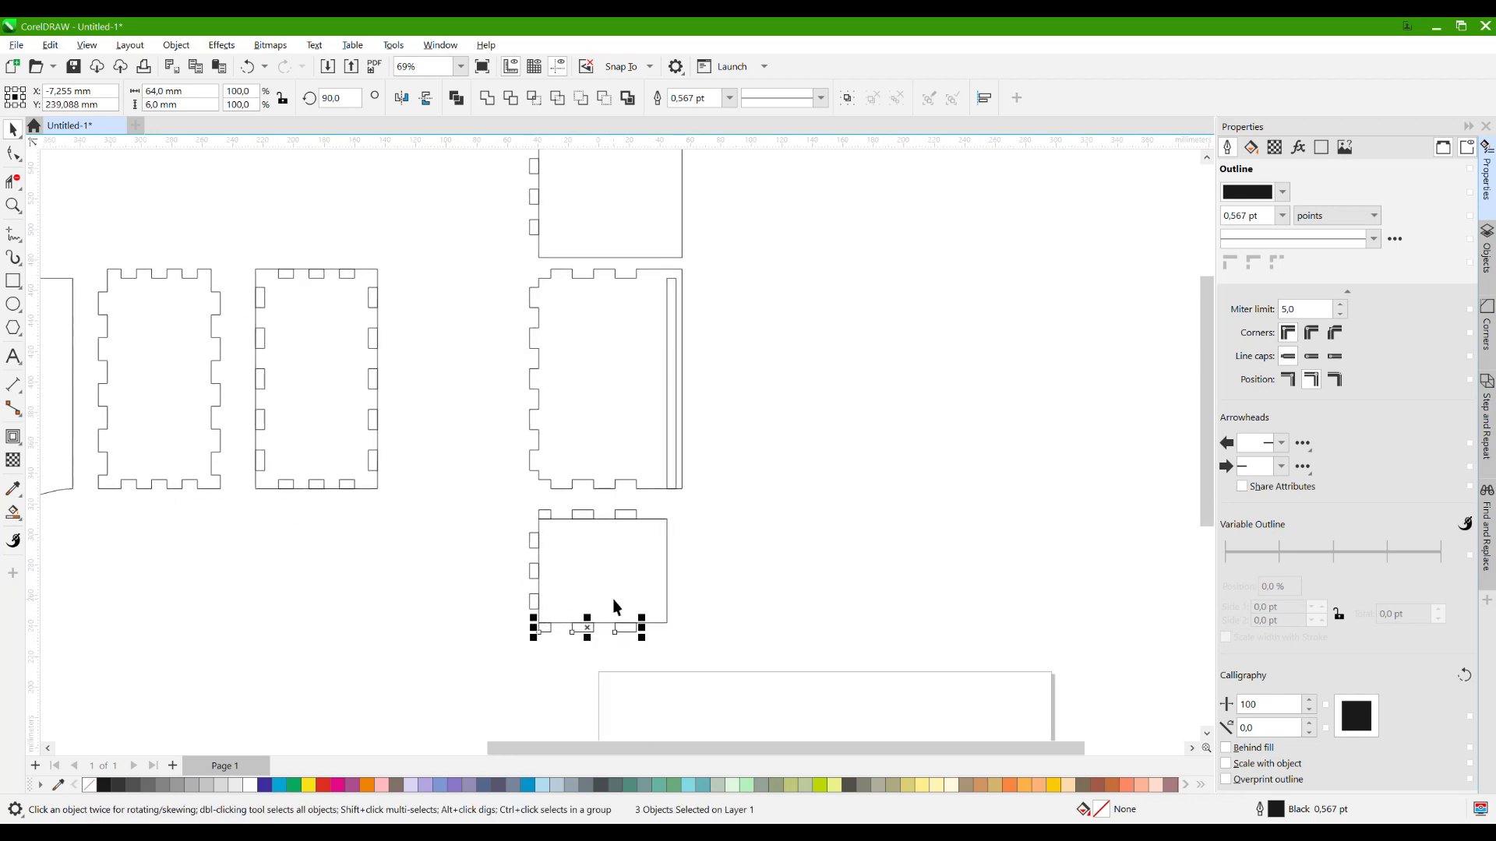
pyautogui.moveTo(618, 191); pyautogui.dragTo(584, 290)
pyautogui.moveTo(475, 201); pyautogui.dragTo(643, 250)
pyautogui.scroll(1, 596, 237)
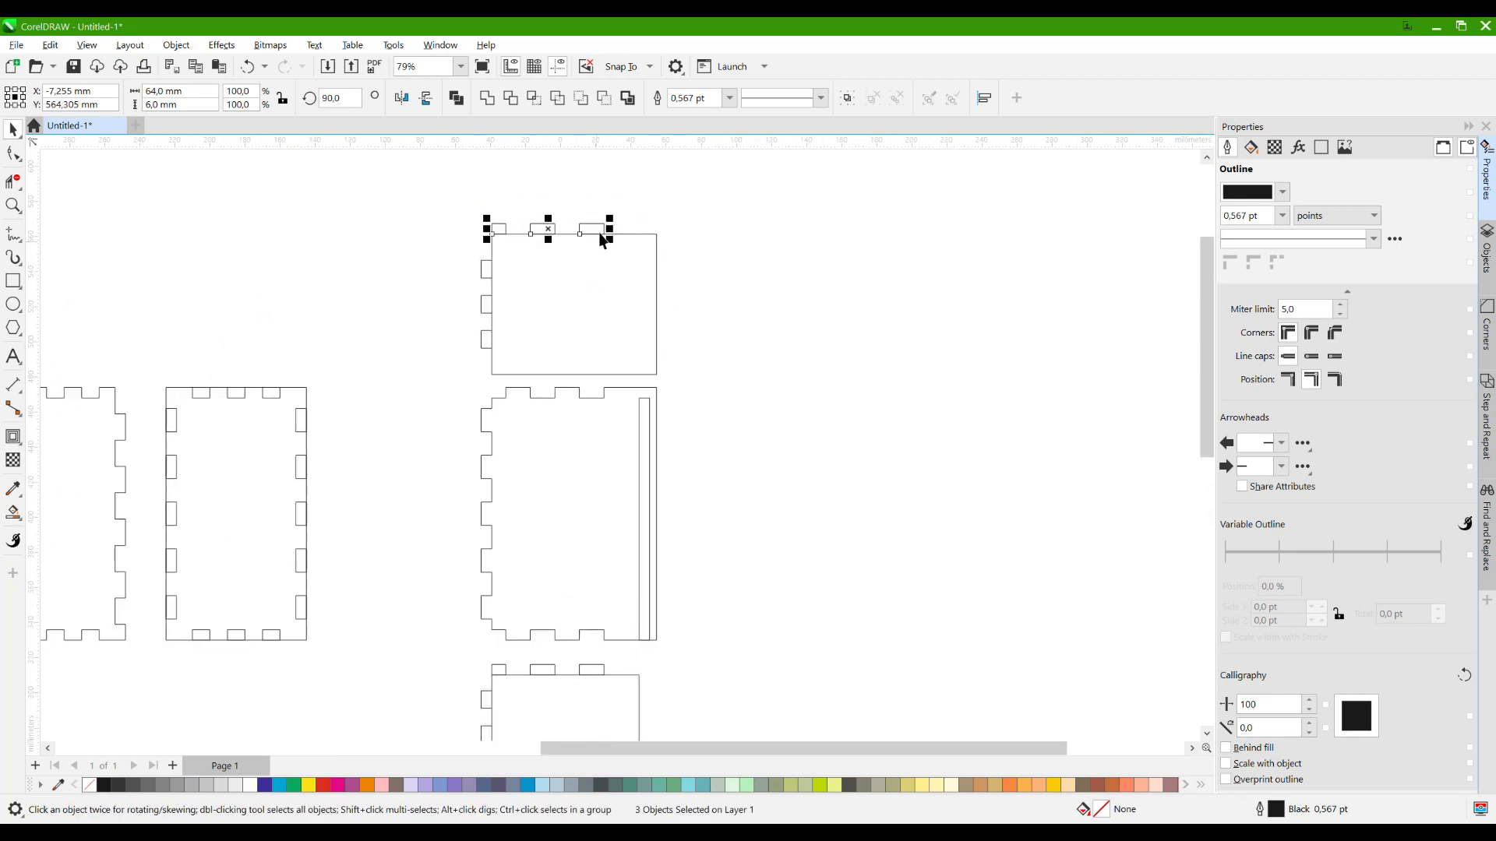
pyautogui.moveTo(709, 389); pyautogui.dragTo(710, 393)
pyautogui.moveTo(658, 328); pyautogui.dragTo(658, 306)
pyautogui.moveTo(483, 177); pyautogui.dragTo(629, 206)
pyautogui.hotkey('ctrl', 'z')
pyautogui.moveTo(425, 160); pyautogui.dragTo(599, 340)
pyautogui.click(872, 344)
# Move the upper end panel's top and bottom tab rows inward so they sit just inside its edges.
pyautogui.scroll(-2, 732, 283)
pyautogui.scroll(2, 677, 261)
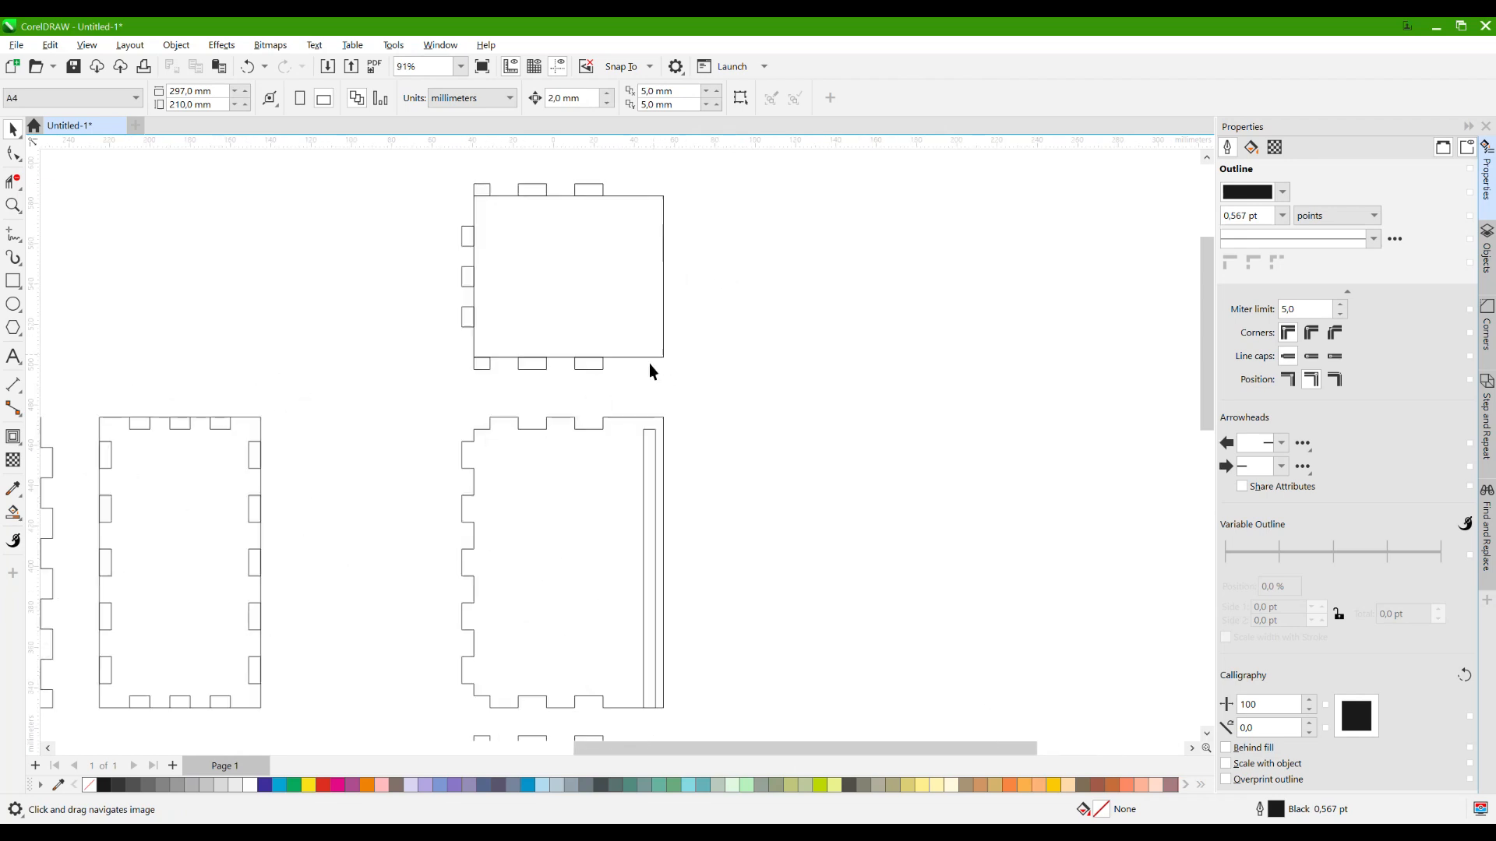
pyautogui.moveTo(466, 340); pyautogui.dragTo(536, 360)
pyautogui.scroll(1, 472, 346)
pyautogui.moveTo(554, 255); pyautogui.dragTo(564, 392)
pyautogui.moveTo(651, 489); pyautogui.dragTo(650, 287)
pyautogui.rightClick(651, 278)
# Shrink the upper end panel's outline symmetrically to 68 mm high so both tab rows stick out.
pyautogui.click(686, 299)
pyautogui.click(684, 286)
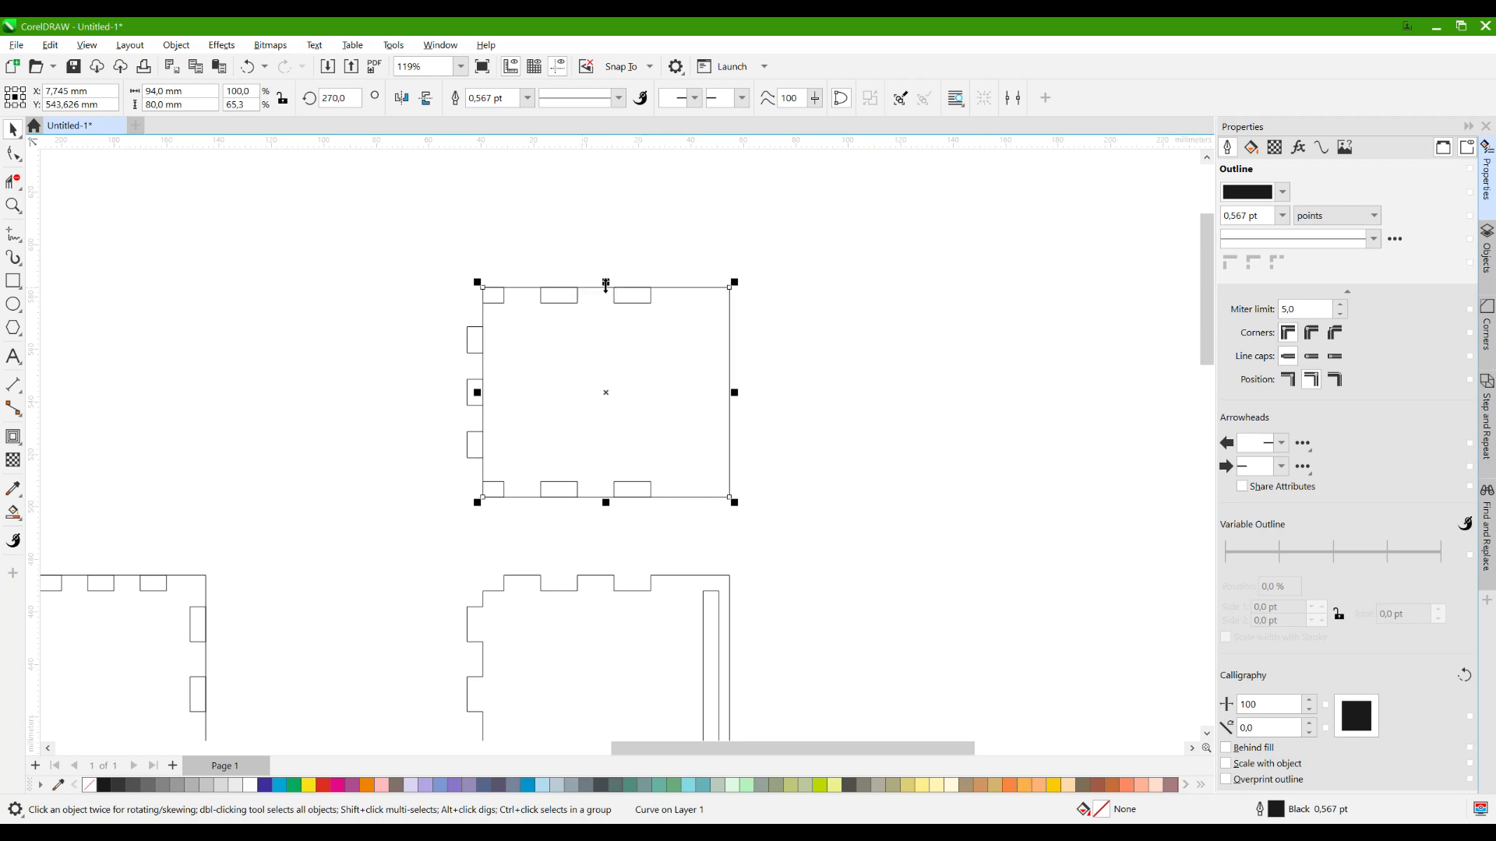
pyautogui.moveTo(612, 287); pyautogui.dragTo(612, 299)
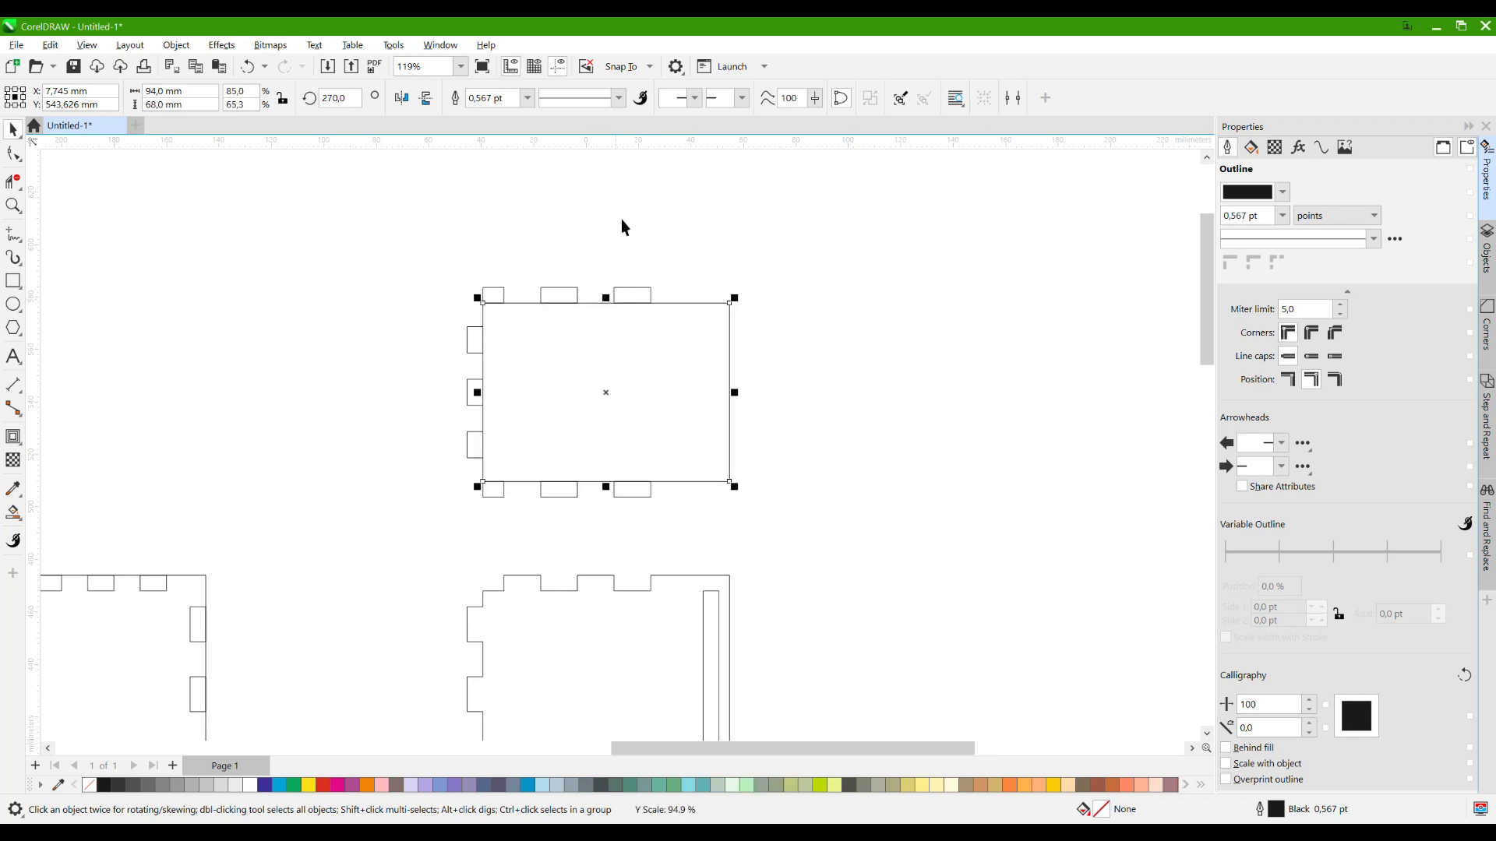
pyautogui.click(601, 282)
pyautogui.scroll(-3, 598, 279)
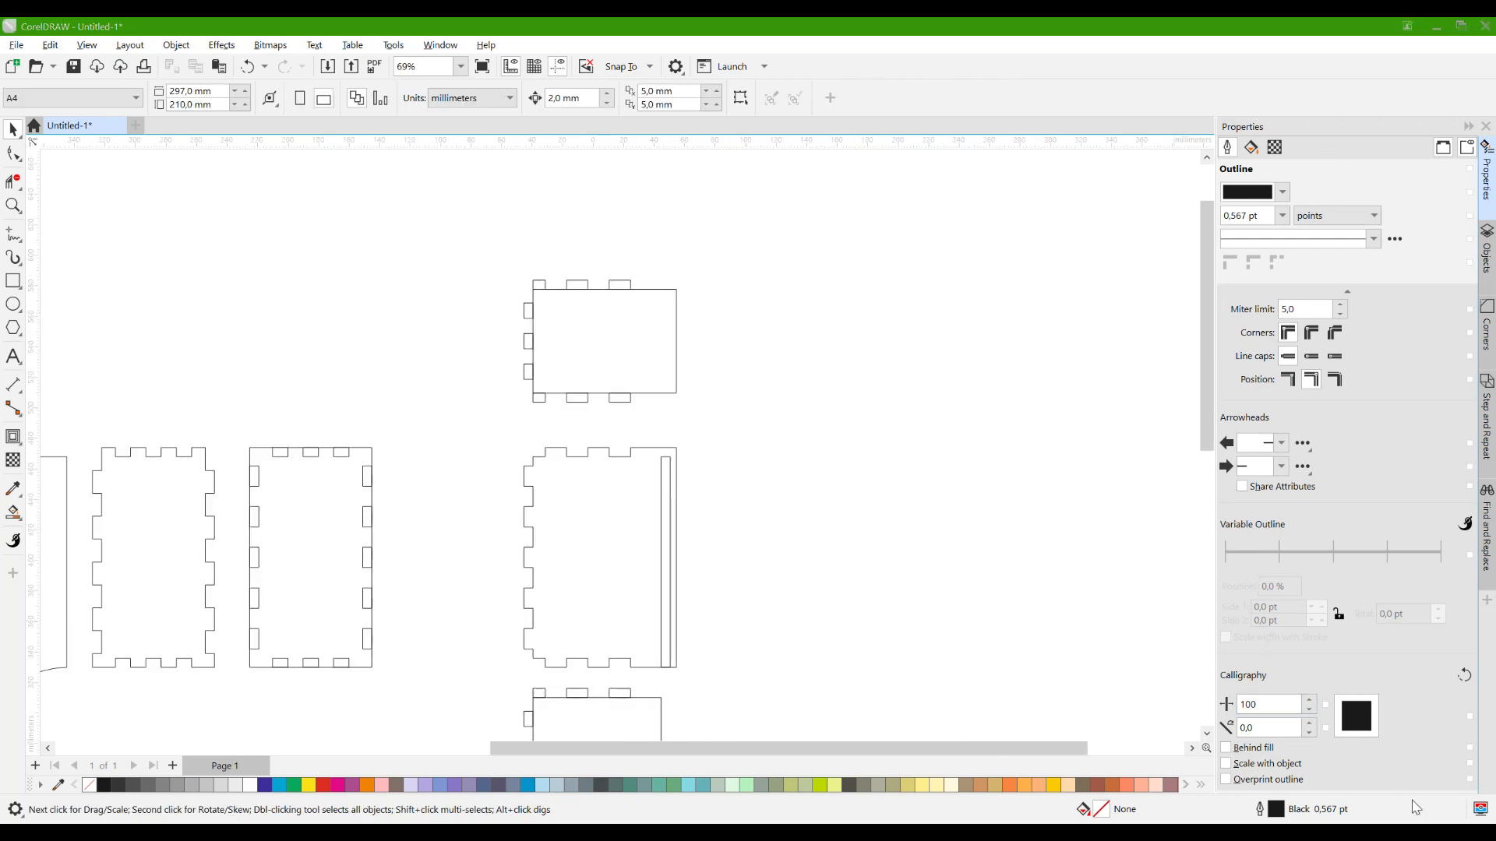
pyautogui.moveTo(718, 458); pyautogui.dragTo(773, 424)
pyautogui.scroll(2, 700, 385)
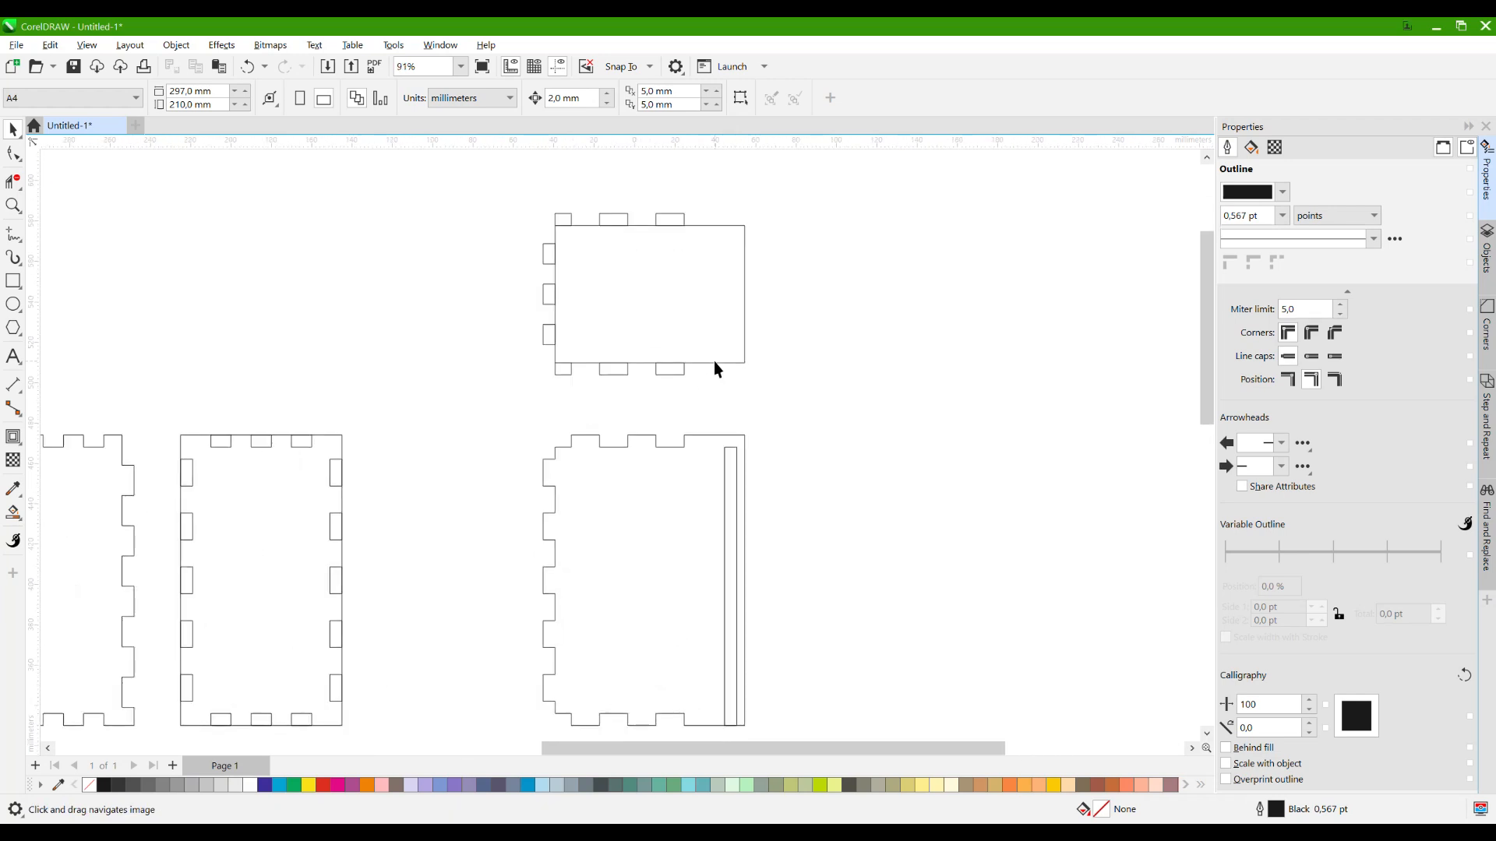
# Copy the last tab of both the top and bottom rows to the upper end panel's open-end corners.
pyautogui.scroll(2, 691, 290)
pyautogui.moveTo(638, 453); pyautogui.dragTo(639, 450)
pyautogui.scroll(3, 678, 401)
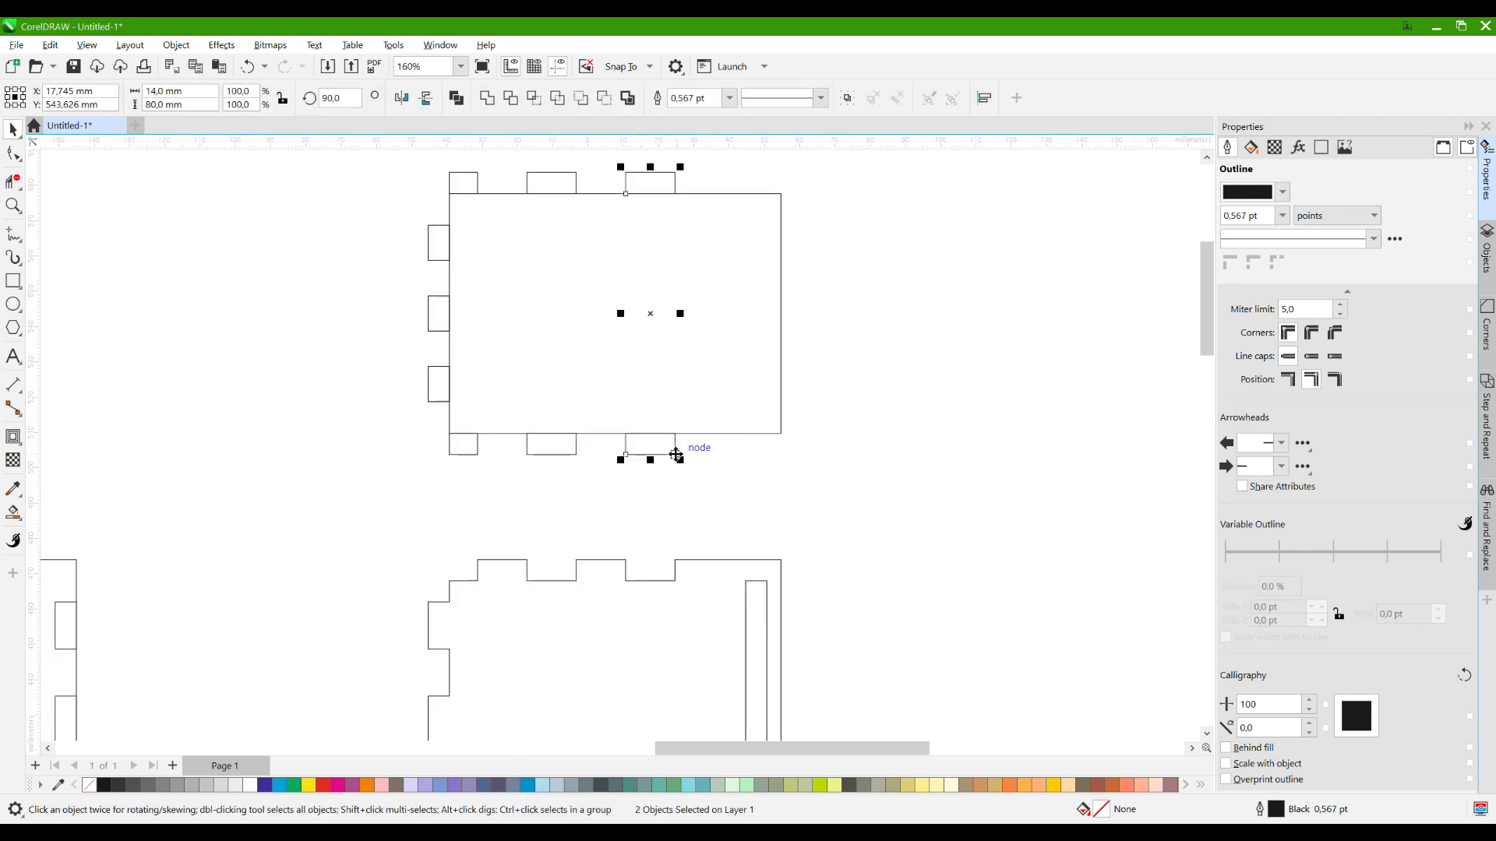
pyautogui.moveTo(675, 437); pyautogui.dragTo(783, 437)
# Copy the bottom corner tab onto the side panel's upper corner beside the groove and trim that notch out of the side panel.
pyautogui.click(779, 456)
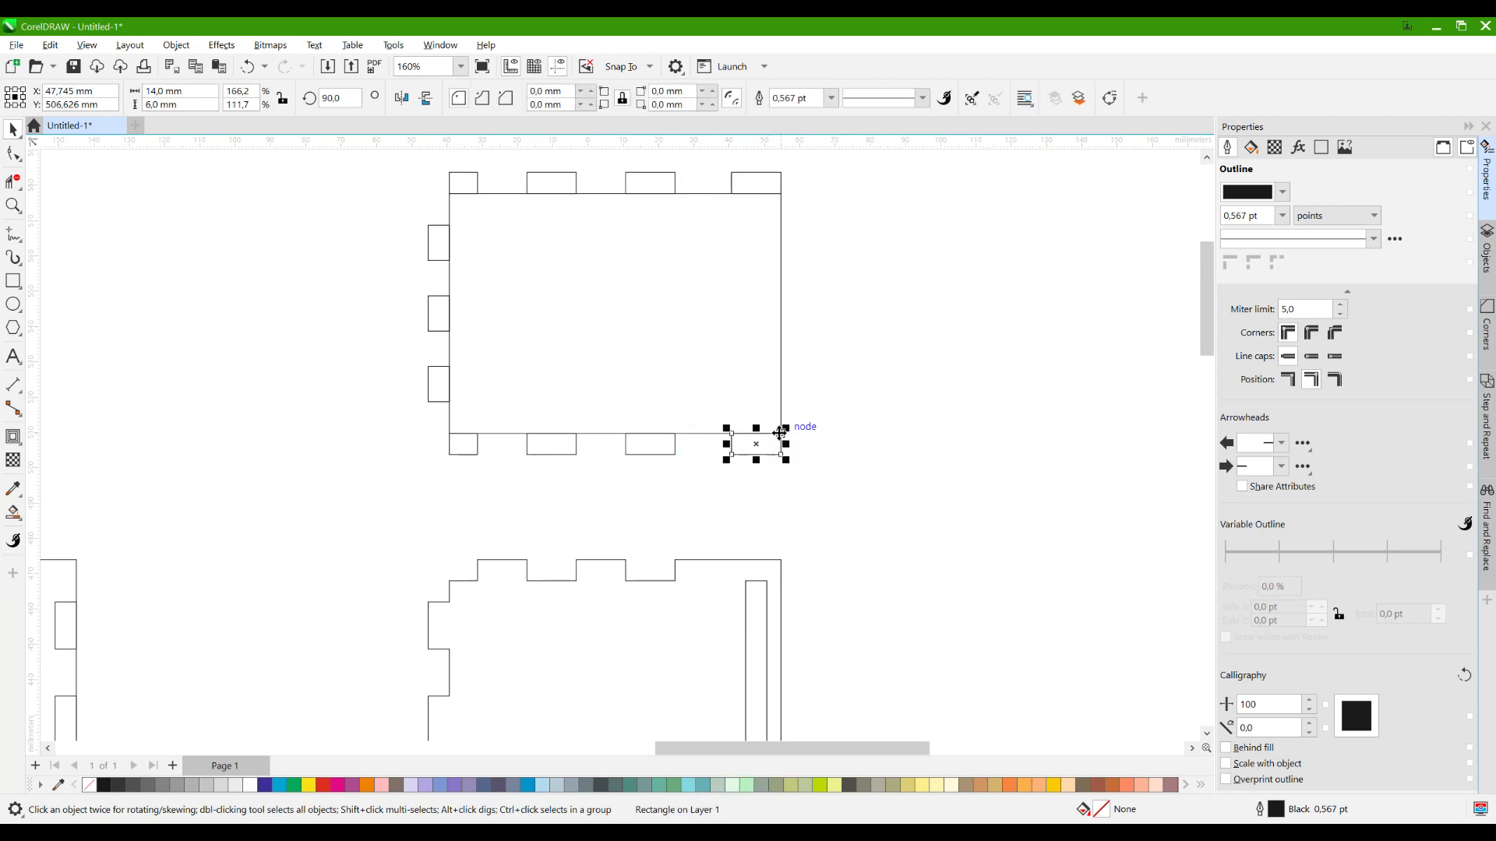
pyautogui.moveTo(781, 435); pyautogui.dragTo(782, 564)
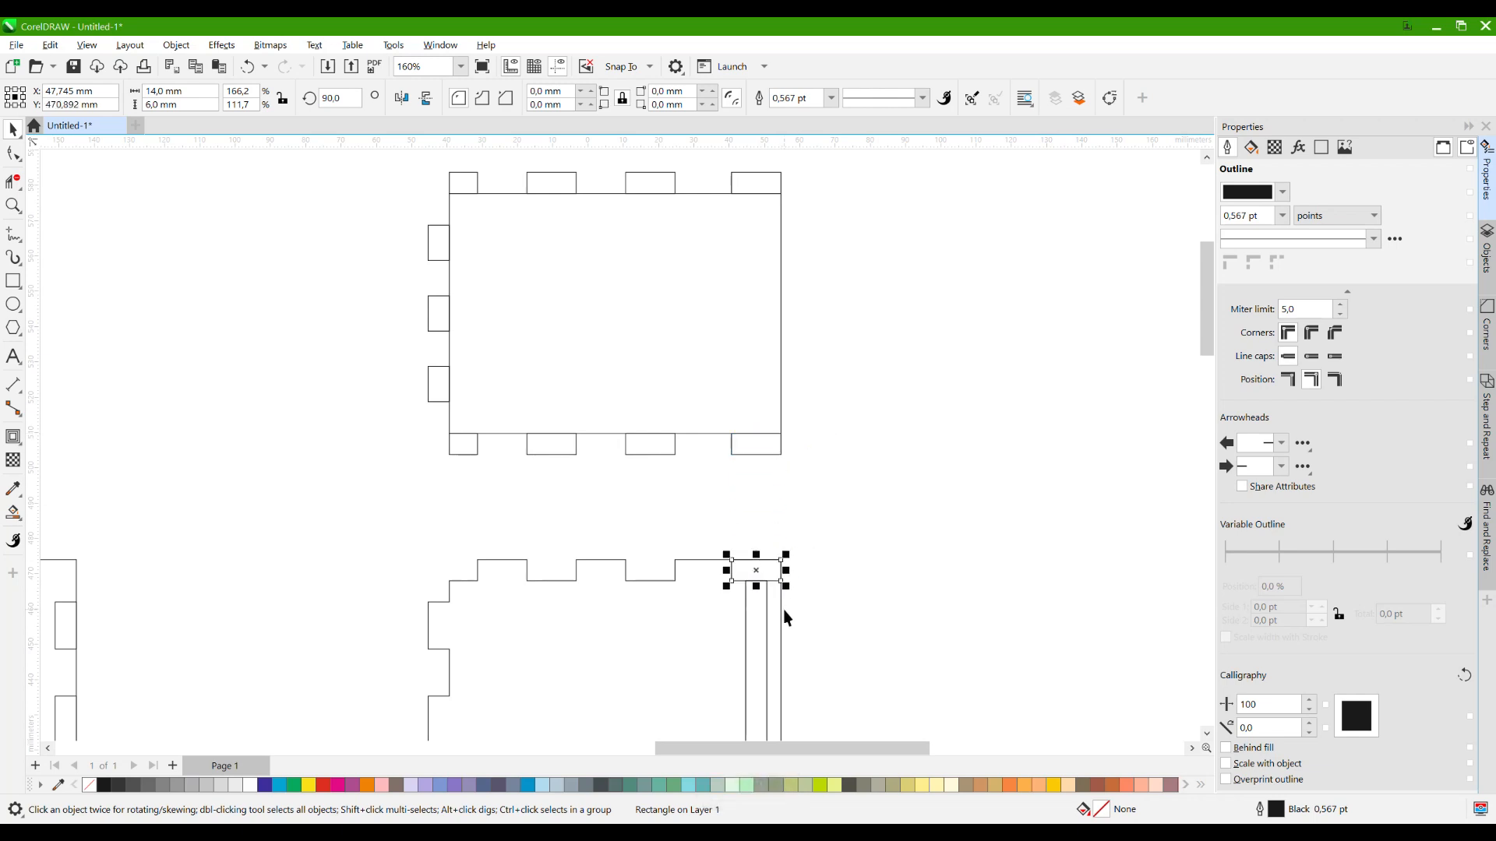
pyautogui.click(787, 618)
pyautogui.click(779, 602)
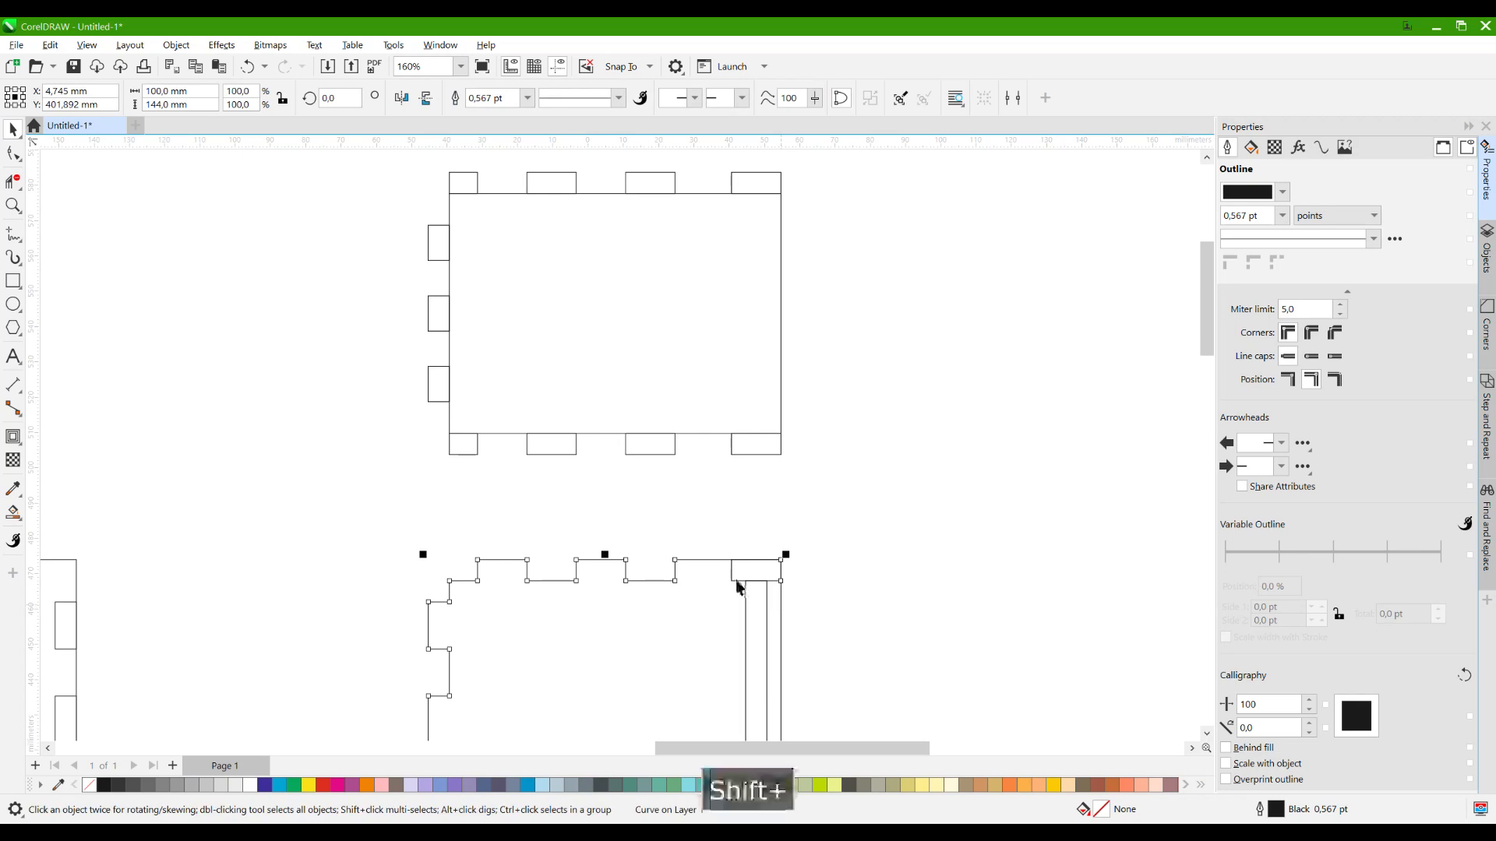
pyautogui.click(880, 461)
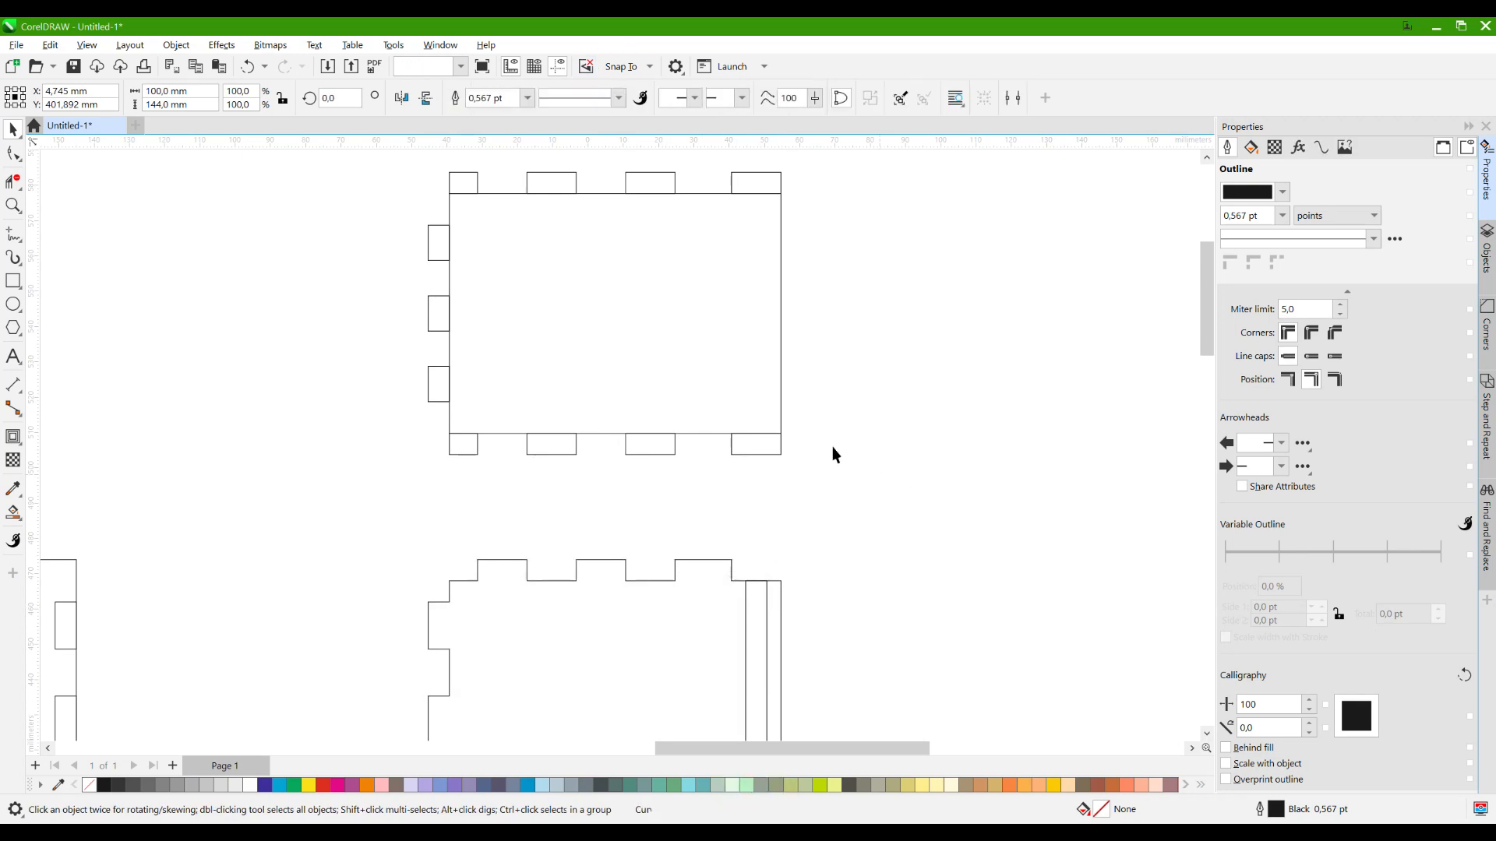
pyautogui.scroll(-3, 718, 311)
pyautogui.scroll(1, 699, 422)
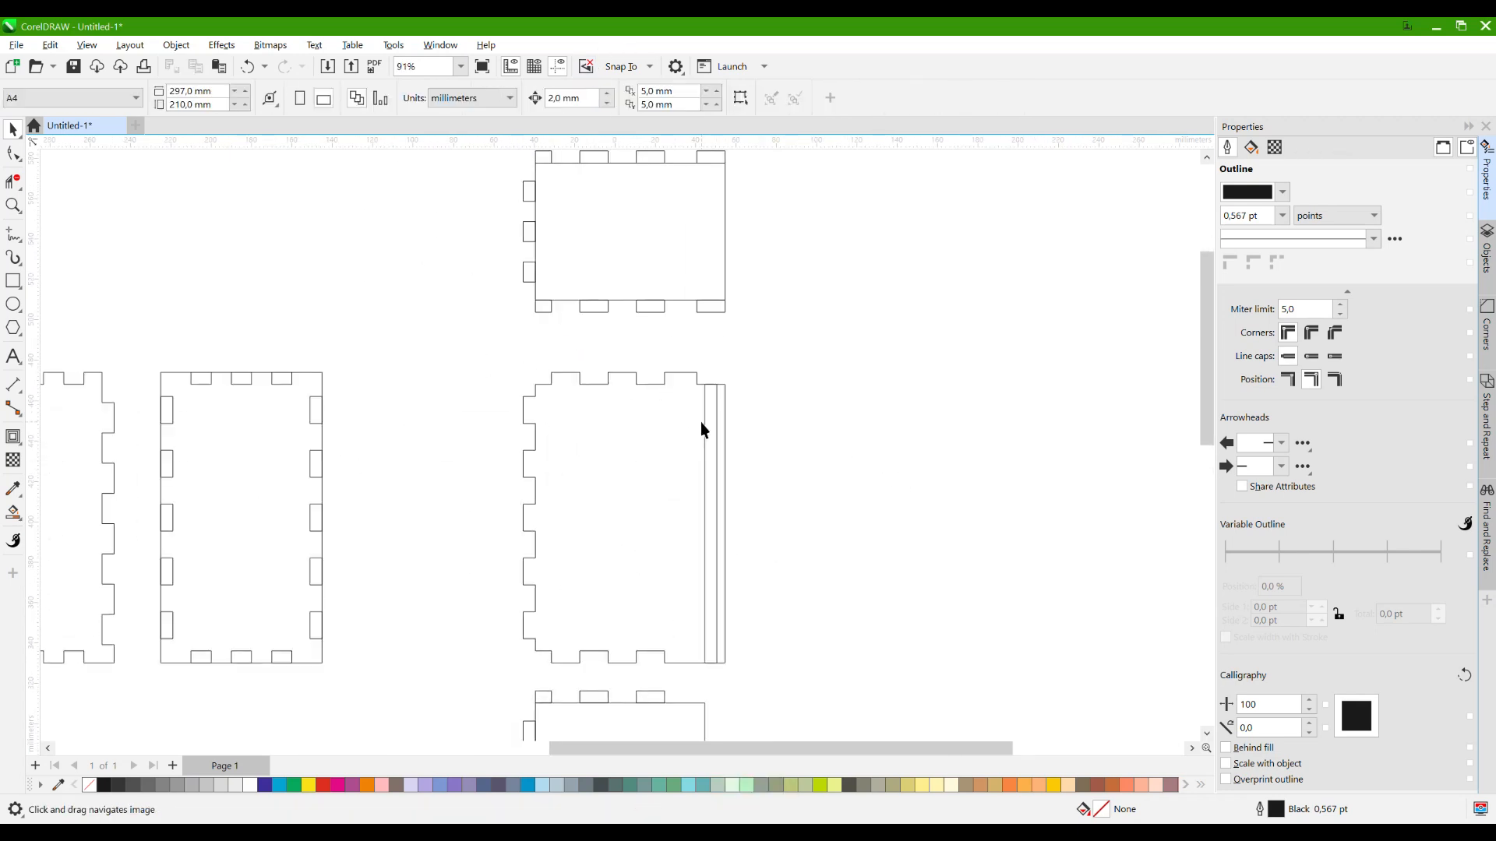
# Weld the upper end panel and all its tabs into one outline.
pyautogui.moveTo(724, 339); pyautogui.dragTo(742, 481)
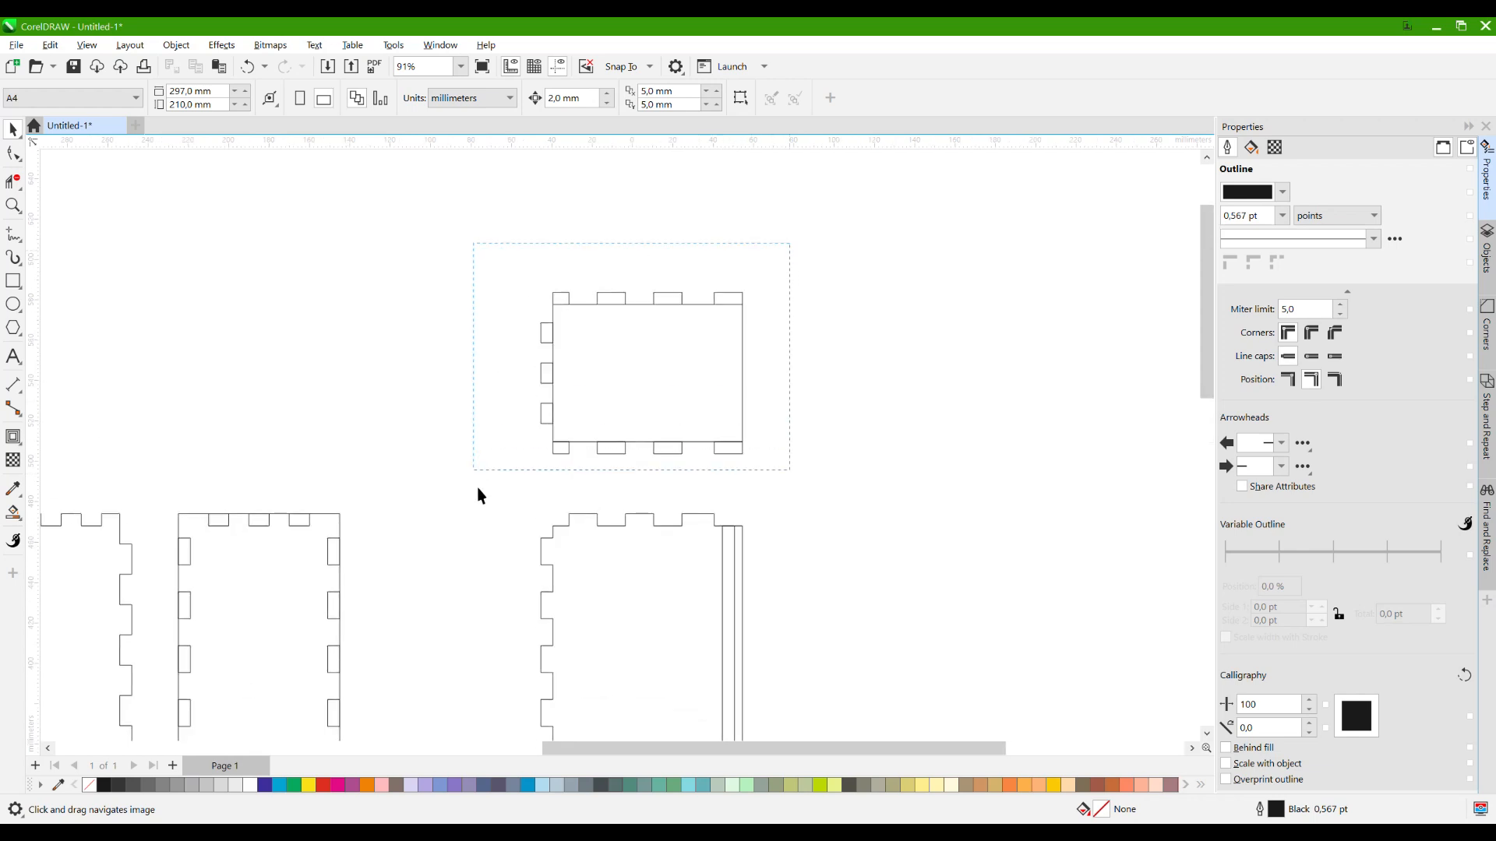
pyautogui.moveTo(477, 488); pyautogui.dragTo(474, 472)
pyautogui.click(487, 98)
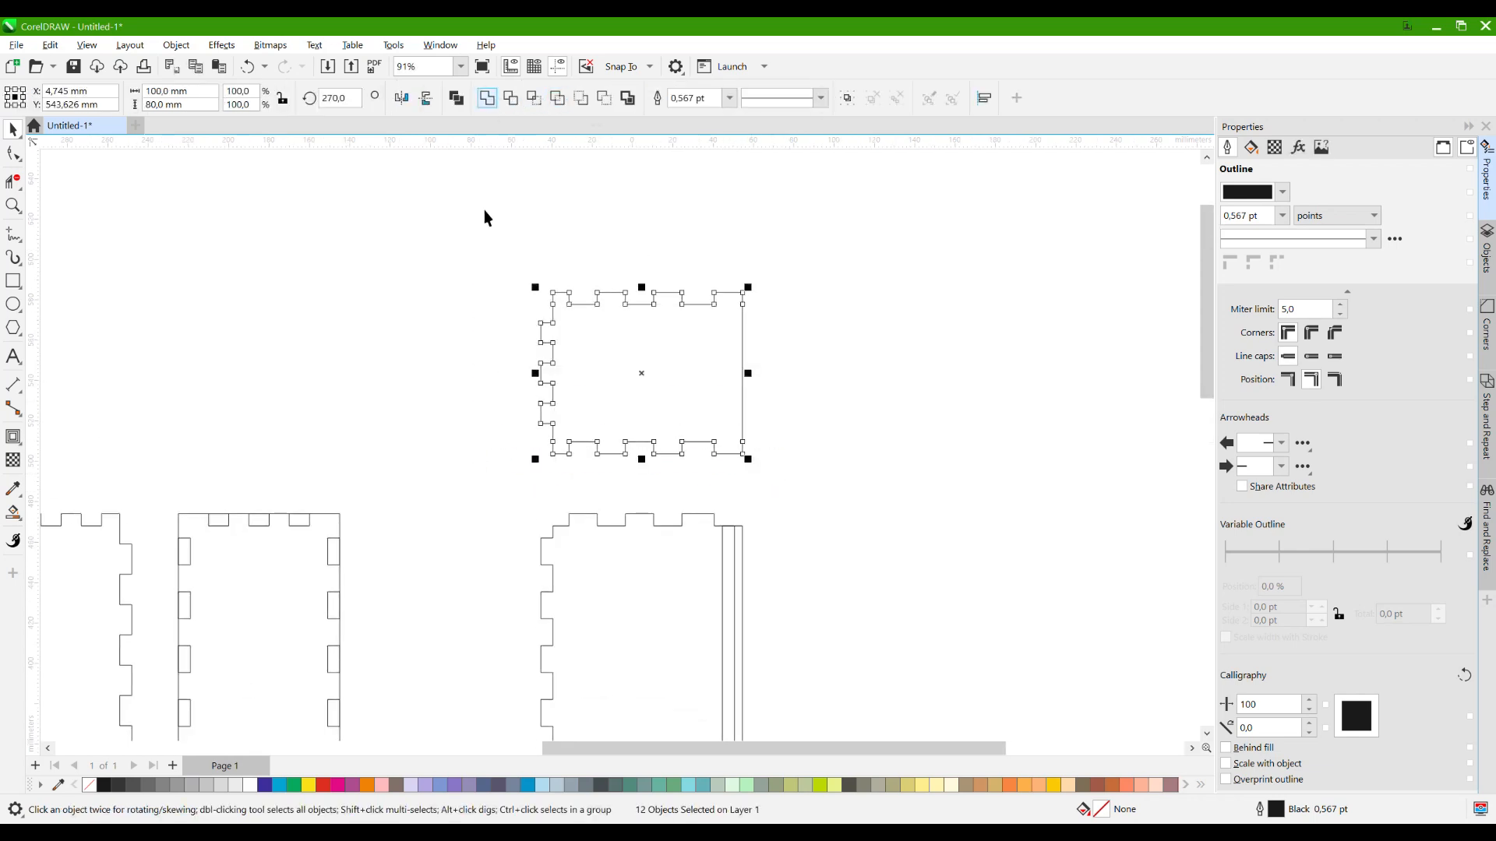
pyautogui.click(443, 376)
# Weld the shorter lower end panel and all its tabs into one outline.
pyautogui.scroll(-4, 687, 242)
pyautogui.scroll(2, 659, 540)
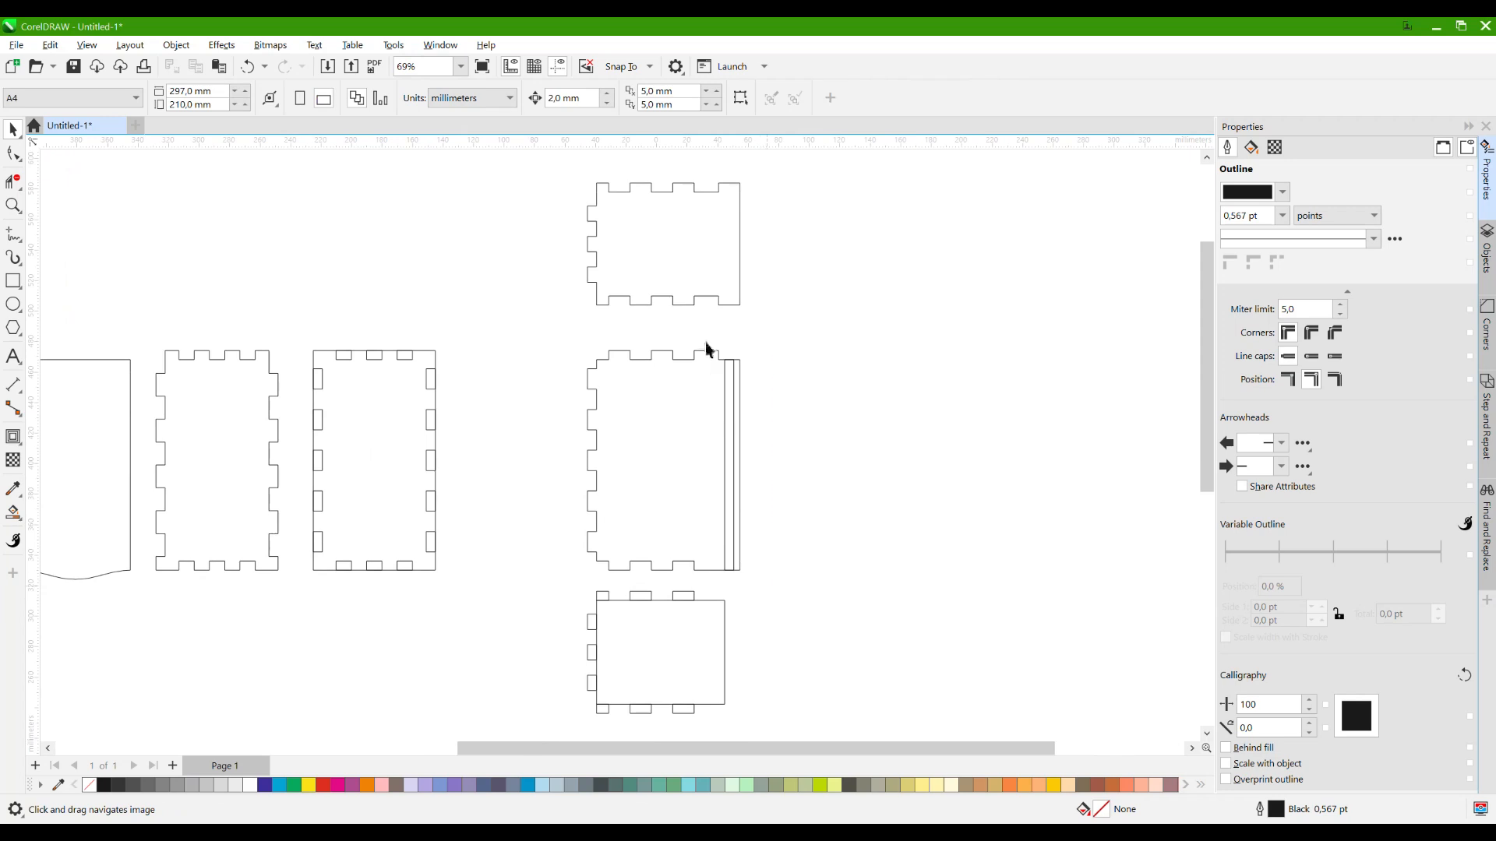
pyautogui.moveTo(767, 583); pyautogui.dragTo(704, 343)
pyautogui.click(746, 627)
pyautogui.moveTo(745, 628); pyautogui.dragTo(788, 535)
pyautogui.scroll(2, 819, 628)
pyautogui.moveTo(807, 637); pyautogui.dragTo(568, 499)
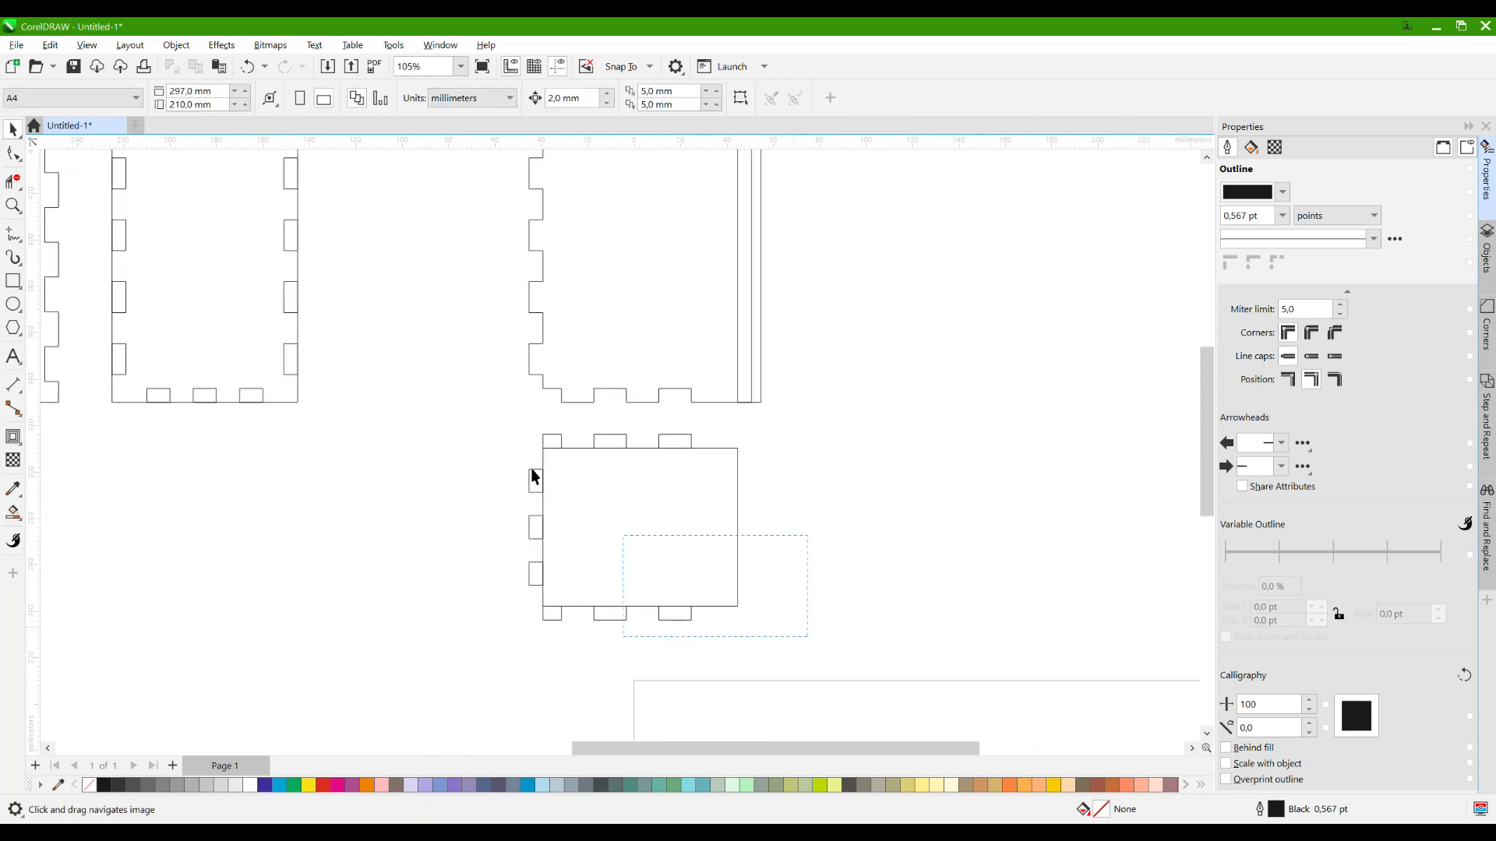
pyautogui.scroll(1, 675, 450)
pyautogui.moveTo(675, 435)
pyautogui.mouseDown()
pyautogui.moveTo(672, 380)
pyautogui.moveTo(672, 424)
pyautogui.mouseUp()
pyautogui.scroll(-2, 775, 602)
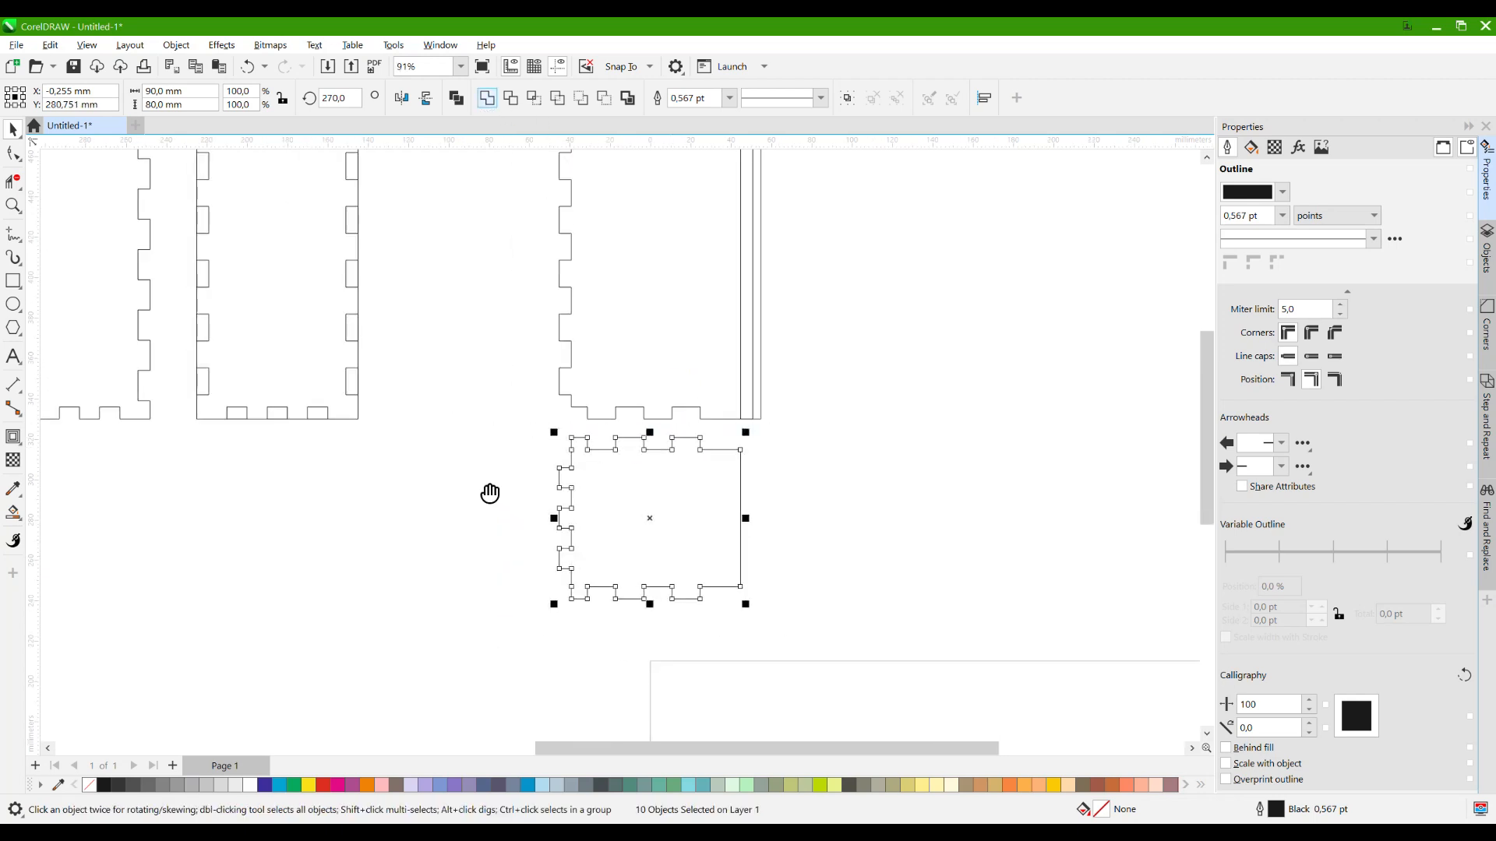
# Cut the tab rectangles out of the box's bottom panel to leave notches along all four edges.
pyautogui.scroll(-2, 462, 516)
pyautogui.moveTo(459, 511); pyautogui.dragTo(654, 502)
pyautogui.scroll(1, 655, 501)
pyautogui.moveTo(628, 263); pyautogui.dragTo(423, 610)
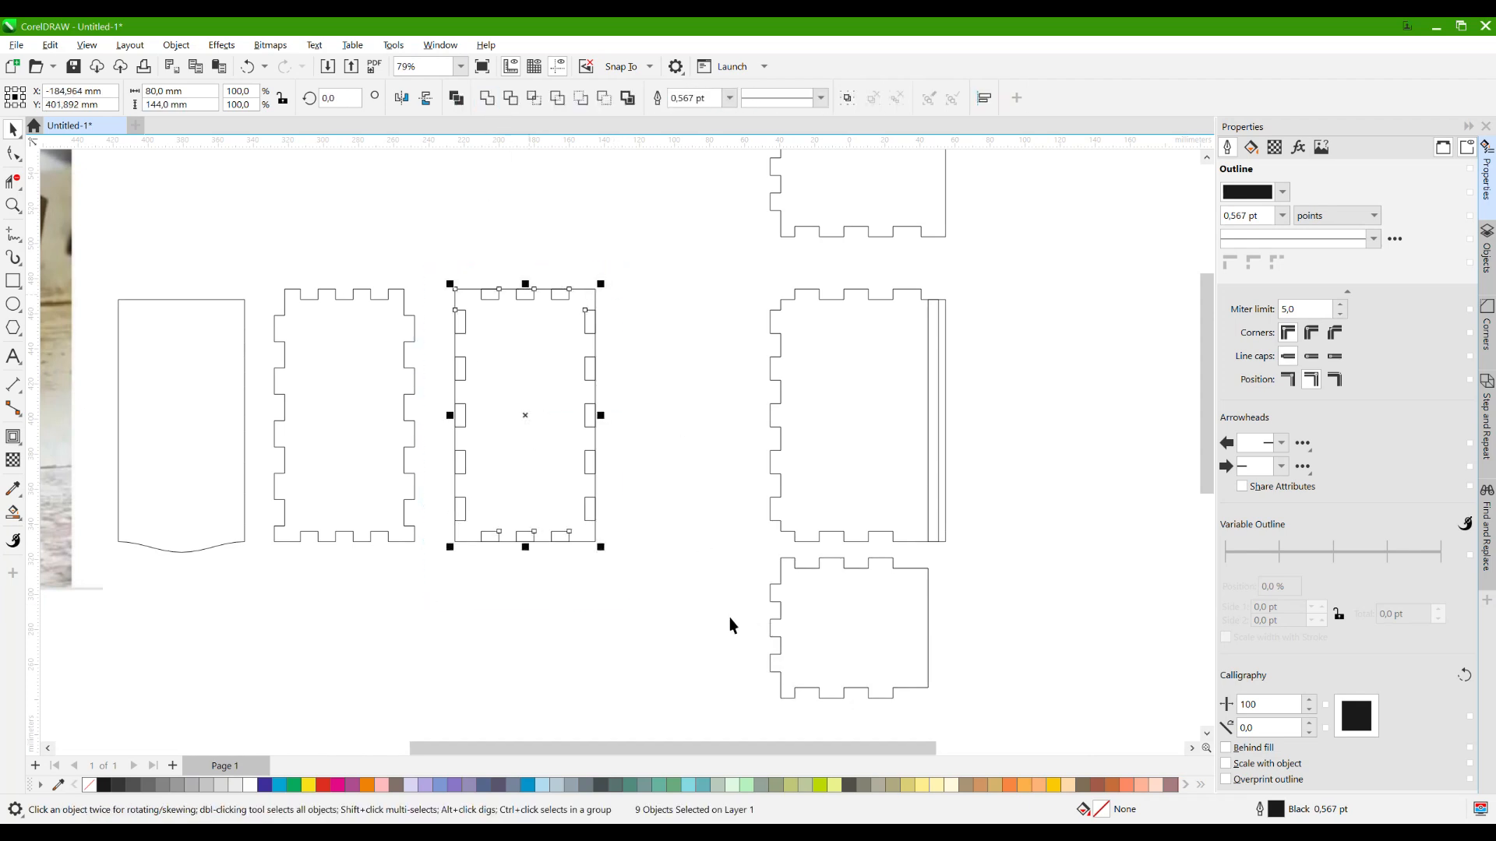
pyautogui.click(488, 100)
pyautogui.hotkey('ctrl', 'z')
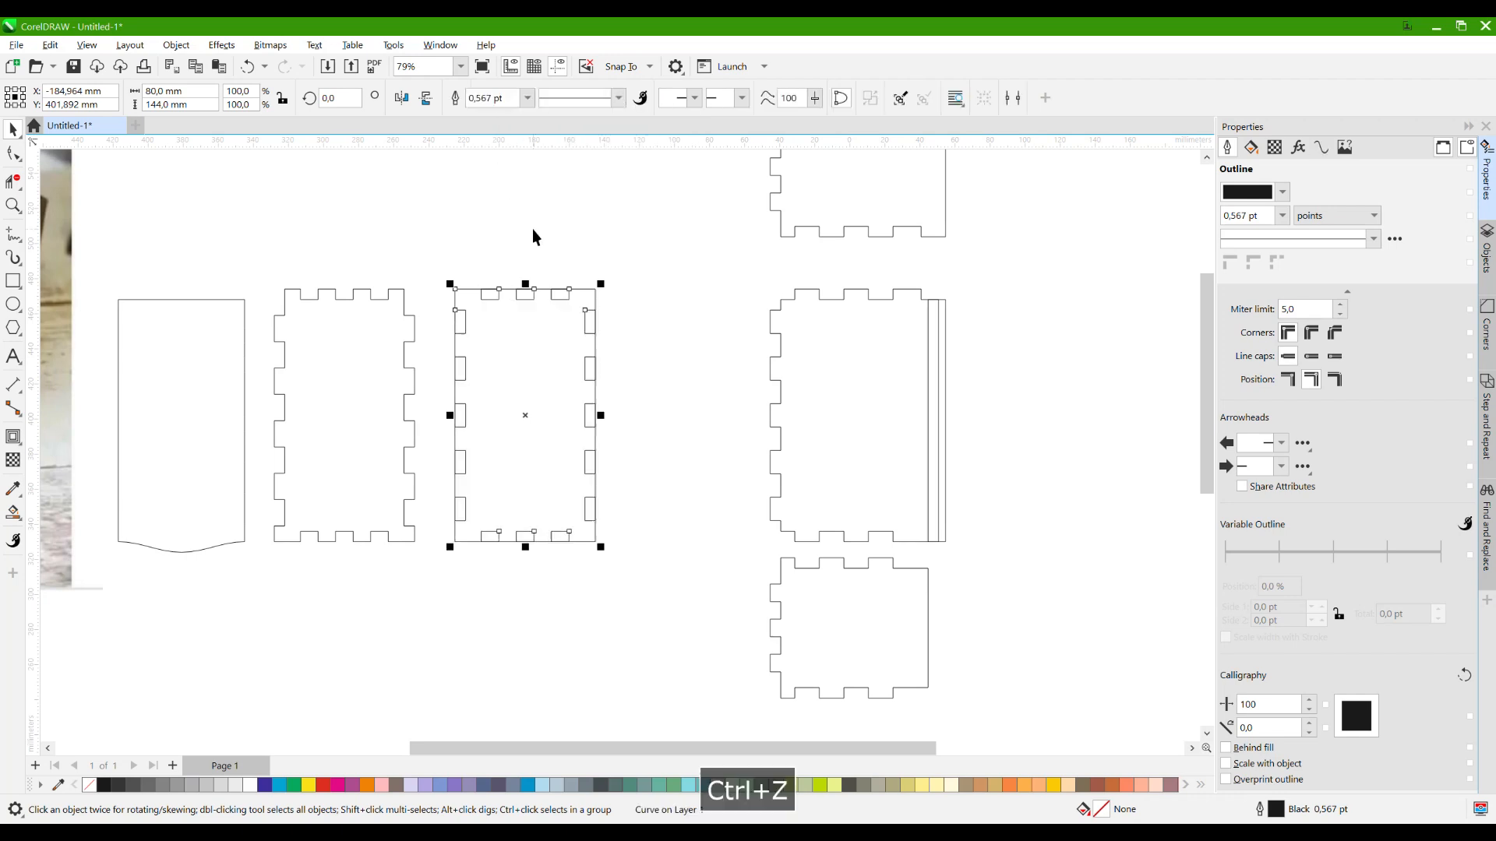
pyautogui.click(642, 292)
pyautogui.moveTo(662, 352); pyautogui.dragTo(681, 372)
pyautogui.scroll(-1, 681, 372)
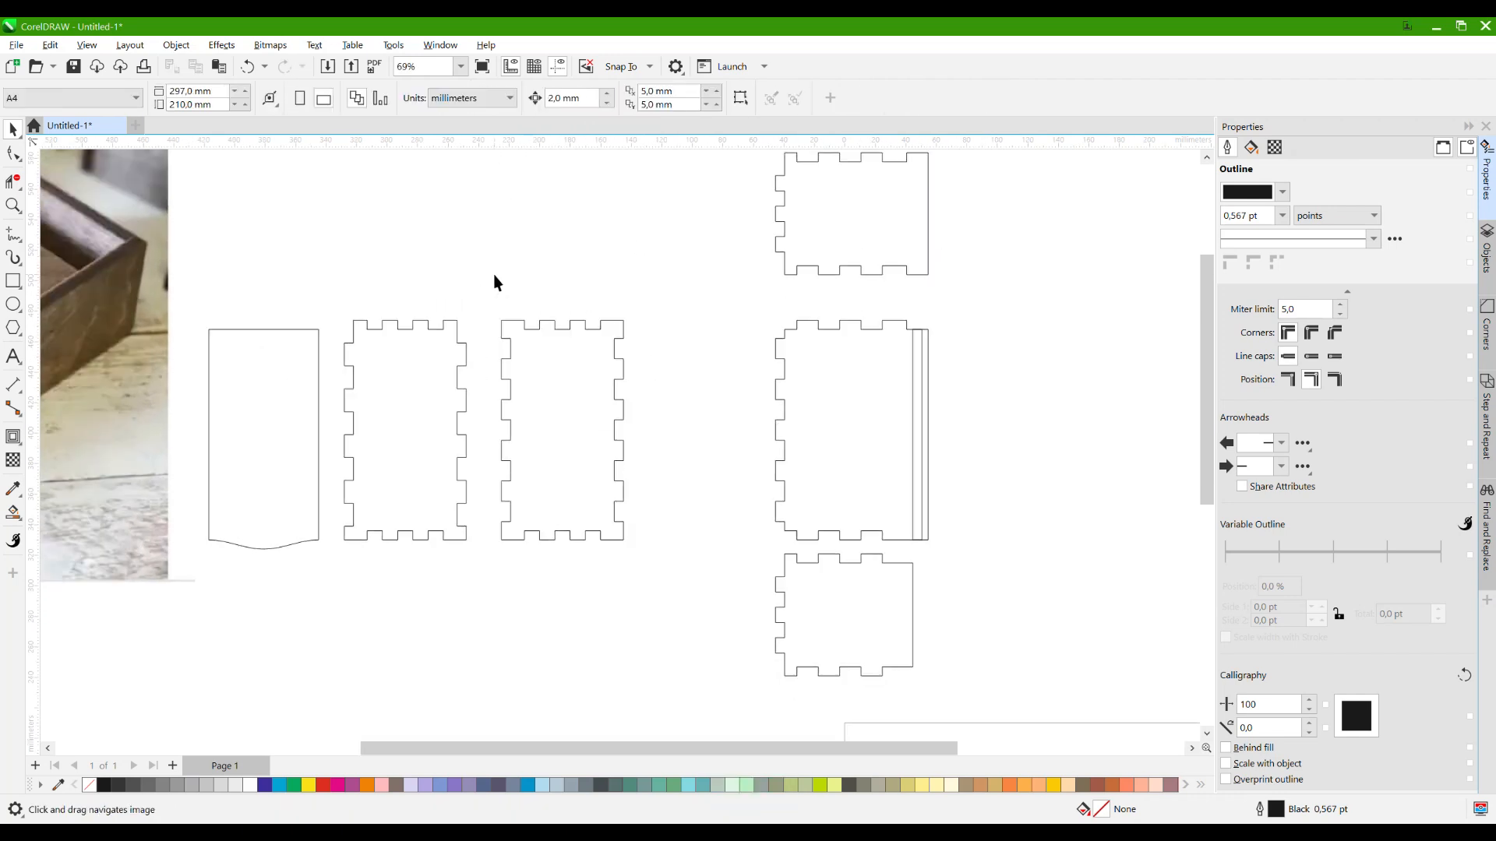
# Delete the spare notched panel and move the lid horizontally into its place next to the bottom panel.
pyautogui.click(337, 575)
pyautogui.press('Delete')
pyautogui.click(227, 543)
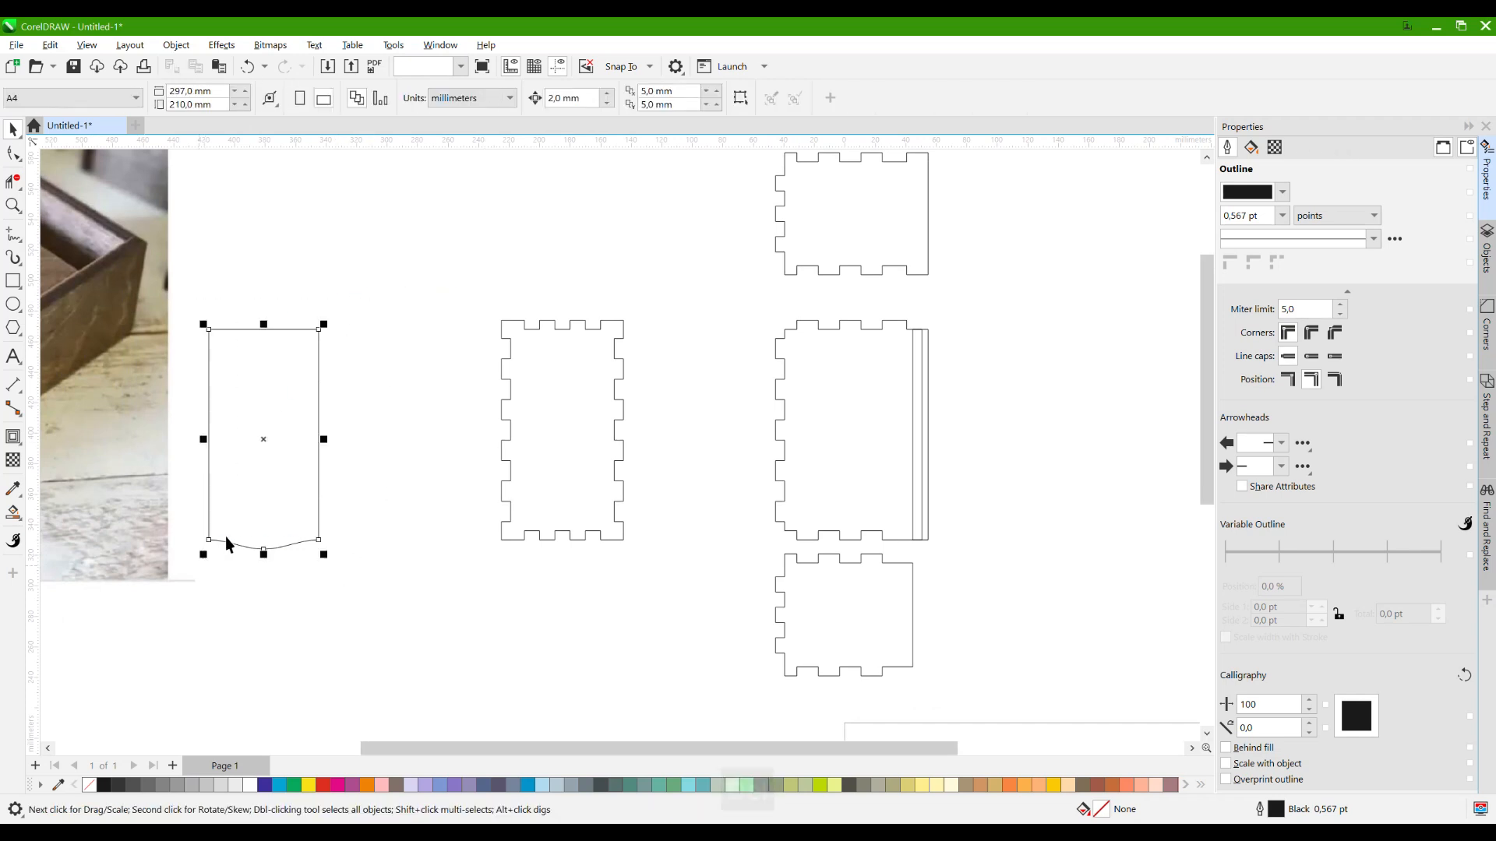
pyautogui.moveTo(264, 438); pyautogui.dragTo(438, 455)
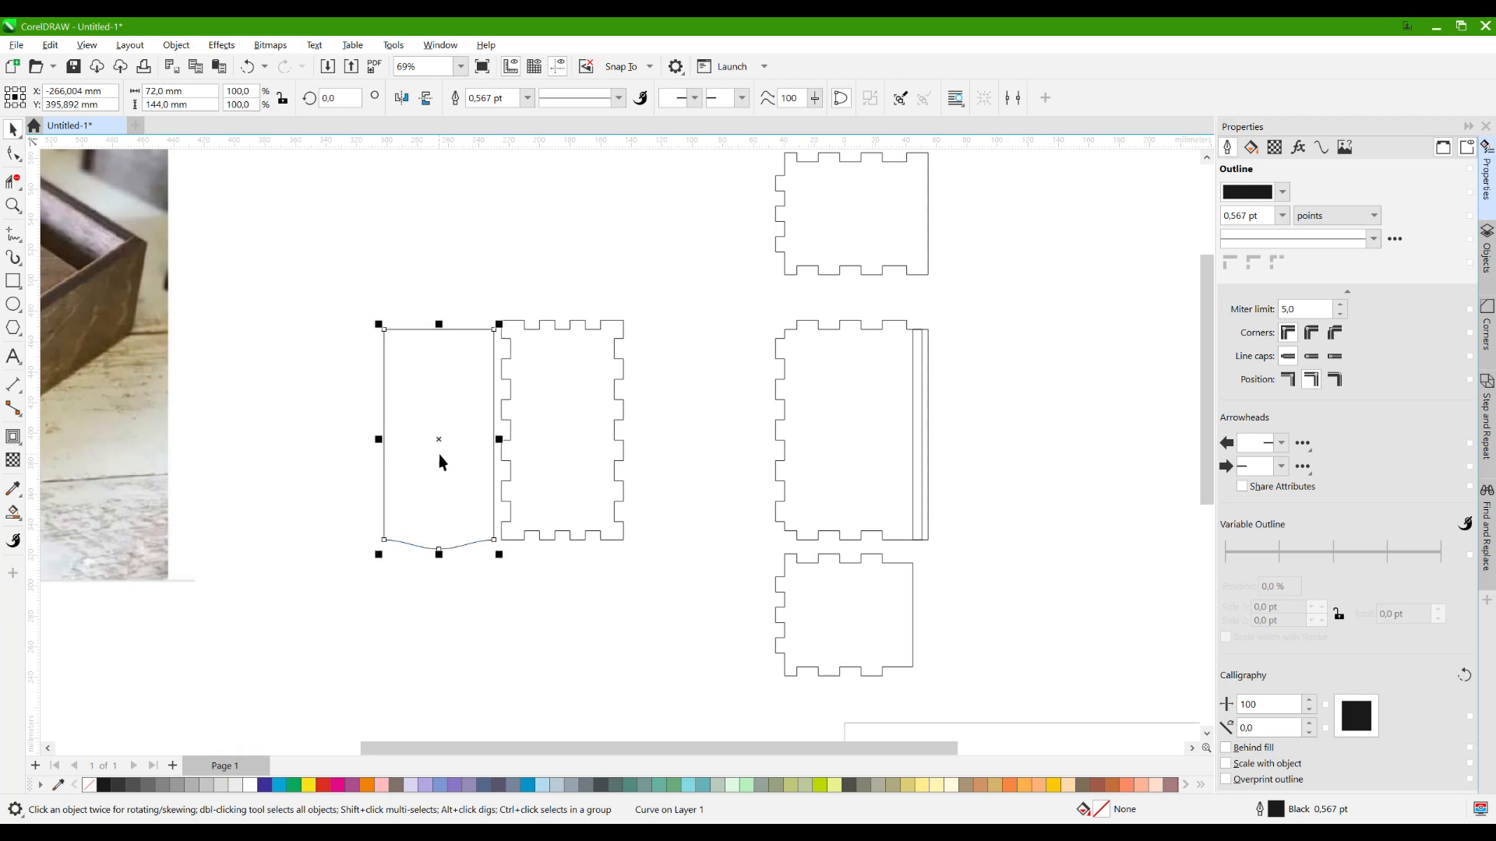
# Move the lid and the bottom panel together horizontally until they sit close beside the side panel.
pyautogui.moveTo(359, 296); pyautogui.dragTo(643, 586)
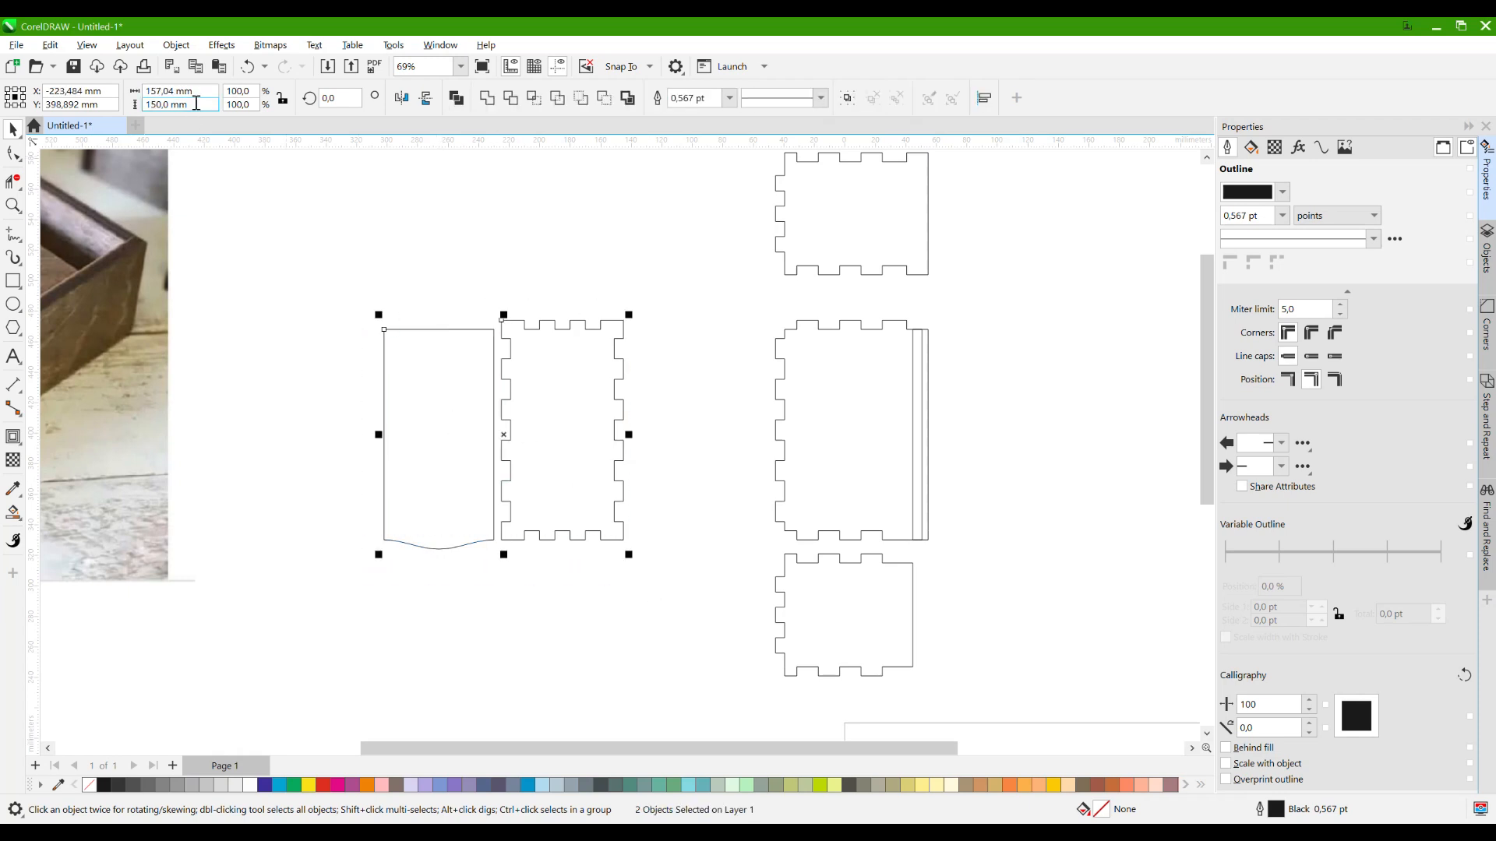
pyautogui.click(391, 452)
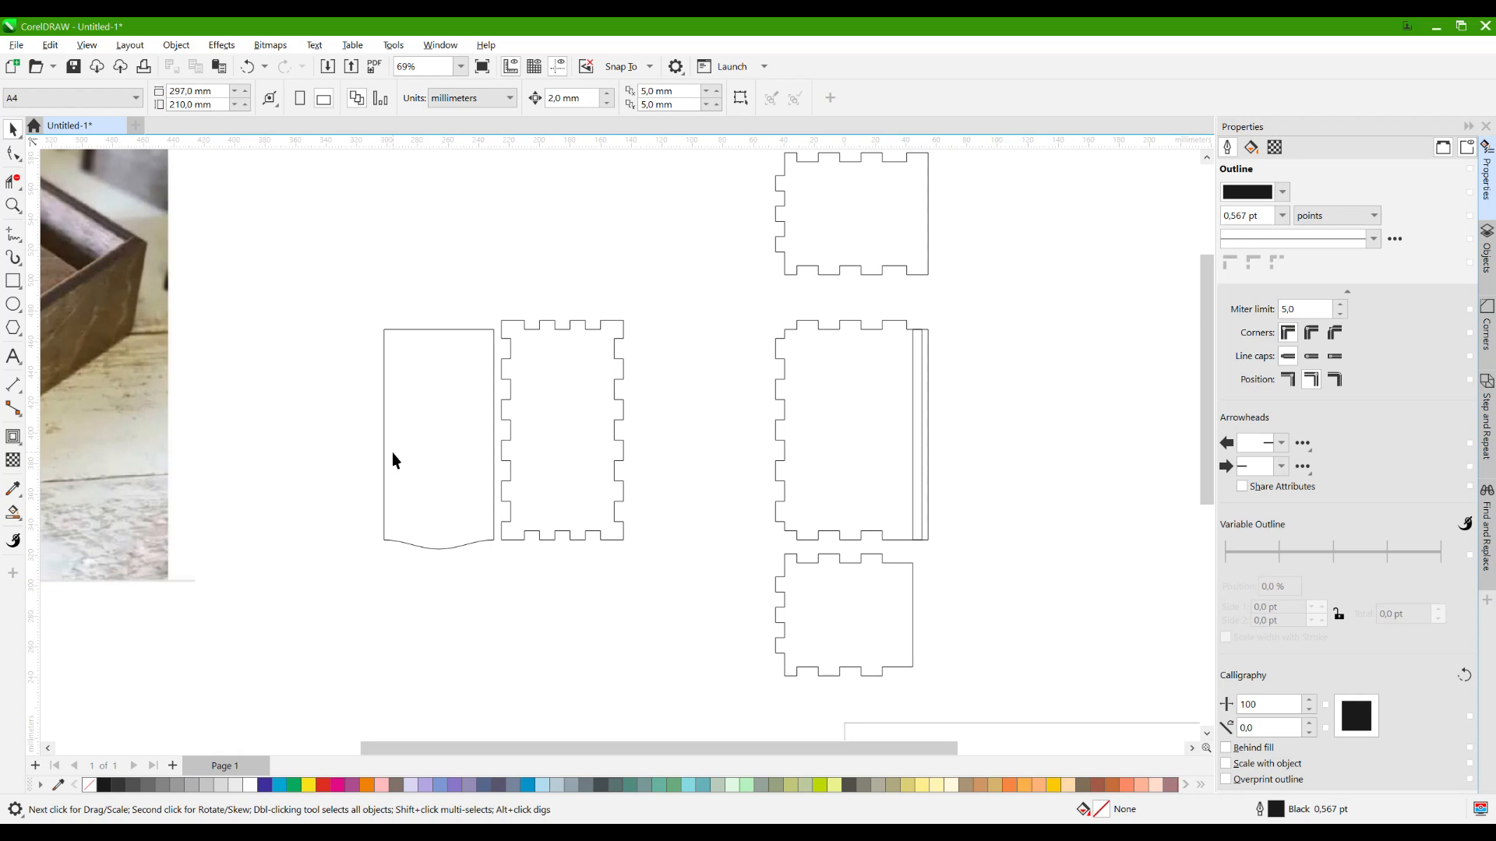
pyautogui.moveTo(327, 286); pyautogui.dragTo(656, 564)
pyautogui.moveTo(506, 433); pyautogui.dragTo(640, 435)
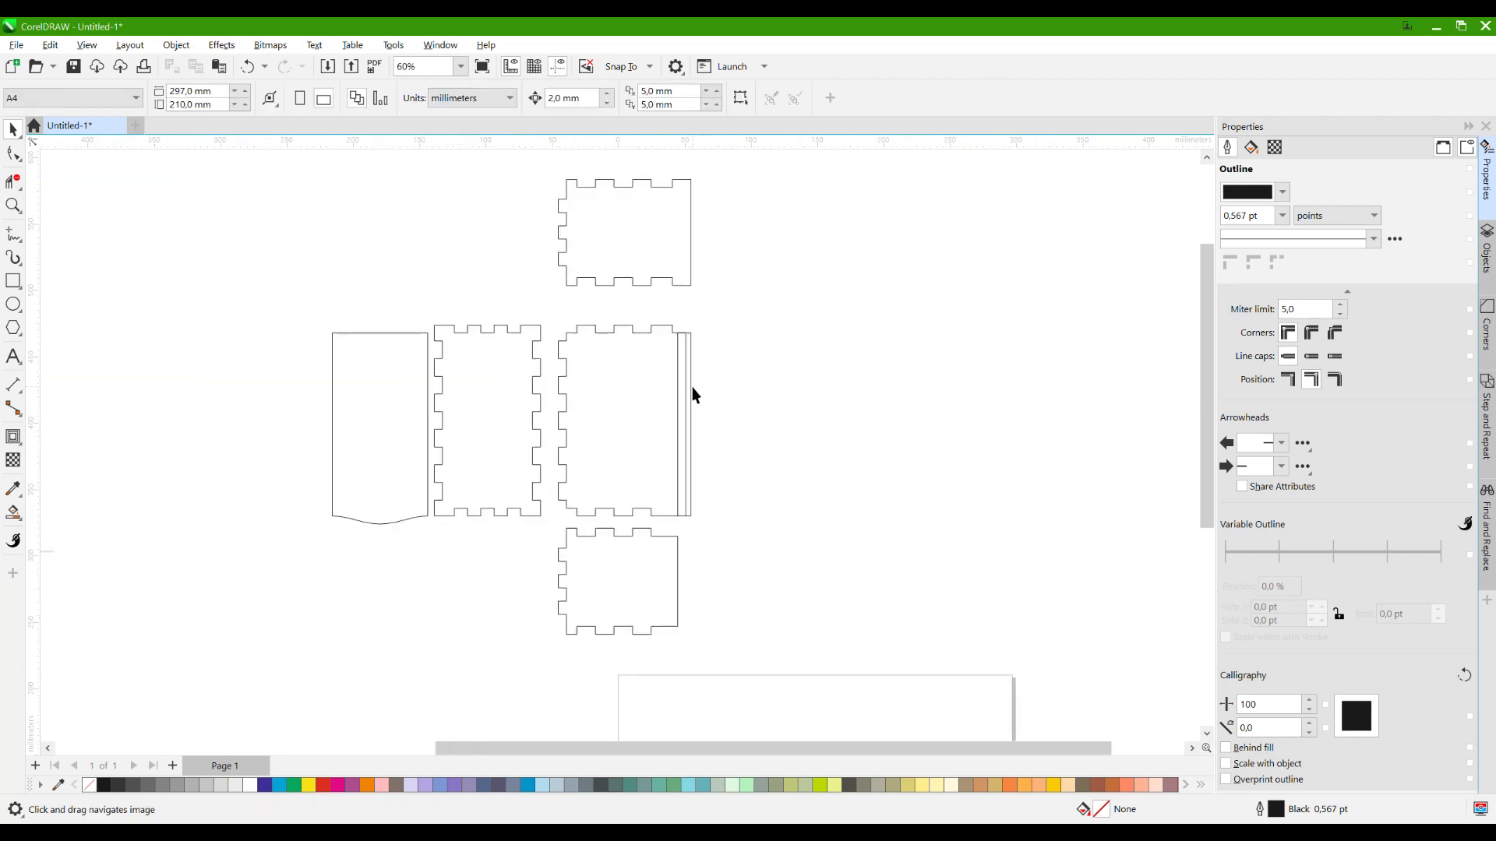
# Try to move the lid across onto the side panel and undo the move.
pyautogui.moveTo(675, 349); pyautogui.dragTo(554, 319)
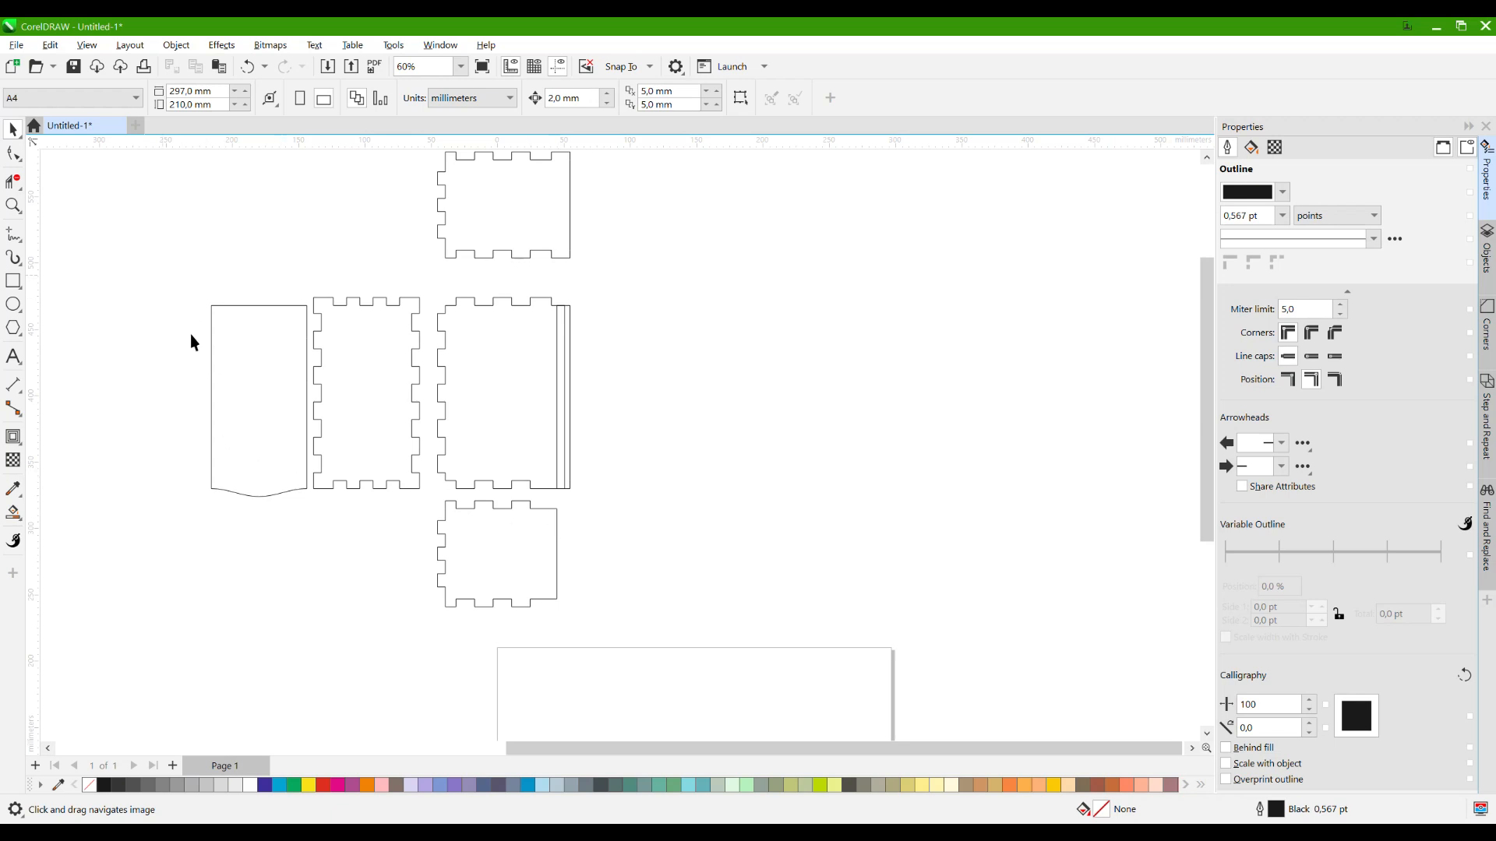
pyautogui.click(290, 492)
pyautogui.scroll(2, 273, 478)
pyautogui.moveTo(192, 451); pyautogui.dragTo(527, 450)
pyautogui.hotkey('ctrl', 'z')
pyautogui.click(712, 456)
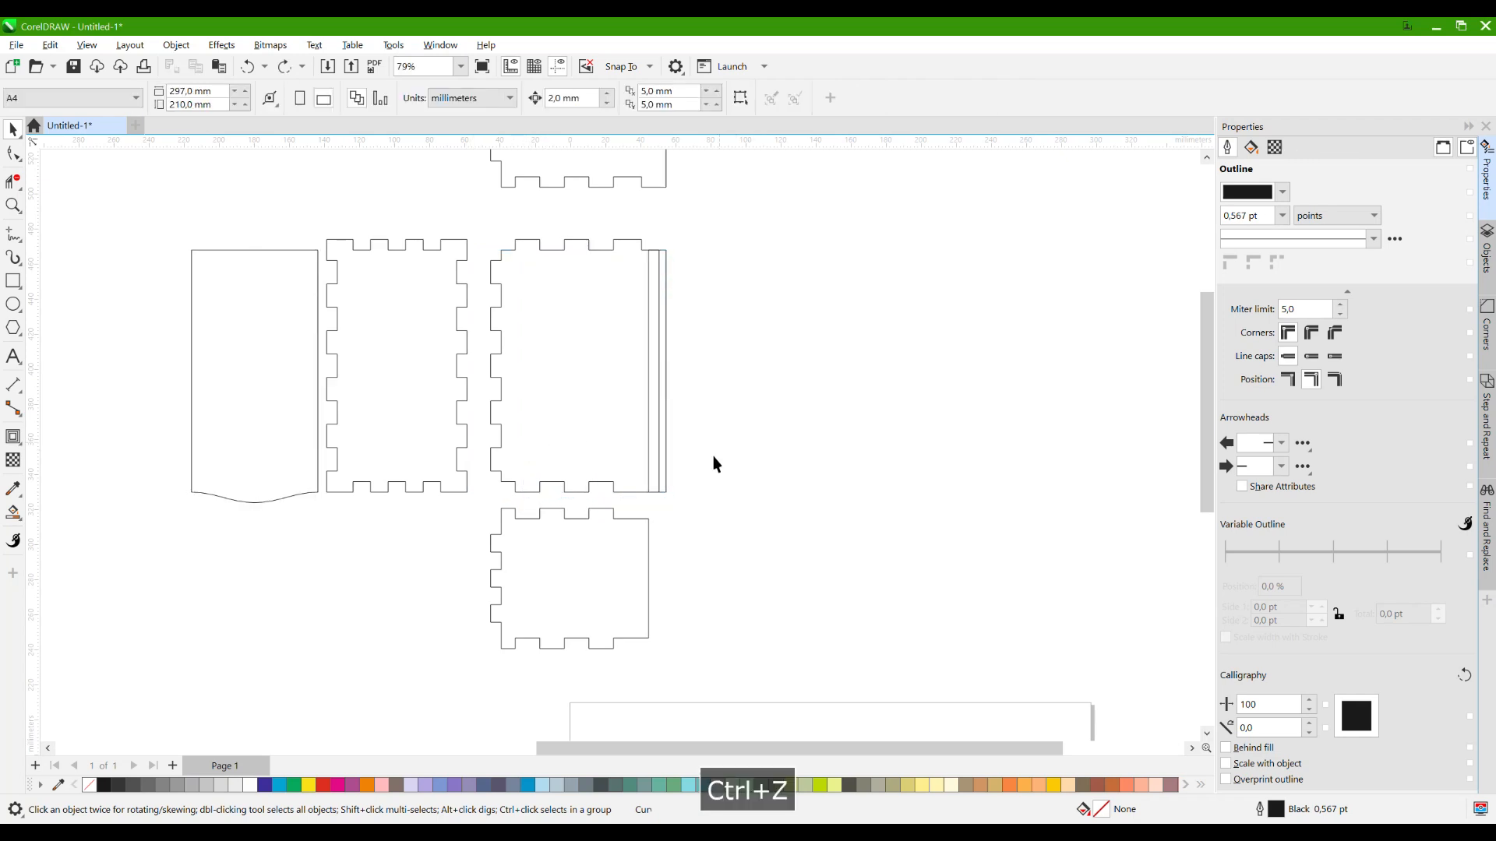
# Move the upper end panel straight down to sit just above the side panel.
pyautogui.scroll(-2, 713, 456)
pyautogui.scroll(-1, 636, 465)
pyautogui.scroll(2, 667, 390)
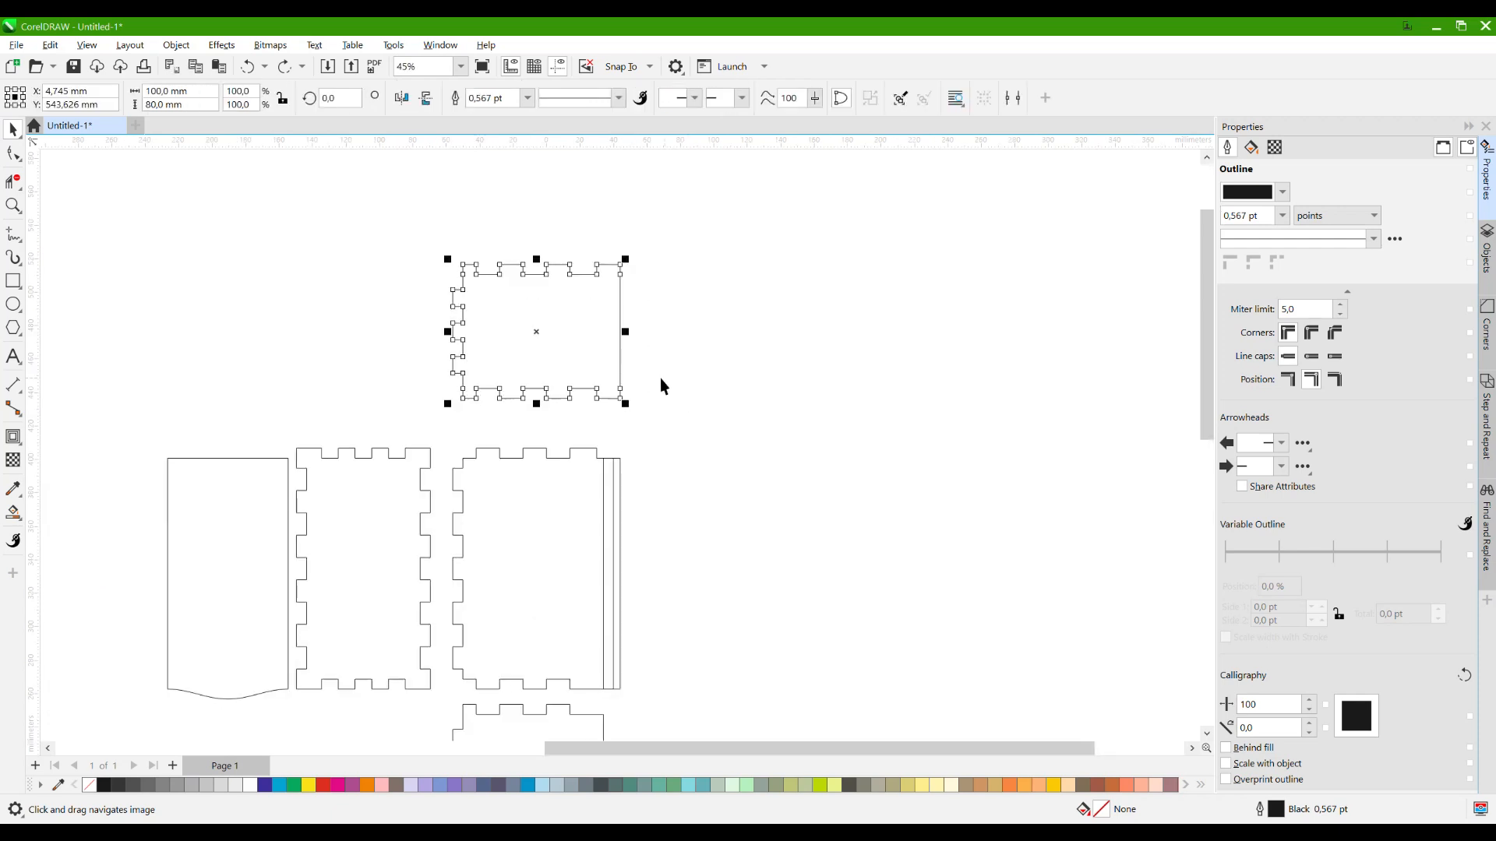
pyautogui.moveTo(634, 344)
pyautogui.mouseDown()
pyautogui.moveTo(618, 377)
pyautogui.moveTo(634, 324)
pyautogui.mouseUp()
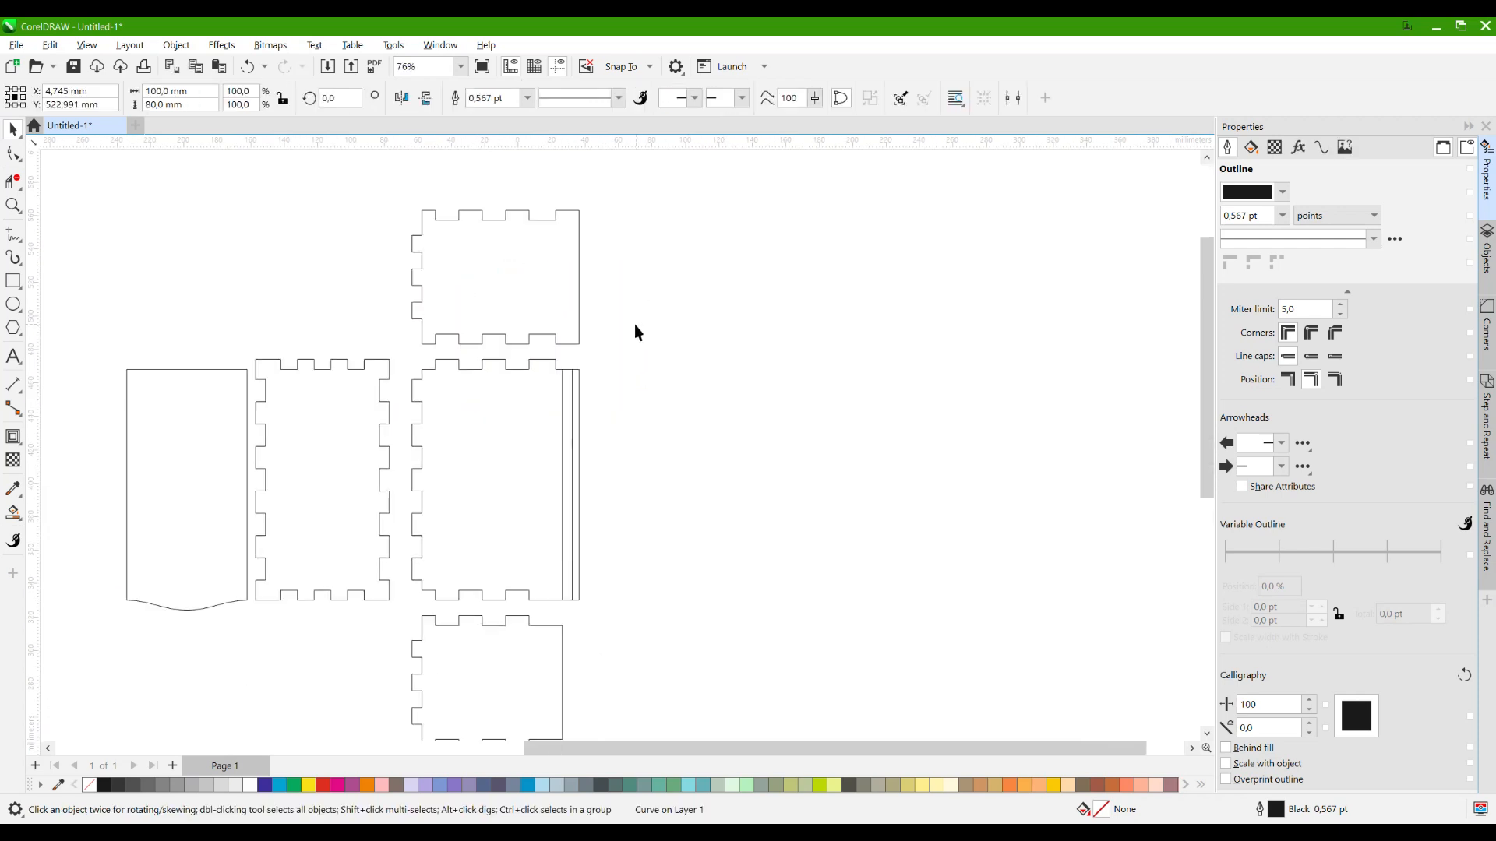
# Fill the side panel's narrow lid-groove strip with green and remove its outline.
pyautogui.scroll(-1, 634, 335)
pyautogui.scroll(3, 575, 396)
pyautogui.click(569, 396)
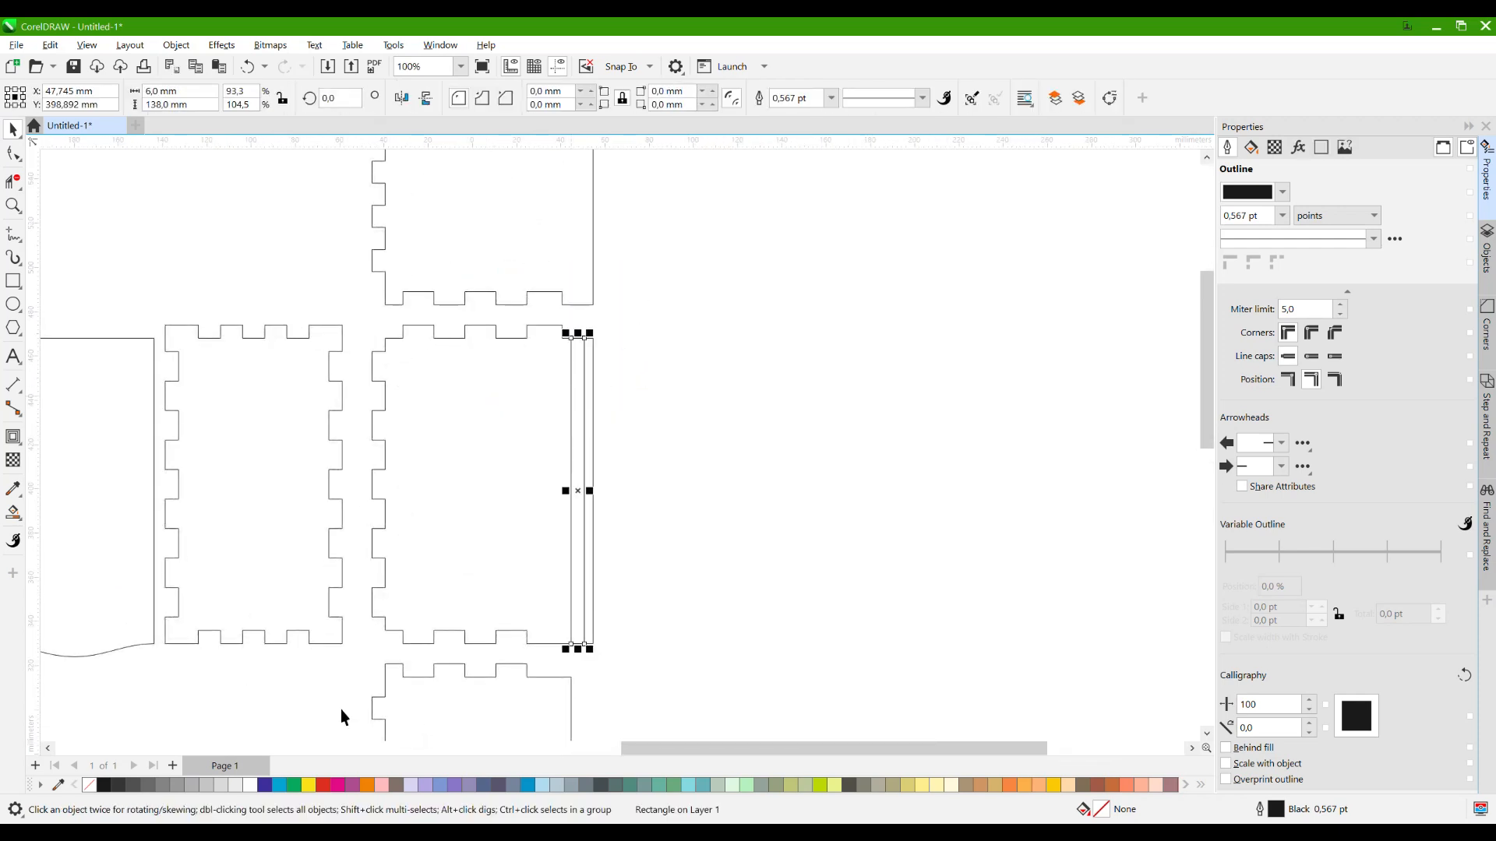
pyautogui.click(293, 787)
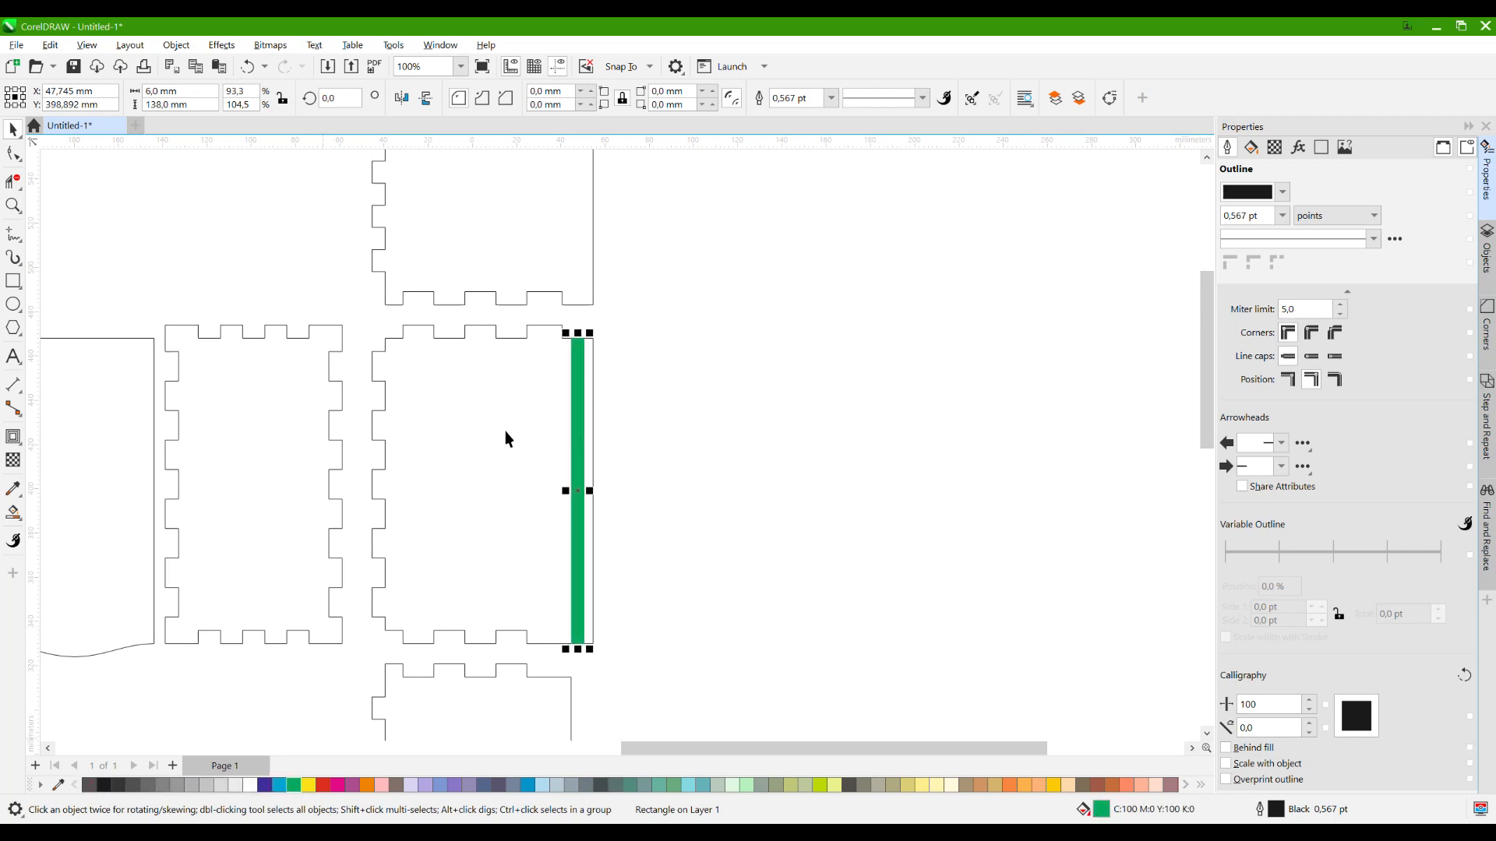
# Duplicate the side panel with its green groove strip horizontally beside the original and mirror the copy horizontally.
pyautogui.moveTo(653, 326); pyautogui.dragTo(359, 666)
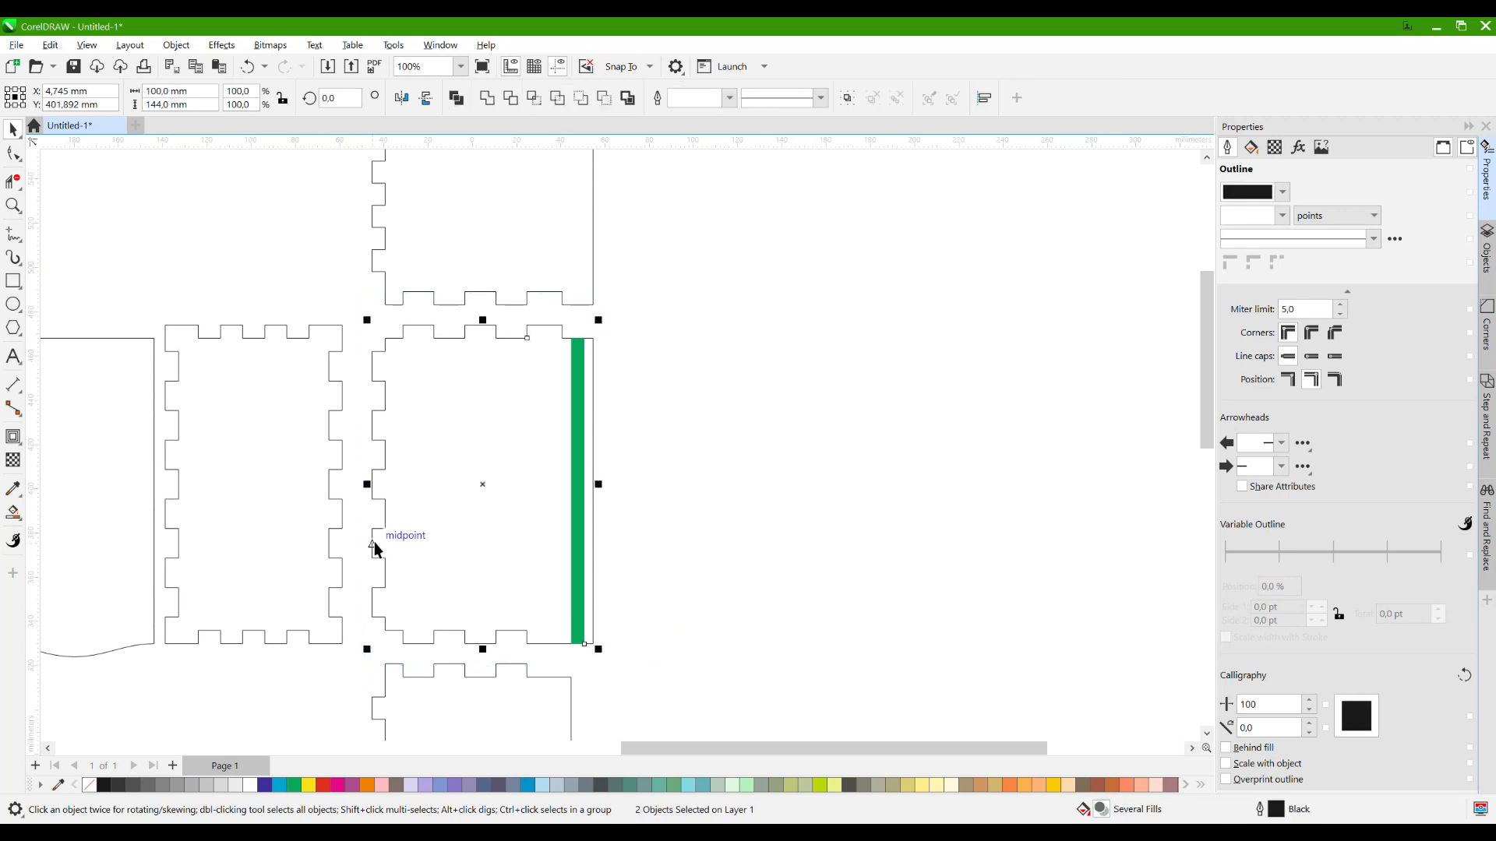
pyautogui.moveTo(377, 541); pyautogui.dragTo(621, 541)
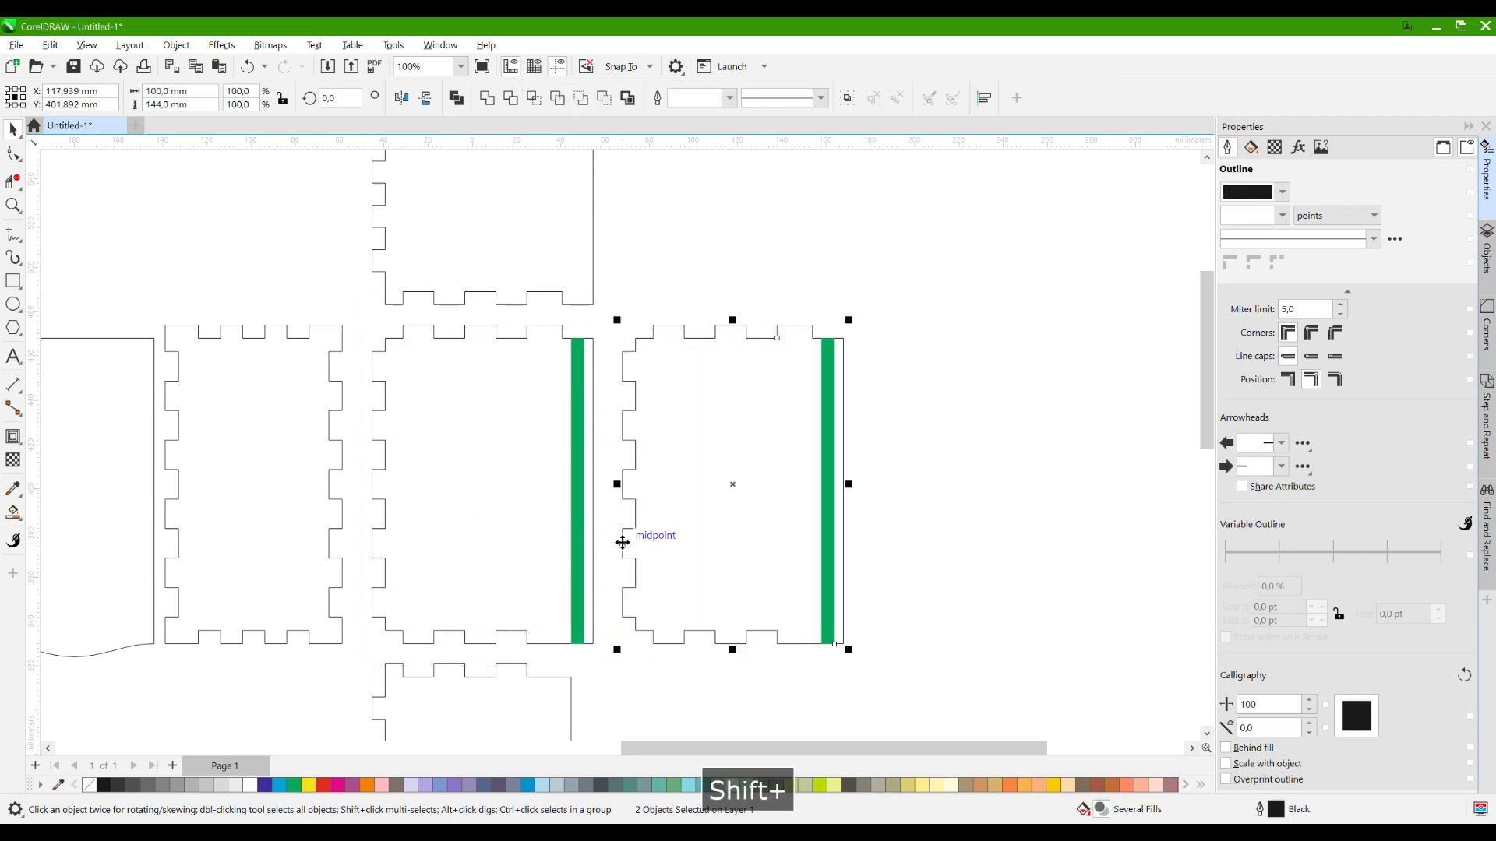
pyautogui.click(403, 99)
pyautogui.click(321, 254)
pyautogui.moveTo(534, 414); pyautogui.dragTo(568, 419)
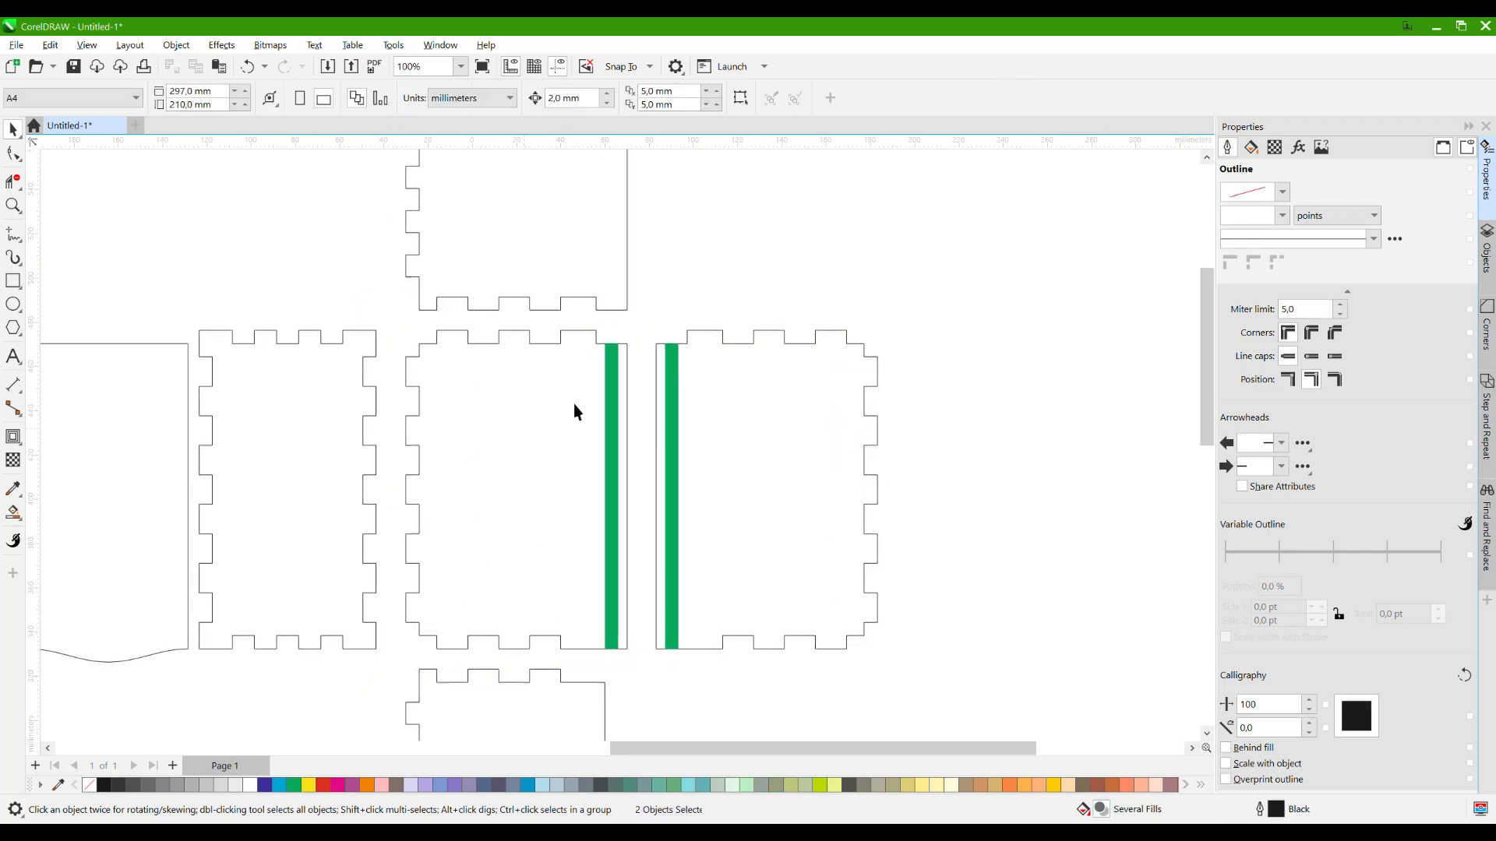
# Move the mirrored side panel closer so only a narrow gap separates it from the original.
pyautogui.scroll(-1, 568, 419)
pyautogui.moveTo(637, 642); pyautogui.dragTo(636, 643)
pyautogui.scroll(1, 713, 628)
pyautogui.moveTo(855, 519); pyautogui.dragTo(834, 520)
pyautogui.click(796, 451)
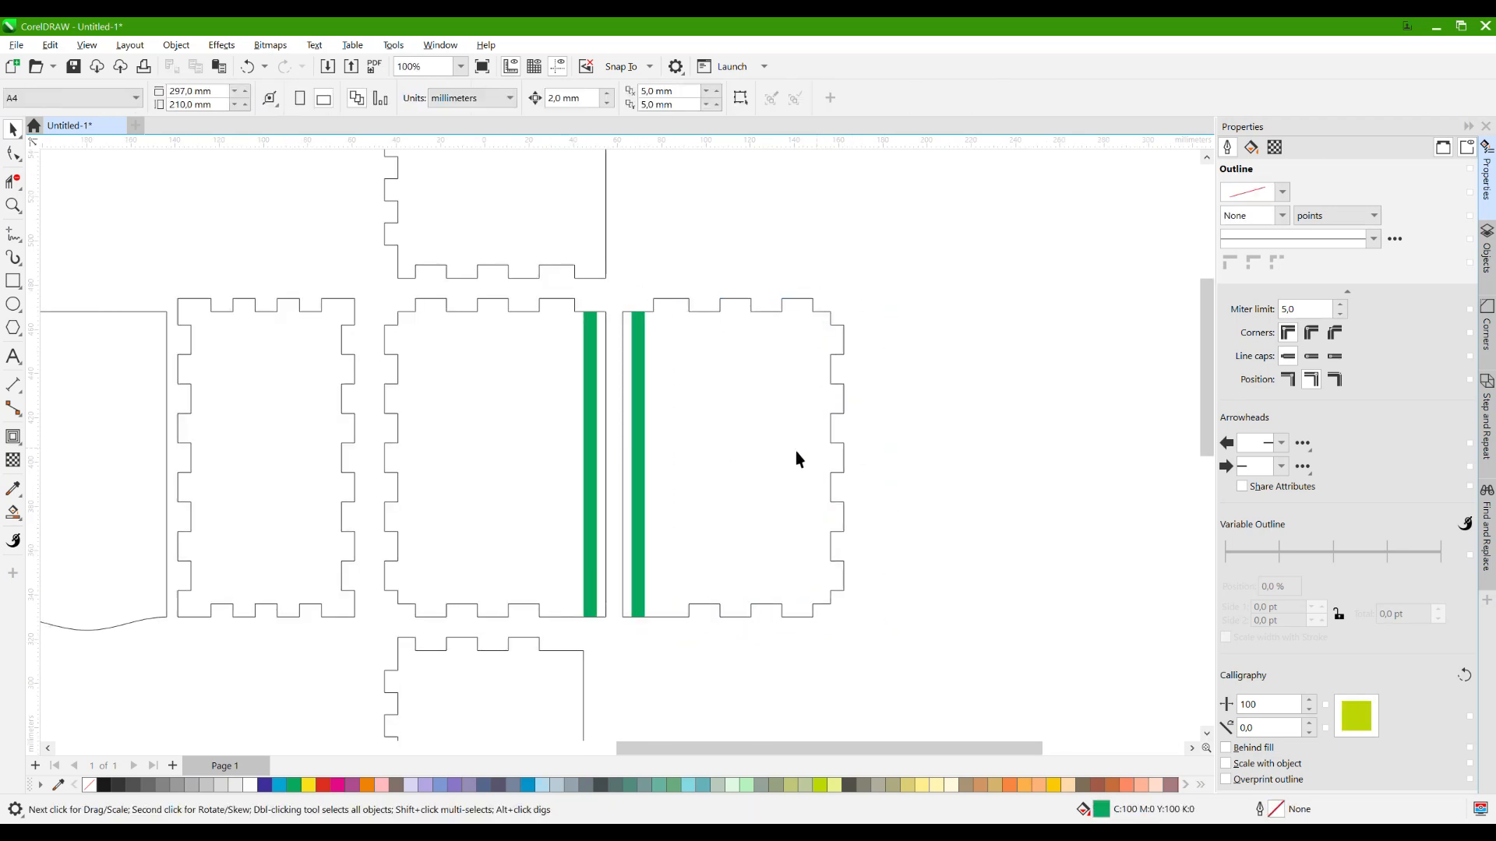
# Examine the complete layout of box panels and lid beside the reference photo and dimension notes.
pyautogui.scroll(-8, 756, 405)
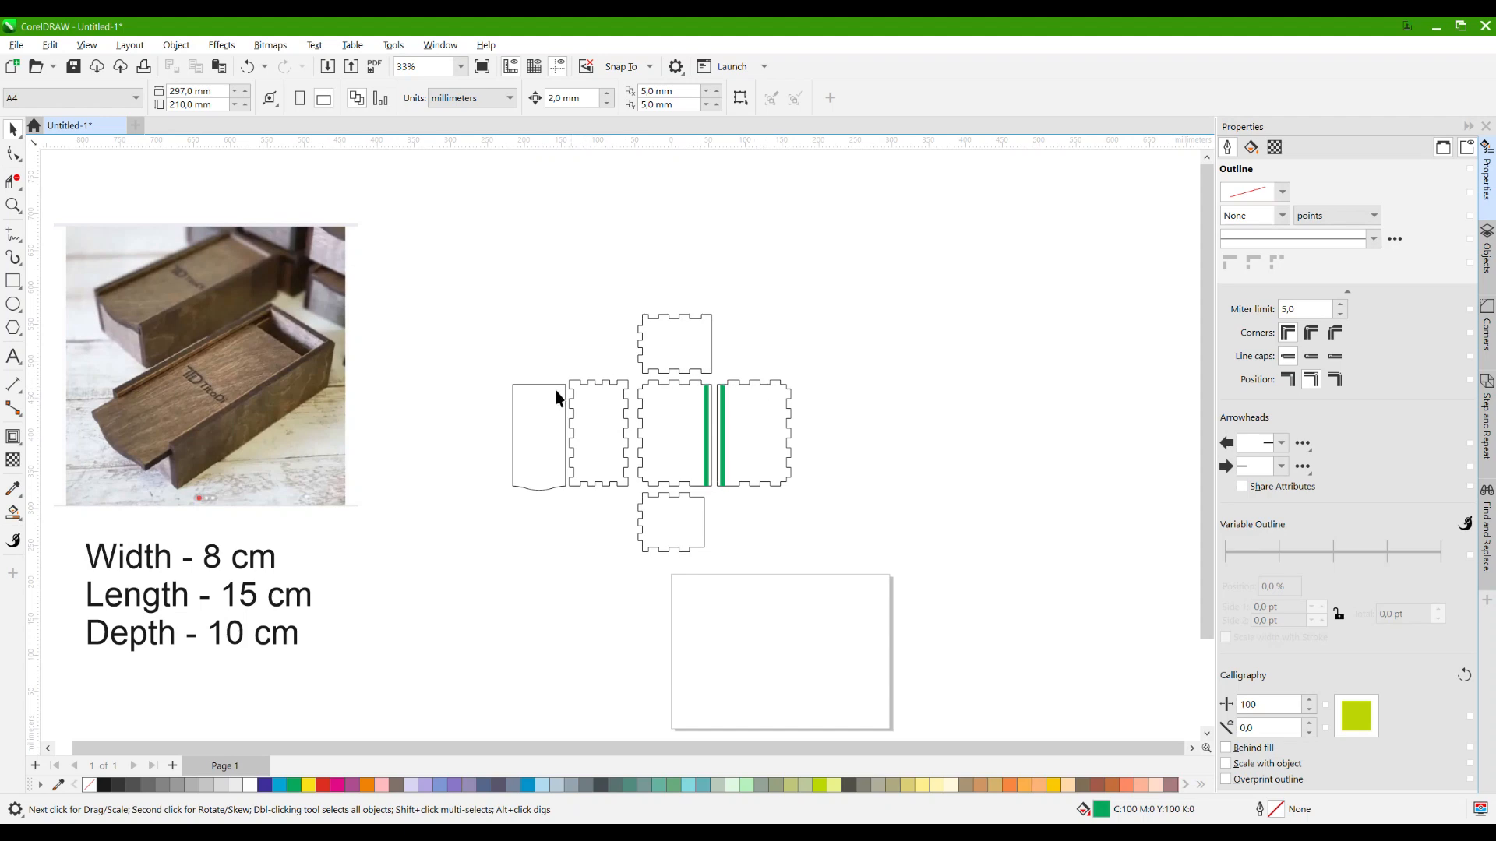
pyautogui.scroll(4, 560, 391)
pyautogui.click(553, 561)
pyautogui.scroll(1, 557, 561)
pyautogui.moveTo(561, 555); pyautogui.dragTo(551, 555)
pyautogui.click(557, 615)
pyautogui.moveTo(634, 489); pyautogui.dragTo(507, 493)
pyautogui.scroll(-2, 494, 486)
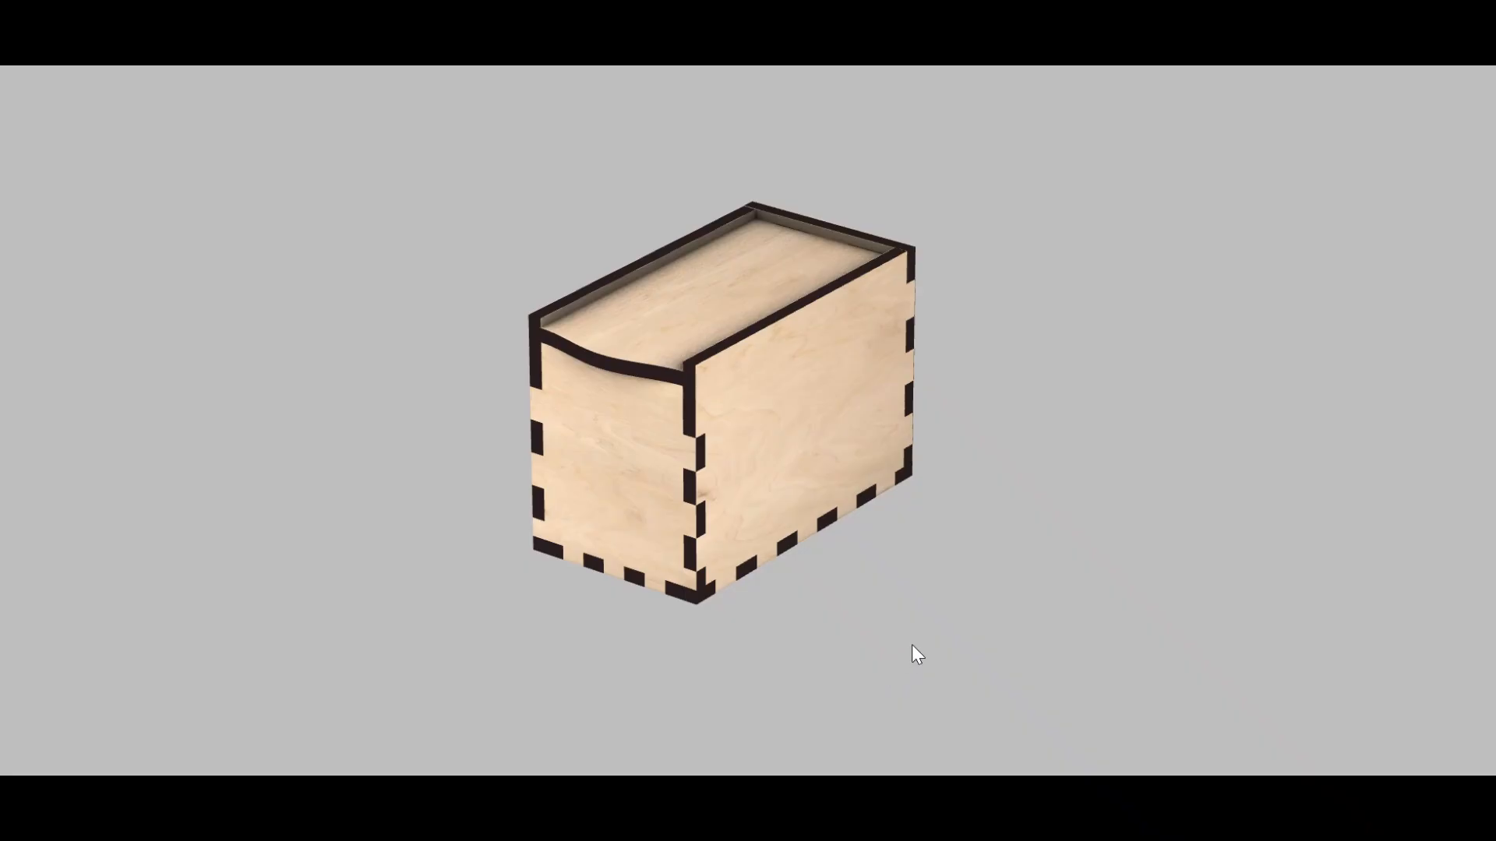
# Switch to the 3D view of the assembled box and slide its lid open through the grooves.
pyautogui.moveTo(911, 654); pyautogui.dragTo(826, 615)
pyautogui.click(633, 369)
pyautogui.moveTo(776, 279); pyautogui.dragTo(545, 394)
pyautogui.click(844, 647)
# Inspect the opened box and its interior from above and select all parts of the model.
pyautogui.scroll(4, 752, 287)
pyautogui.moveTo(832, 458); pyautogui.dragTo(695, 503)
pyautogui.scroll(-3, 983, 520)
pyautogui.scroll(-3, 678, 479)
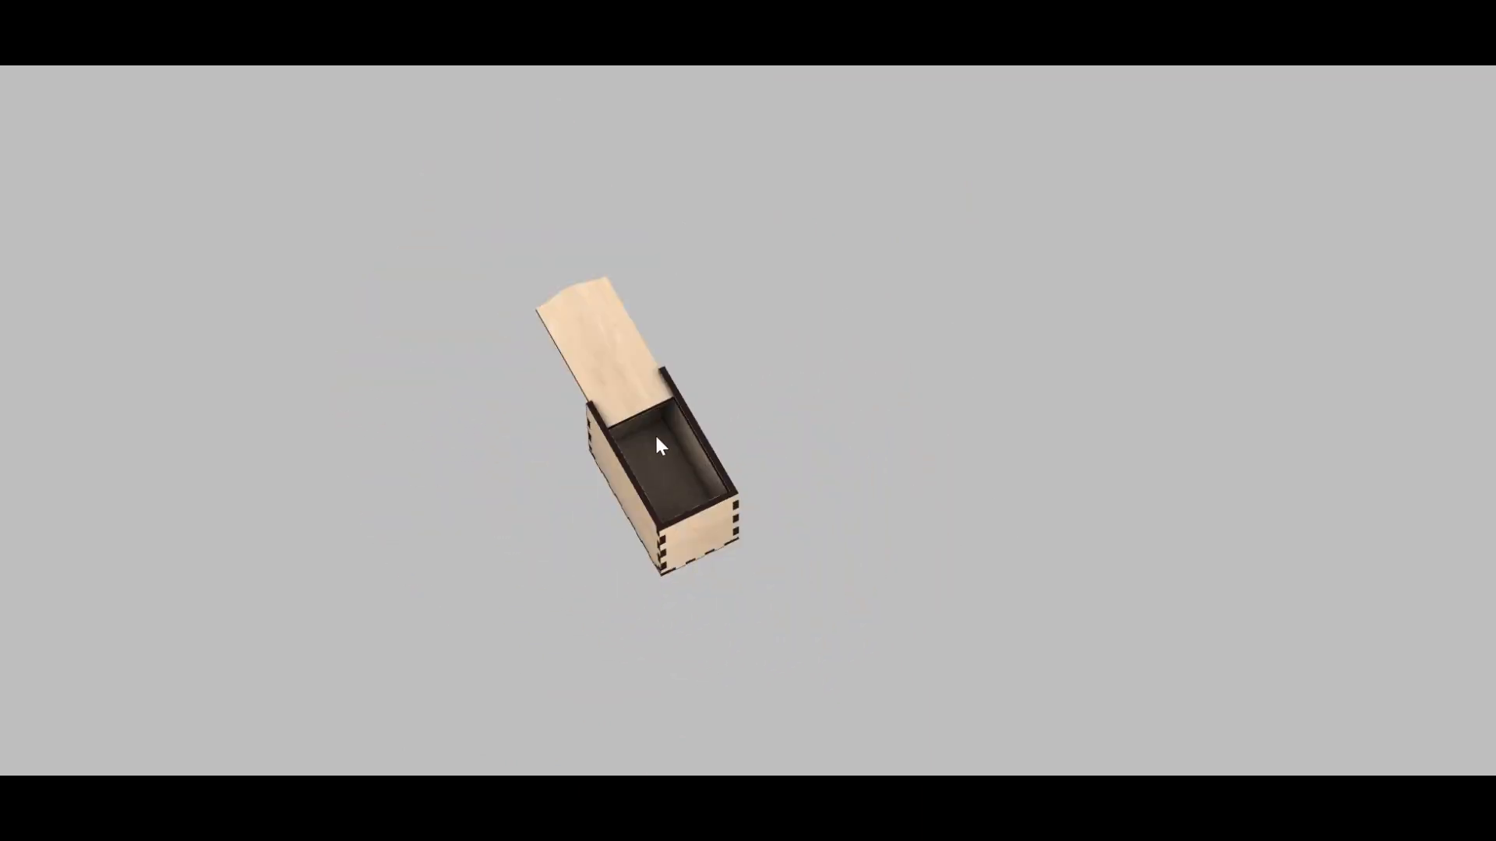
pyautogui.scroll(3, 613, 394)
pyautogui.moveTo(393, 142); pyautogui.dragTo(954, 727)
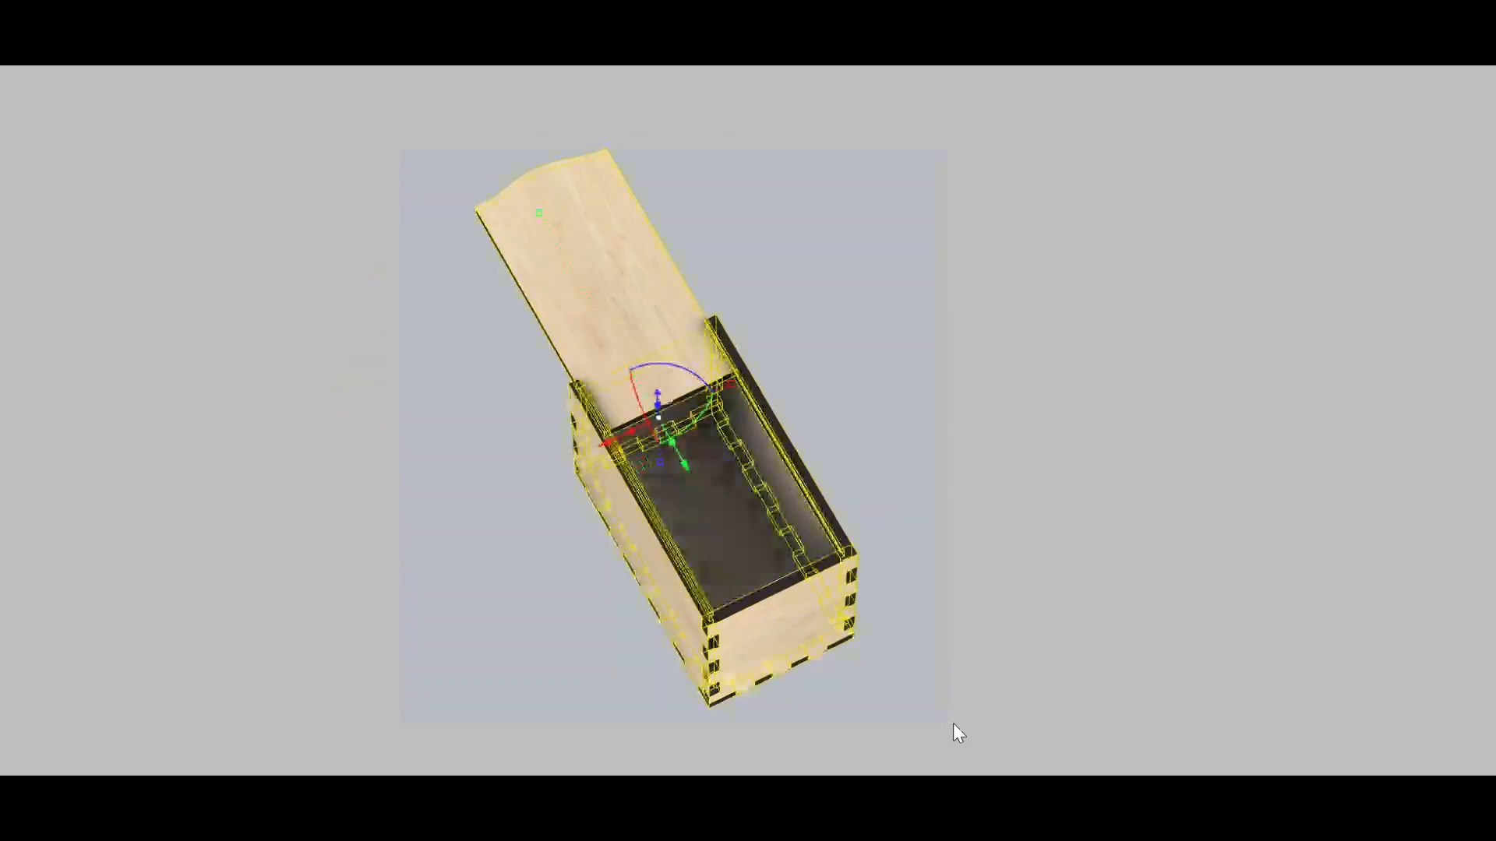